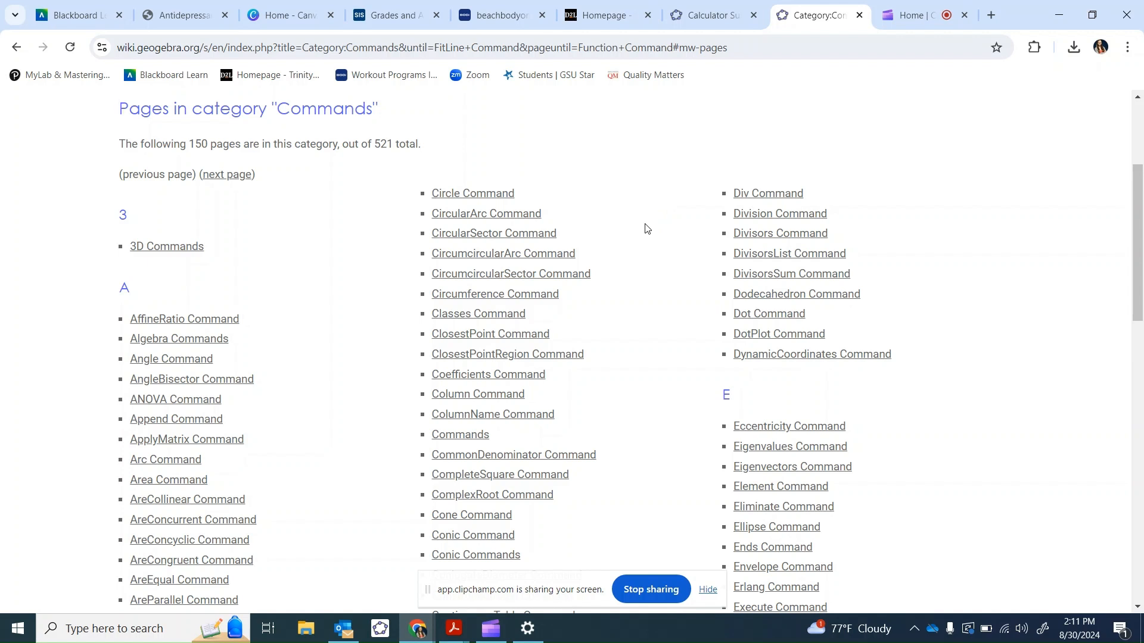
Step: Look through the alphabetical list of GeoGebra commands and open the Derivative Command page
{"action": "scroll", "coordinate": [645, 229], "scroll_direction": "down", "scroll_amount": 1}
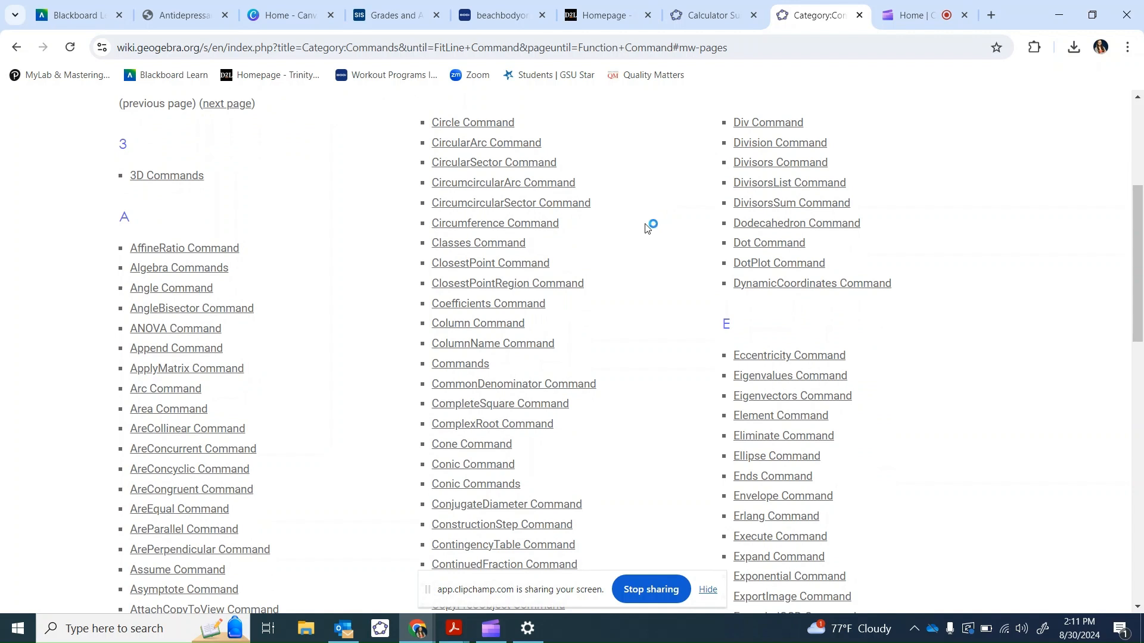
{"action": "scroll", "coordinate": [271, 262], "scroll_direction": "up", "scroll_amount": 4}
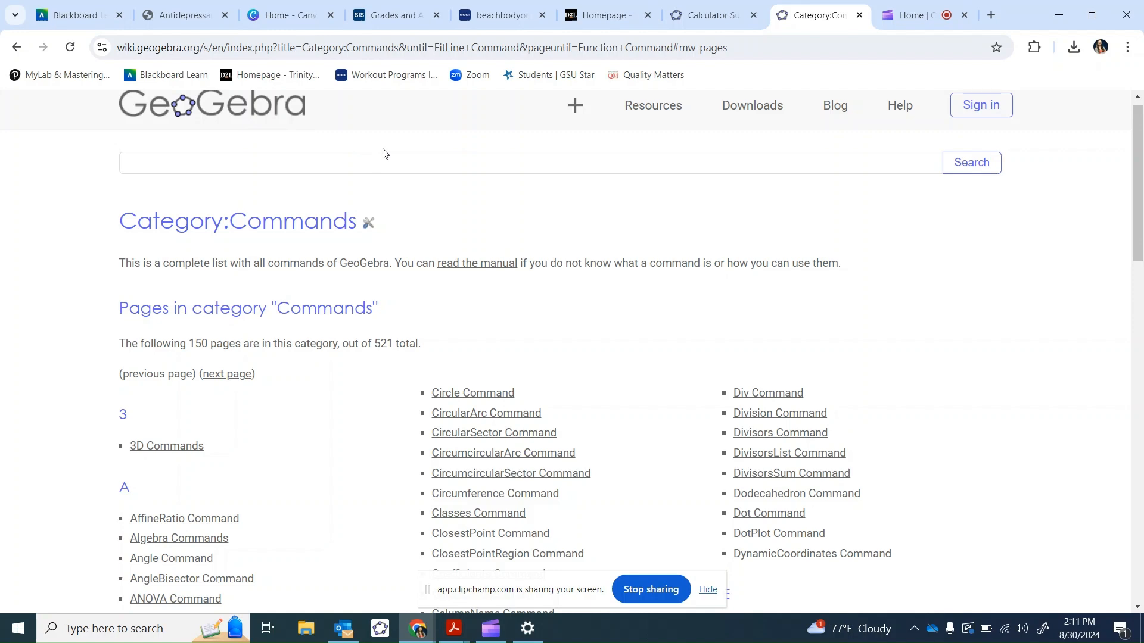
{"action": "scroll", "coordinate": [636, 274], "scroll_direction": "down", "scroll_amount": 3}
{"action": "scroll", "coordinate": [636, 275], "scroll_direction": "down", "scroll_amount": 2}
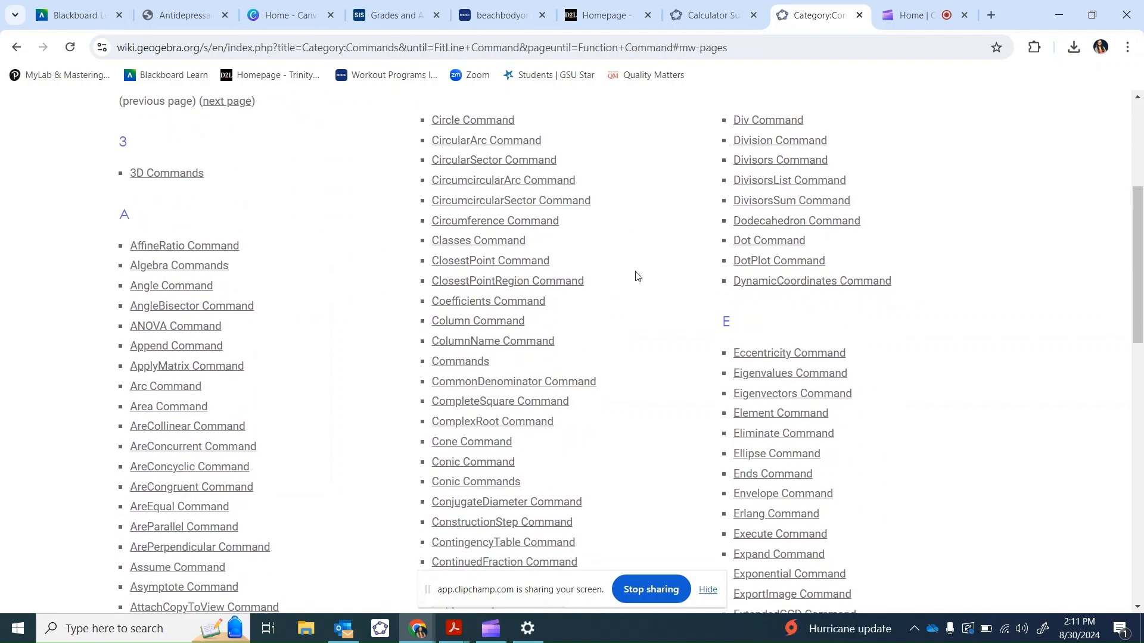
{"action": "scroll", "coordinate": [635, 276], "scroll_direction": "down", "scroll_amount": 3}
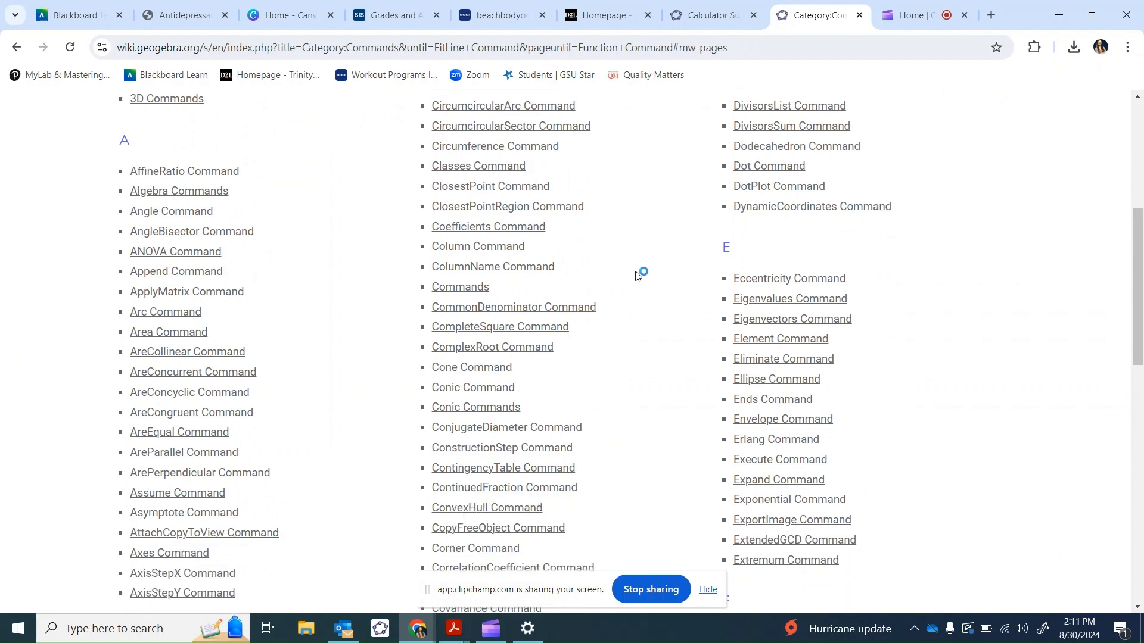
{"action": "scroll", "coordinate": [635, 274], "scroll_direction": "down", "scroll_amount": 6}
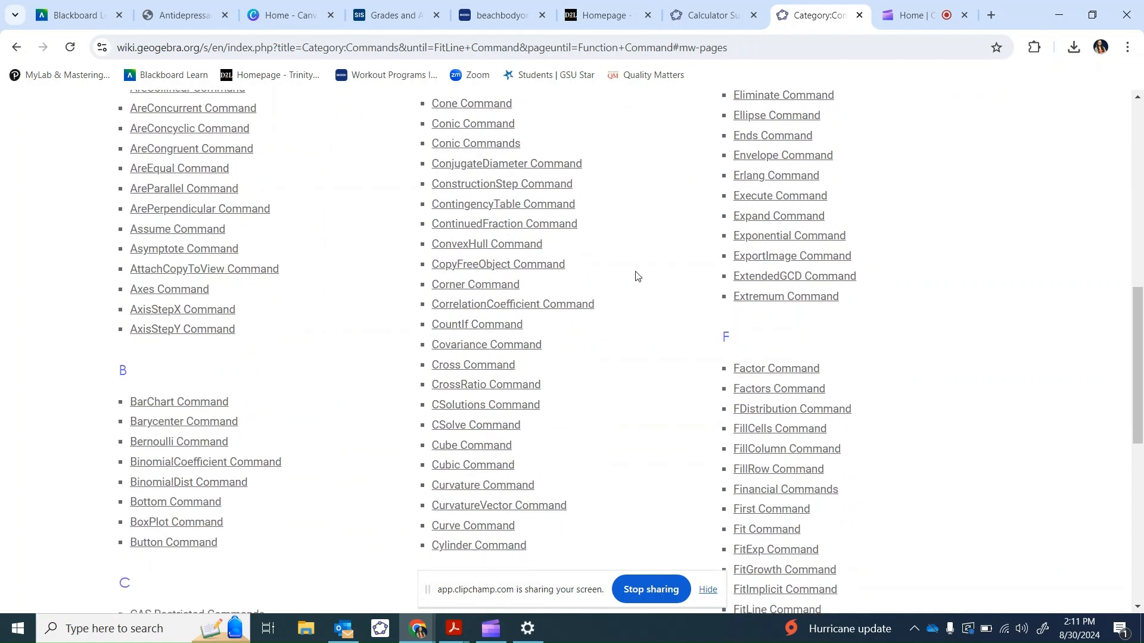
{"action": "scroll", "coordinate": [635, 275], "scroll_direction": "down", "scroll_amount": 2}
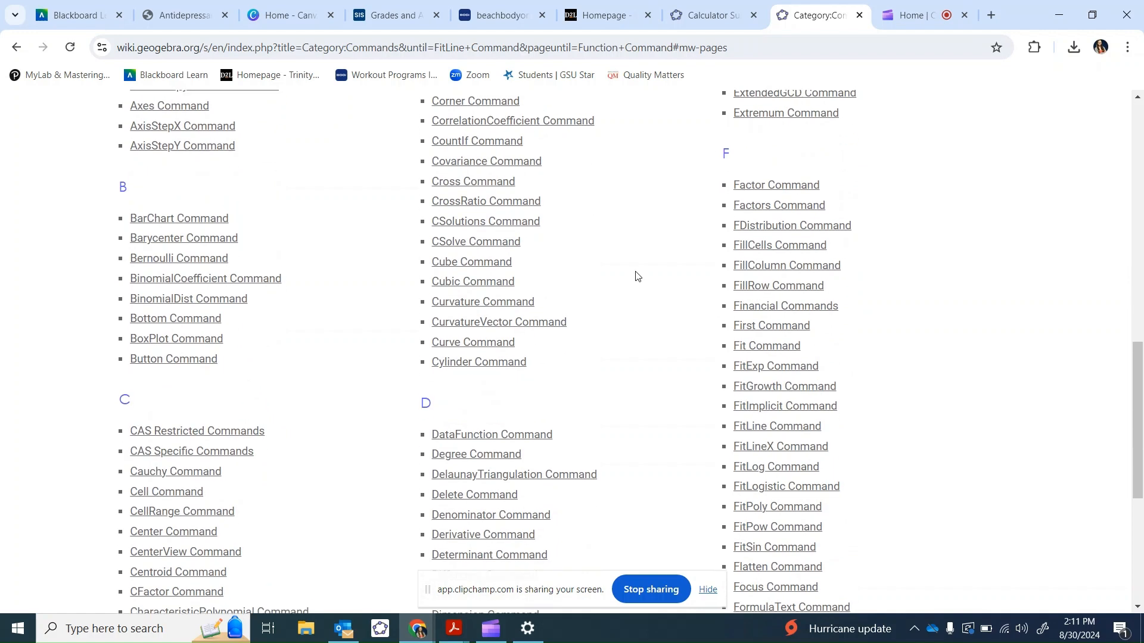
{"action": "scroll", "coordinate": [635, 275], "scroll_direction": "down", "scroll_amount": 5}
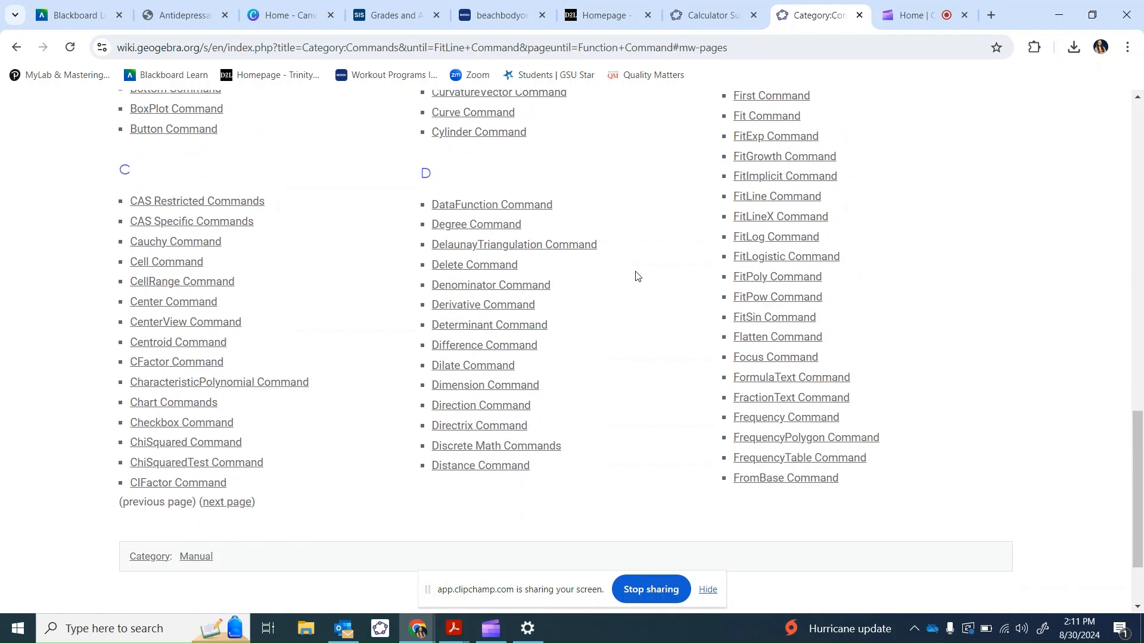
{"action": "scroll", "coordinate": [636, 275], "scroll_direction": "up", "scroll_amount": 1}
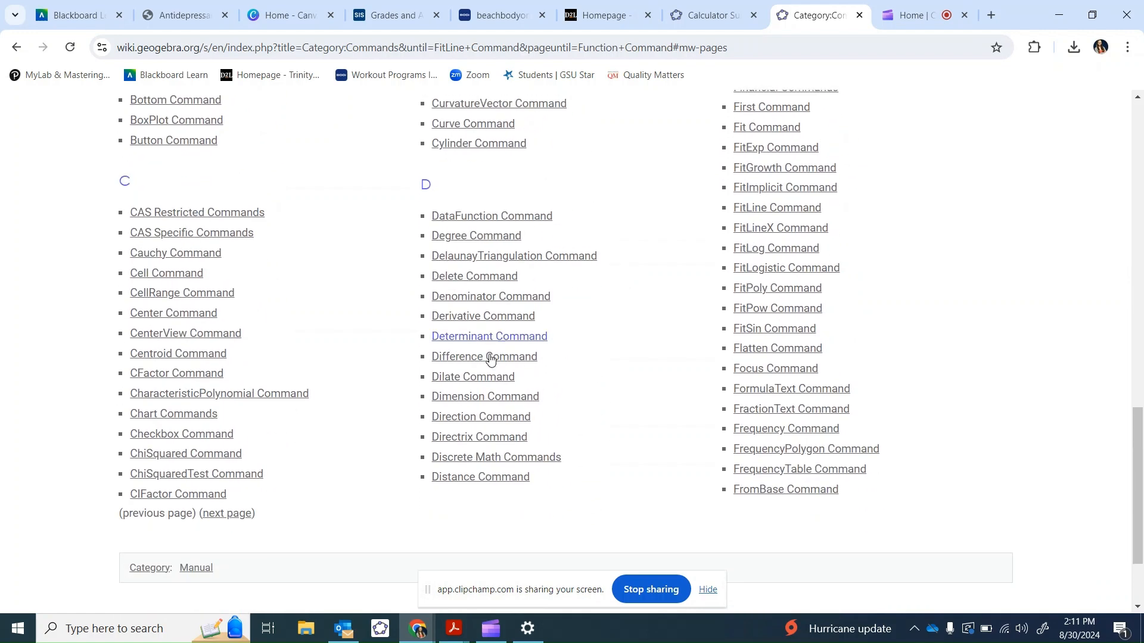
{"action": "left_click", "coordinate": [489, 318]}
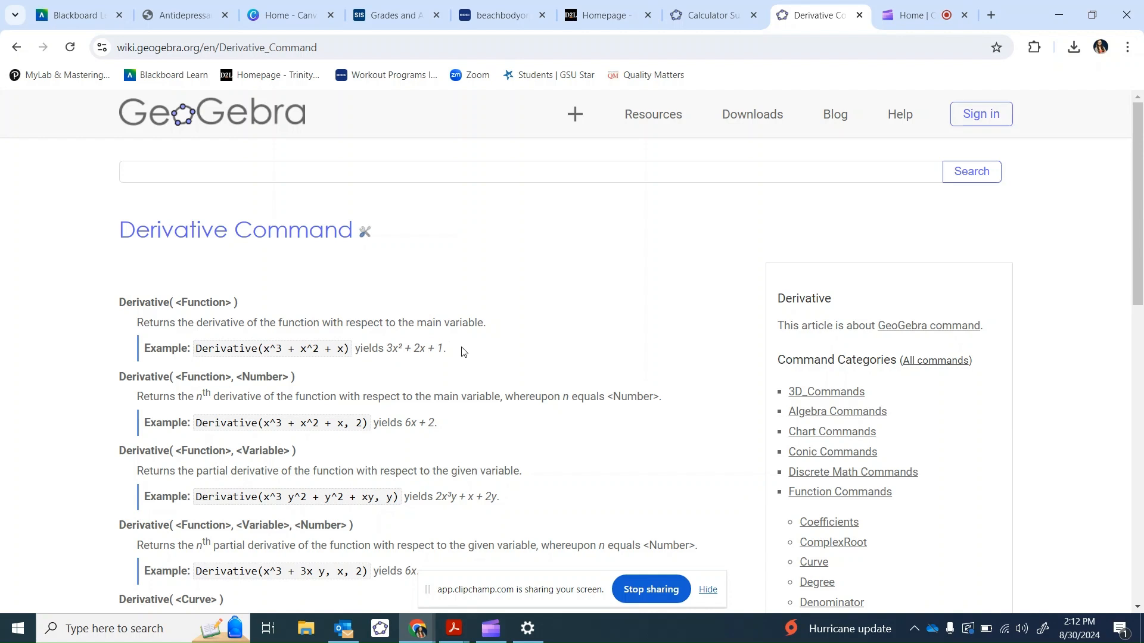
Step: Review the Derivative Command page's syntax variants, their examples and notes, and the list of command categories
{"action": "scroll", "coordinate": [462, 351], "scroll_direction": "down", "scroll_amount": 1}
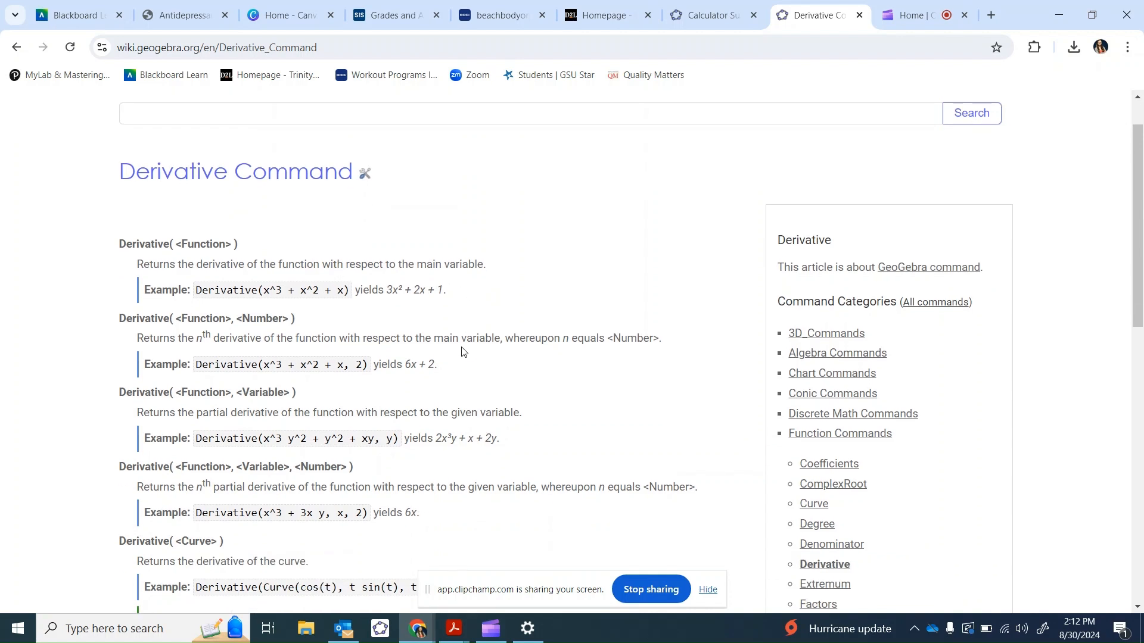
{"action": "scroll", "coordinate": [406, 307], "scroll_direction": "down", "scroll_amount": 1}
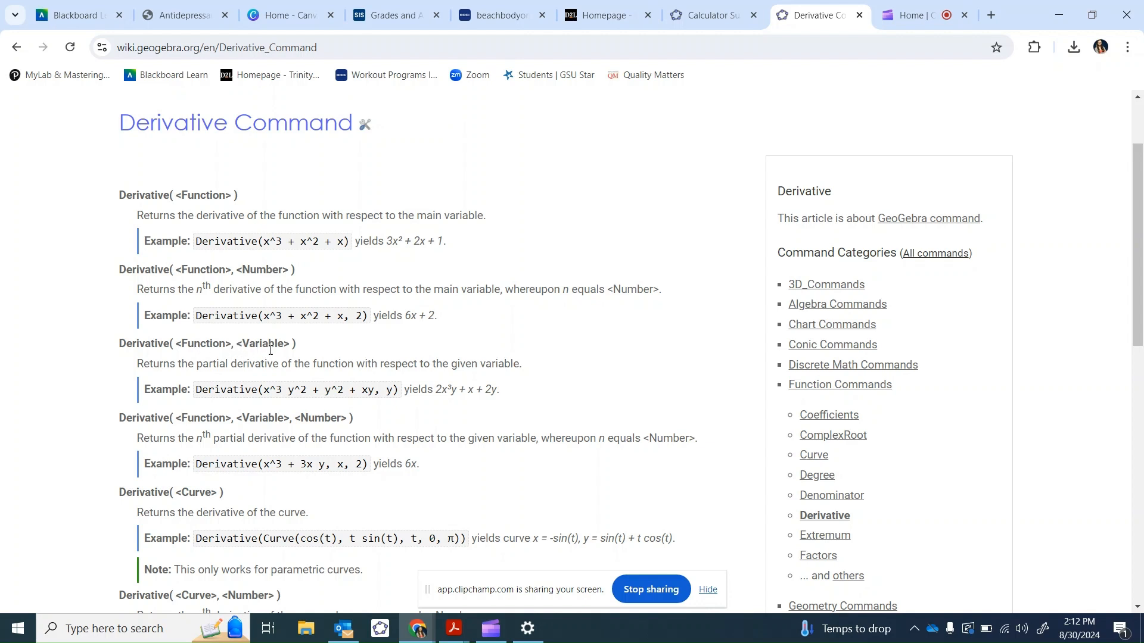
{"action": "scroll", "coordinate": [231, 444], "scroll_direction": "down", "scroll_amount": 1}
{"action": "scroll", "coordinate": [205, 472], "scroll_direction": "down", "scroll_amount": 3}
{"action": "scroll", "coordinate": [253, 348], "scroll_direction": "up", "scroll_amount": 3}
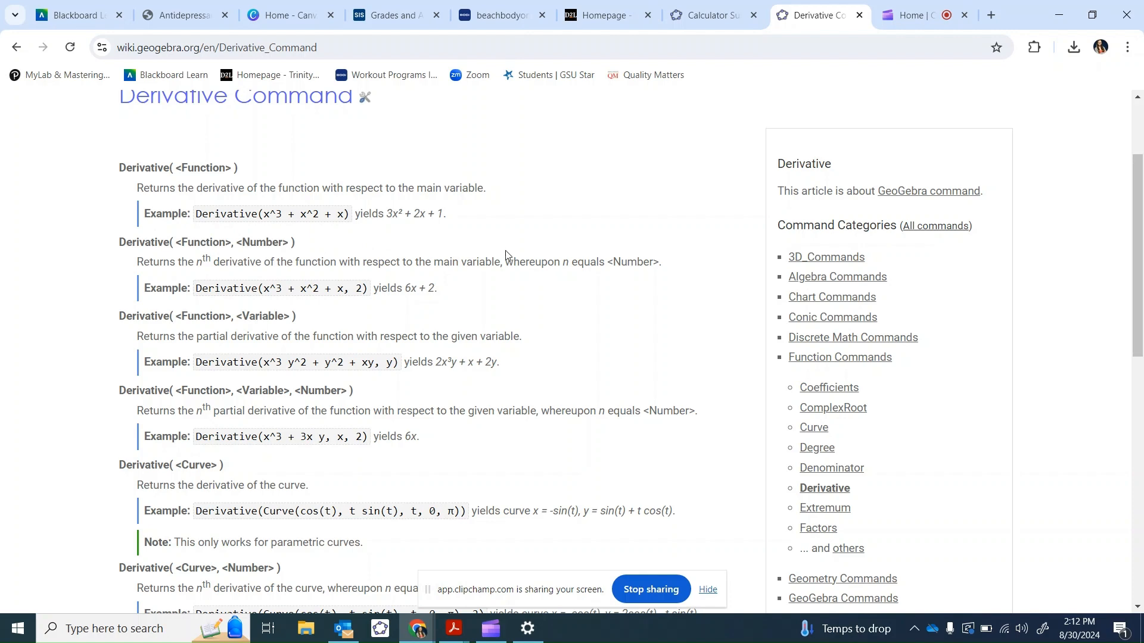
{"action": "scroll", "coordinate": [984, 351], "scroll_direction": "down", "scroll_amount": 3}
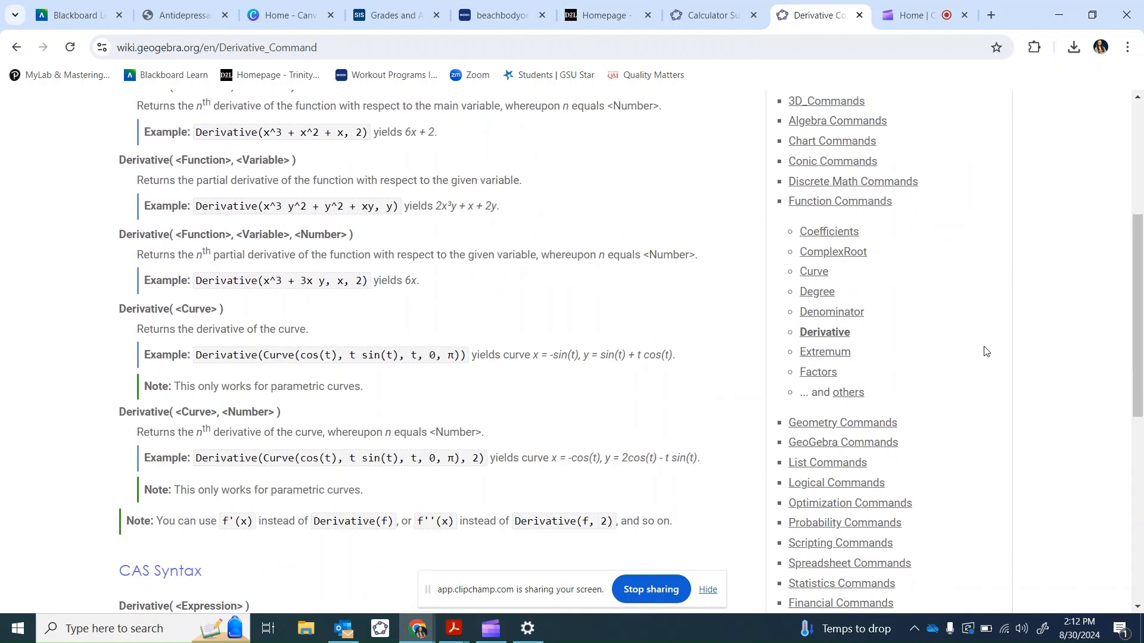
{"action": "scroll", "coordinate": [984, 350], "scroll_direction": "up", "scroll_amount": 3}
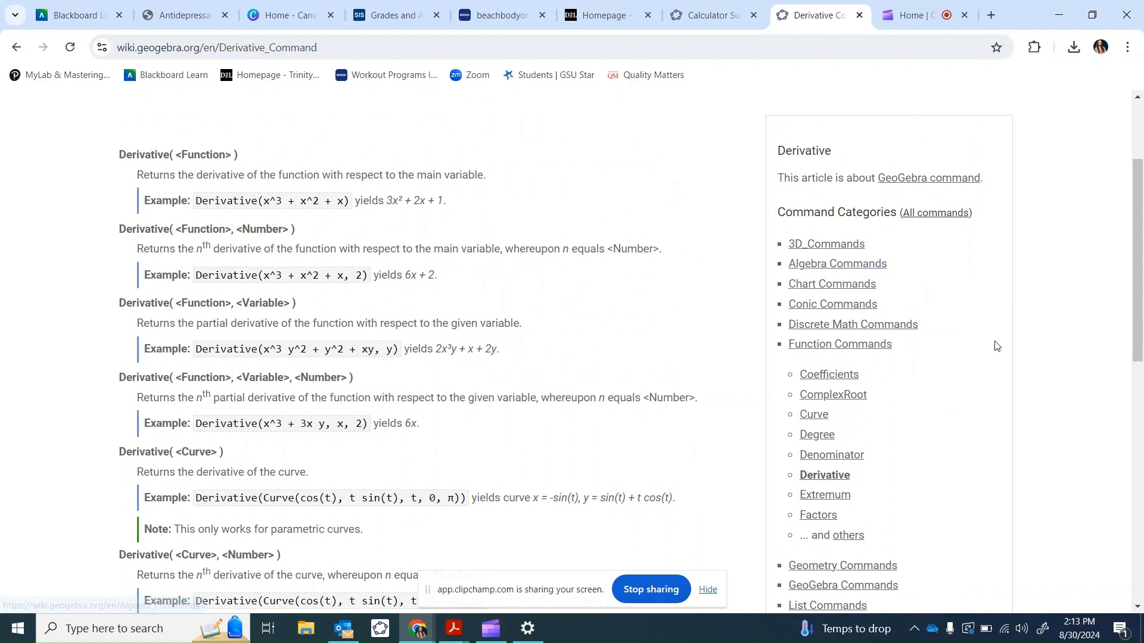
{"action": "scroll", "coordinate": [997, 346], "scroll_direction": "down", "scroll_amount": 1}
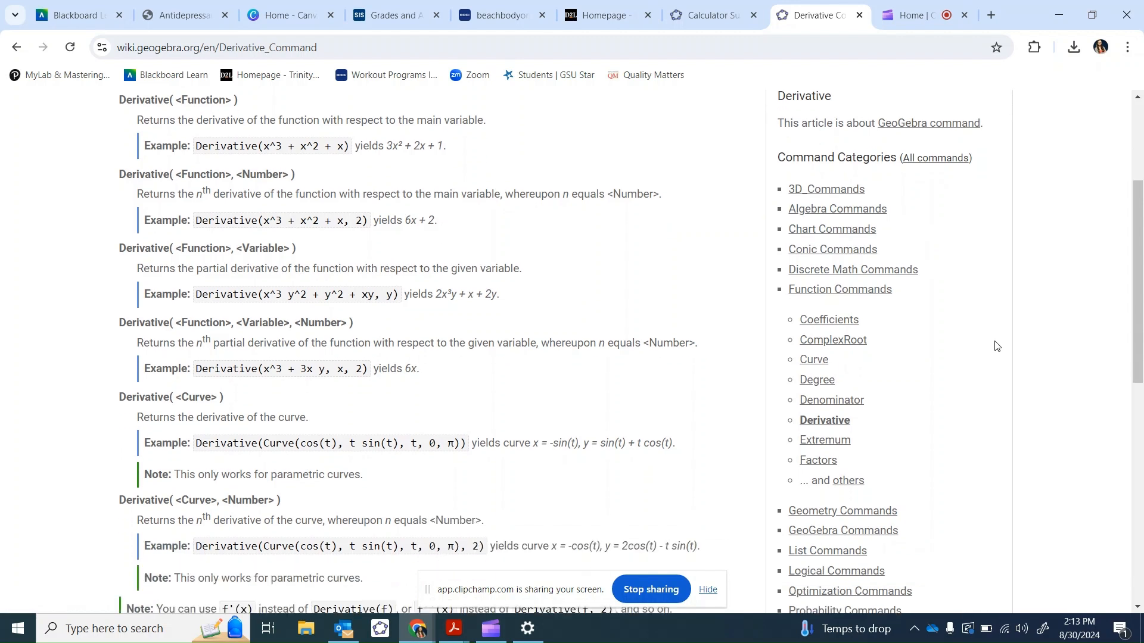
{"action": "scroll", "coordinate": [996, 346], "scroll_direction": "down", "scroll_amount": 1}
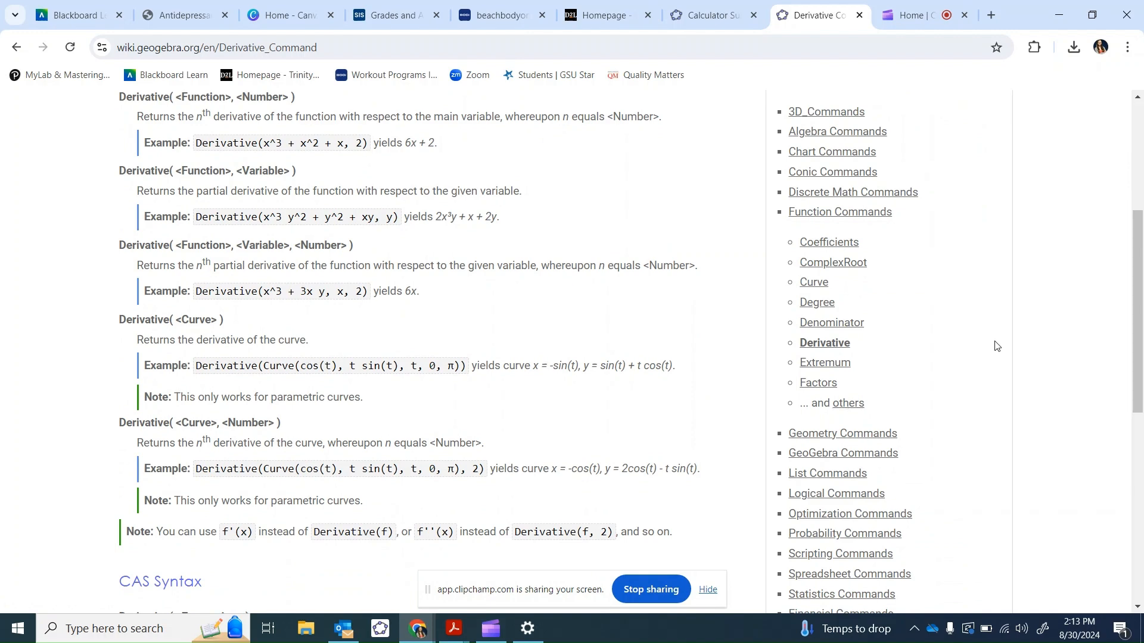
{"action": "scroll", "coordinate": [995, 344], "scroll_direction": "down", "scroll_amount": 3}
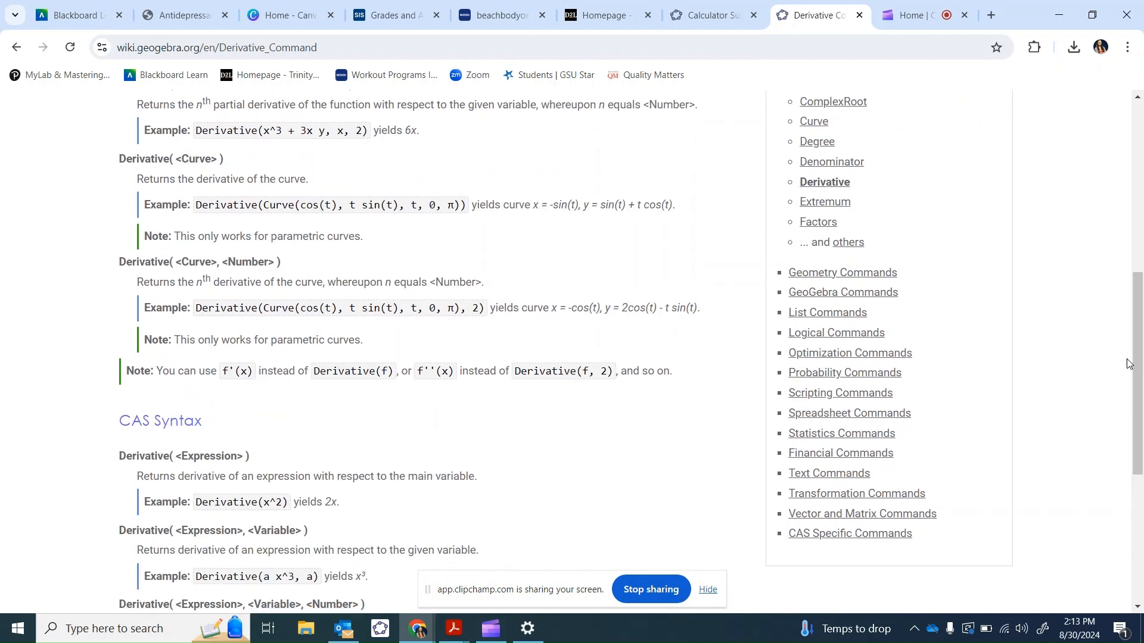
{"action": "scroll", "coordinate": [1119, 396], "scroll_direction": "down", "scroll_amount": 1}
{"action": "scroll", "coordinate": [1119, 397], "scroll_direction": "up", "scroll_amount": 4}
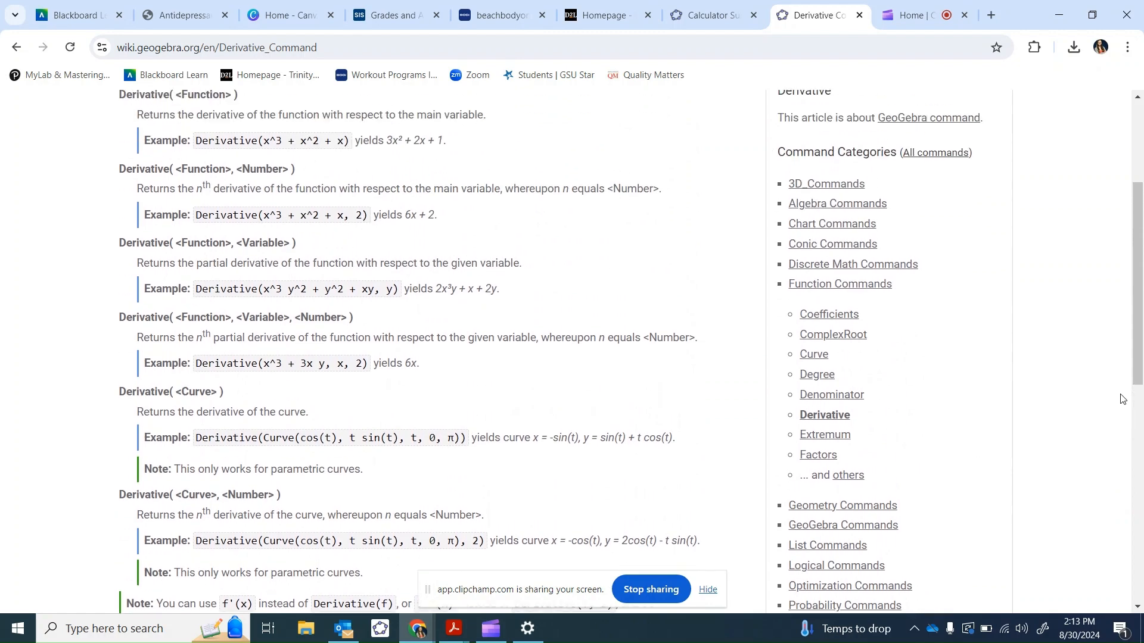
{"action": "scroll", "coordinate": [1122, 399], "scroll_direction": "up", "scroll_amount": 3}
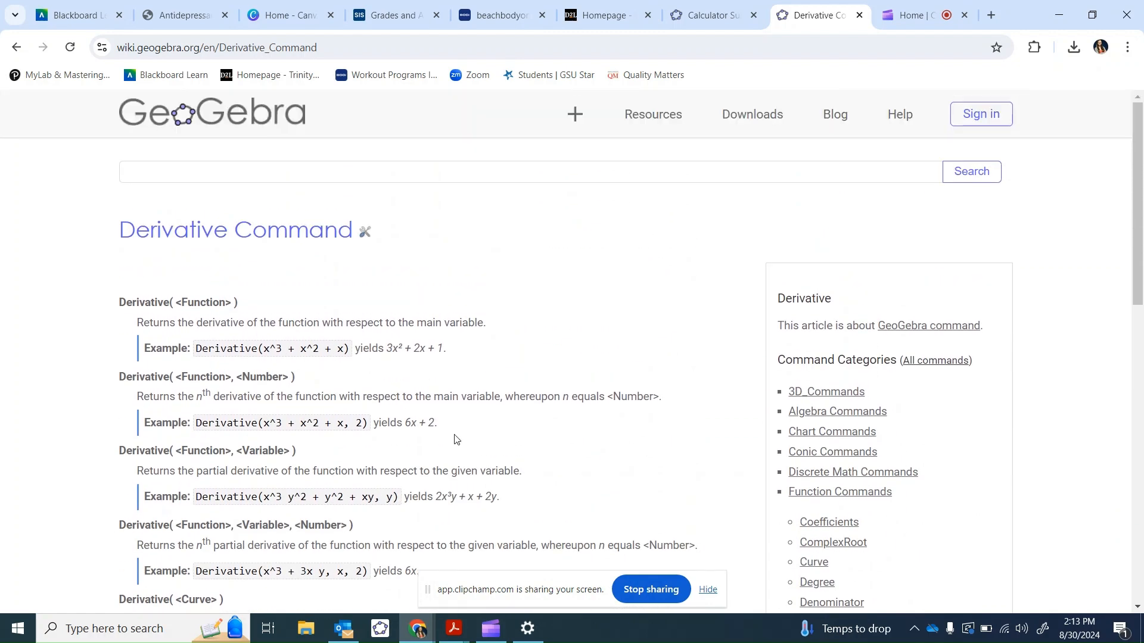
Step: Switch to the GeoGebra Calculator Suite and graph the equation y = x^2 - 2x - 1
{"action": "left_click", "coordinate": [713, 19]}
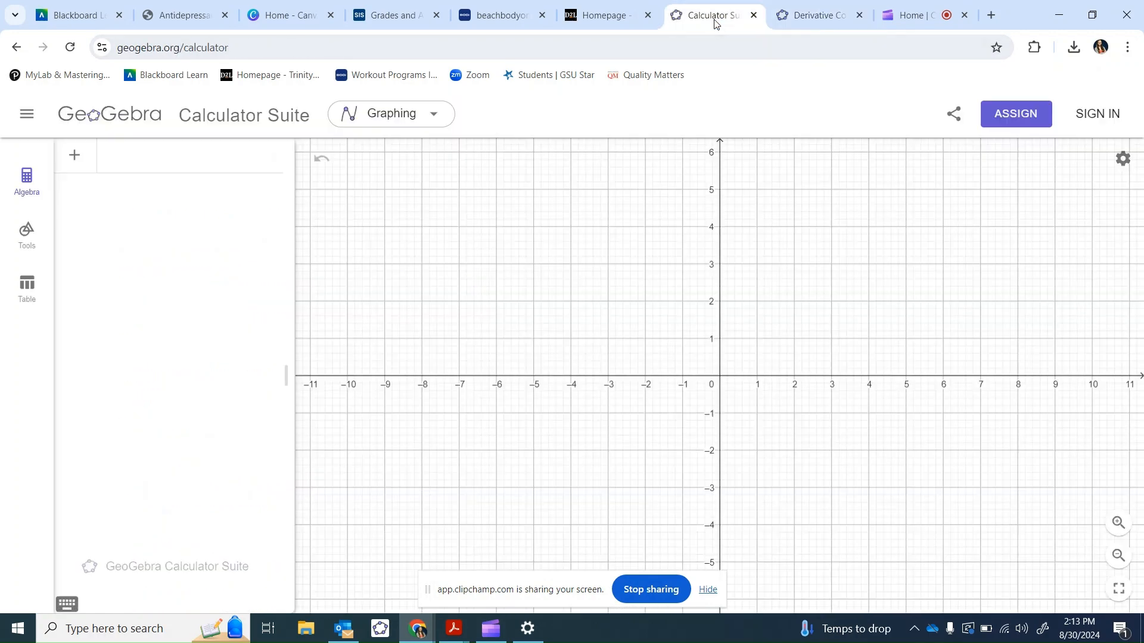
{"action": "left_click", "coordinate": [153, 155]}
{"action": "type", "text": "y="}
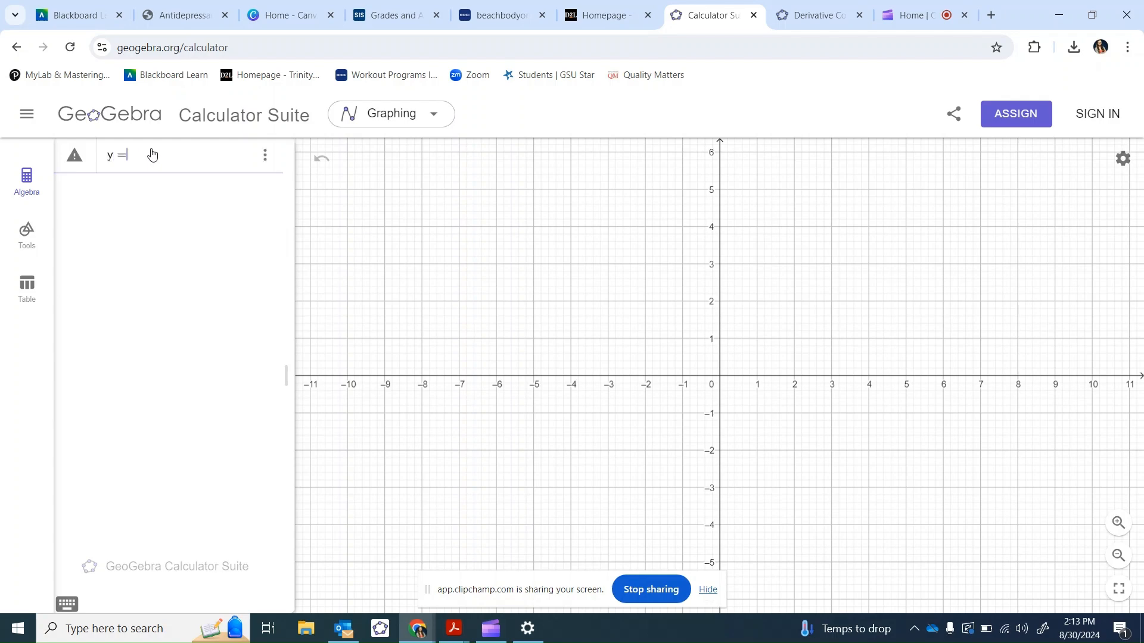
{"action": "type", "text": "x^2"}
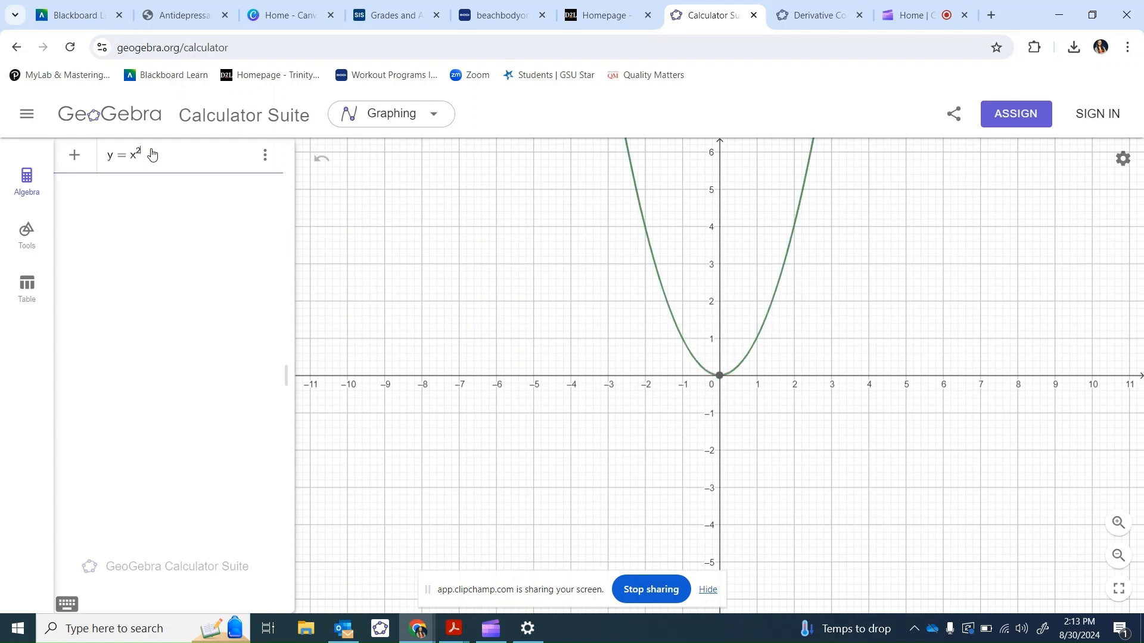
{"action": "key", "text": "BackSpace"}
{"action": "type", "text": "2"}
{"action": "key", "text": "Right"}
{"action": "type", "text": "-2x"}
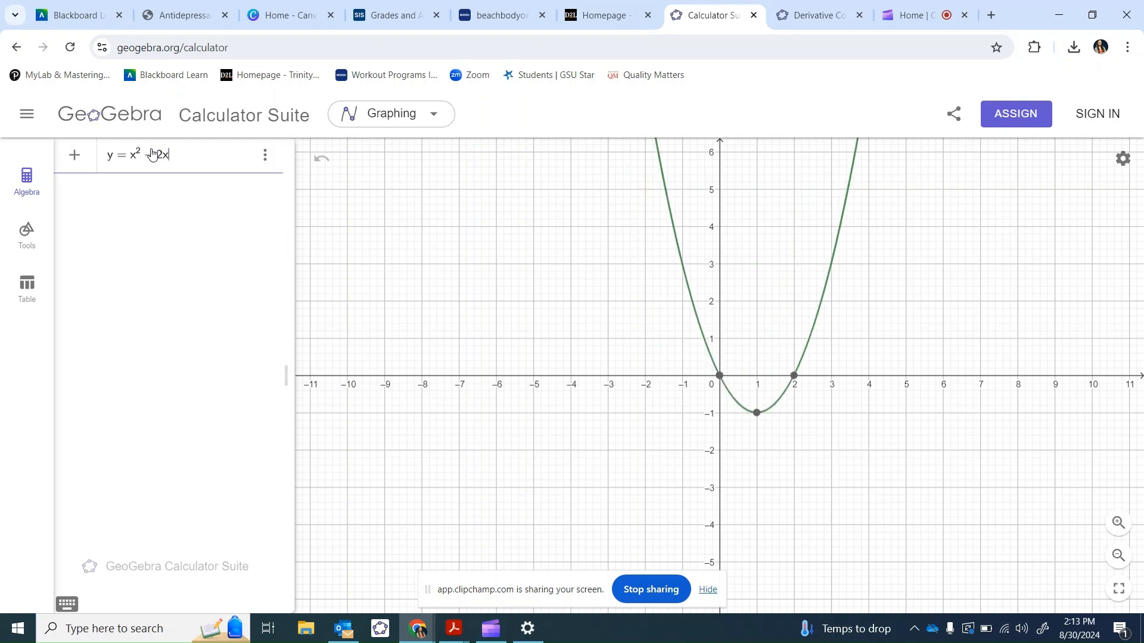
{"action": "type", "text": "-1"}
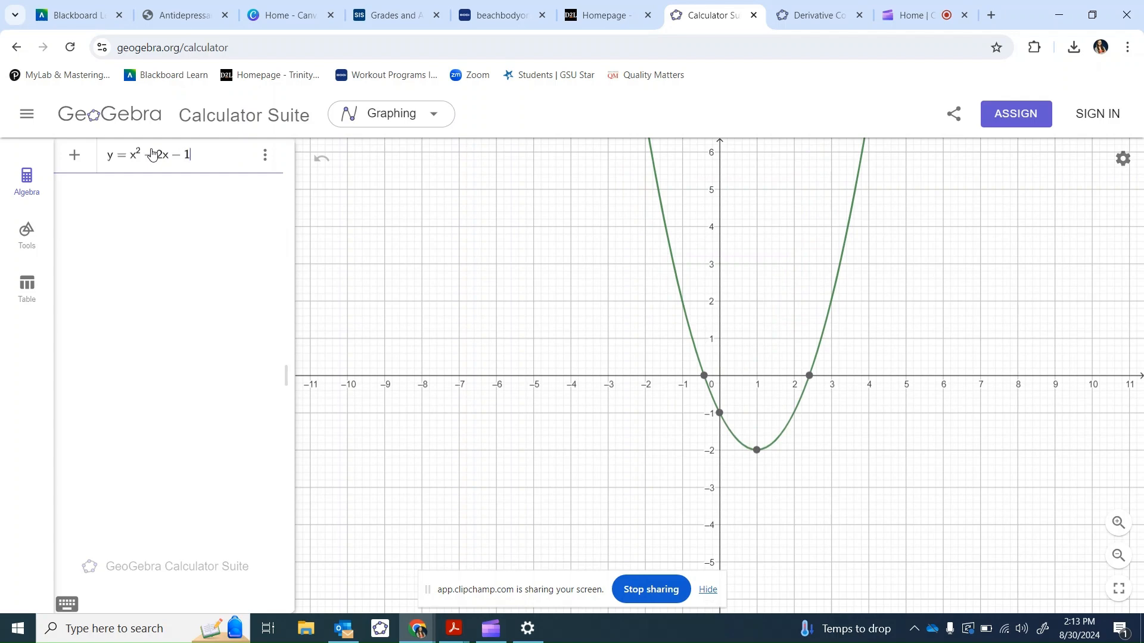
{"action": "key", "text": "Return"}
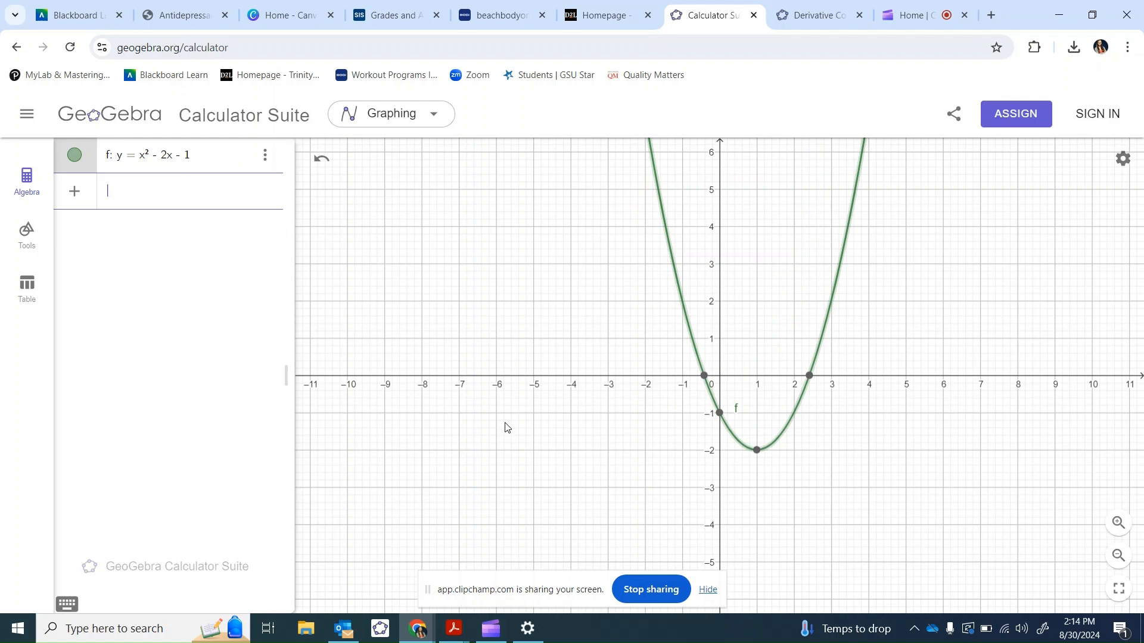
Step: Open the parabola's settings and change its color to red (#CC0000)
{"action": "left_click", "coordinate": [834, 298]}
{"action": "right_click", "coordinate": [833, 298]}
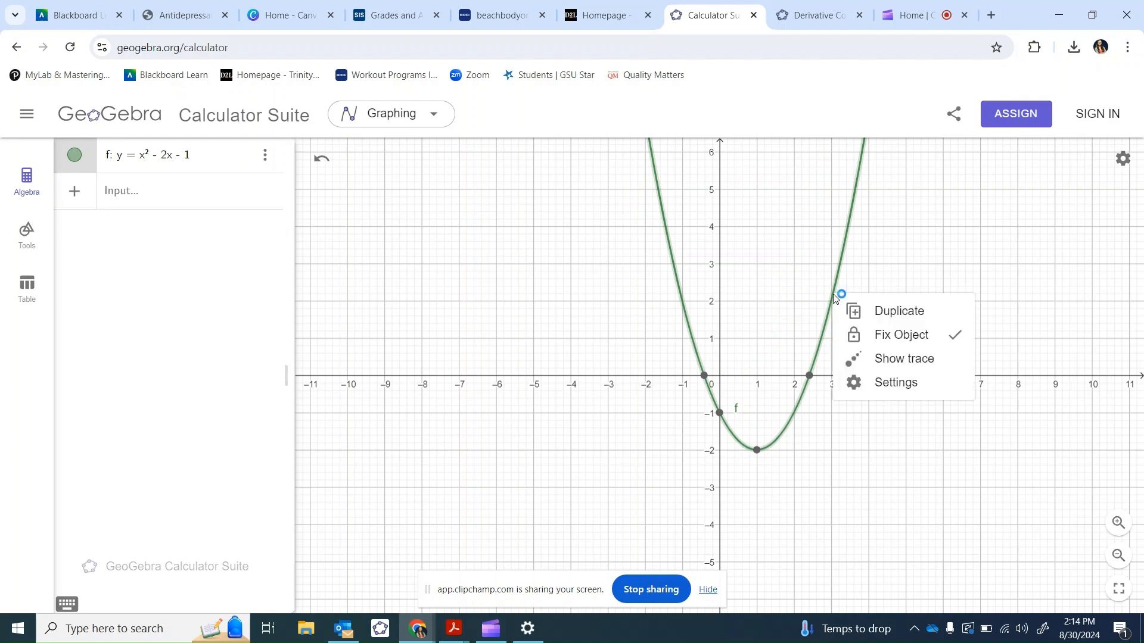
{"action": "left_click", "coordinate": [888, 388]}
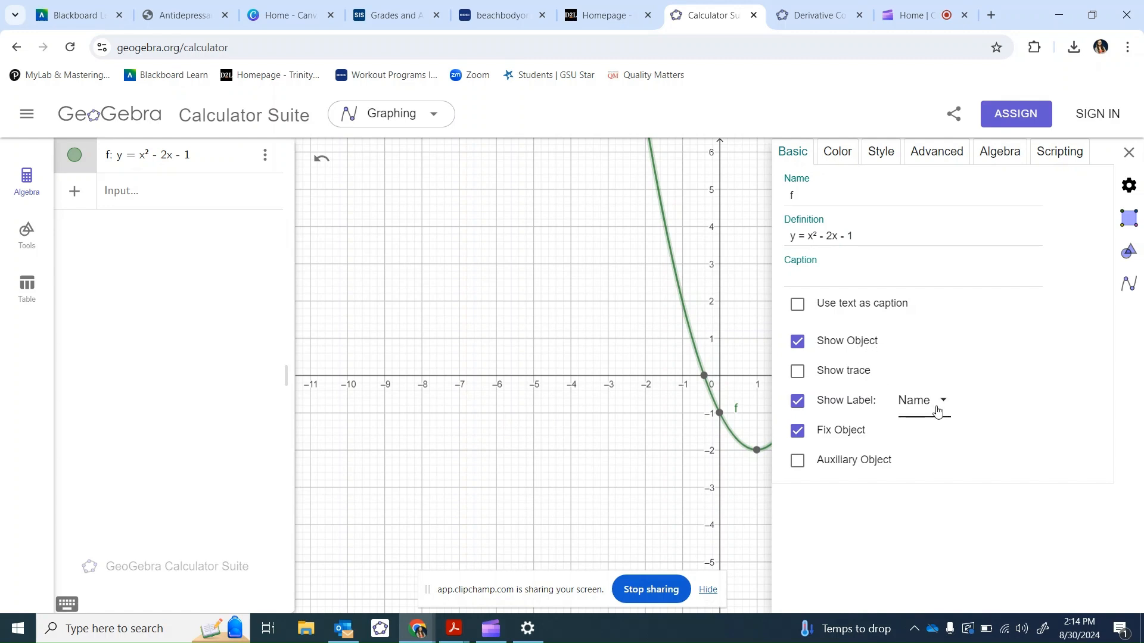
{"action": "left_click", "coordinate": [840, 156]}
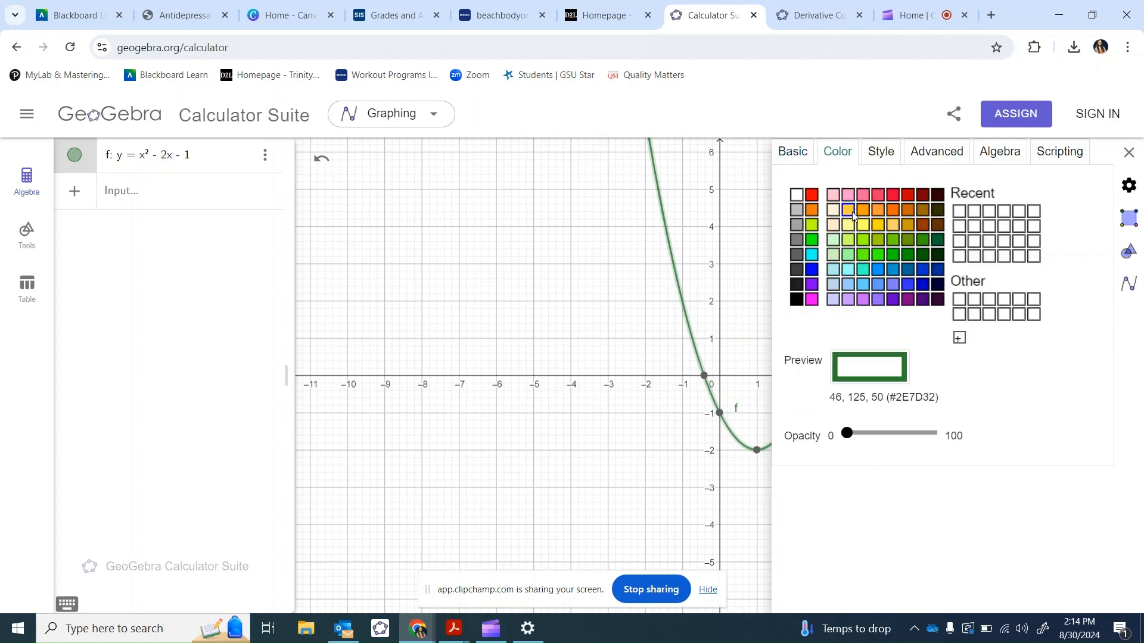
{"action": "left_click", "coordinate": [907, 197]}
Step: Review the parabola's line style choices and its advanced, algebra and color settings, and close the settings
{"action": "left_click", "coordinate": [877, 155]}
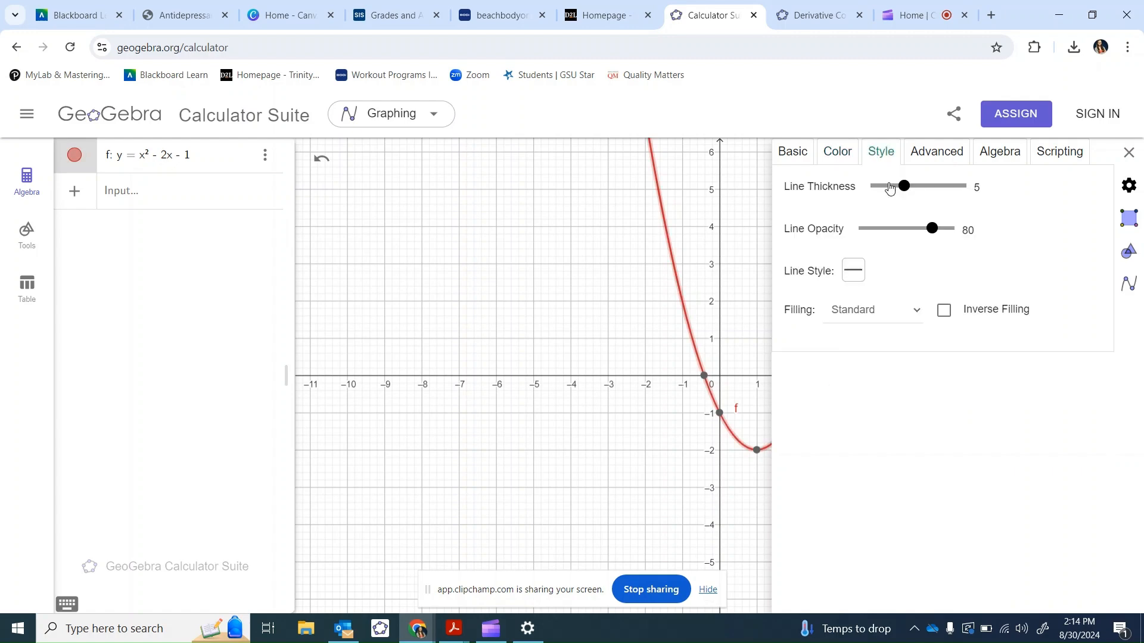
{"action": "left_click", "coordinate": [854, 271]}
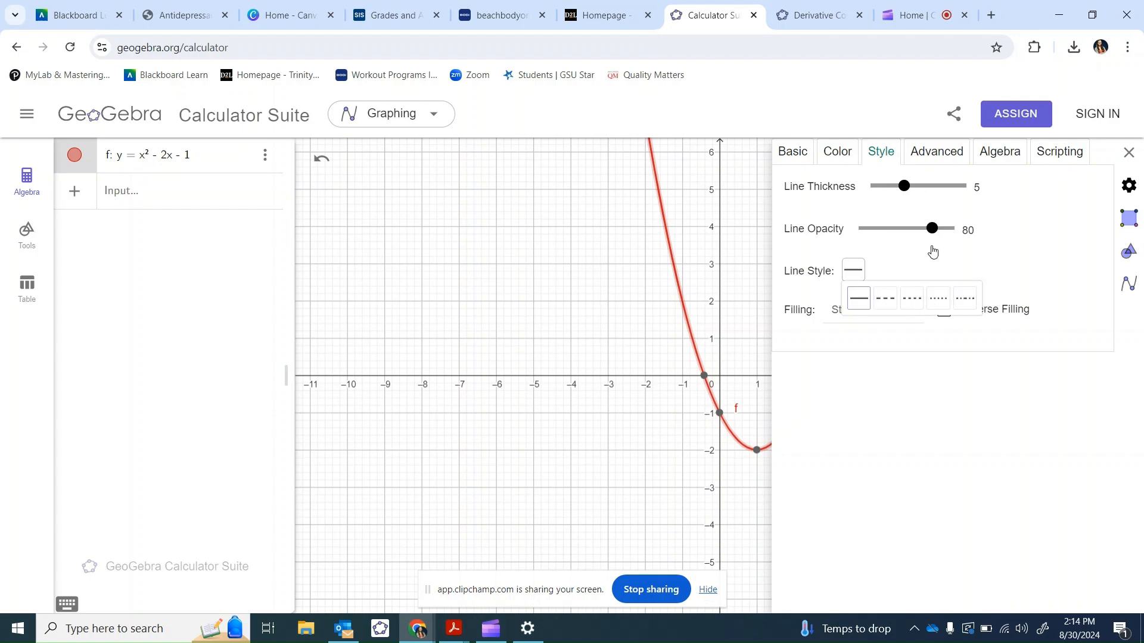
{"action": "left_click", "coordinate": [934, 159]}
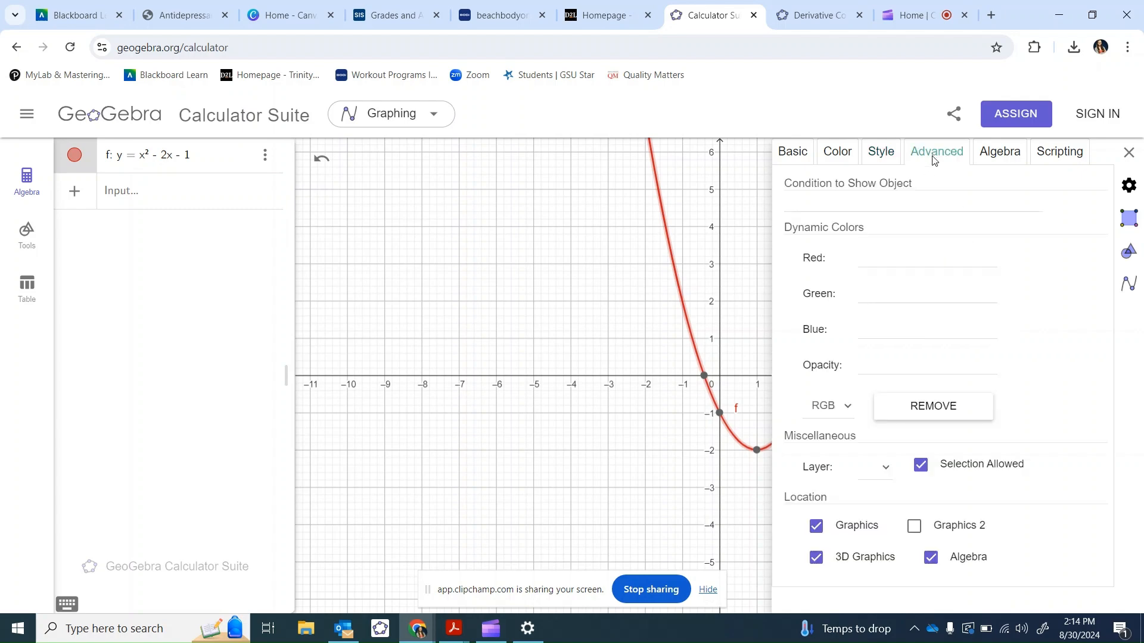
{"action": "left_click", "coordinate": [994, 160]}
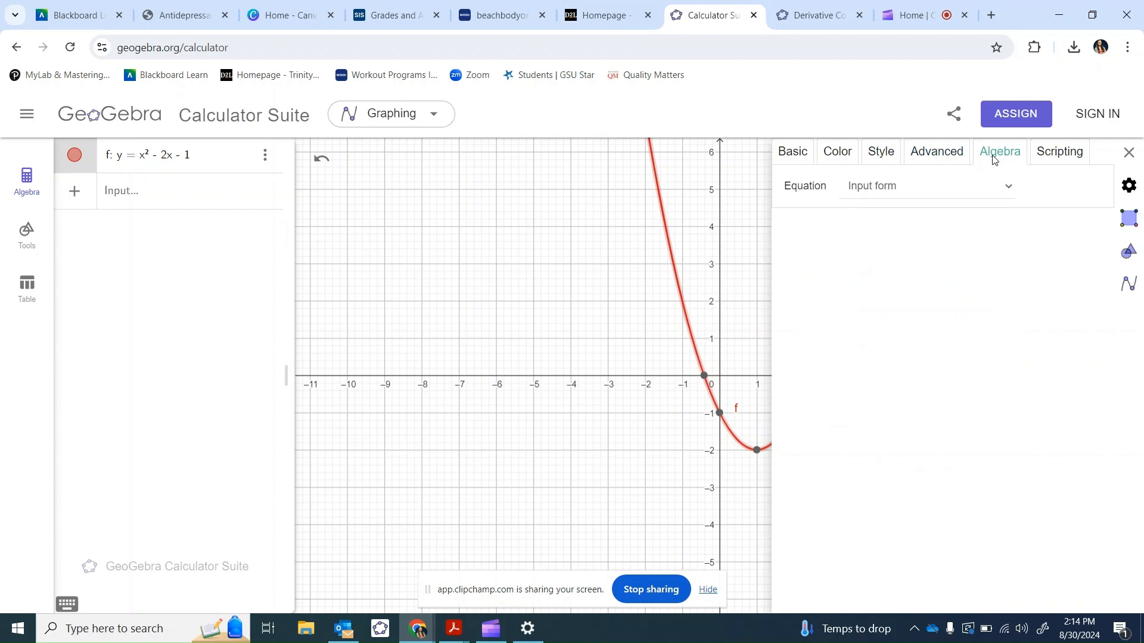
{"action": "left_click", "coordinate": [826, 154]}
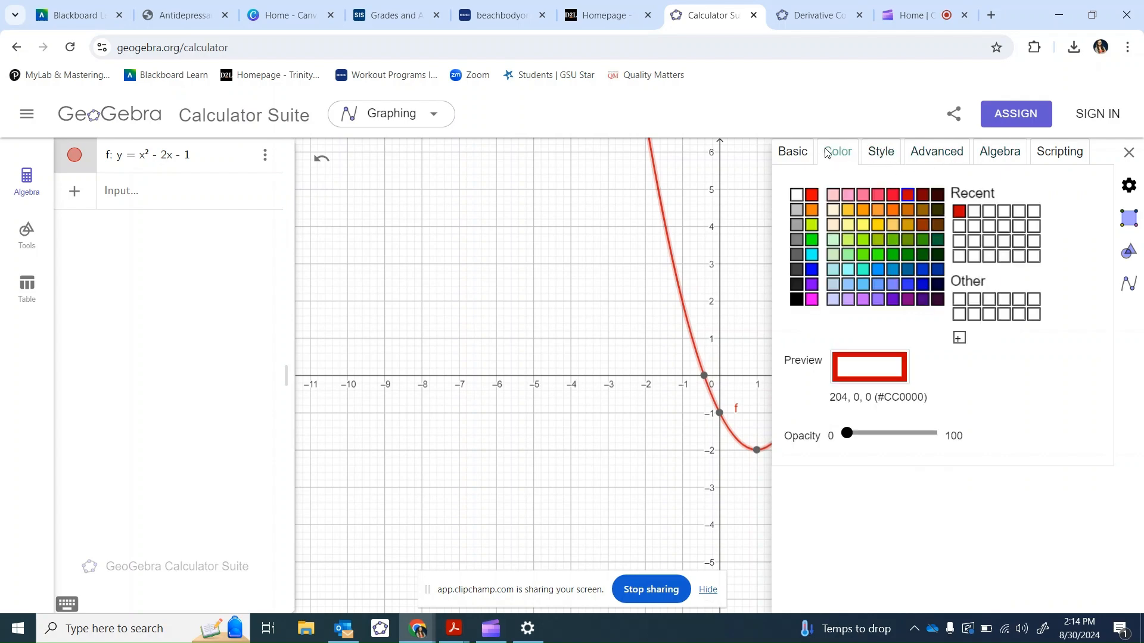
{"action": "left_click", "coordinate": [1128, 153]}
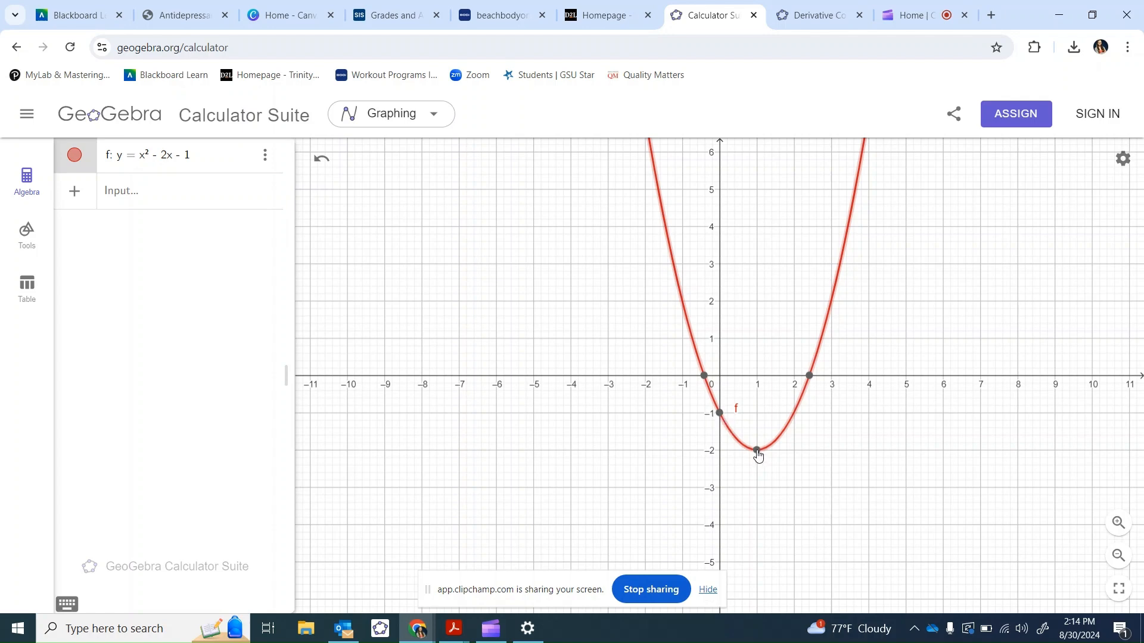
{"action": "left_click", "coordinate": [129, 194]}
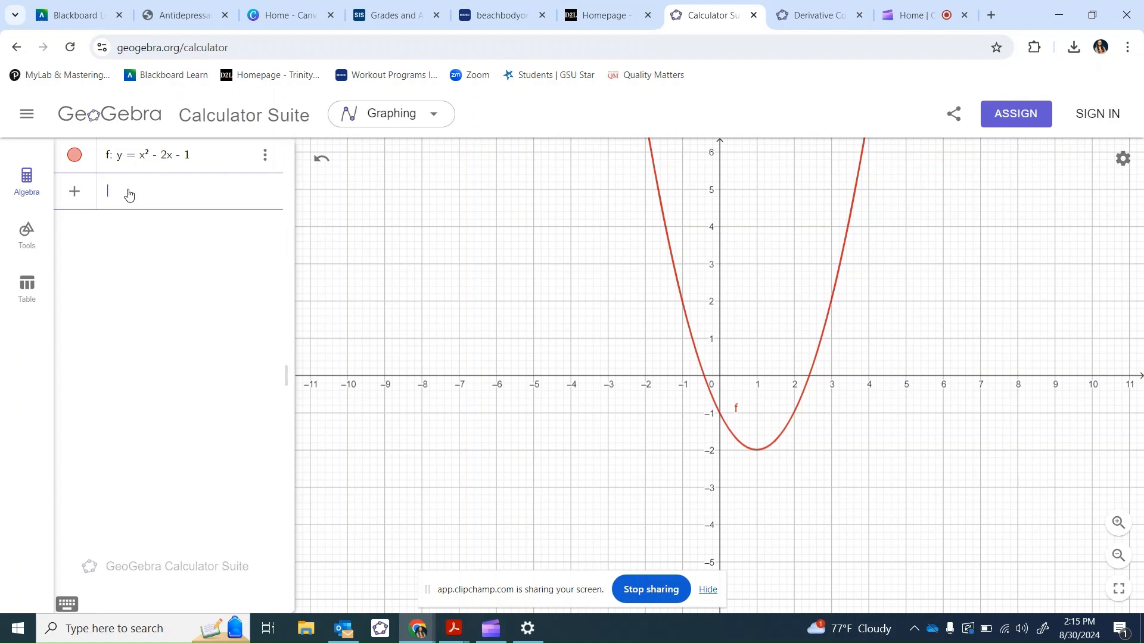
{"action": "type", "text": "Z"}
{"action": "type", "text": "er"}
{"action": "type", "text": "o"}
{"action": "key", "text": "BackSpace"}
{"action": "key", "text": "BackSpace"}
{"action": "key", "text": "BackSpace"}
{"action": "key", "text": "BackSpace"}
Step: Find the parabola's x-intercepts by entering the command Root(f), using the Root( Polynomial ) syntax
{"action": "type", "text": "Root"}
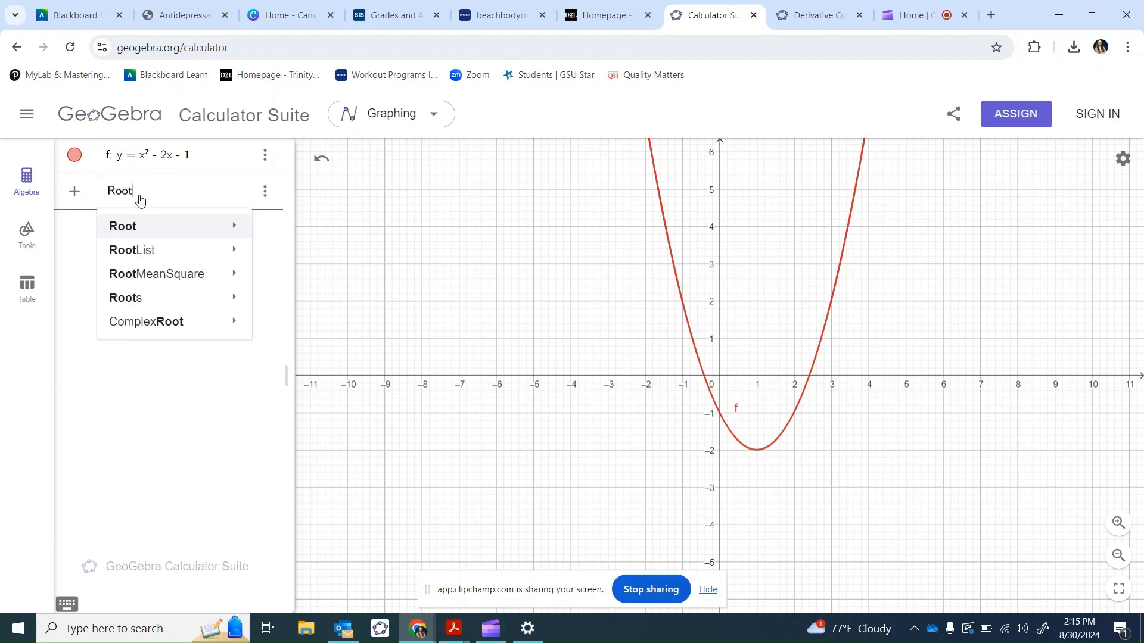
{"action": "mouse_move", "coordinate": [153, 234]}
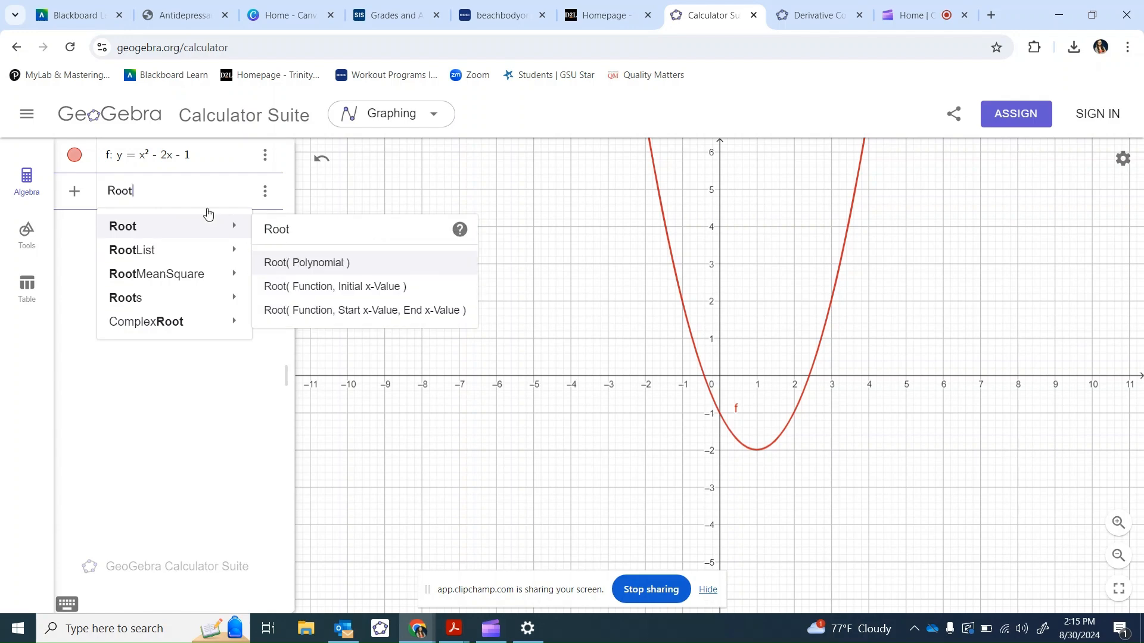
{"action": "left_click", "coordinate": [294, 263]}
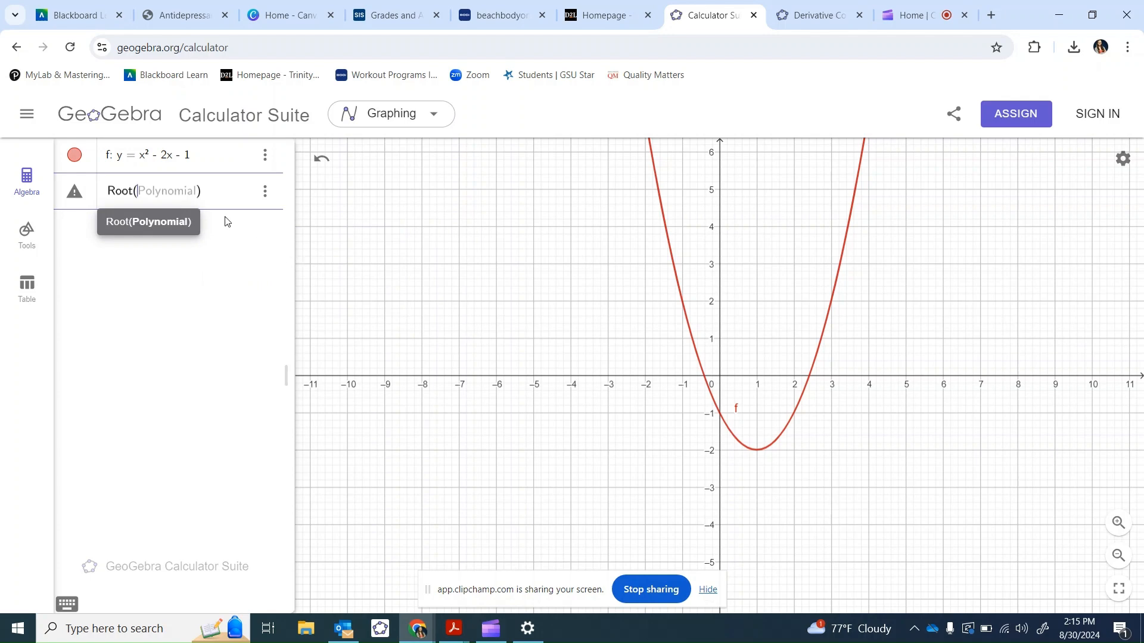
{"action": "left_click", "coordinate": [109, 159]}
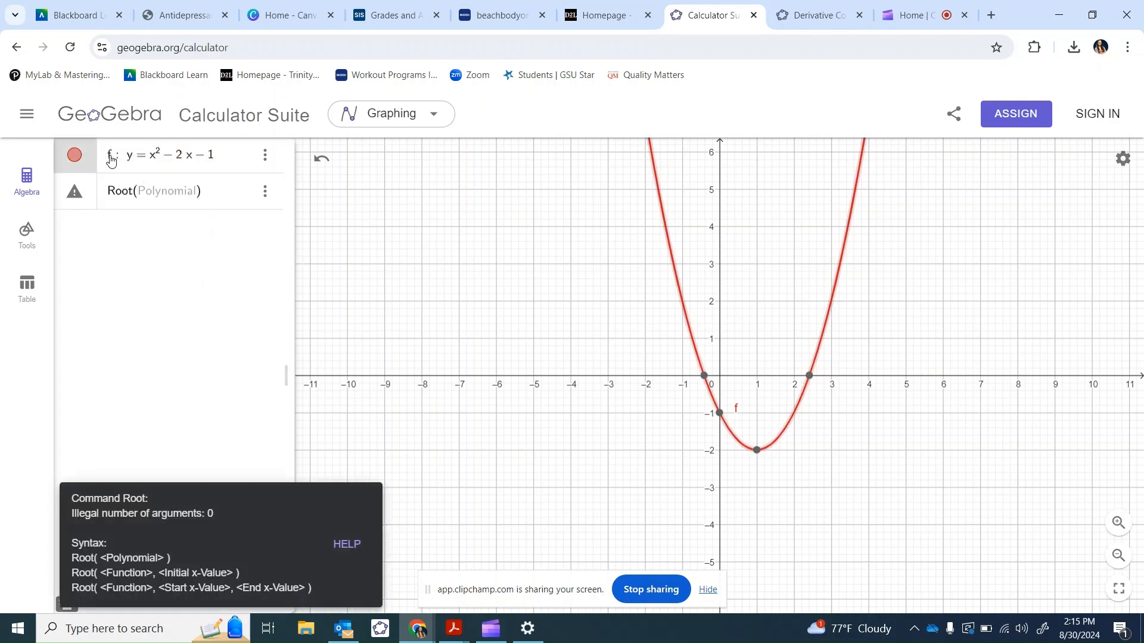
{"action": "left_click", "coordinate": [158, 197]}
{"action": "type", "text": "f"}
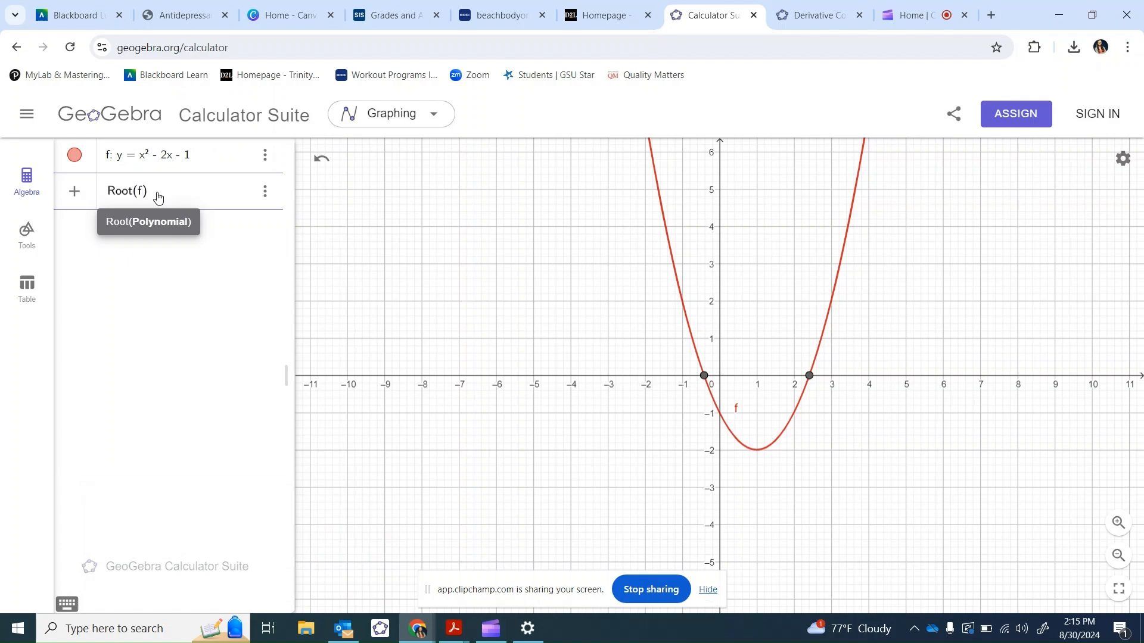
{"action": "key", "text": "Return"}
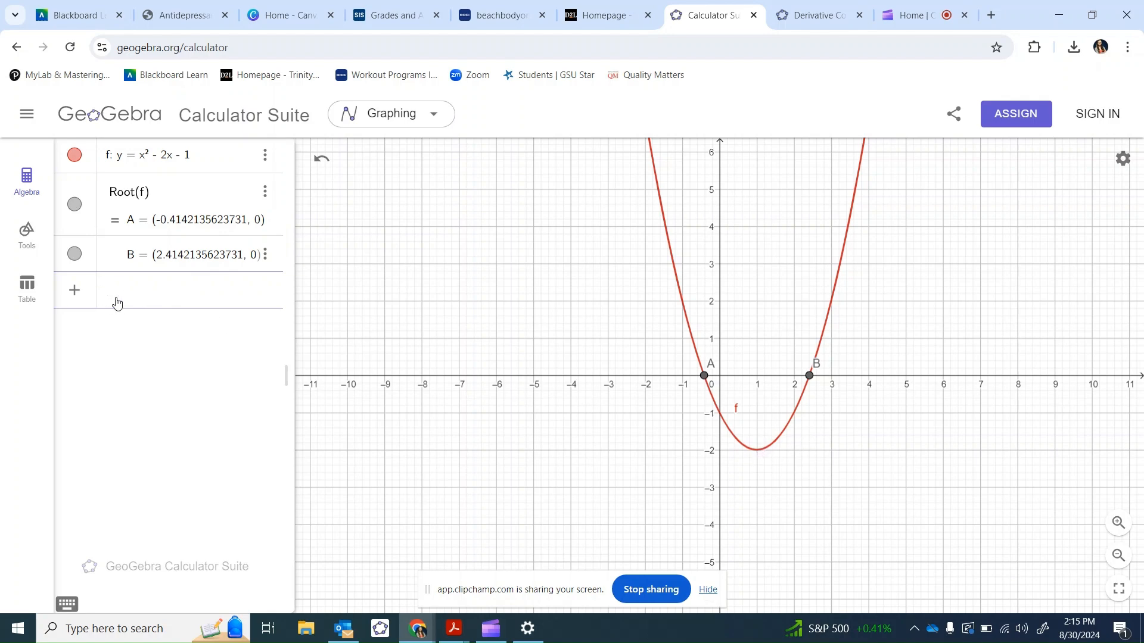
Step: Find the parabola's vertex by entering the command Extremum(f), using the Extremum( Polynomial ) syntax
{"action": "type", "text": "Extr"}
{"action": "mouse_move", "coordinate": [171, 338]}
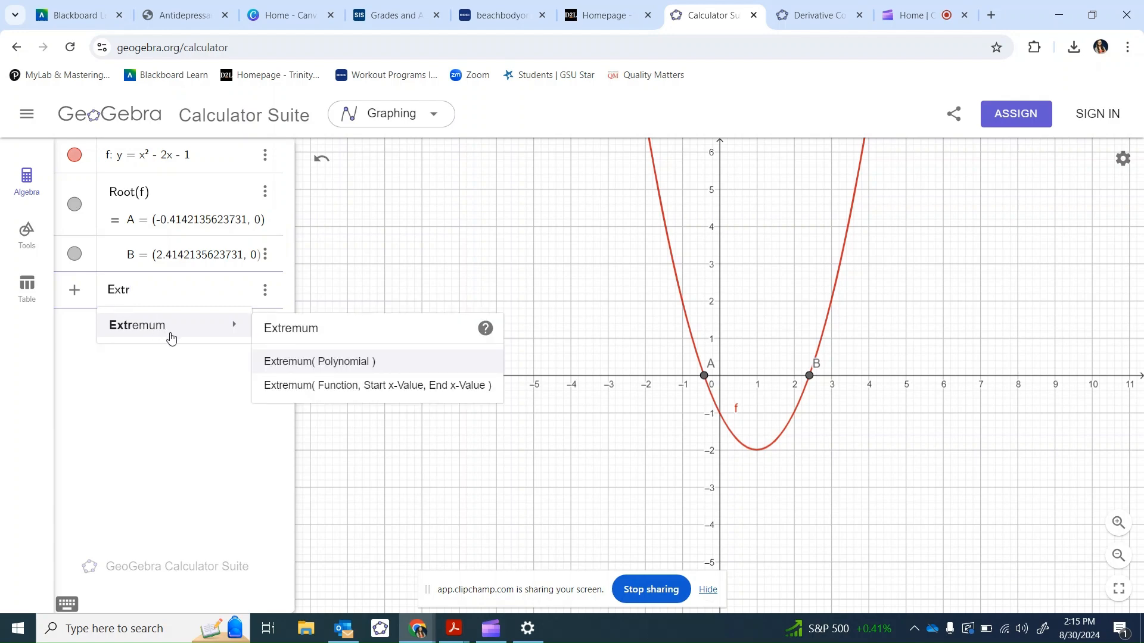
{"action": "left_click", "coordinate": [300, 364]}
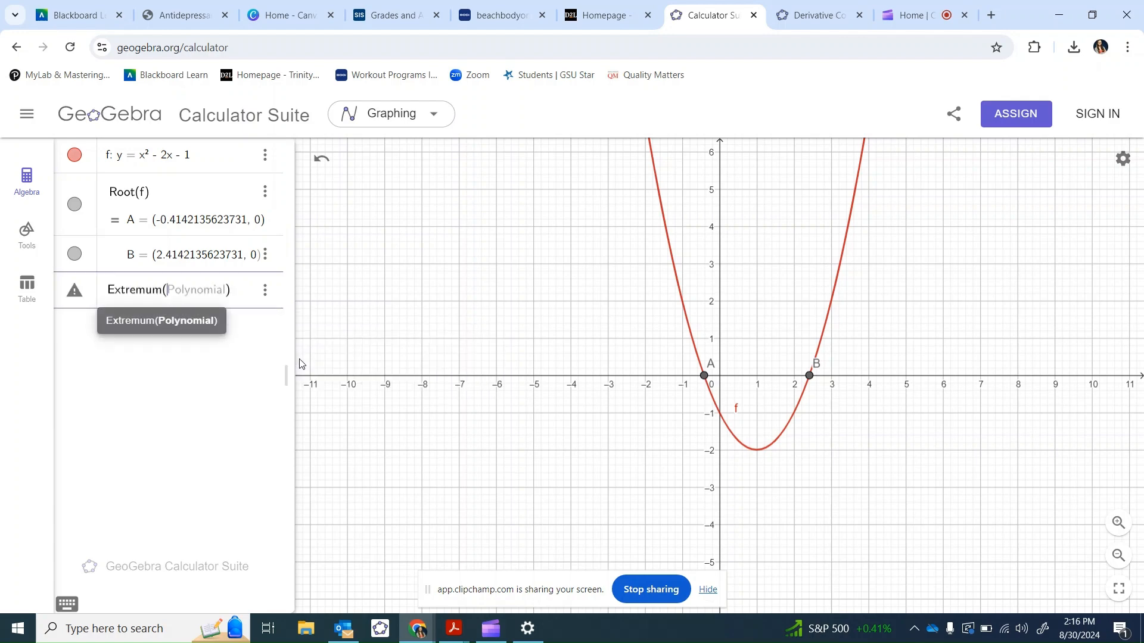
{"action": "type", "text": "f"}
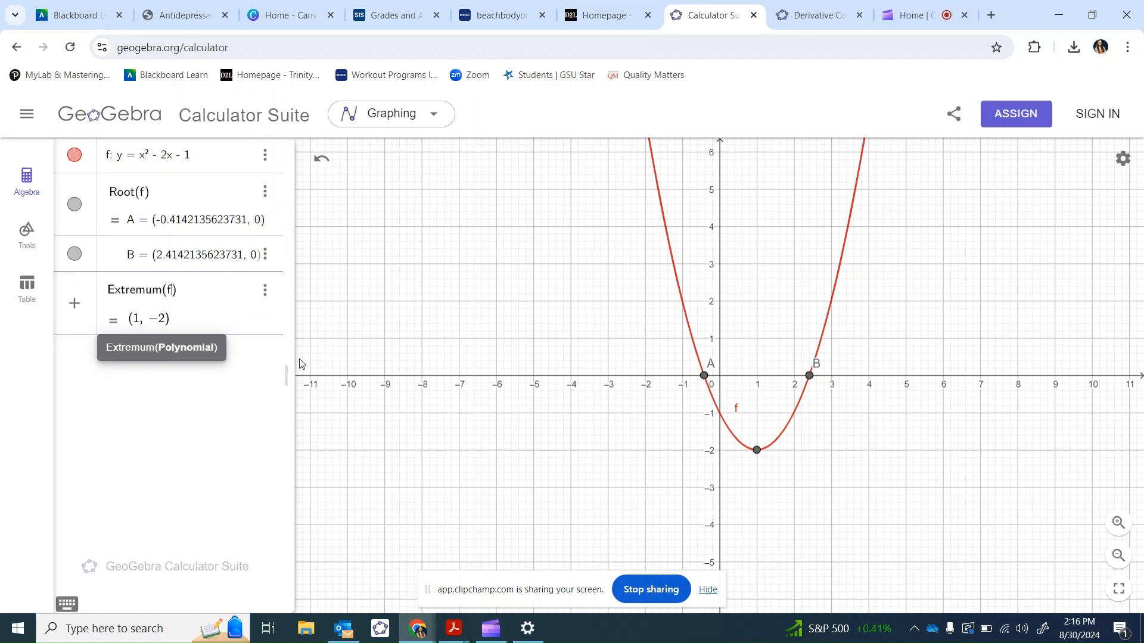
{"action": "key", "text": "Return"}
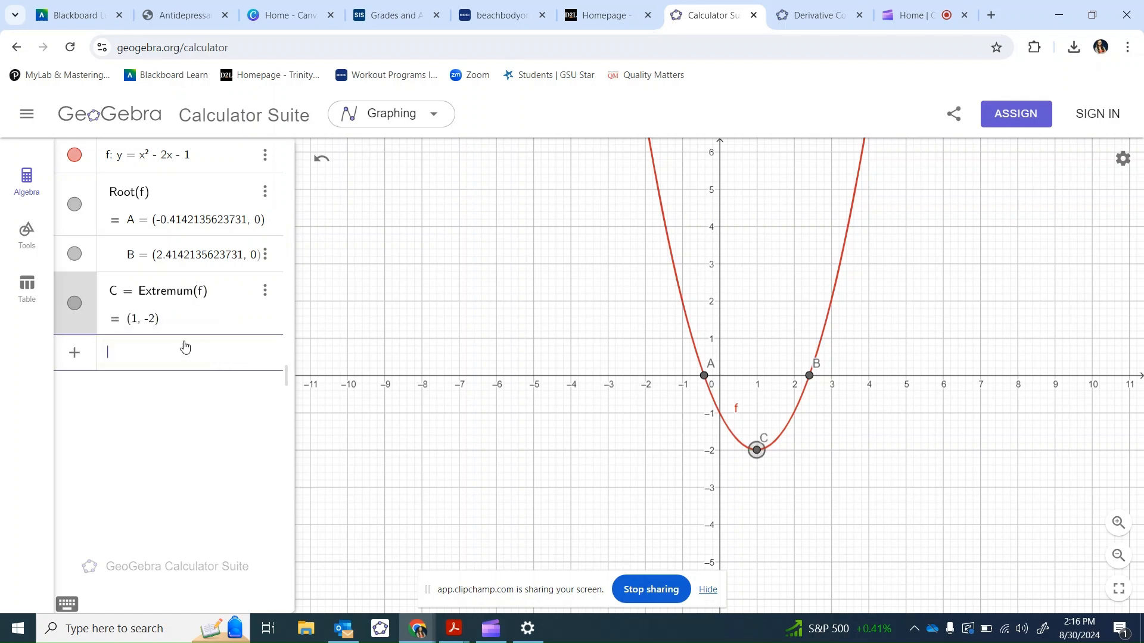
{"action": "left_click", "coordinate": [140, 357]}
{"action": "type", "text": "Int"}
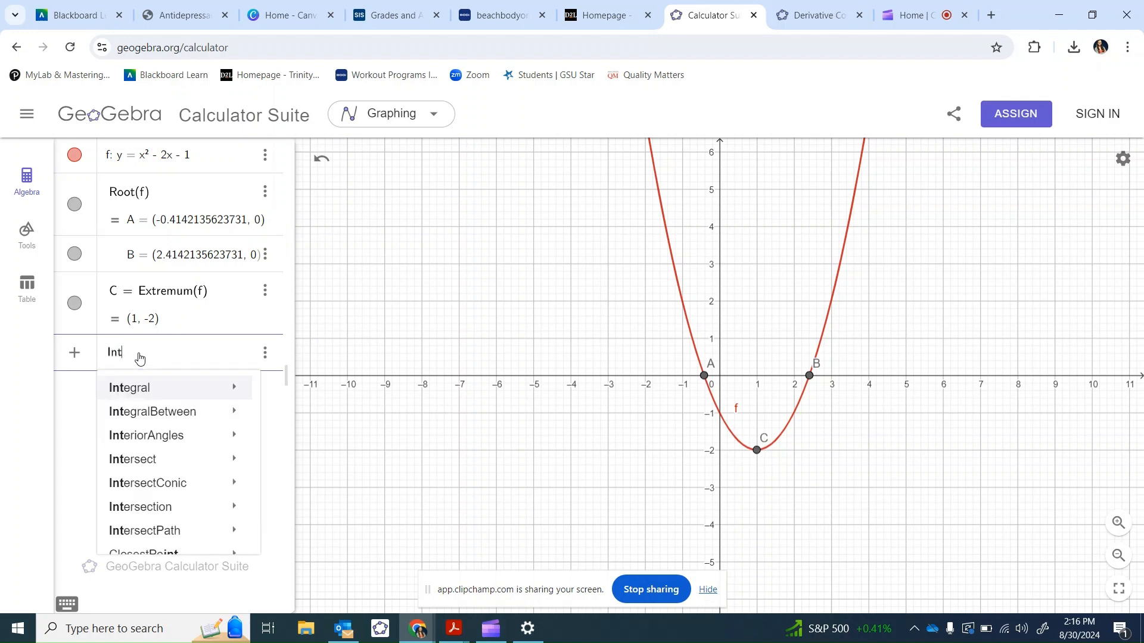
{"action": "type", "text": "er"}
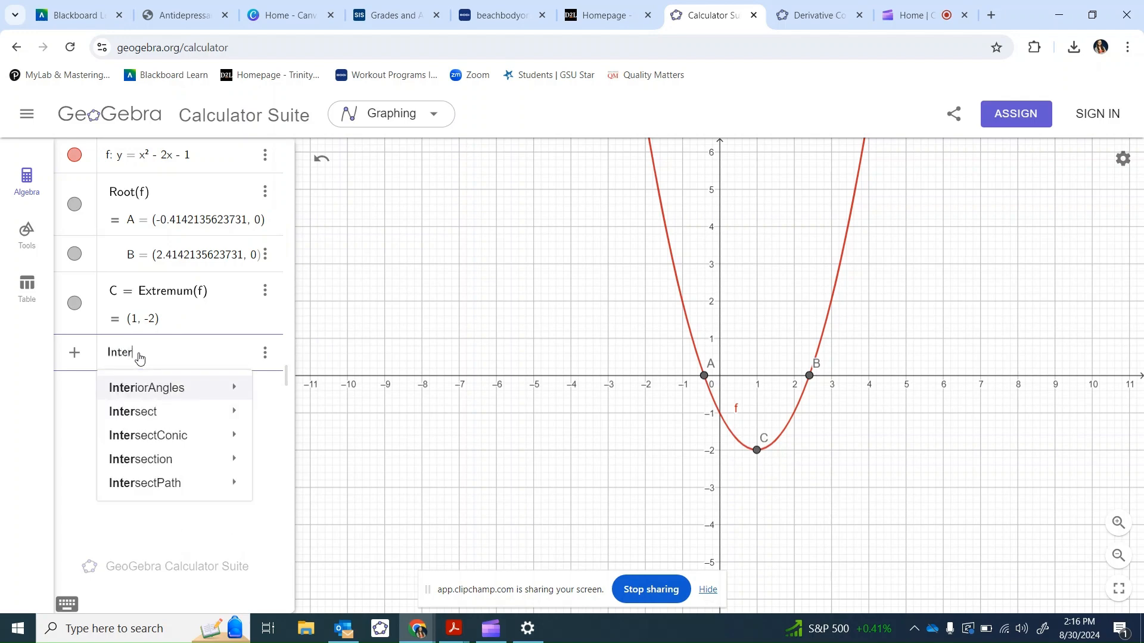
{"action": "key", "text": "BackSpace"}
{"action": "key", "text": "BackSpace"}
{"action": "key", "text": "BackSpace"}
{"action": "key", "text": "BackSpace"}
{"action": "key", "text": "BackSpace"}
{"action": "type", "text": "Y"}
{"action": "key", "text": "BackSpace"}
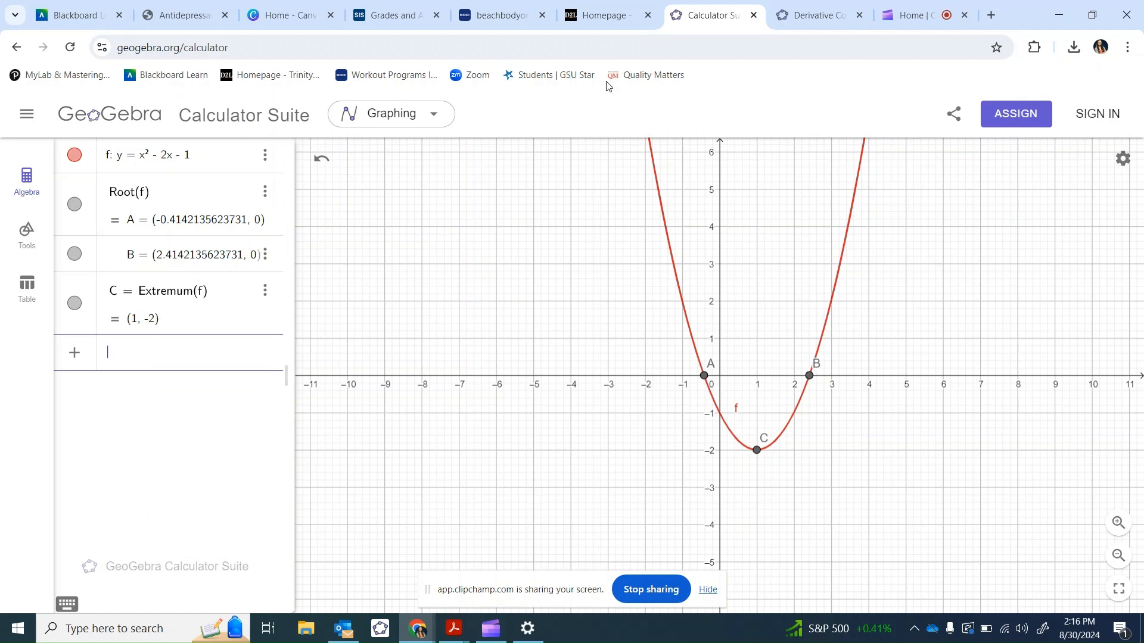
Step: Switch to the GeoGebra manual, search it for "y intercept" and open the Lines and Axes article
{"action": "left_click", "coordinate": [826, 22]}
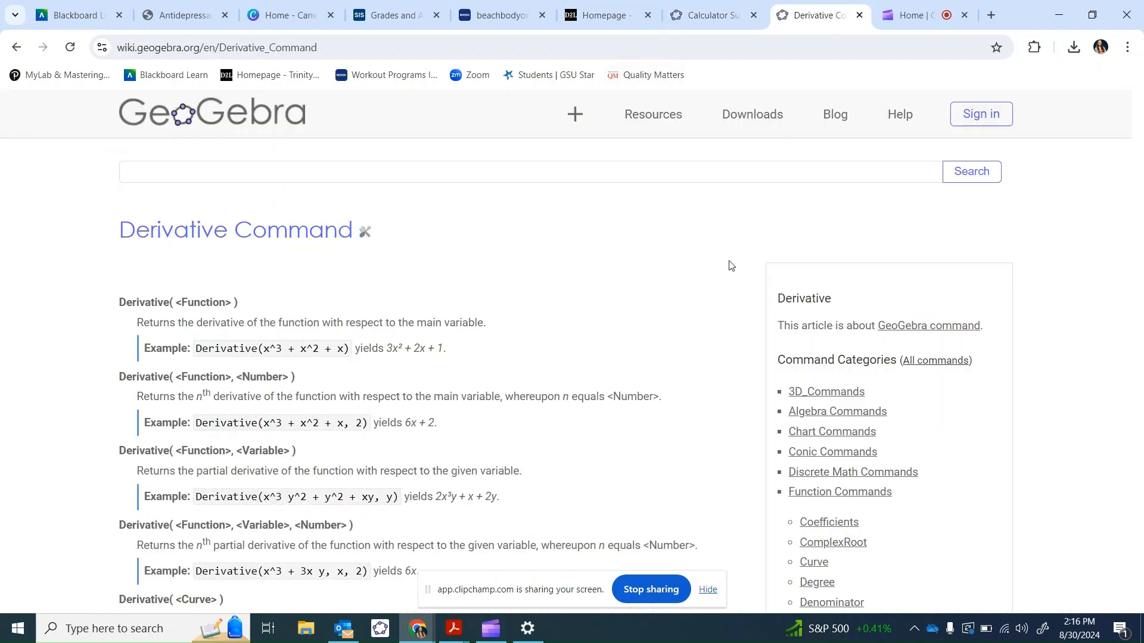
{"action": "left_click", "coordinate": [621, 169]}
{"action": "type", "text": "y i"}
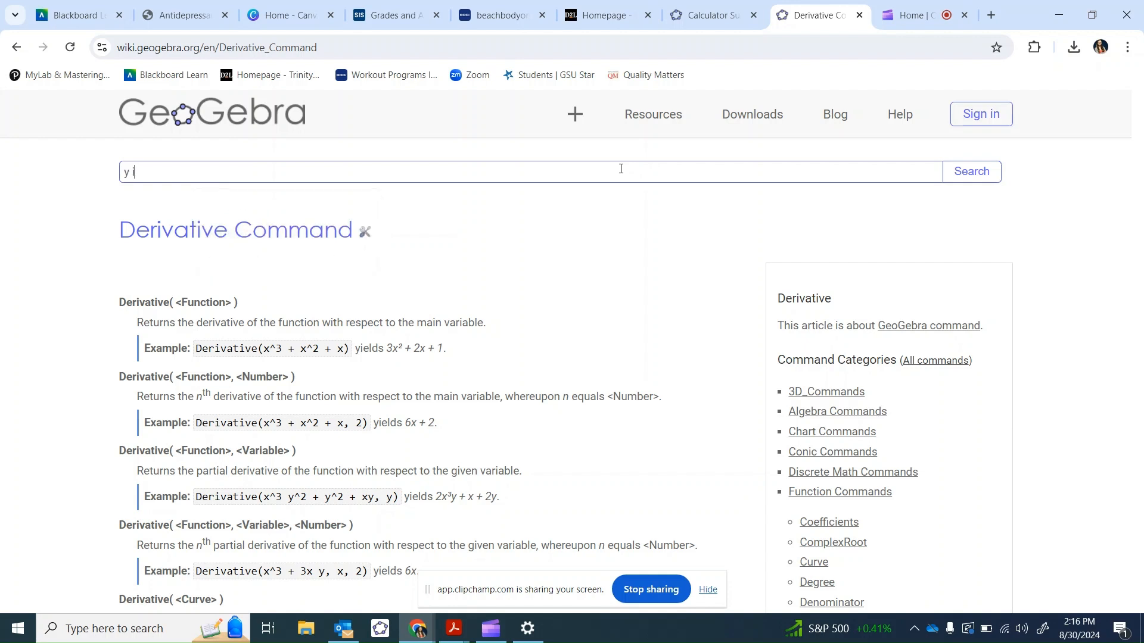
{"action": "type", "text": "ntercept"}
{"action": "key", "text": "Return"}
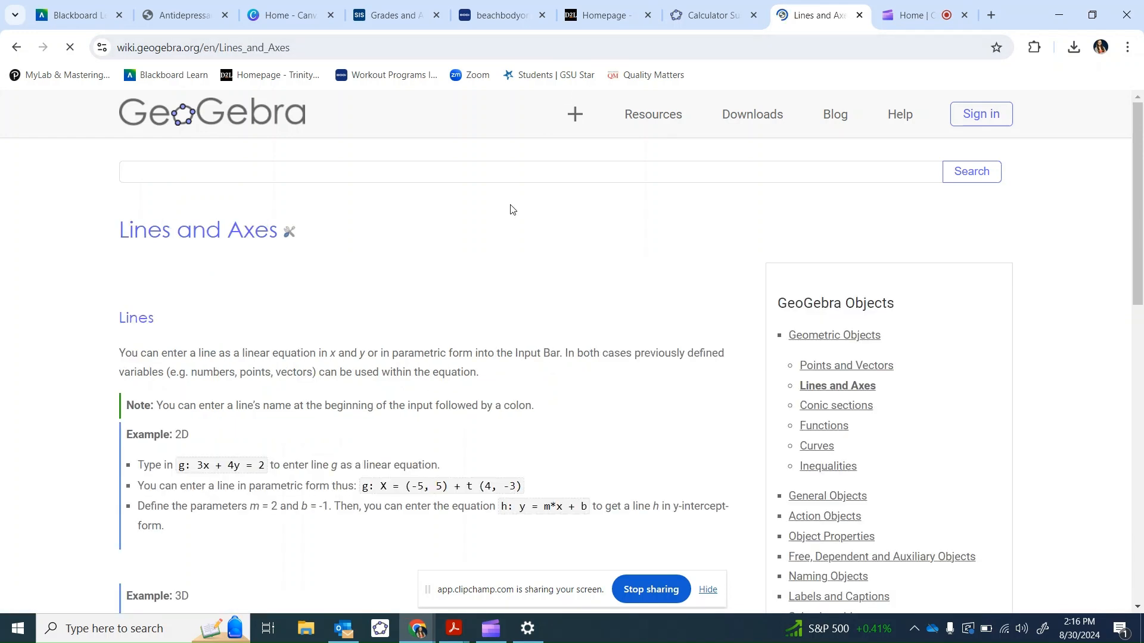
Step: Review the Lines and Axes article's line examples, axes section and comments for a way to obtain the y-intercept
{"action": "scroll", "coordinate": [563, 332], "scroll_direction": "down", "scroll_amount": 3}
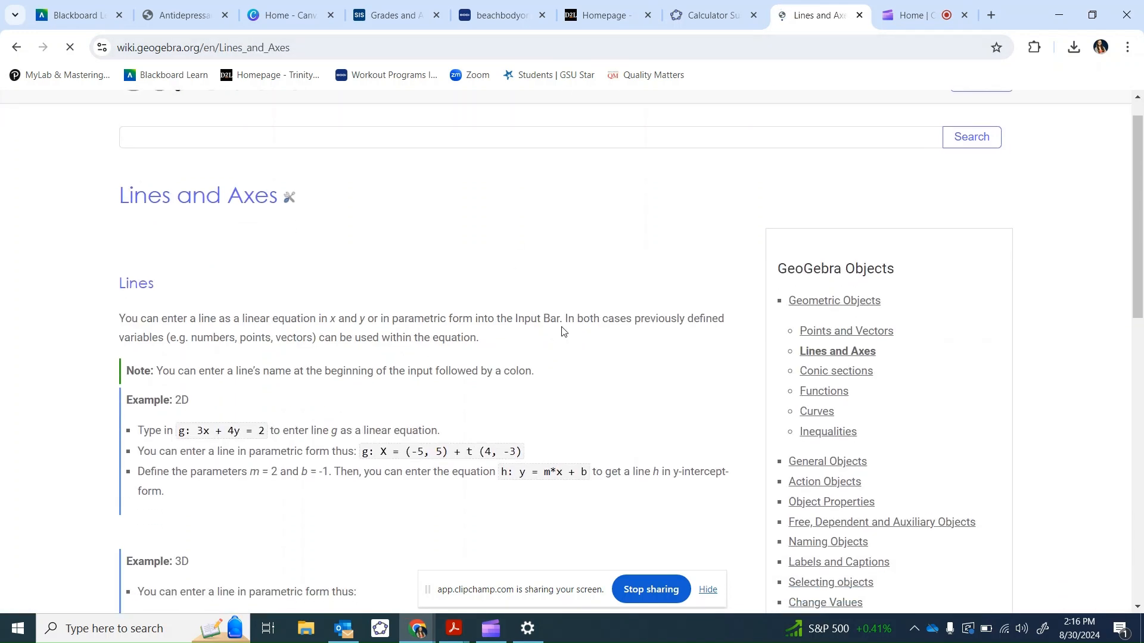
{"action": "scroll", "coordinate": [564, 332], "scroll_direction": "down", "scroll_amount": 1}
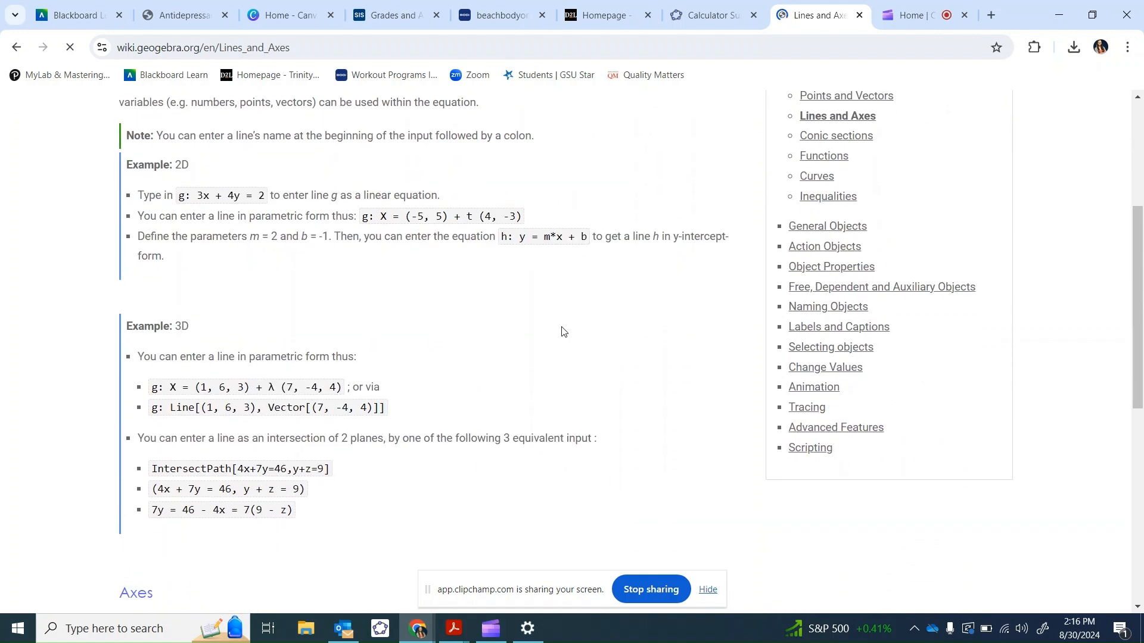
{"action": "scroll", "coordinate": [564, 332], "scroll_direction": "up", "scroll_amount": 2}
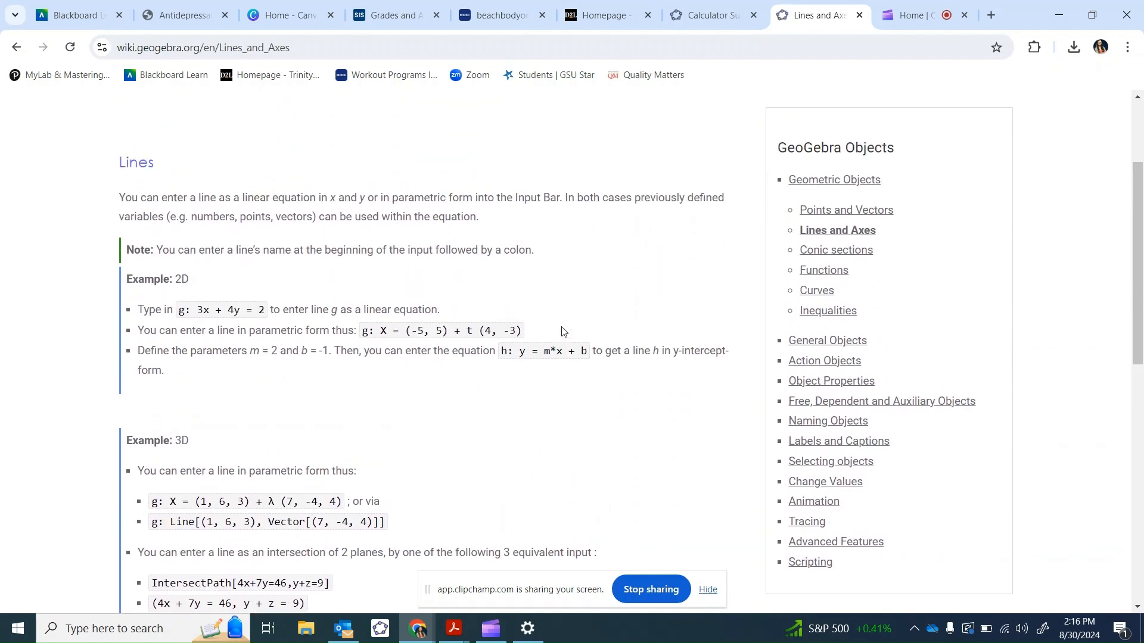
{"action": "scroll", "coordinate": [563, 332], "scroll_direction": "down", "scroll_amount": 3}
{"action": "scroll", "coordinate": [564, 332], "scroll_direction": "down", "scroll_amount": 5}
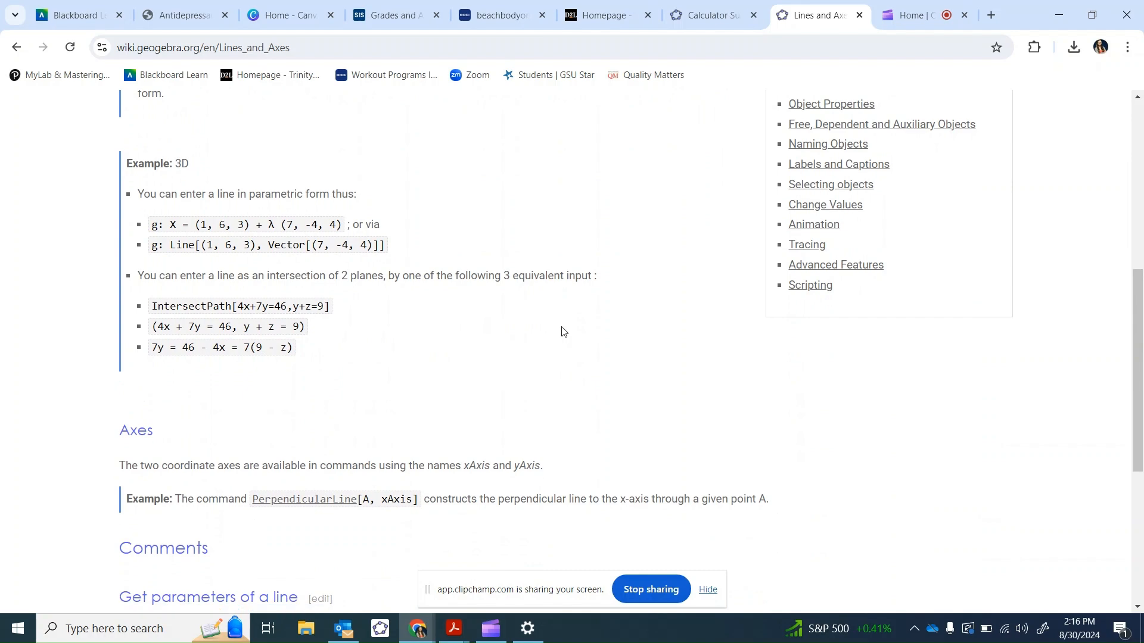
{"action": "scroll", "coordinate": [564, 332], "scroll_direction": "down", "scroll_amount": 1}
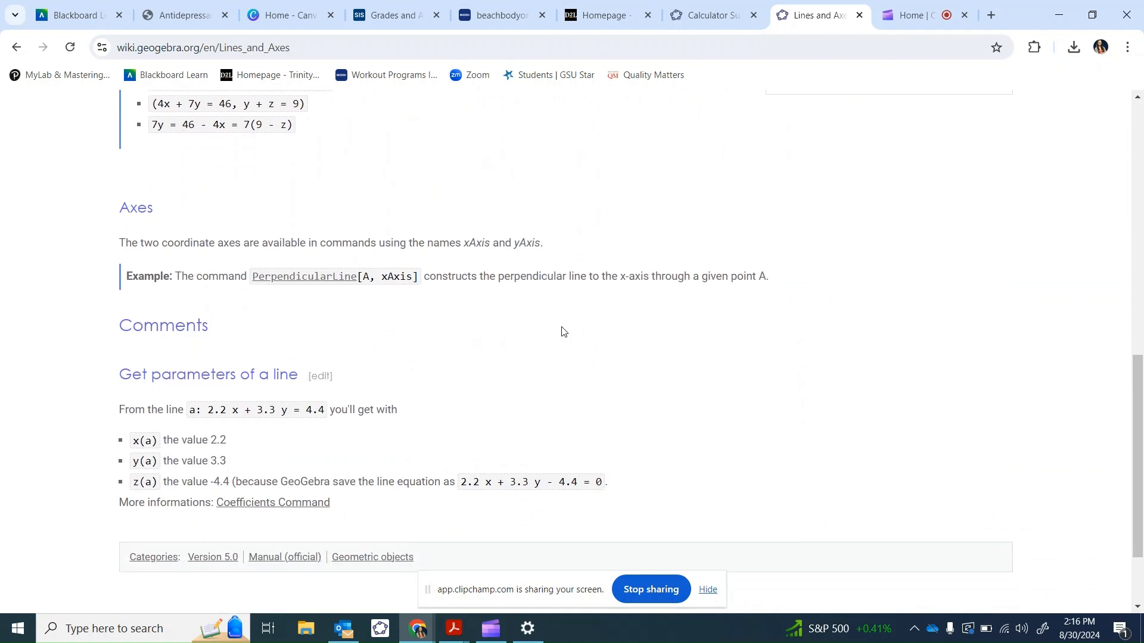
{"action": "scroll", "coordinate": [564, 332], "scroll_direction": "down", "scroll_amount": 2}
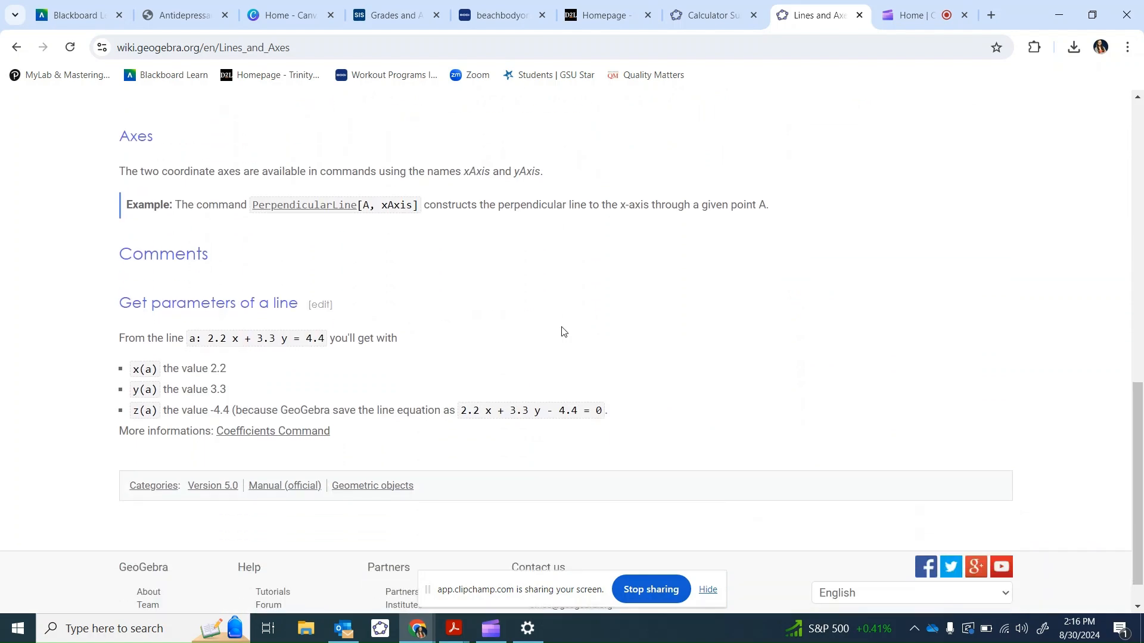
{"action": "scroll", "coordinate": [564, 332], "scroll_direction": "up", "scroll_amount": 1}
{"action": "scroll", "coordinate": [564, 331], "scroll_direction": "up", "scroll_amount": 1}
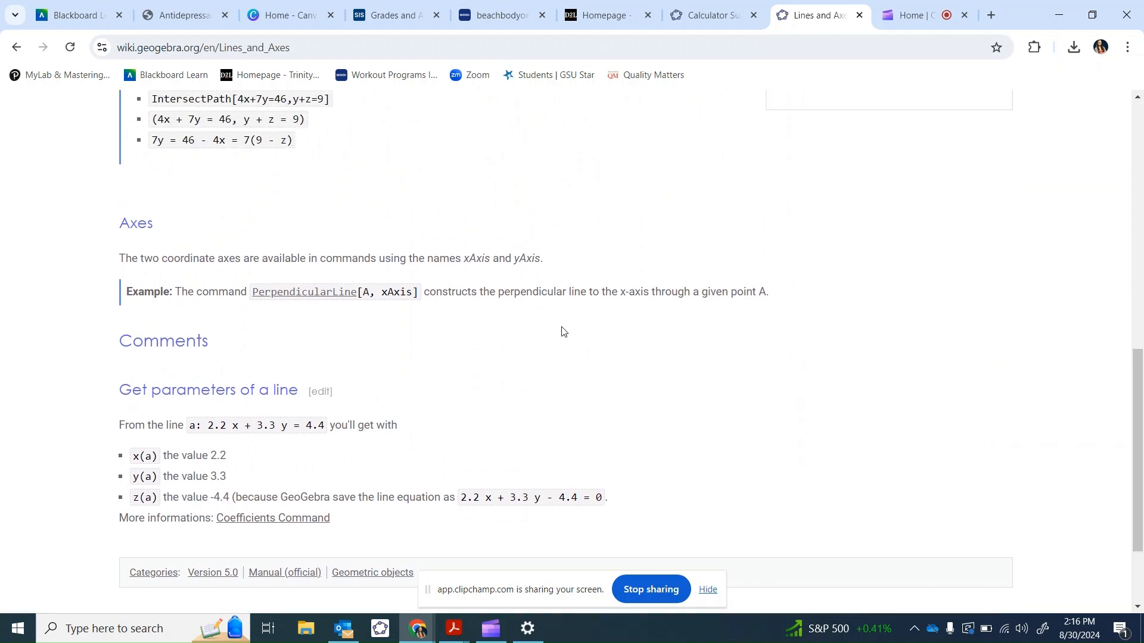
{"action": "scroll", "coordinate": [564, 331], "scroll_direction": "down", "scroll_amount": 3}
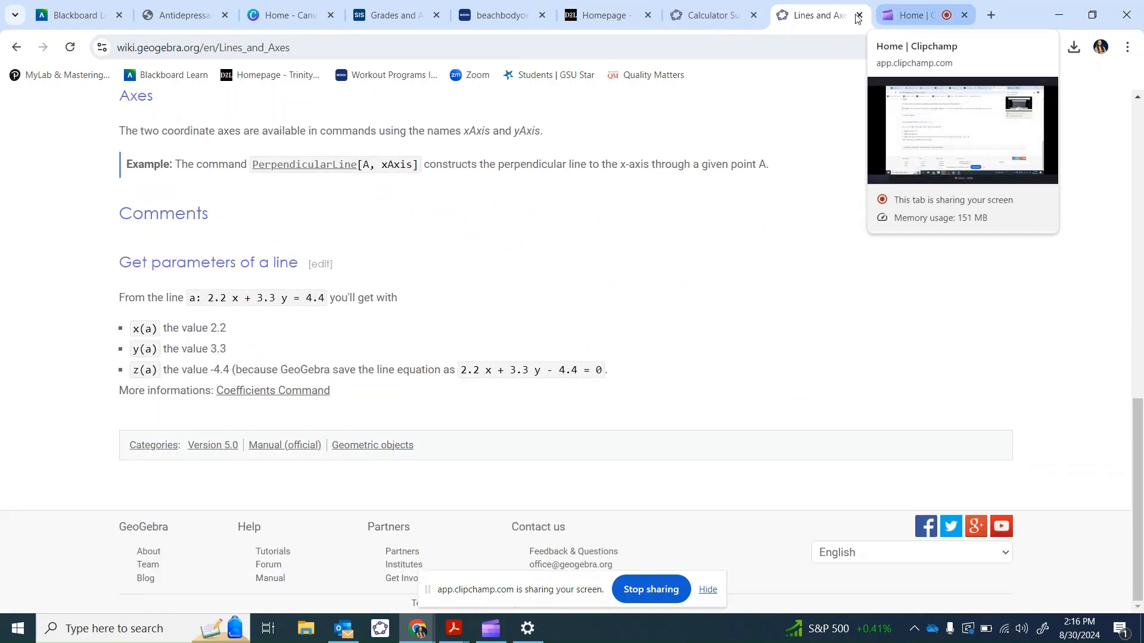
Step: Return to the Calculator Suite, mark the parabola's intersection with the y-axis using the Intersect tool, and show the algebra list
{"action": "left_click", "coordinate": [706, 18]}
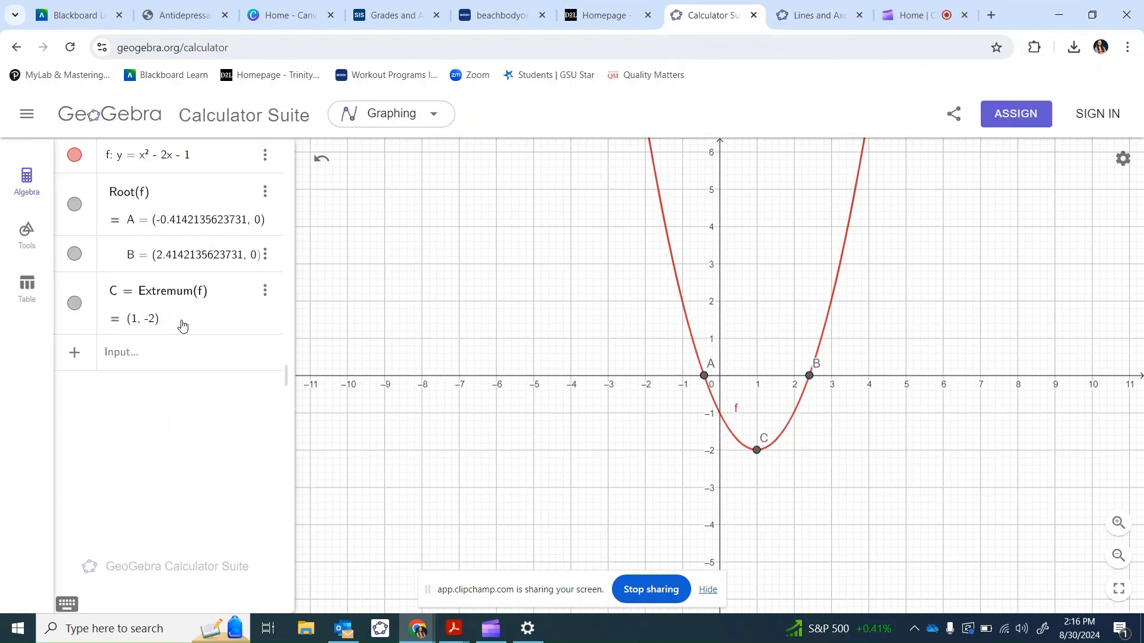
{"action": "left_click", "coordinate": [129, 366]}
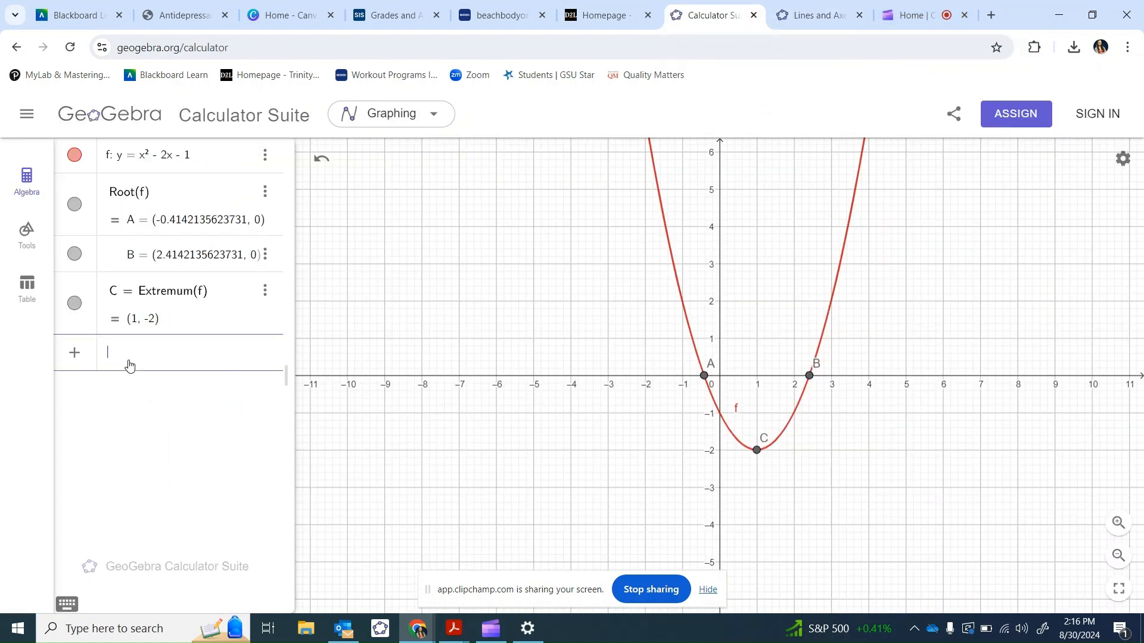
{"action": "left_click", "coordinate": [27, 237]}
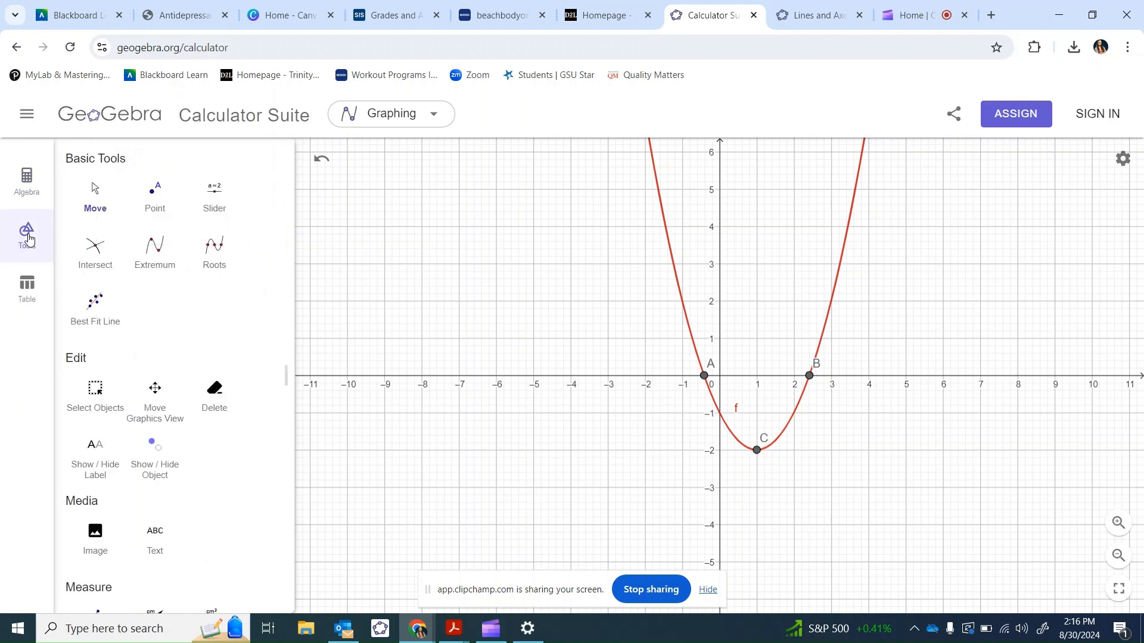
{"action": "left_click", "coordinate": [96, 251]}
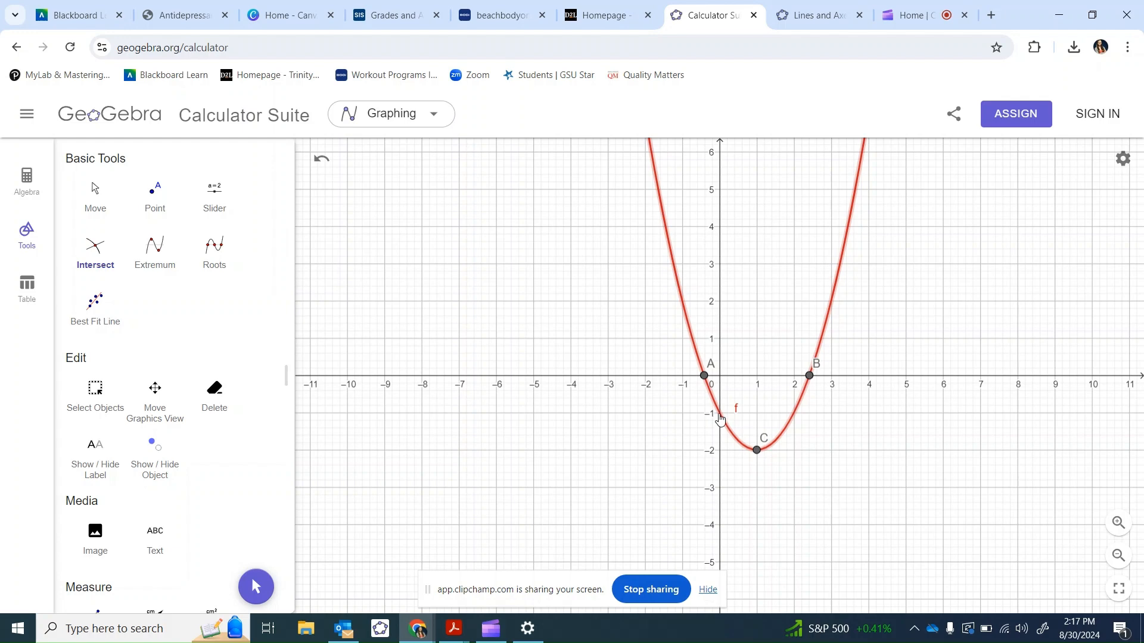
{"action": "left_click", "coordinate": [719, 415]}
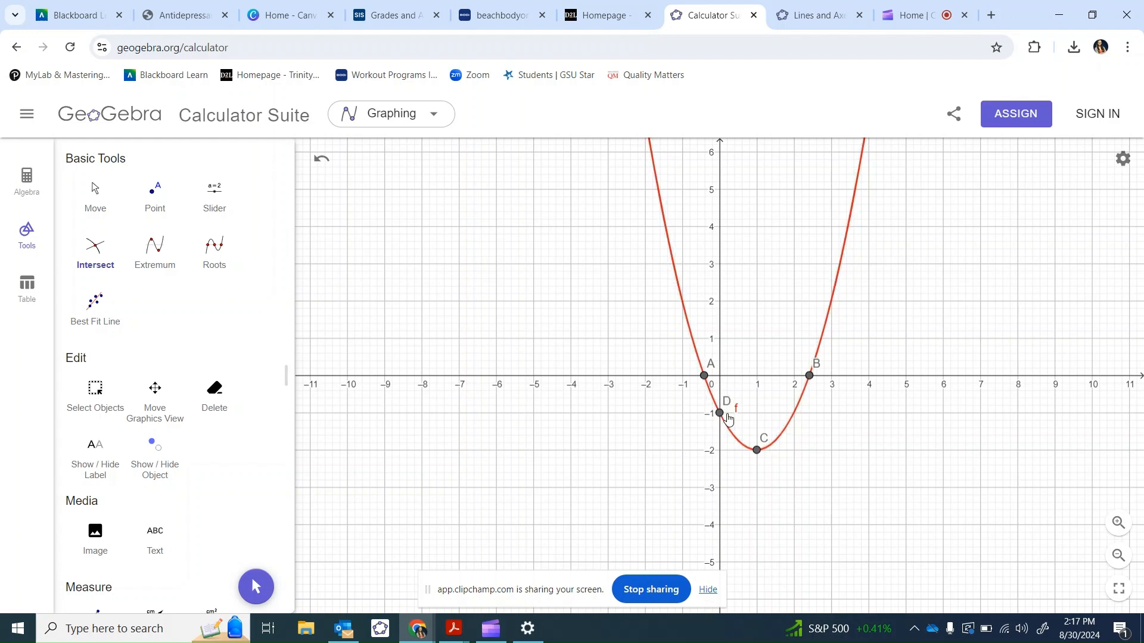
{"action": "left_click", "coordinate": [21, 176]}
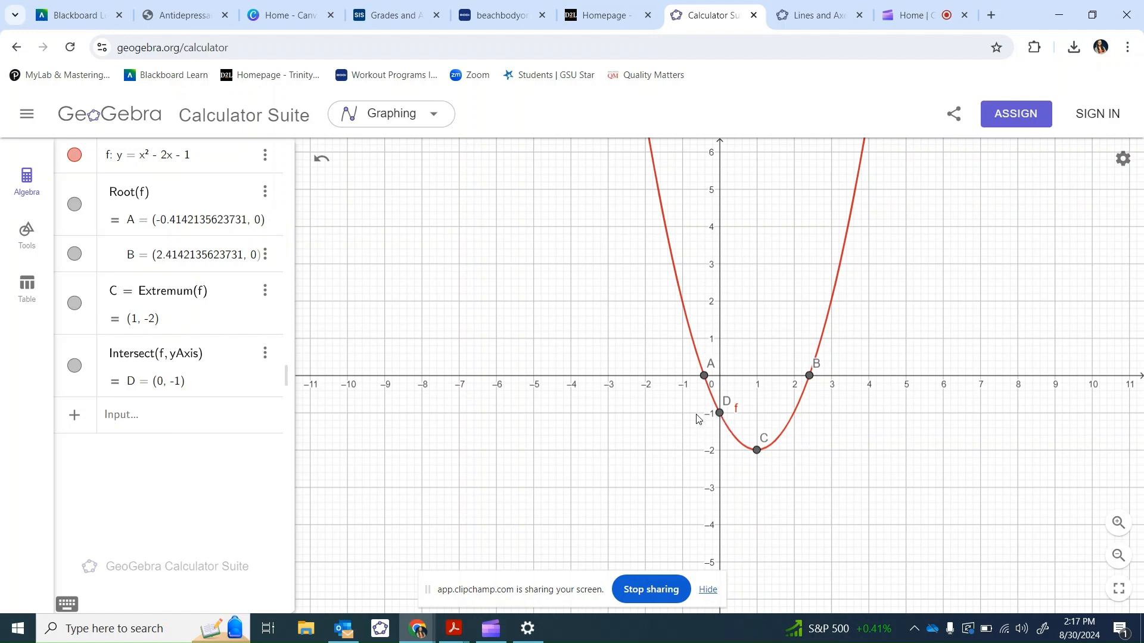
{"action": "left_click", "coordinate": [143, 422]}
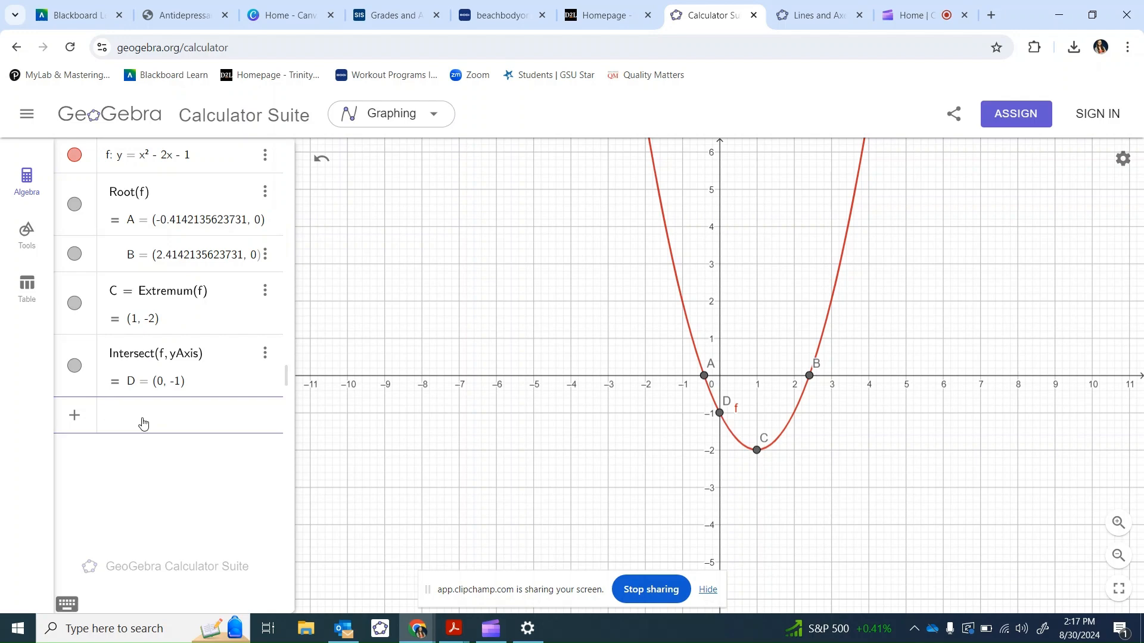
{"action": "left_click", "coordinate": [28, 234]}
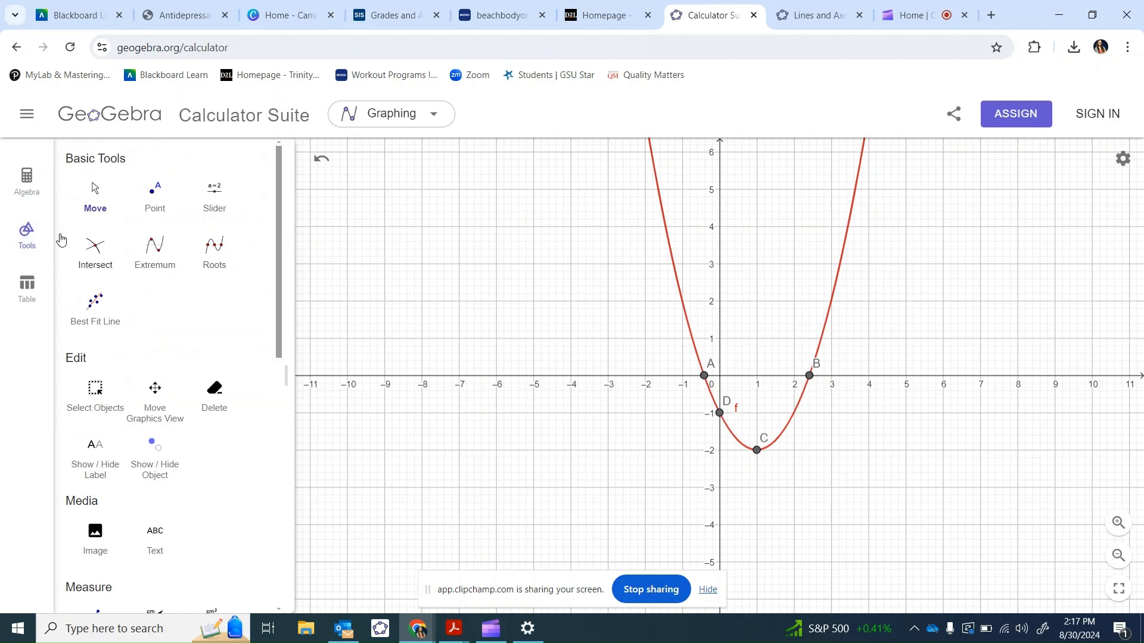
{"action": "left_click", "coordinate": [33, 194]}
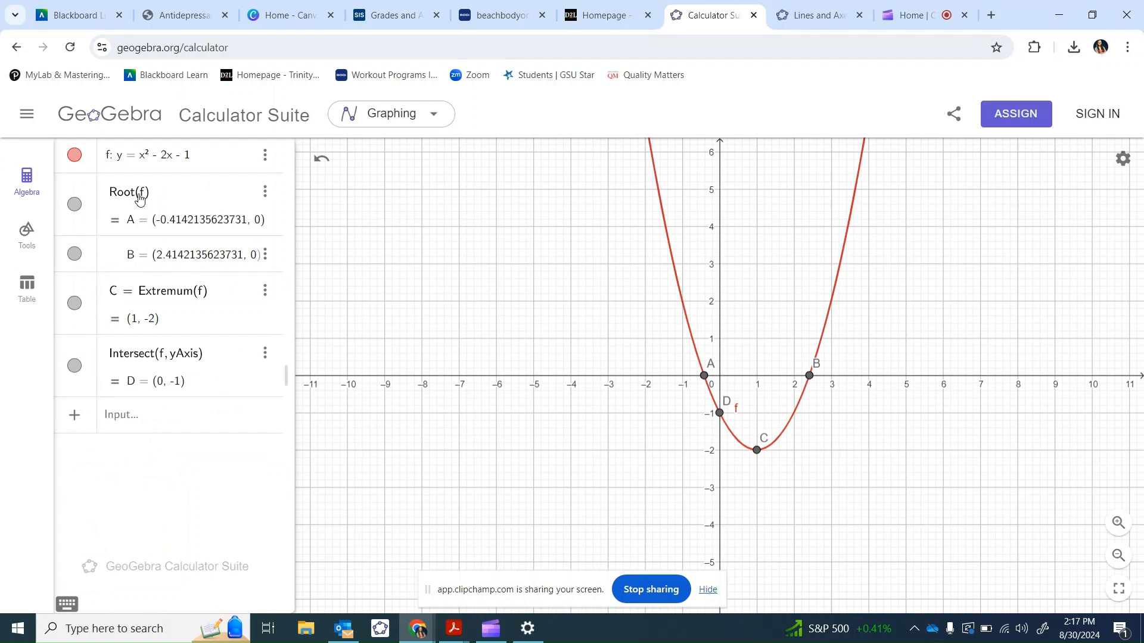
{"action": "left_click", "coordinate": [138, 411]}
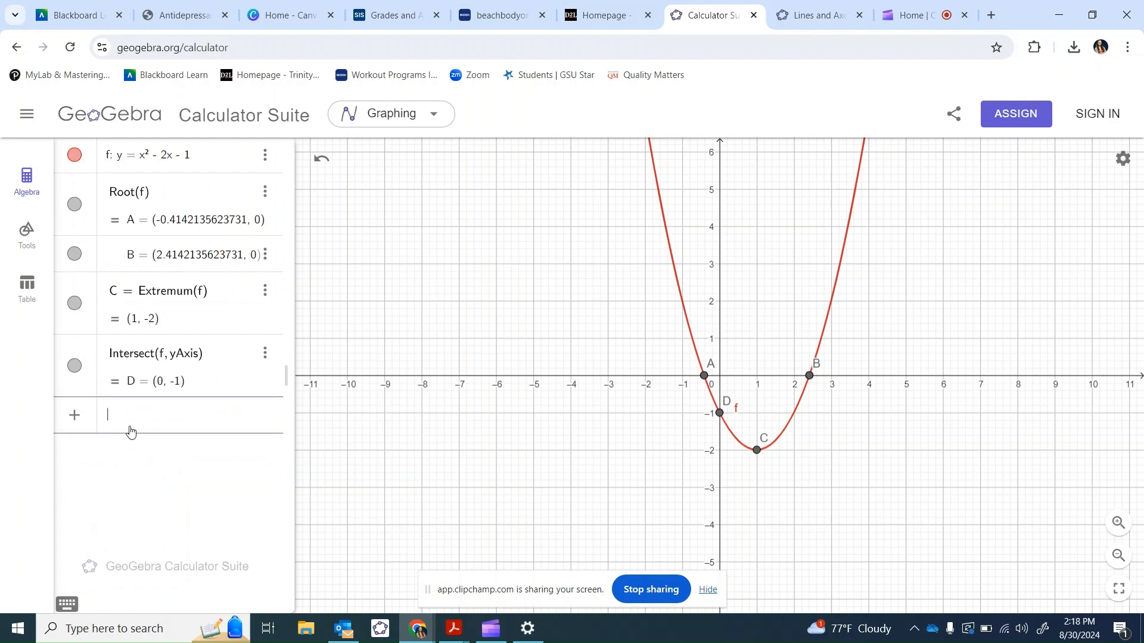
Step: Graph the cubic function y = 3x^3 - 1x as a new entry below the parabola's intercept
{"action": "type", "text": "y"}
{"action": "type", "text": "="}
{"action": "type", "text": "3x"}
{"action": "type", "text": "^3"}
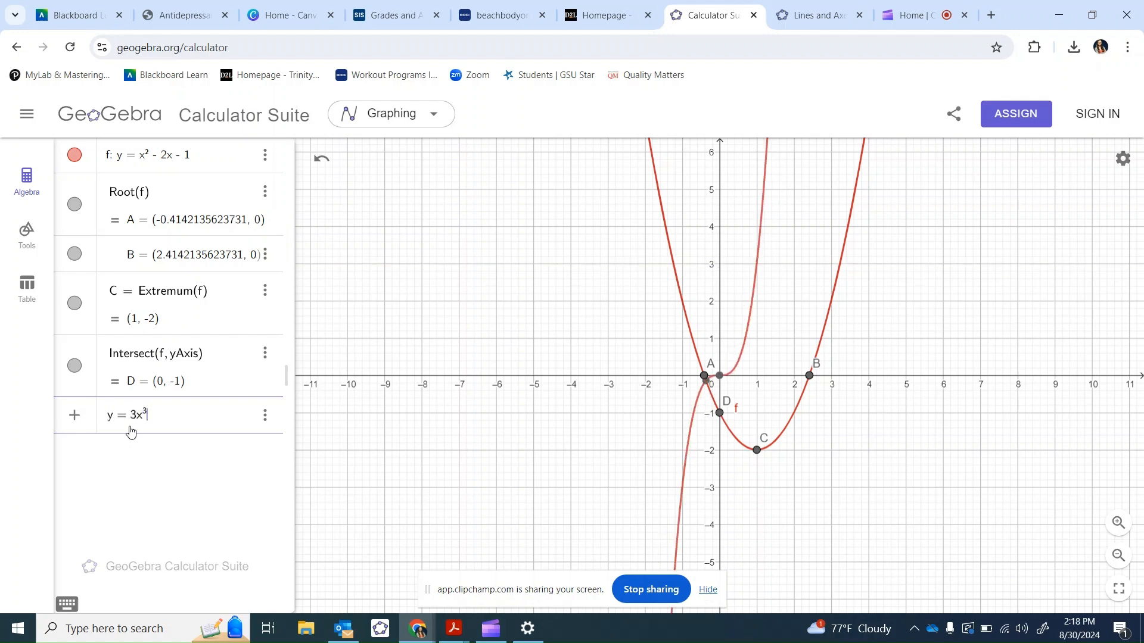
{"action": "key", "text": "Right"}
{"action": "type", "text": "+ 5x"}
{"action": "key", "text": "BackSpace"}
{"action": "key", "text": "BackSpace"}
{"action": "key", "text": "BackSpace"}
{"action": "type", "text": "-"}
{"action": "type", "text": "1x"}
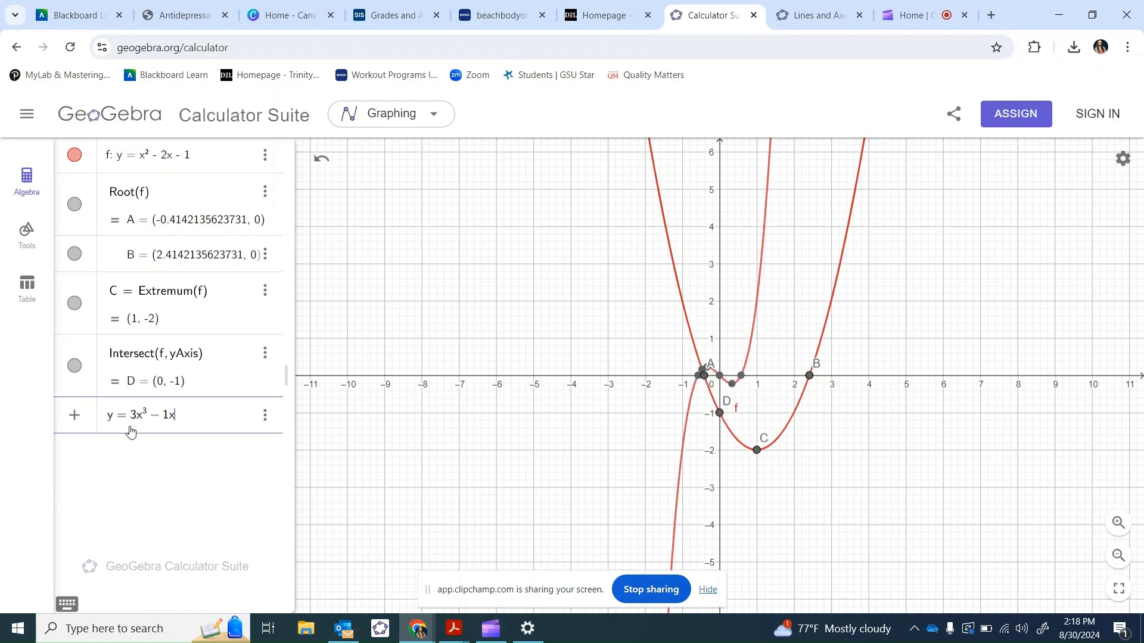
{"action": "key", "text": "Return"}
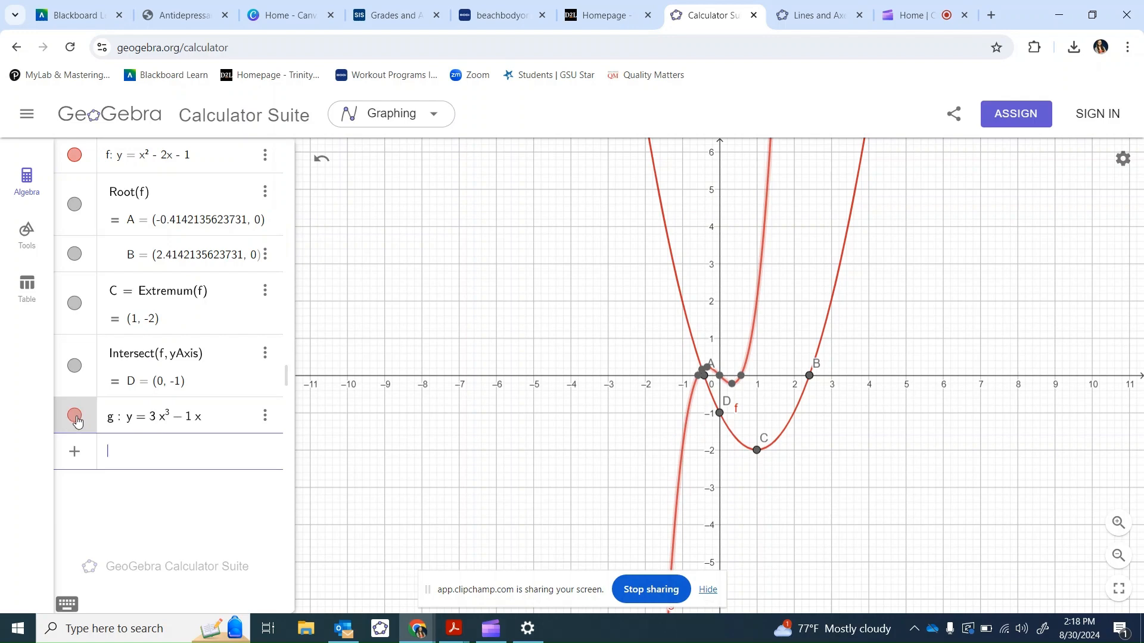
Step: Change the color of the cubic curve g to blue (0, 0, 255) in its object settings
{"action": "left_click", "coordinate": [273, 425]}
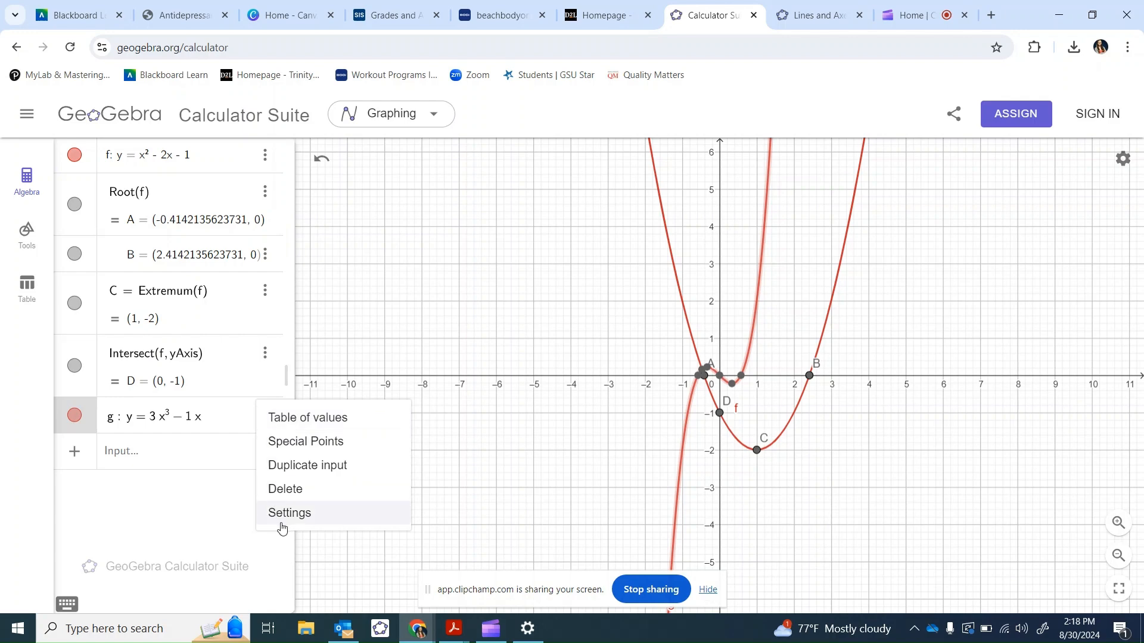
{"action": "left_click", "coordinate": [282, 526]}
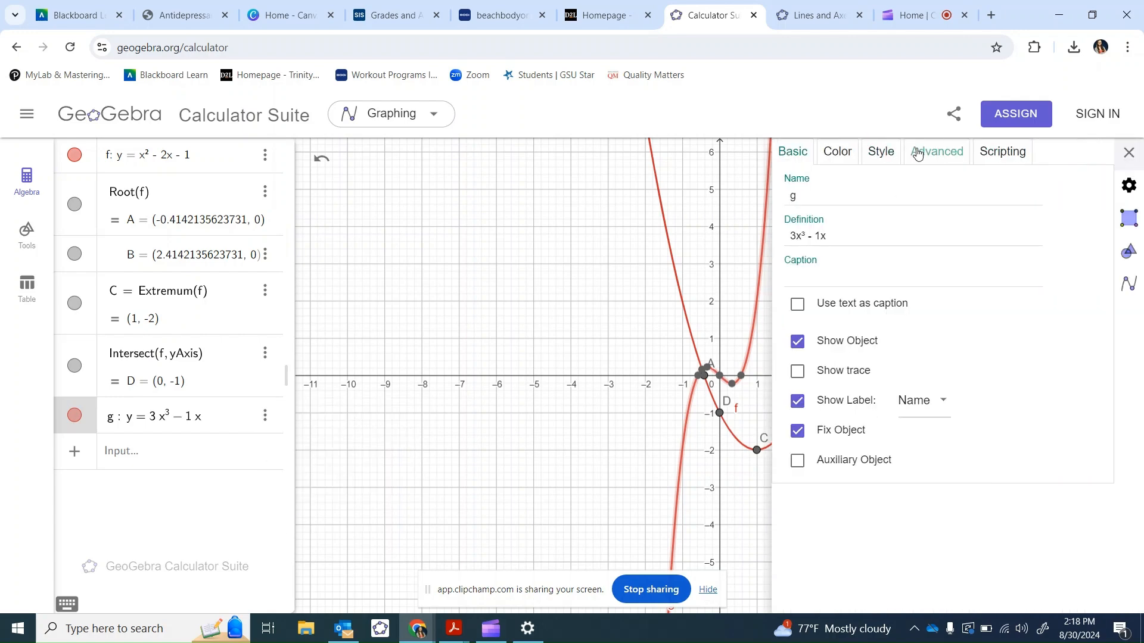
{"action": "left_click", "coordinate": [838, 154]}
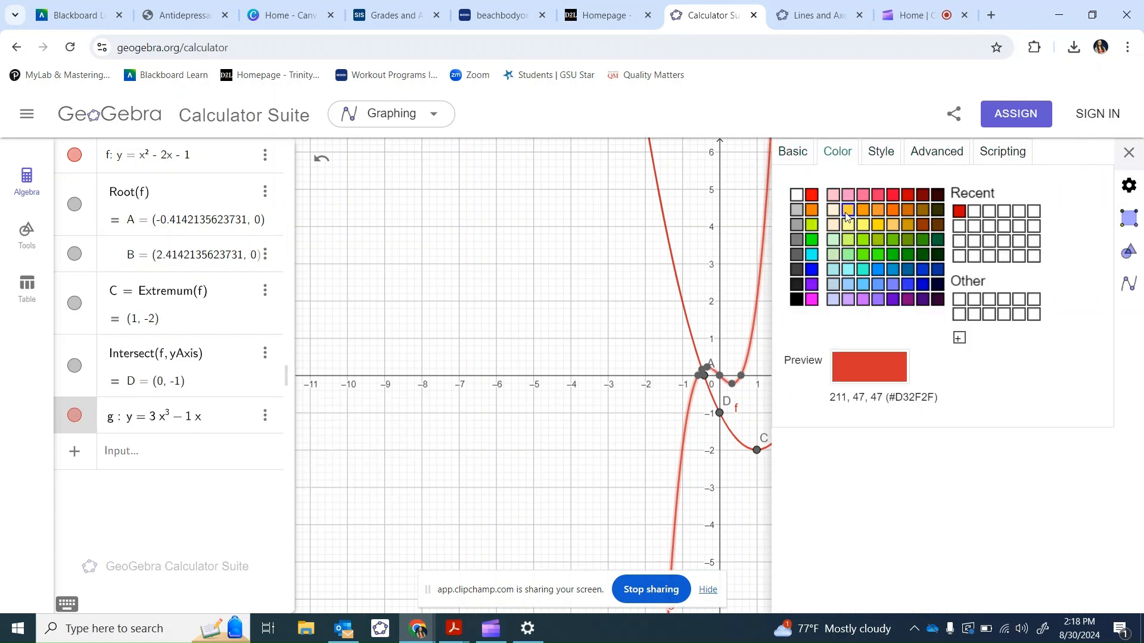
{"action": "left_click", "coordinate": [811, 270]}
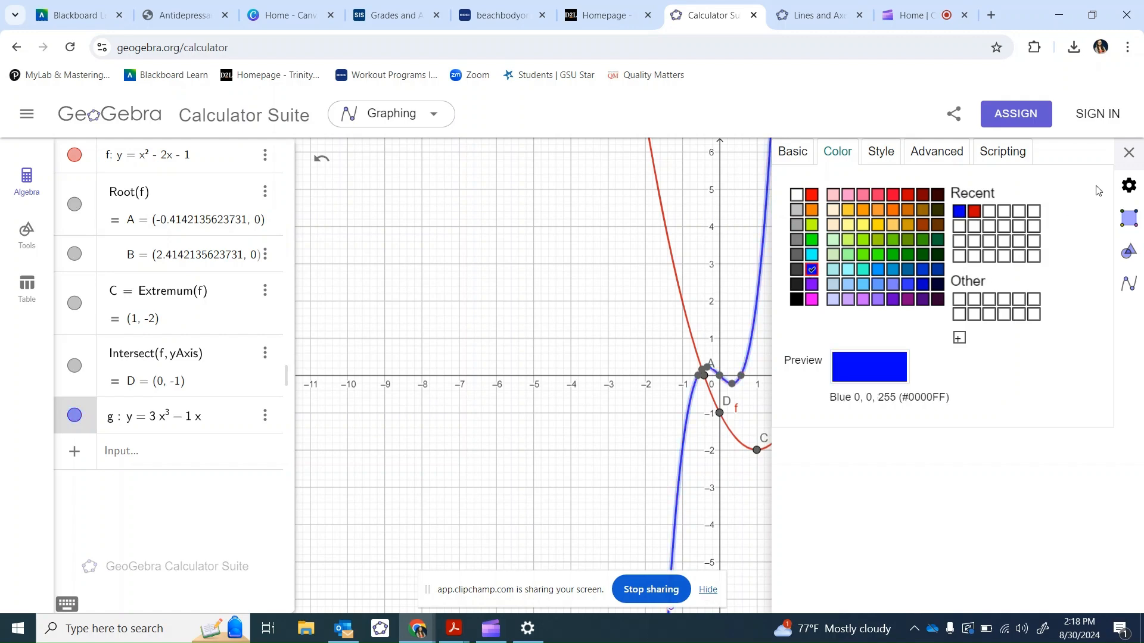
{"action": "left_click", "coordinate": [1128, 152]}
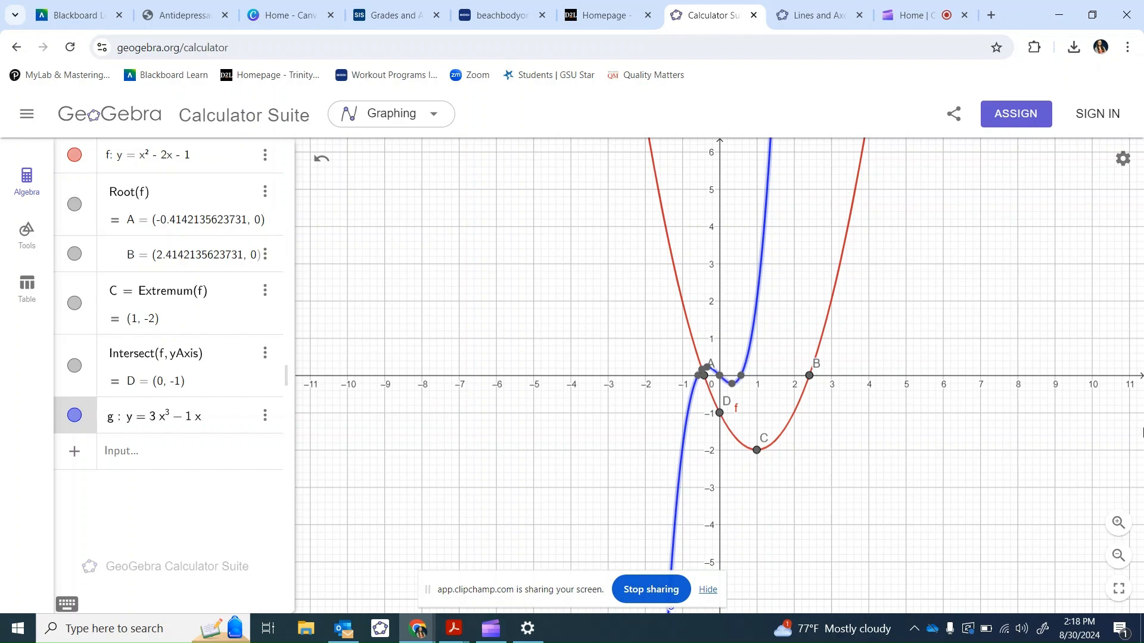
Step: Mark the local maximum and minimum of the blue cubic g using the Extremum tool
{"action": "left_click", "coordinate": [1118, 524]}
{"action": "left_click", "coordinate": [1117, 524]}
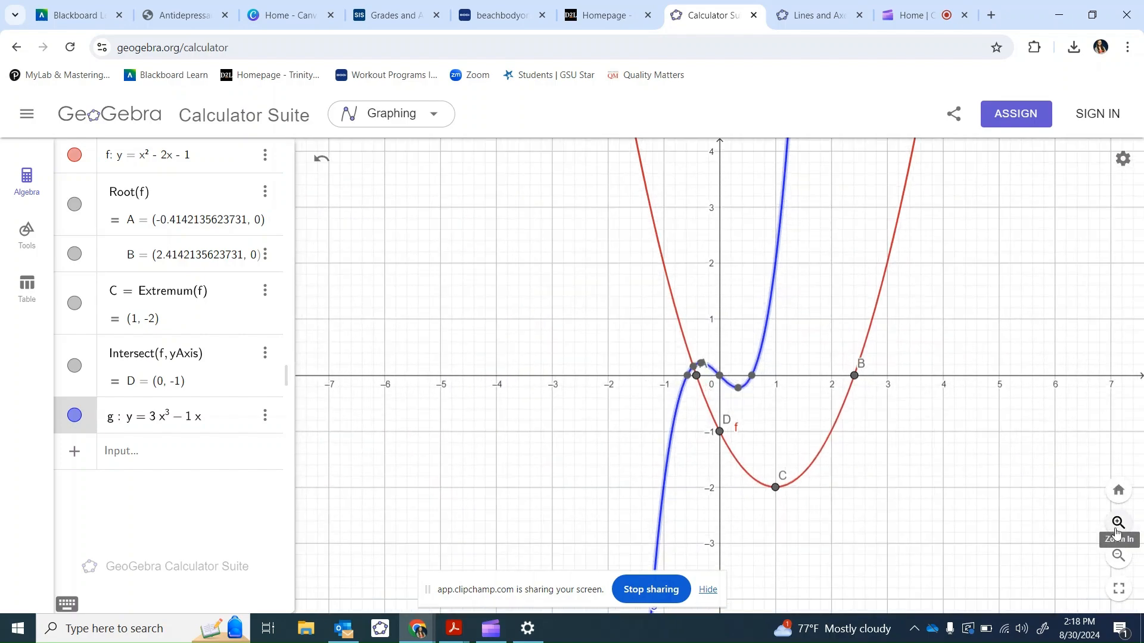
{"action": "left_click", "coordinate": [1118, 524]}
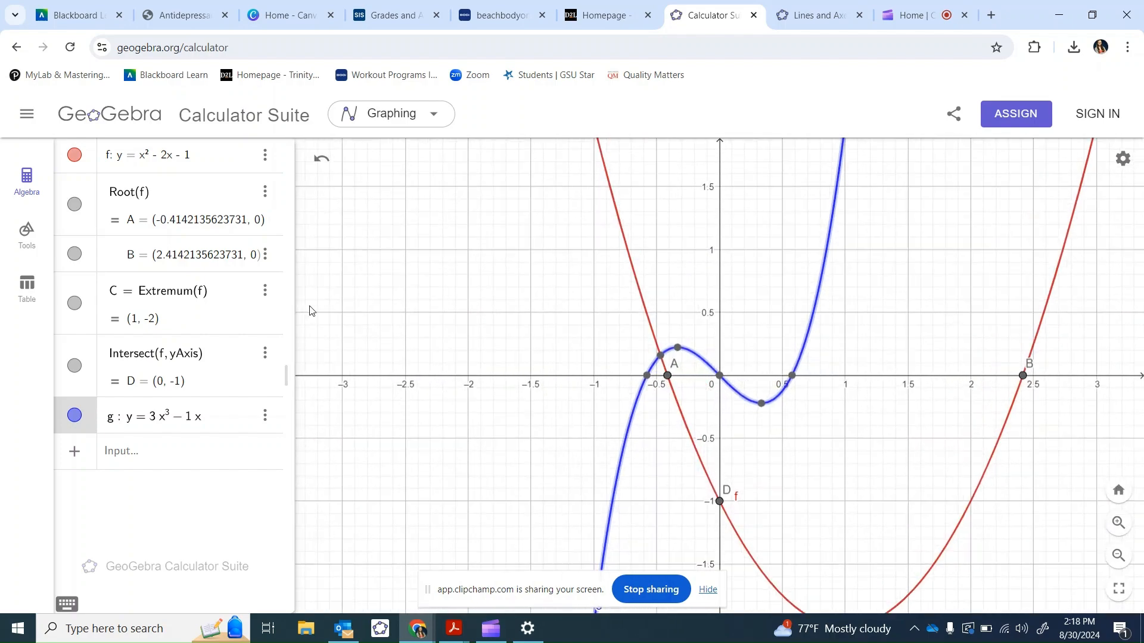
{"action": "left_click", "coordinate": [150, 457]}
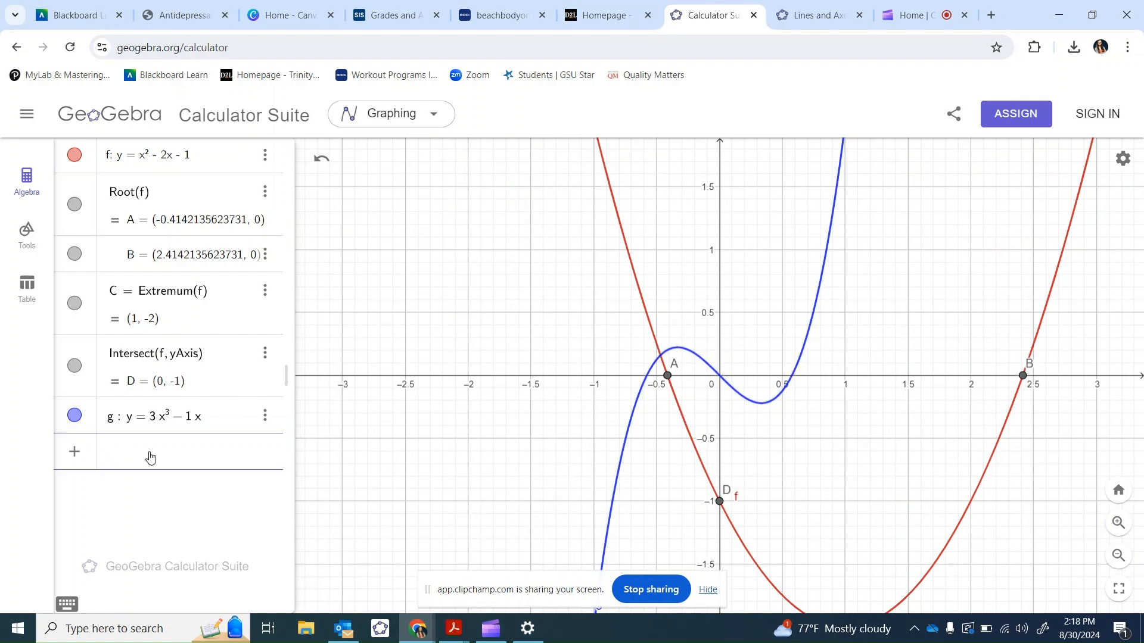
{"action": "left_click", "coordinate": [24, 244]}
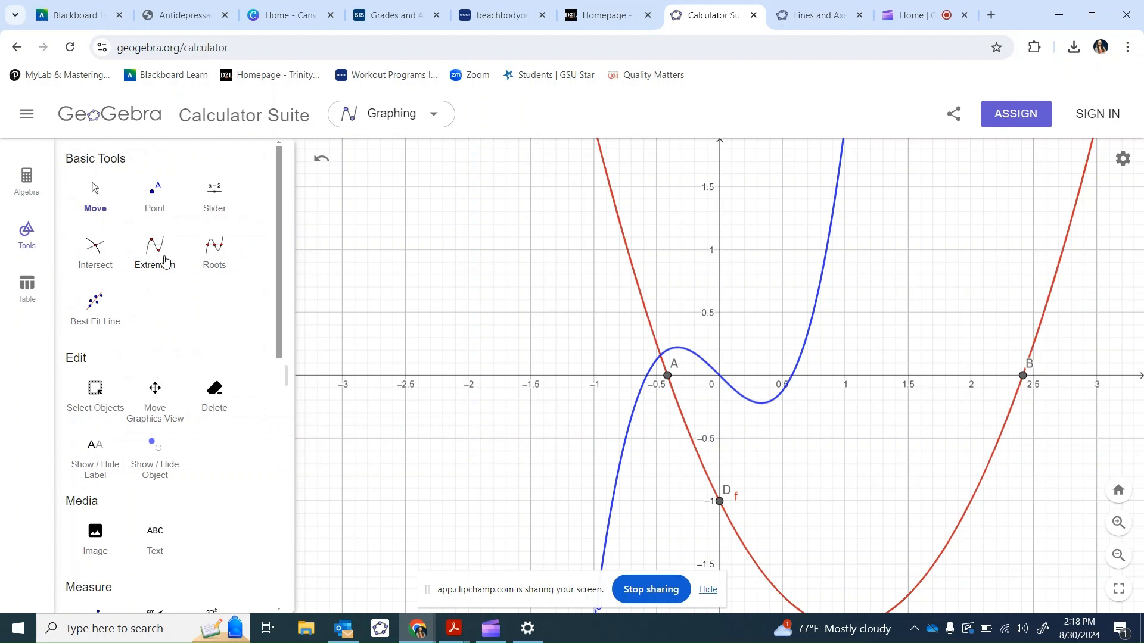
{"action": "left_click", "coordinate": [165, 261]}
{"action": "left_click", "coordinate": [773, 405]}
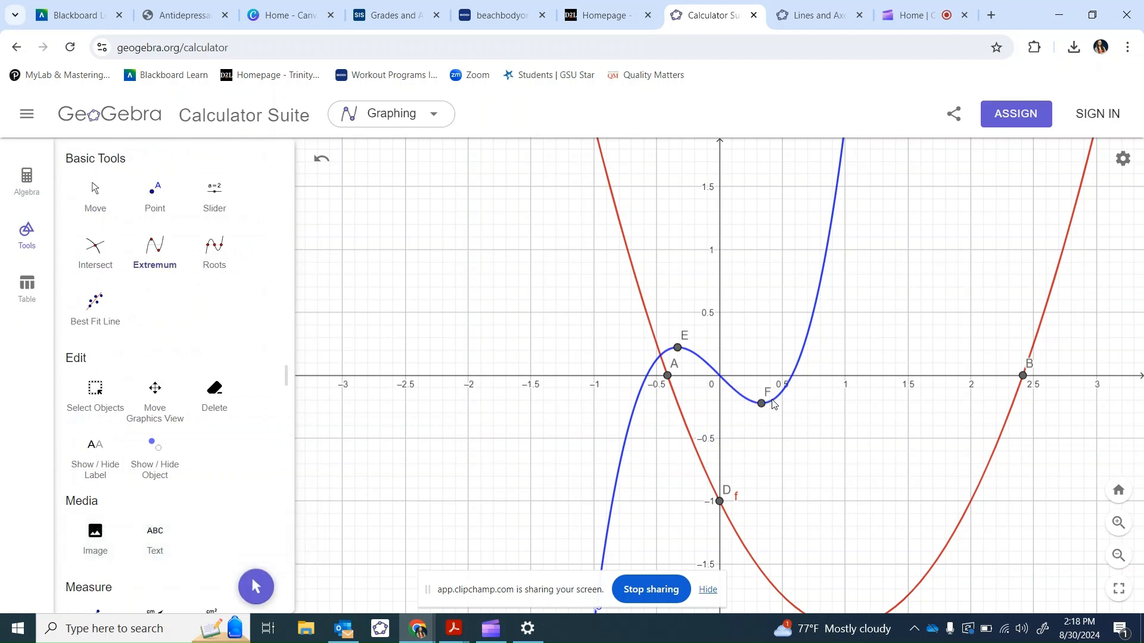
Step: Mark the roots of the cubic g using the Roots tool, and view the resulting points in the algebra list
{"action": "left_click", "coordinate": [222, 262]}
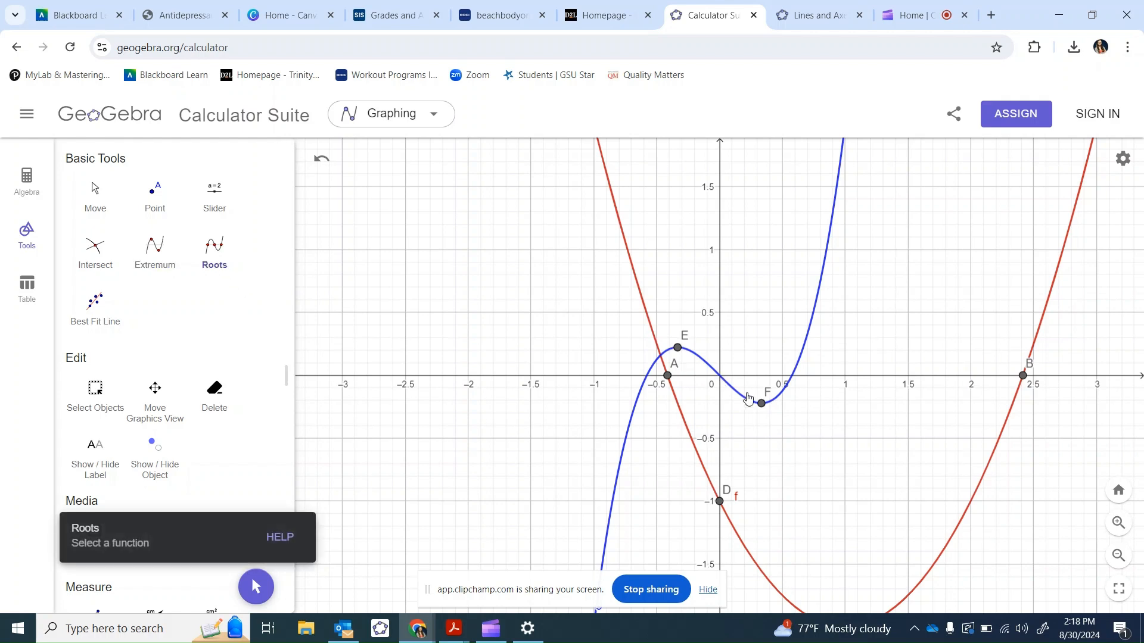
{"action": "left_click", "coordinate": [796, 371]}
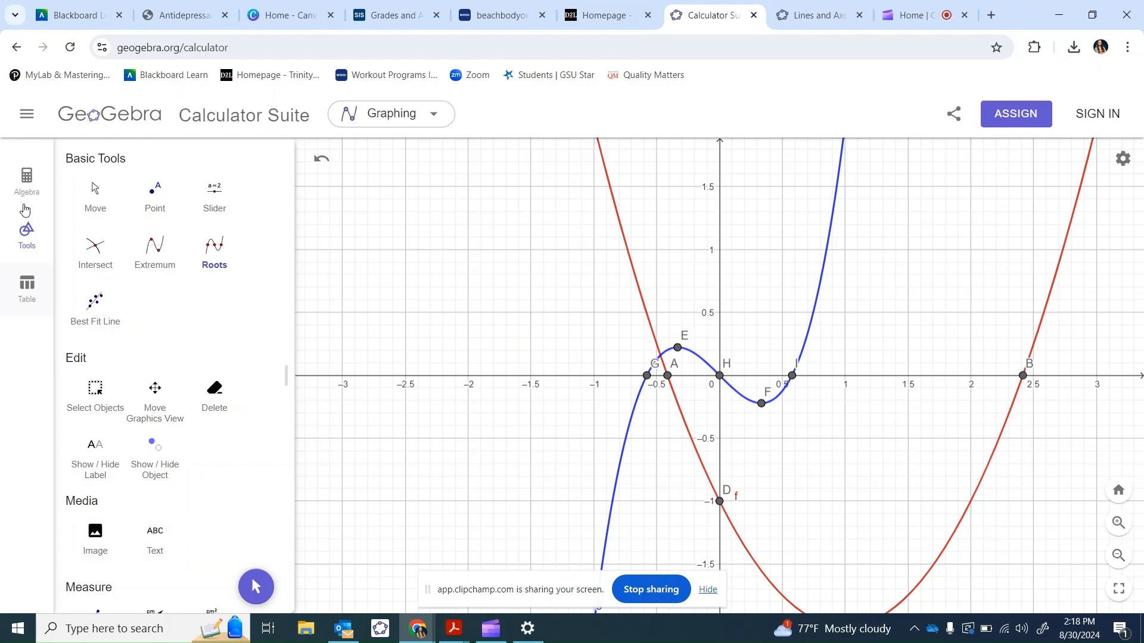
{"action": "left_click", "coordinate": [26, 181]}
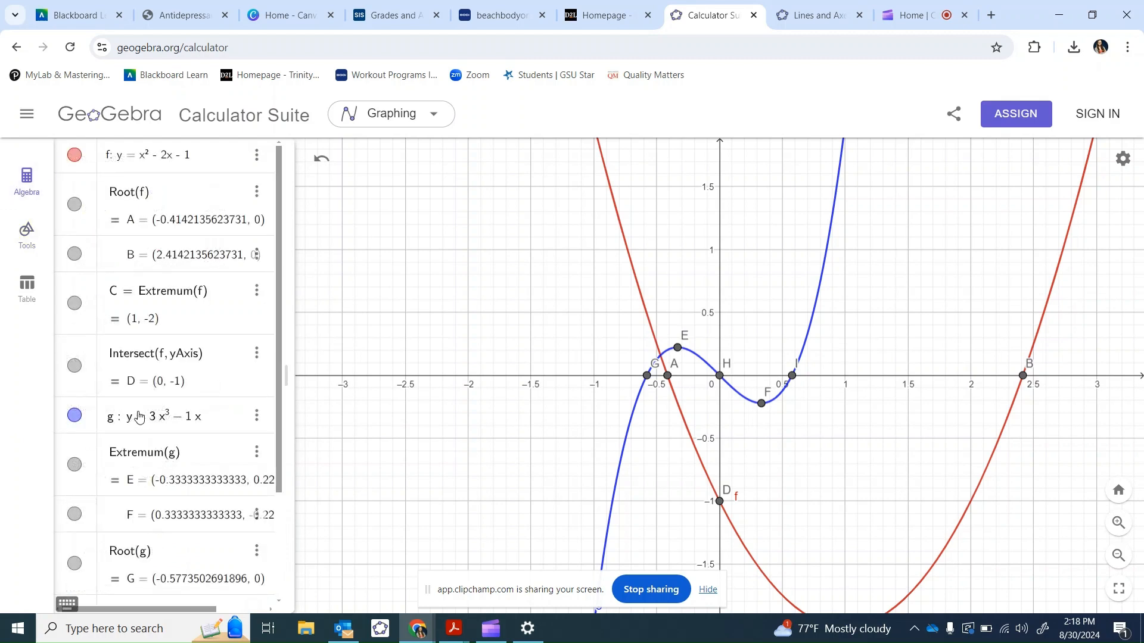
{"action": "scroll", "coordinate": [139, 416], "scroll_direction": "down", "scroll_amount": 3}
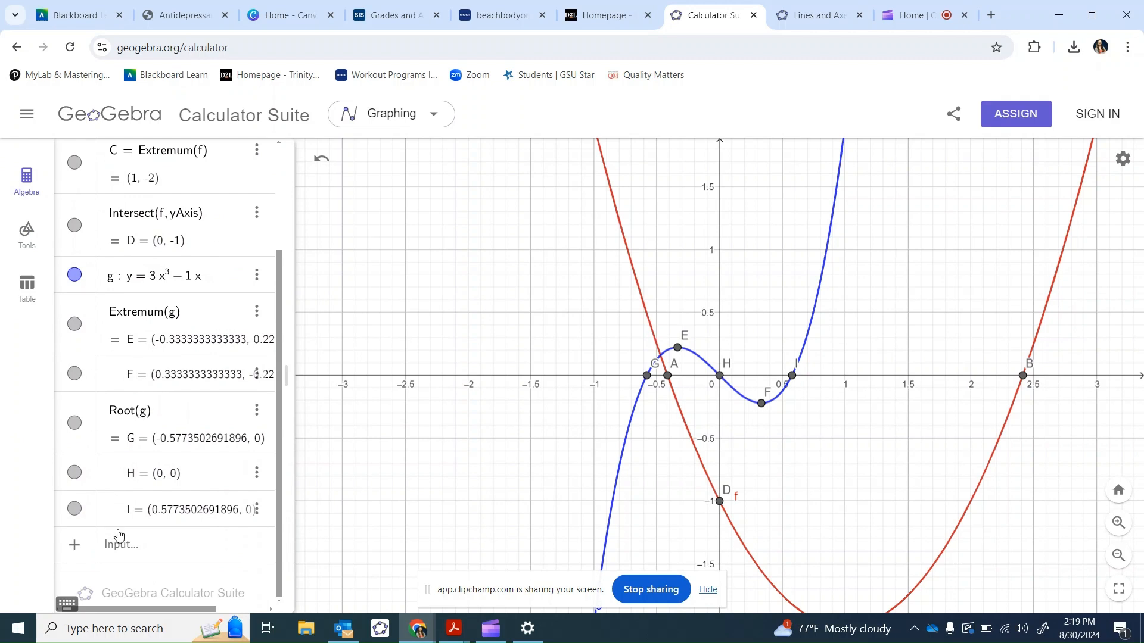
Step: Find the intersection of cubic g and parabola f with the Intersect command, using the Intersect( Object, Object ) syntax
{"action": "left_click", "coordinate": [131, 552]}
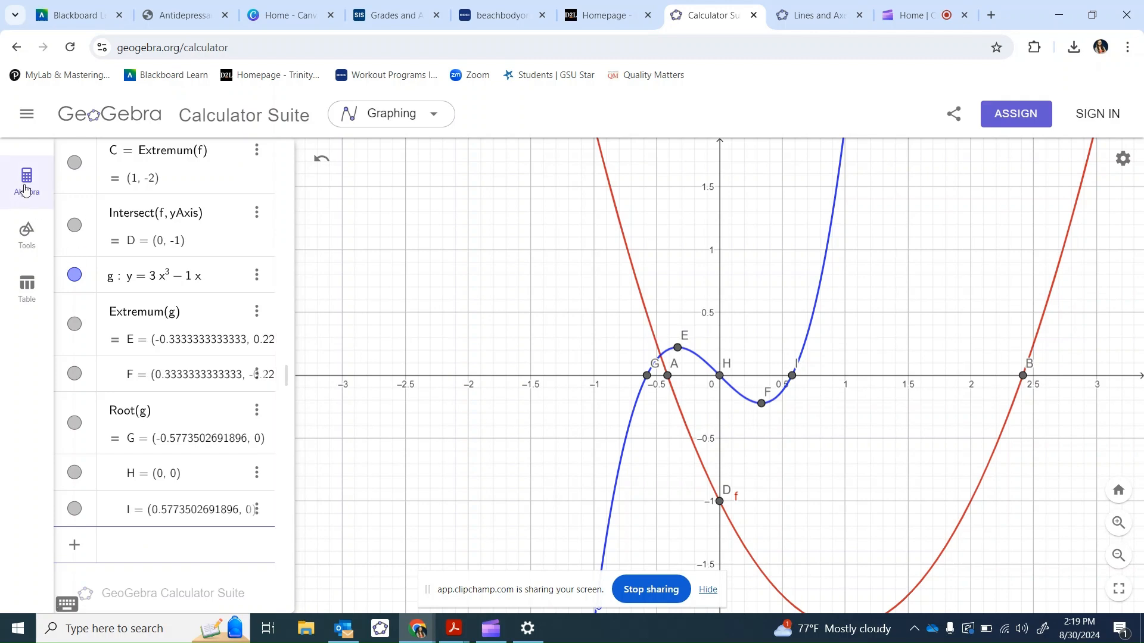
{"action": "type", "text": "Inter"}
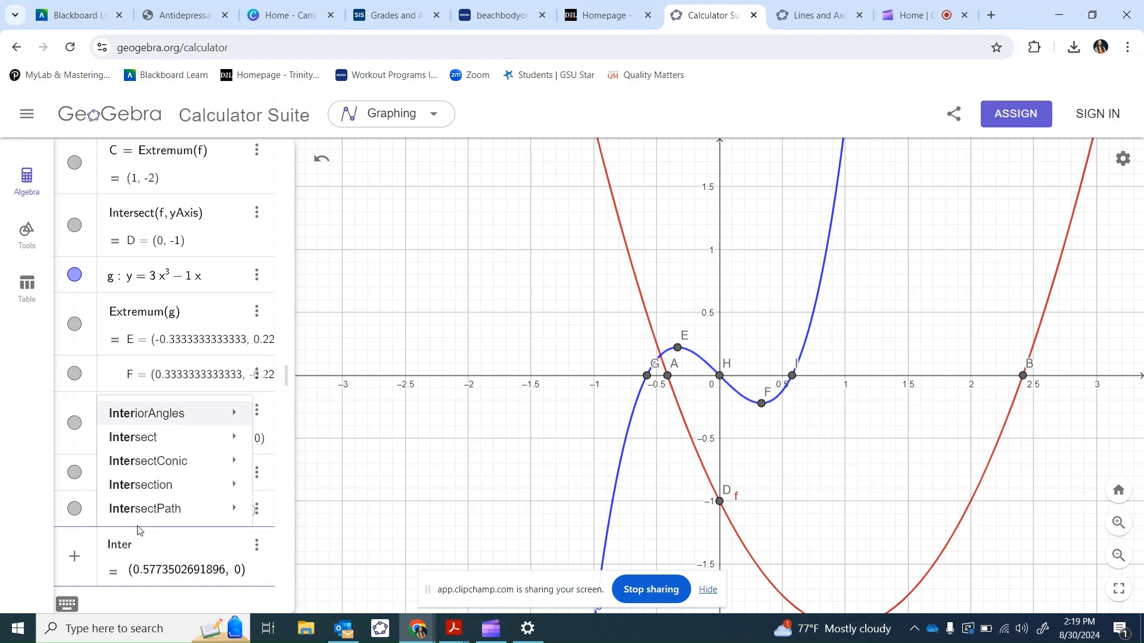
{"action": "mouse_move", "coordinate": [201, 442]}
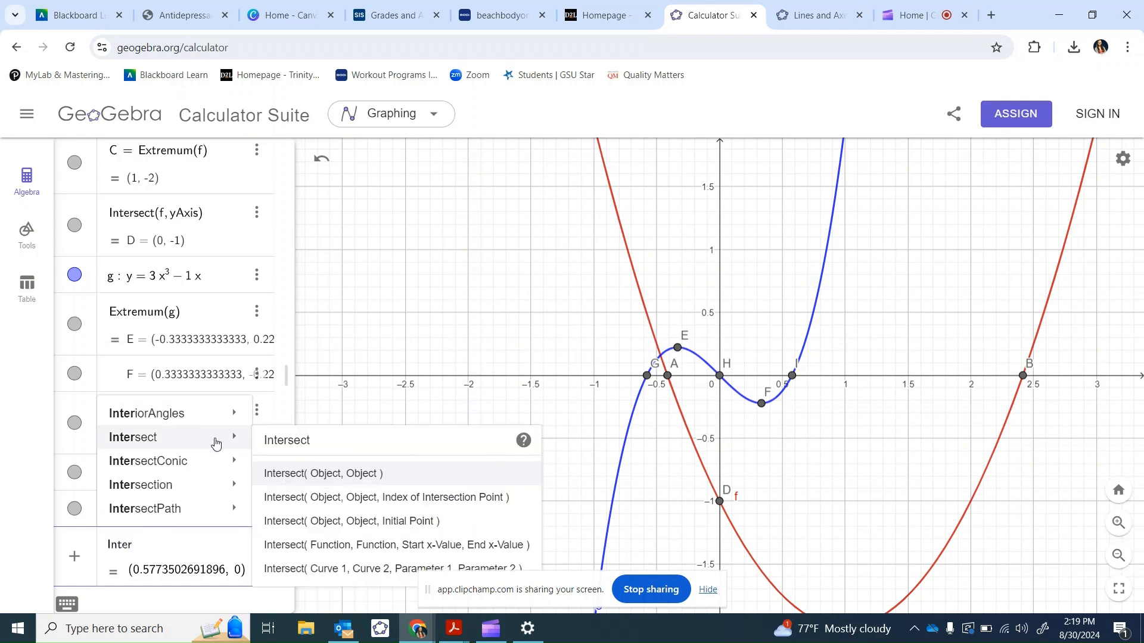
{"action": "left_click", "coordinate": [327, 475]}
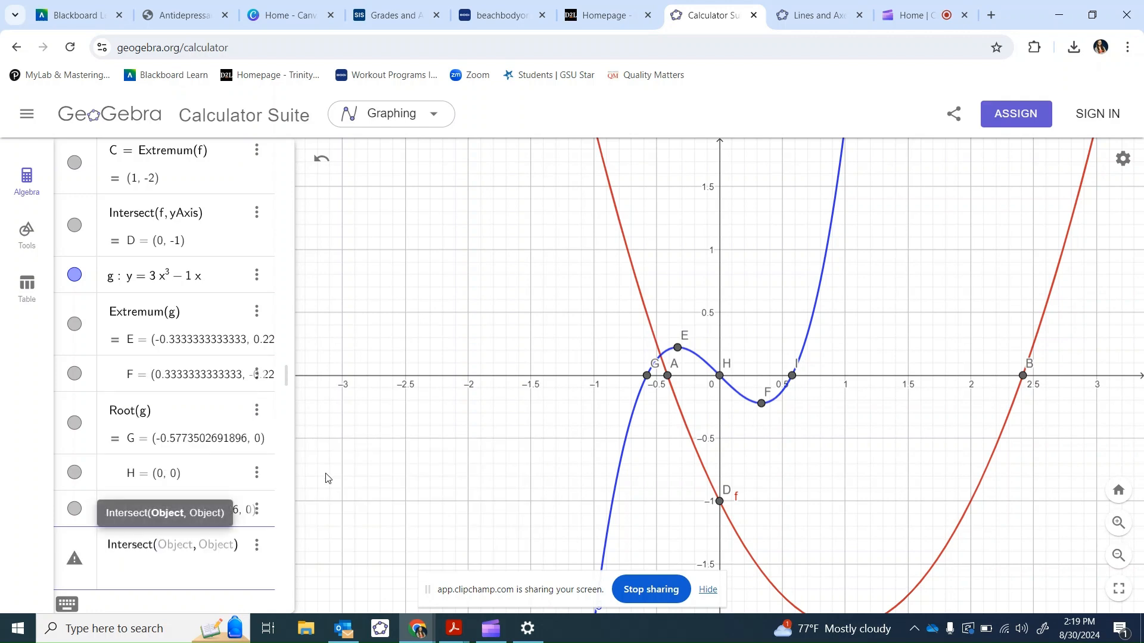
{"action": "type", "text": "f"}
{"action": "left_click", "coordinate": [172, 554]}
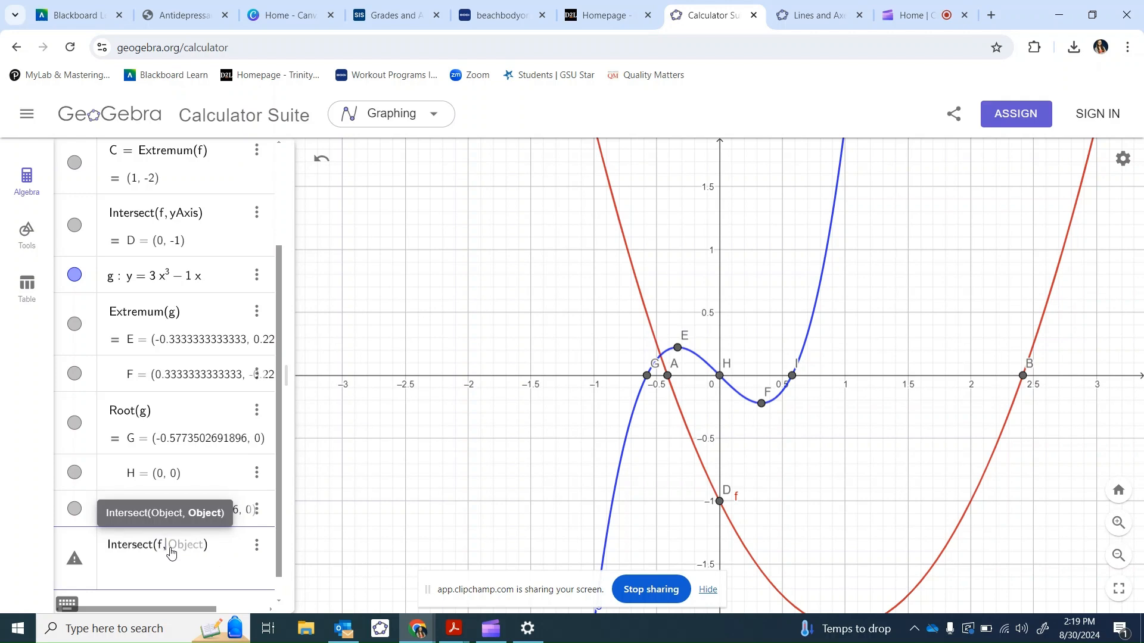
{"action": "type", "text": "g"}
{"action": "key", "text": "Return"}
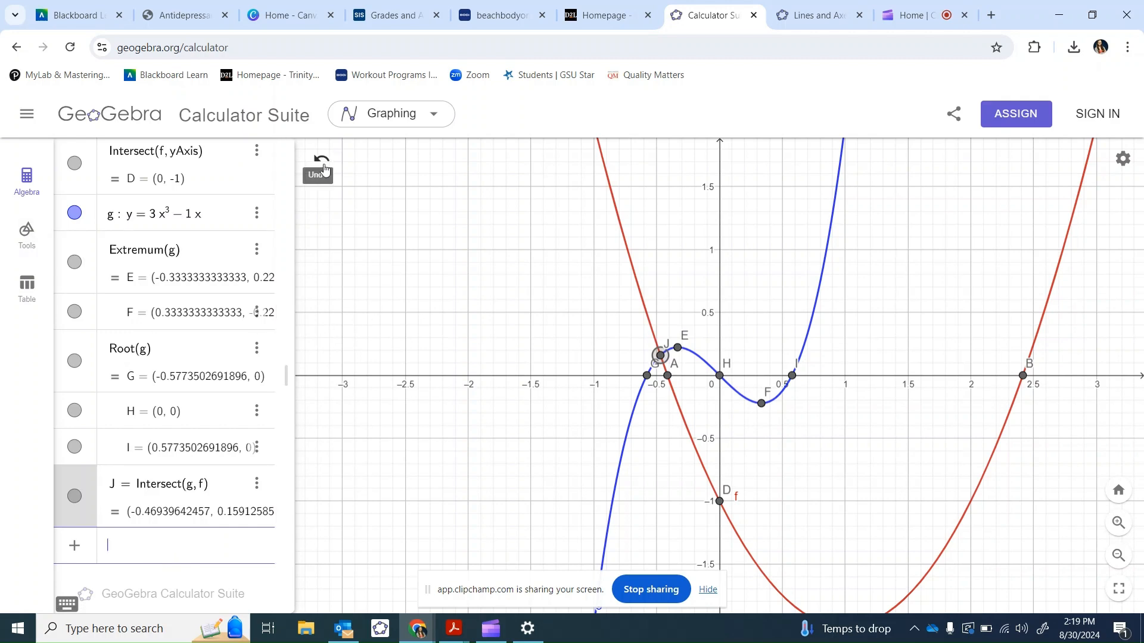
Step: Hide points A through J and the cubic g, keeping only the parabola f displayed in the graph
{"action": "scroll", "coordinate": [237, 196], "scroll_direction": "up", "scroll_amount": 5}
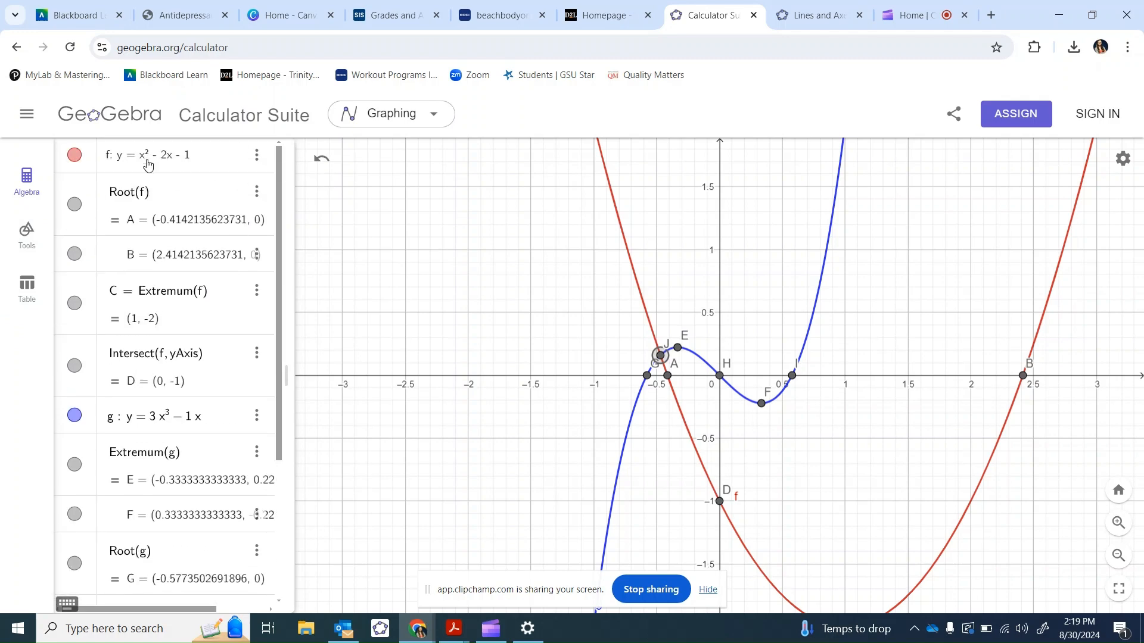
{"action": "left_click", "coordinate": [75, 204]}
{"action": "left_click", "coordinate": [75, 254]}
{"action": "left_click", "coordinate": [75, 302]}
{"action": "left_click", "coordinate": [74, 365]}
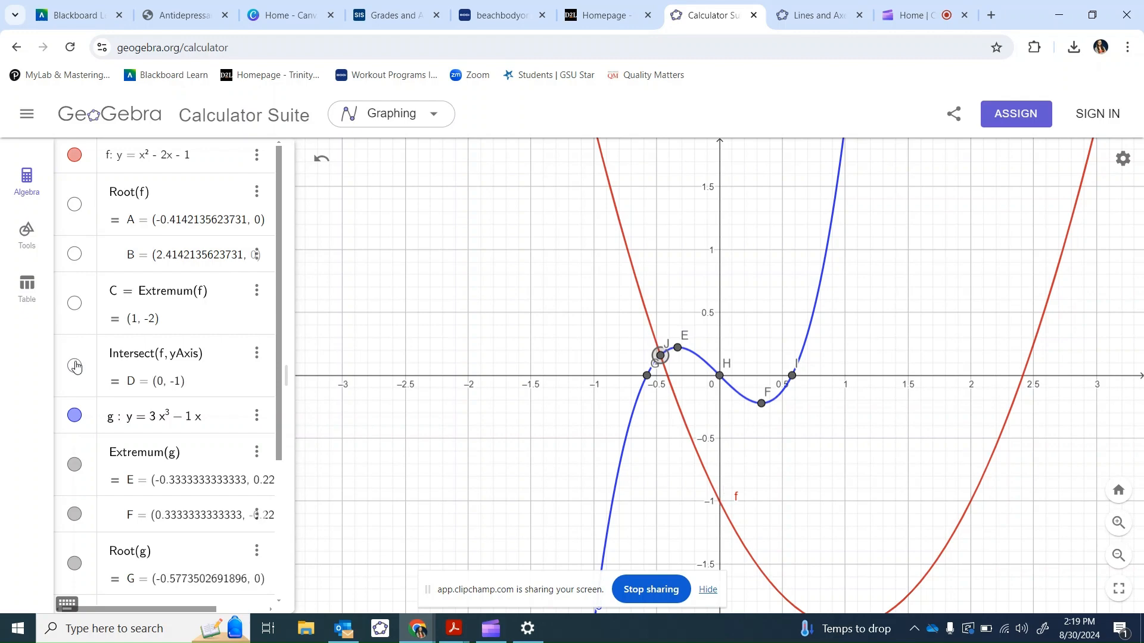
{"action": "left_click", "coordinate": [74, 416]}
{"action": "left_click", "coordinate": [75, 466]}
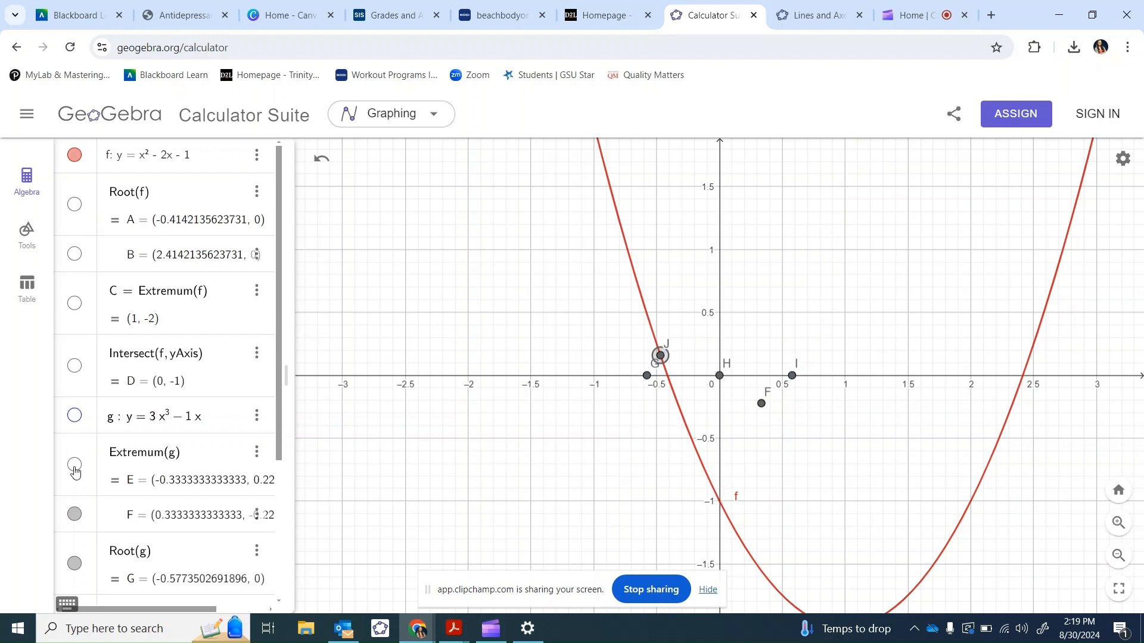
{"action": "left_click", "coordinate": [74, 514]}
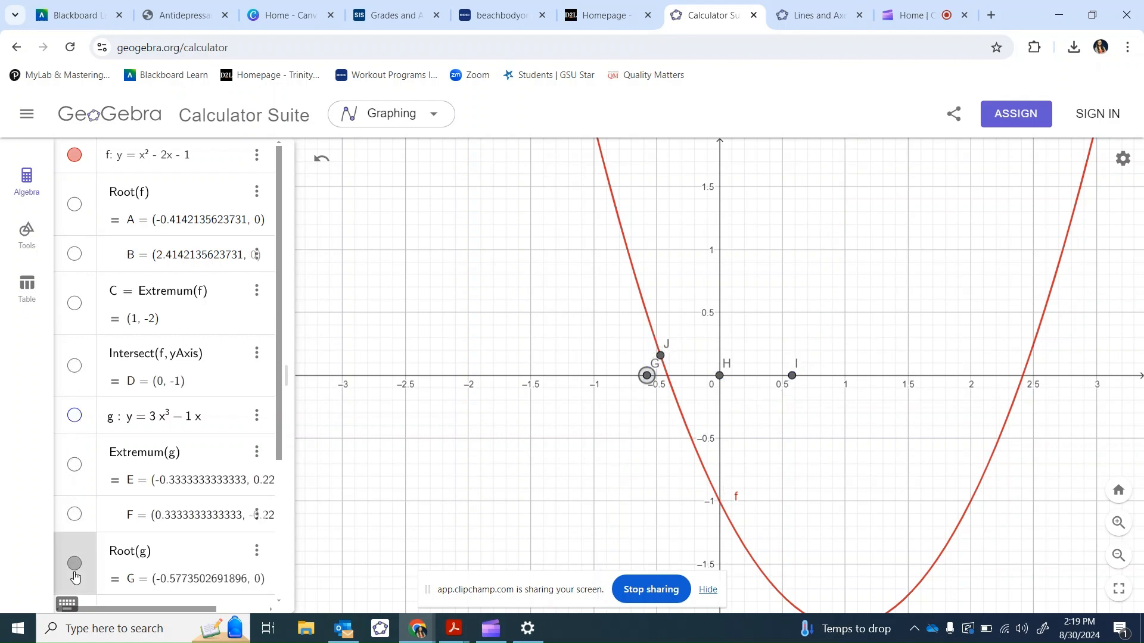
{"action": "scroll", "coordinate": [75, 571], "scroll_direction": "down", "scroll_amount": 3}
{"action": "left_click", "coordinate": [72, 360]}
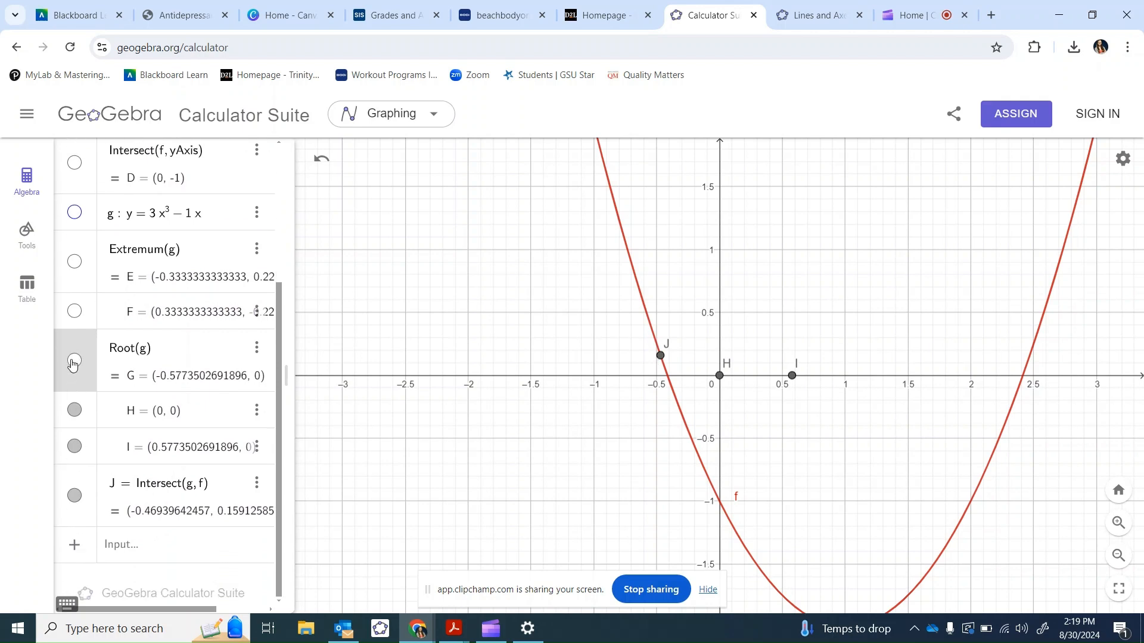
{"action": "left_click", "coordinate": [75, 411]}
{"action": "left_click", "coordinate": [75, 447]}
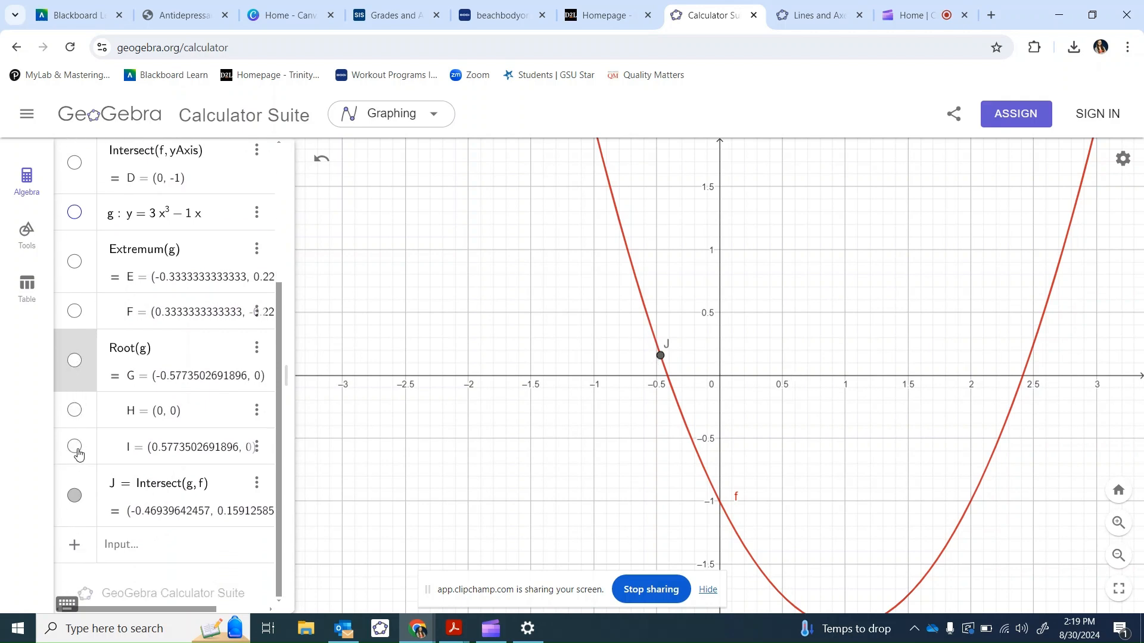
{"action": "left_click", "coordinate": [75, 496]}
{"action": "scroll", "coordinate": [186, 365], "scroll_direction": "up", "scroll_amount": 4}
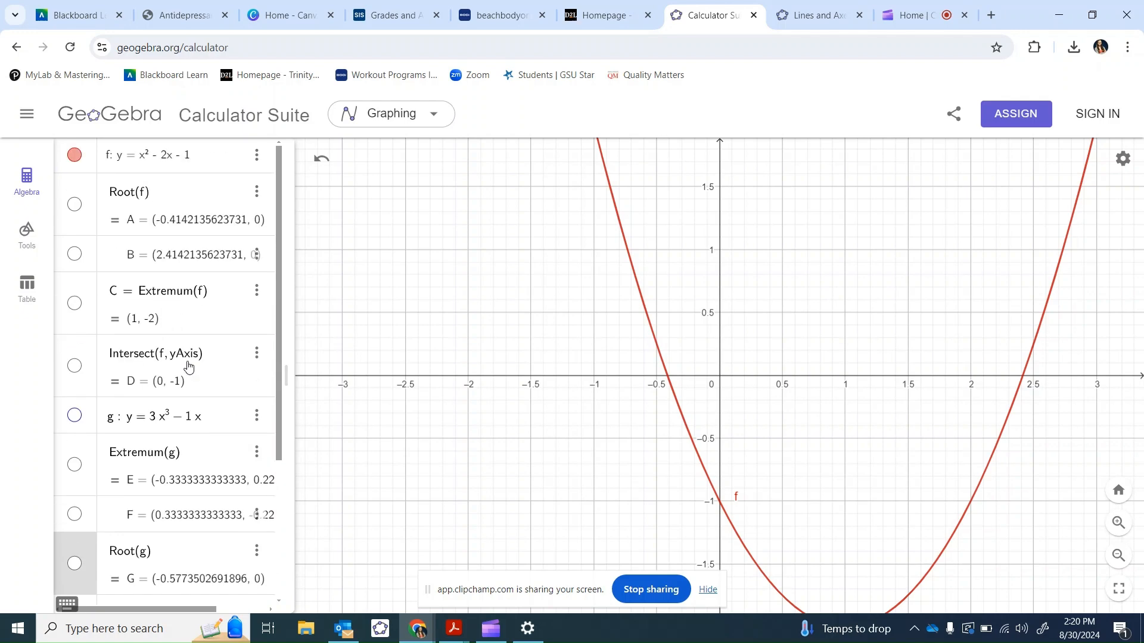
Step: Place a free-sliding point on the right branch of parabola f at about x = 1.9 using the Point tool
{"action": "left_click_drag", "start_coordinate": [840, 435], "coordinate": [808, 340]}
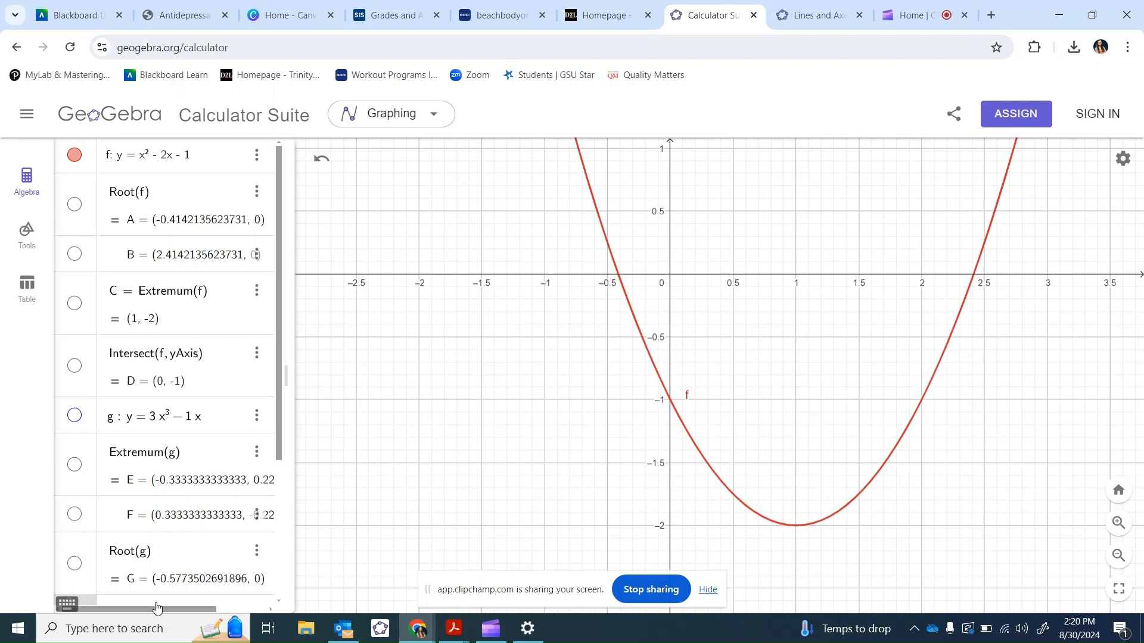
{"action": "scroll", "coordinate": [155, 602], "scroll_direction": "down", "scroll_amount": 4}
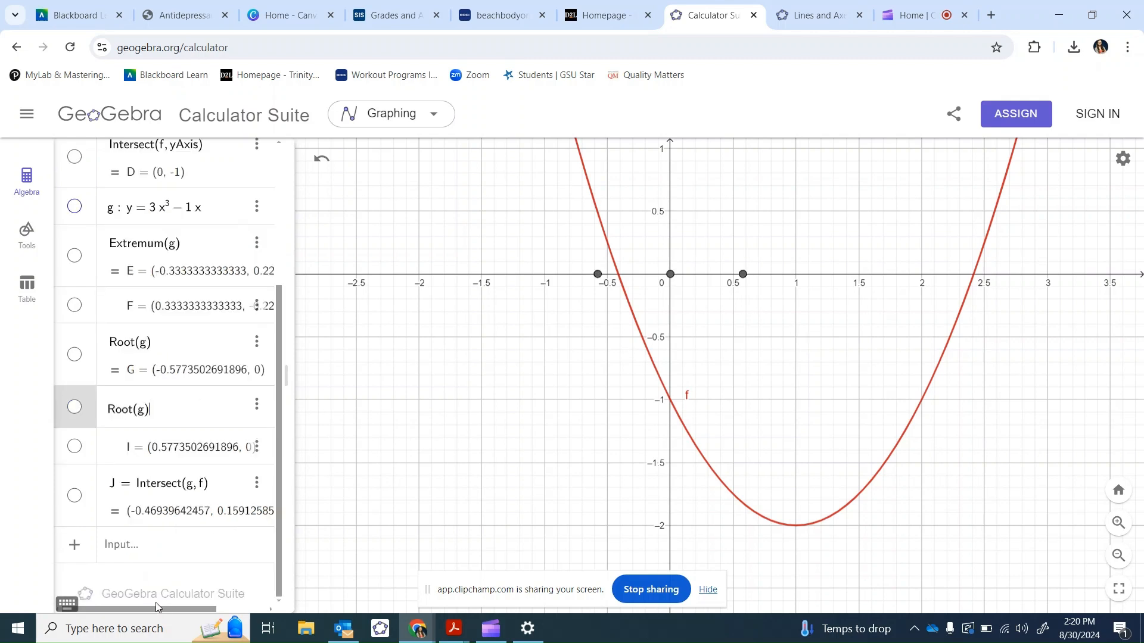
{"action": "left_click", "coordinate": [31, 241]}
{"action": "left_click", "coordinate": [152, 207]}
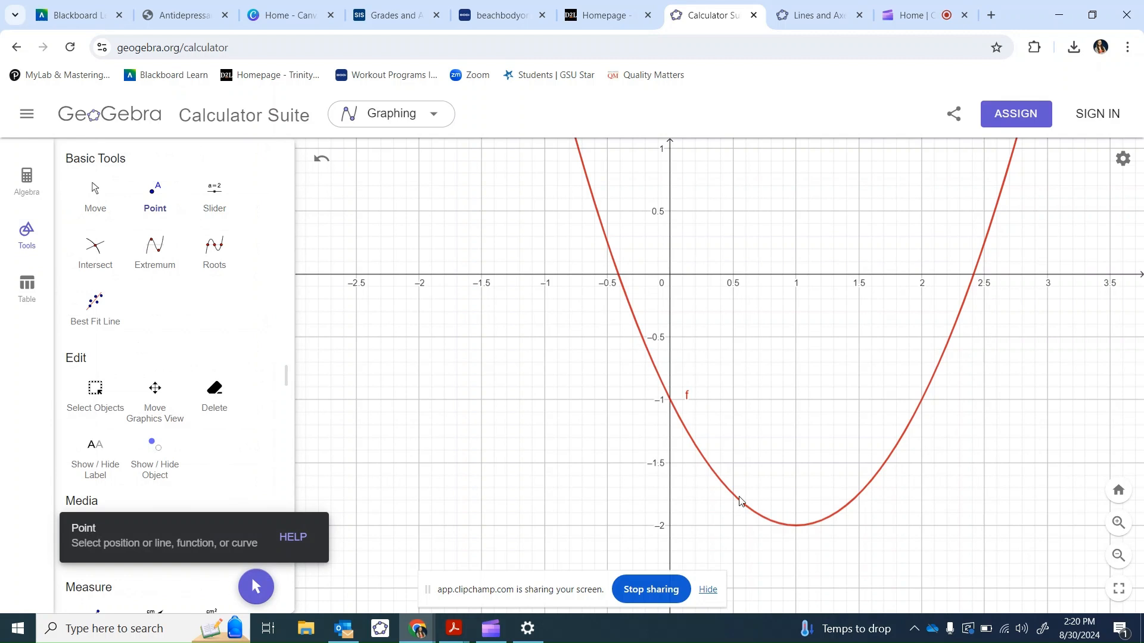
{"action": "left_click", "coordinate": [905, 431]}
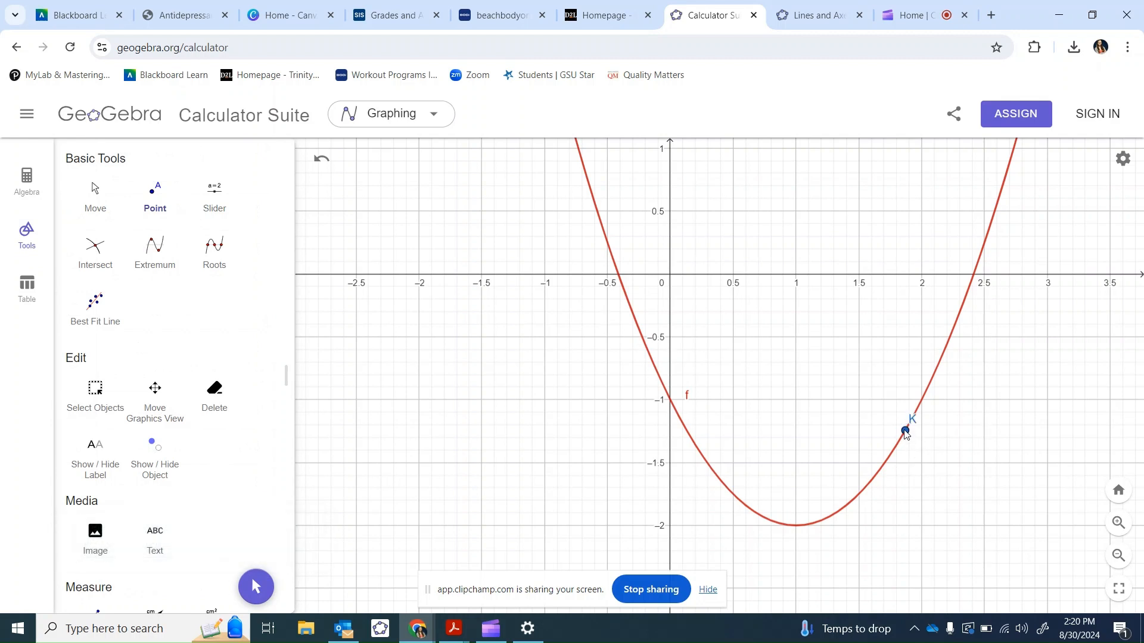
{"action": "key", "text": "Escape"}
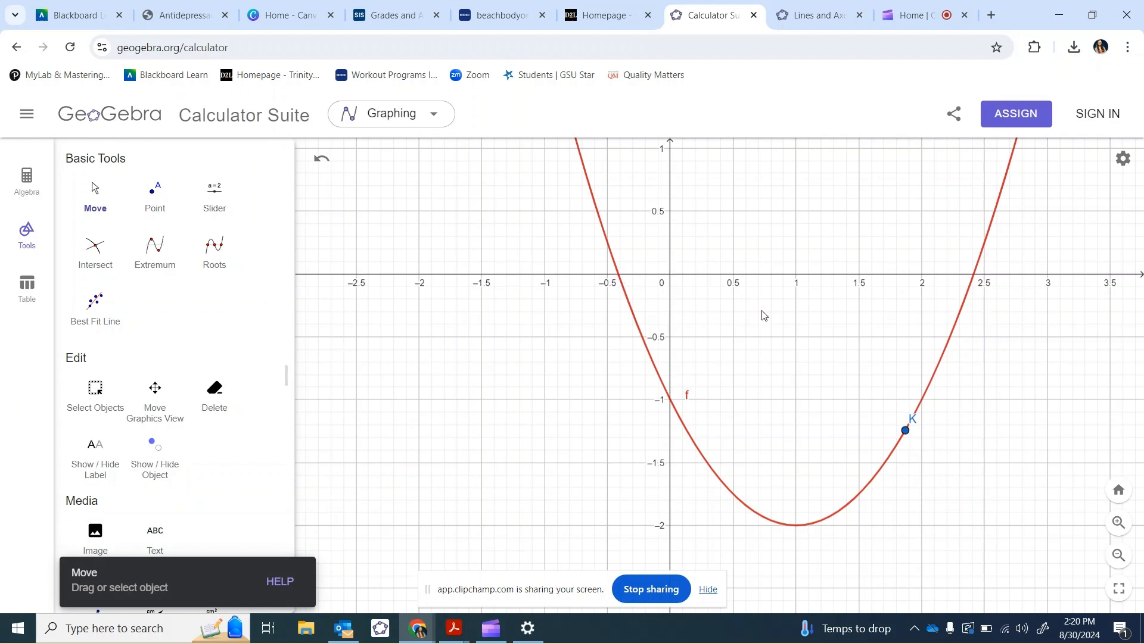
Step: Slide point K along parabola f to about x = 1.96, and construct the tangent to f at K using the Tangents tool
{"action": "left_click_drag", "start_coordinate": [905, 430], "coordinate": [928, 420]}
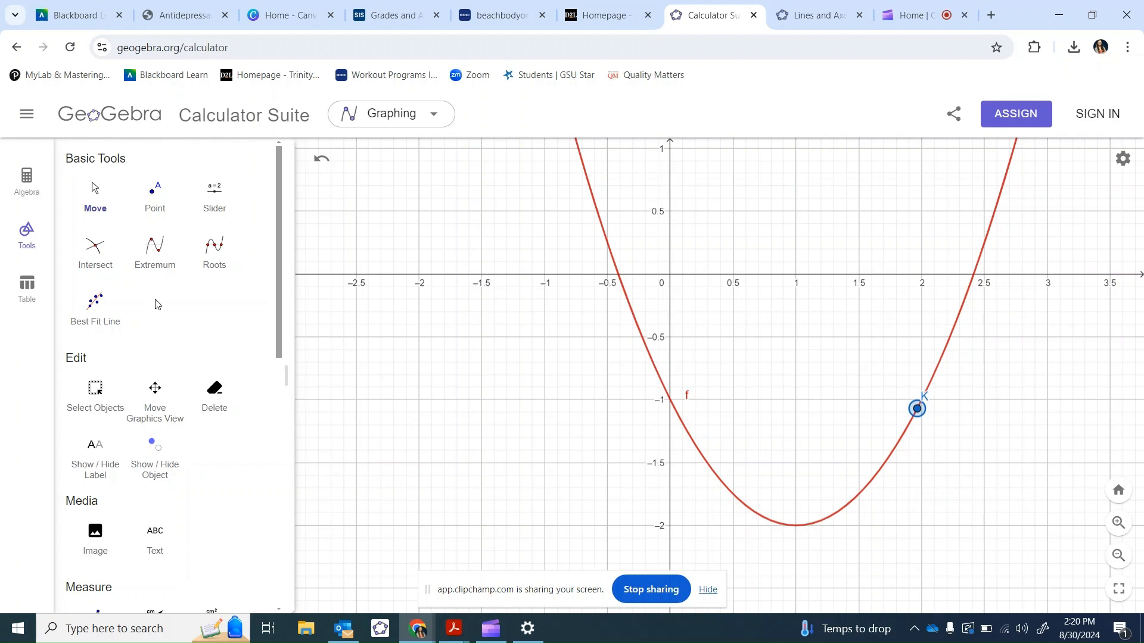
{"action": "scroll", "coordinate": [156, 305], "scroll_direction": "down", "scroll_amount": 4}
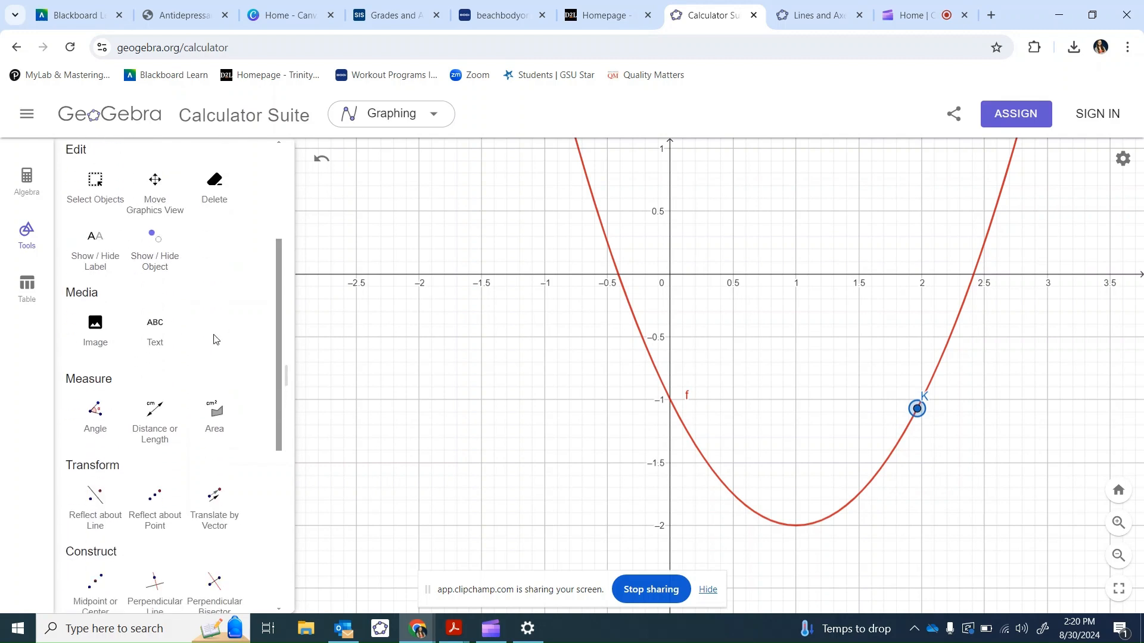
{"action": "scroll", "coordinate": [215, 337], "scroll_direction": "down", "scroll_amount": 3}
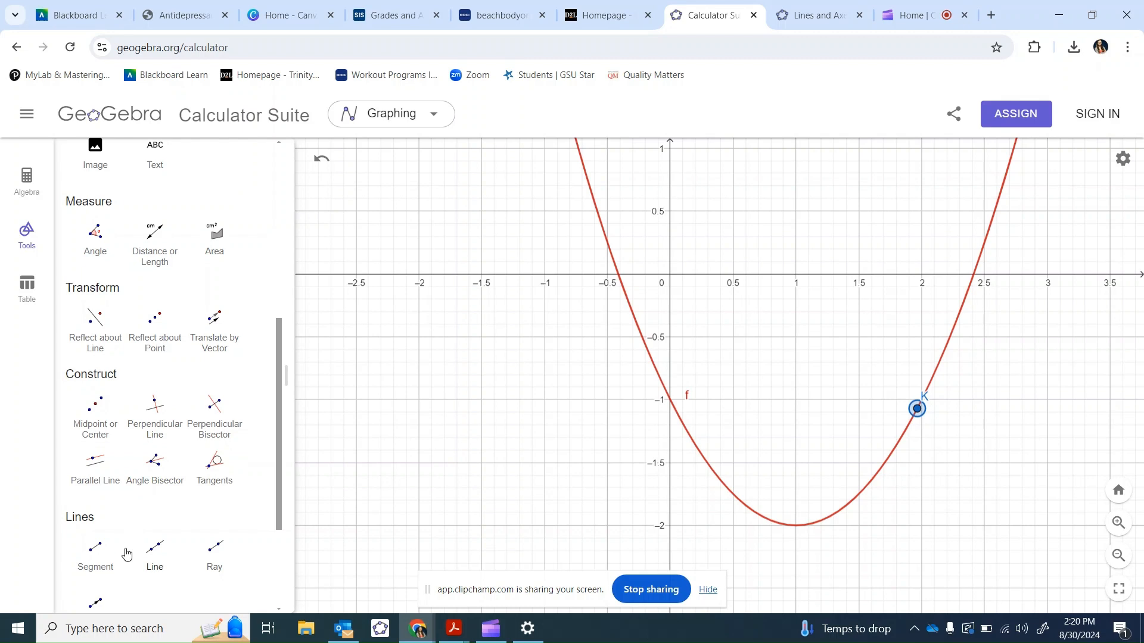
{"action": "scroll", "coordinate": [179, 382], "scroll_direction": "down", "scroll_amount": 3}
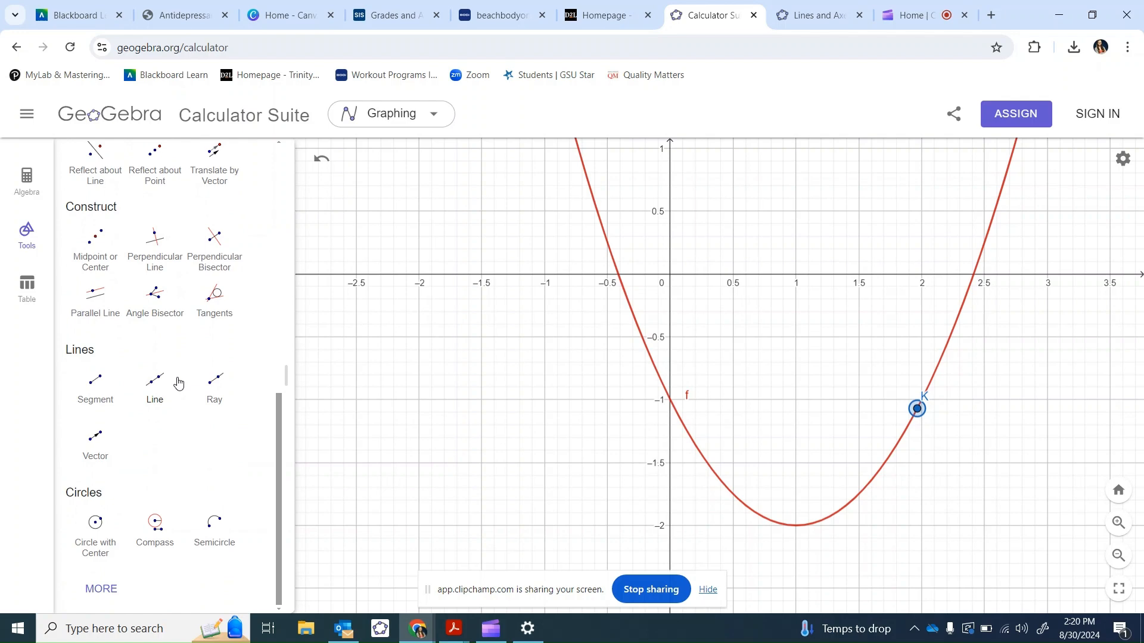
{"action": "left_click", "coordinate": [100, 588]}
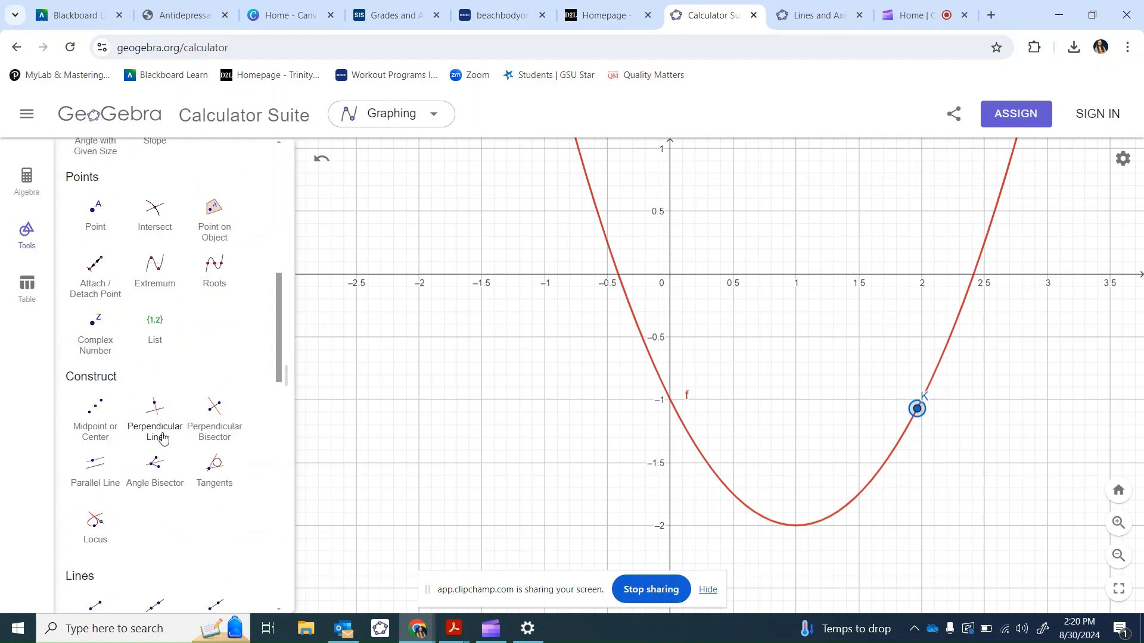
{"action": "scroll", "coordinate": [161, 436], "scroll_direction": "up", "scroll_amount": 6}
{"action": "scroll", "coordinate": [162, 438], "scroll_direction": "down", "scroll_amount": 8}
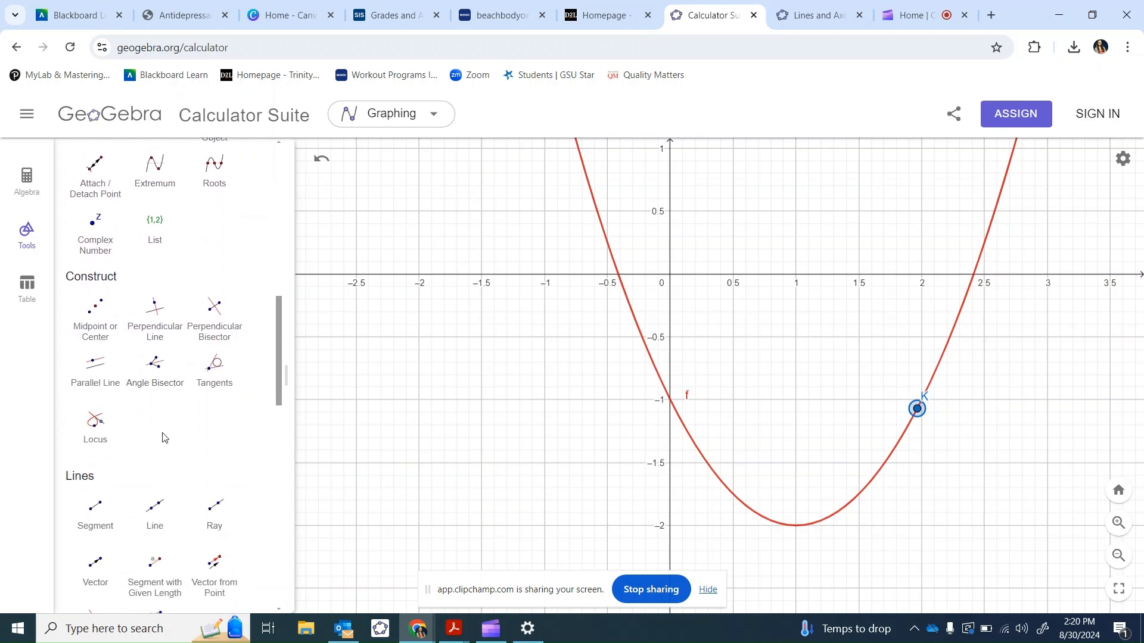
{"action": "left_click", "coordinate": [202, 379]}
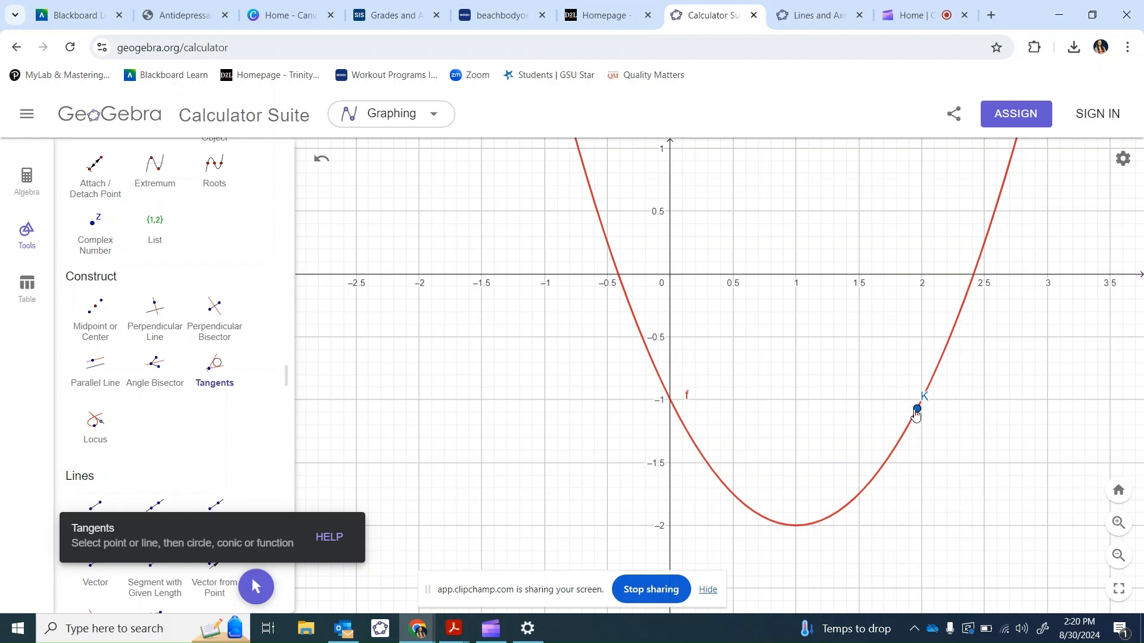
{"action": "left_click", "coordinate": [916, 411]}
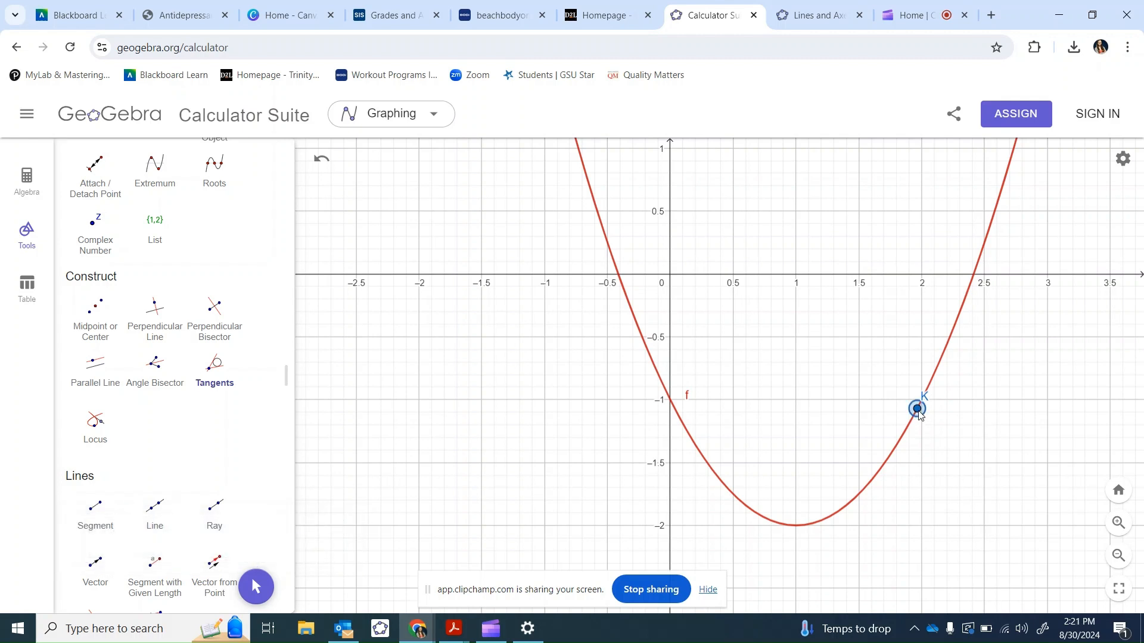
{"action": "left_click", "coordinate": [935, 379]}
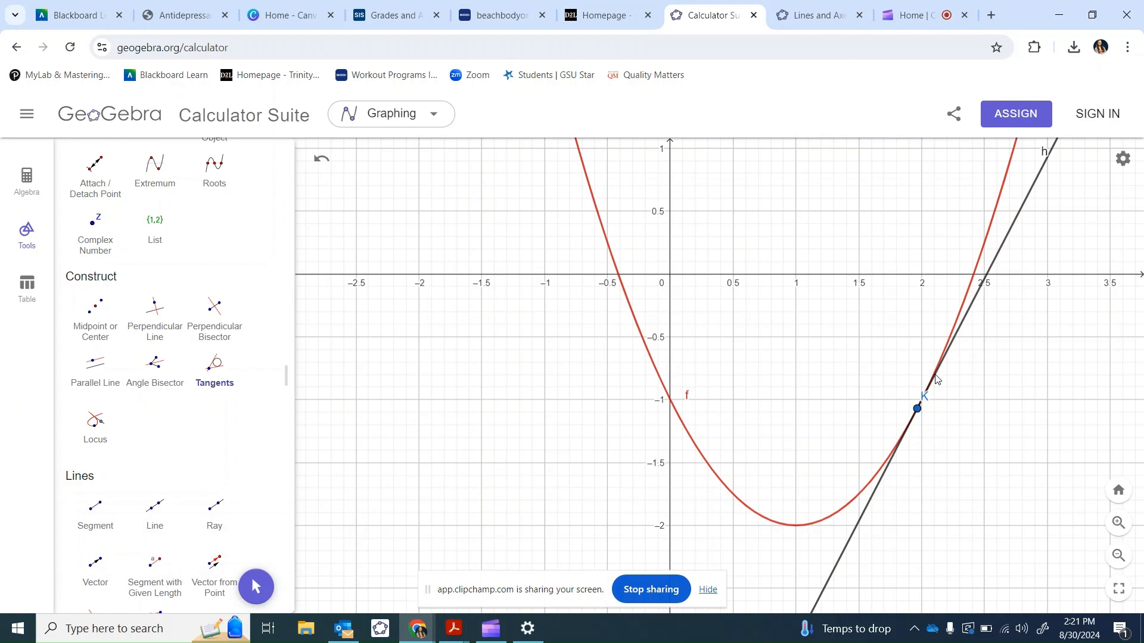
Step: Begin a new algebra entry for s using the Slope( Line ) command syntax
{"action": "left_click", "coordinate": [21, 192]}
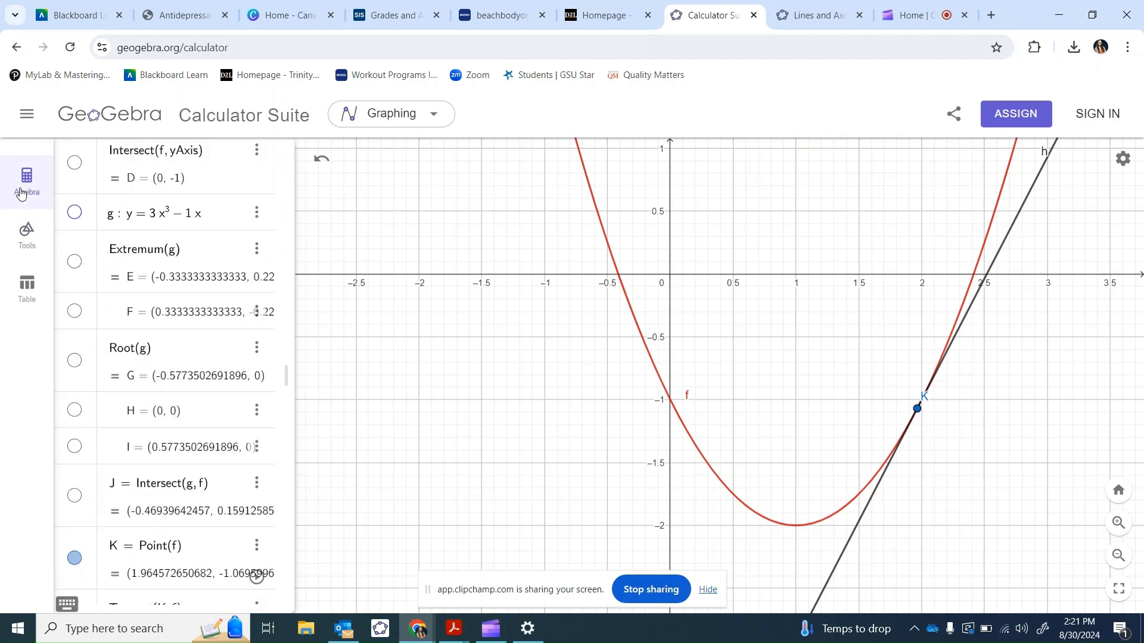
{"action": "scroll", "coordinate": [193, 566], "scroll_direction": "down", "scroll_amount": 2}
{"action": "left_click", "coordinate": [171, 553]}
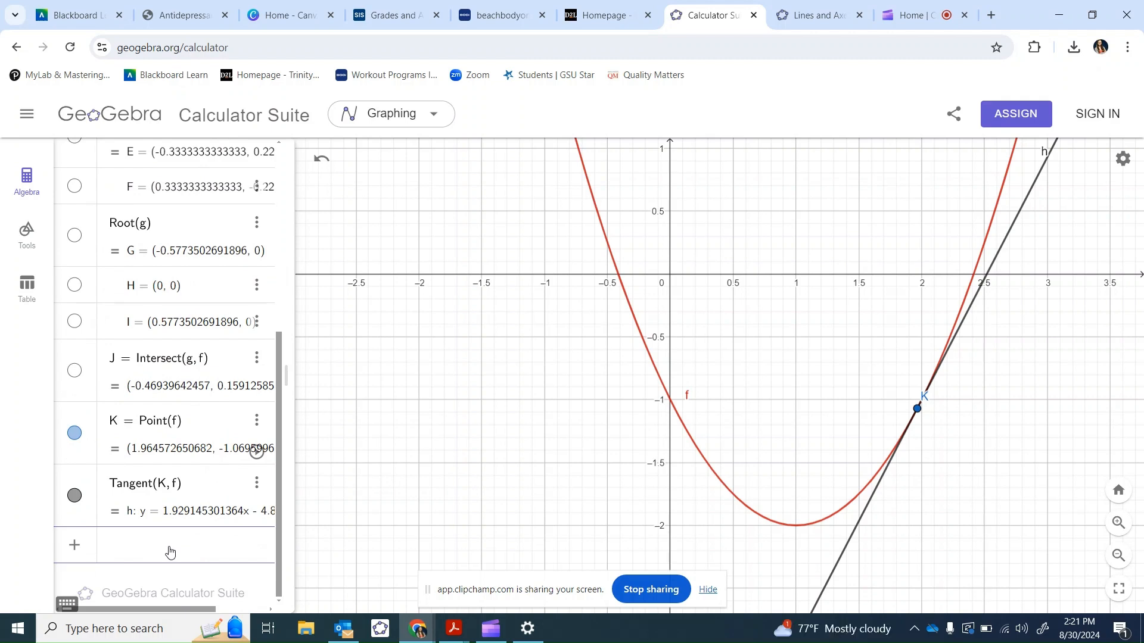
{"action": "type", "text": "slope"}
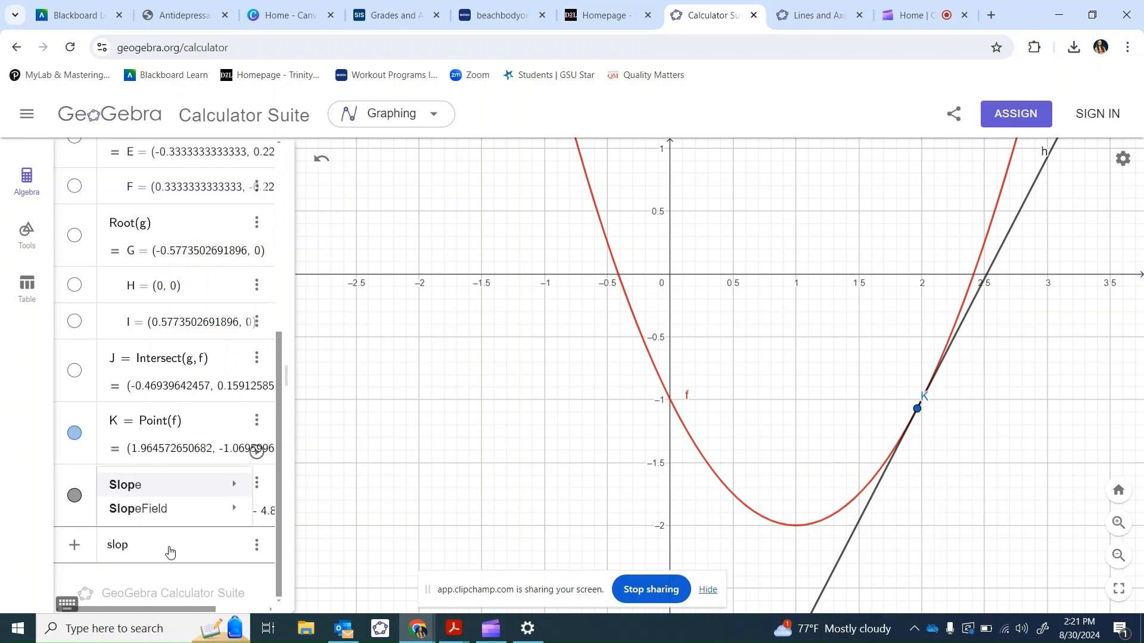
{"action": "key", "text": "BackSpace"}
{"action": "key", "text": "BackSpace"}
{"action": "key", "text": "BackSpace"}
{"action": "key", "text": "BackSpace"}
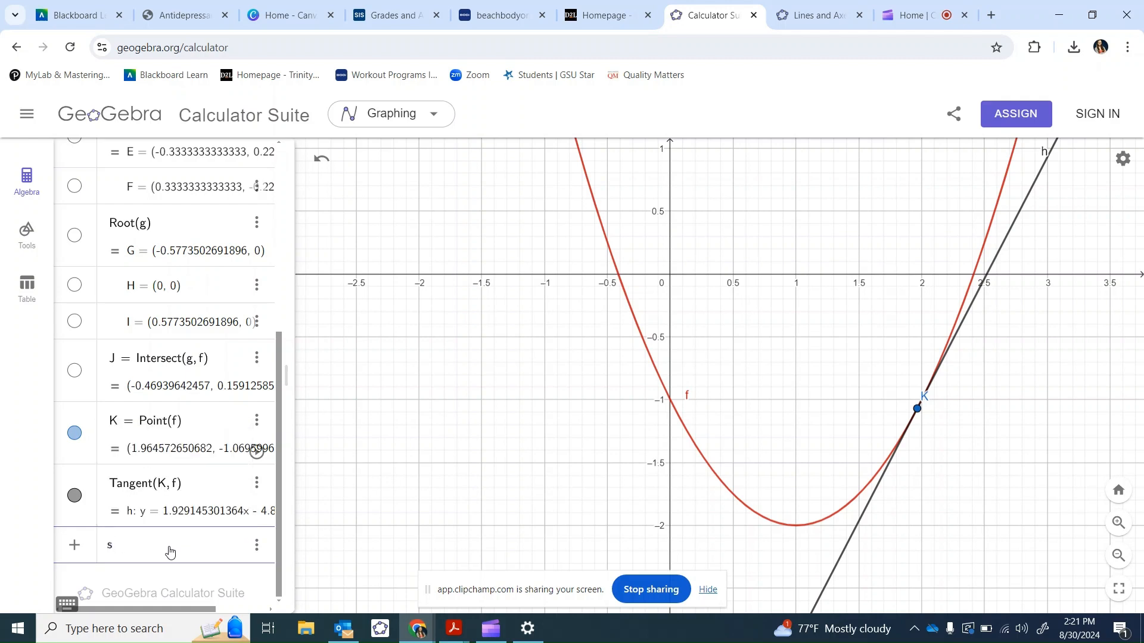
{"action": "type", "text": "="}
{"action": "key", "text": "BackSpace"}
{"action": "type", "text": "= slo"}
{"action": "mouse_move", "coordinate": [188, 444]}
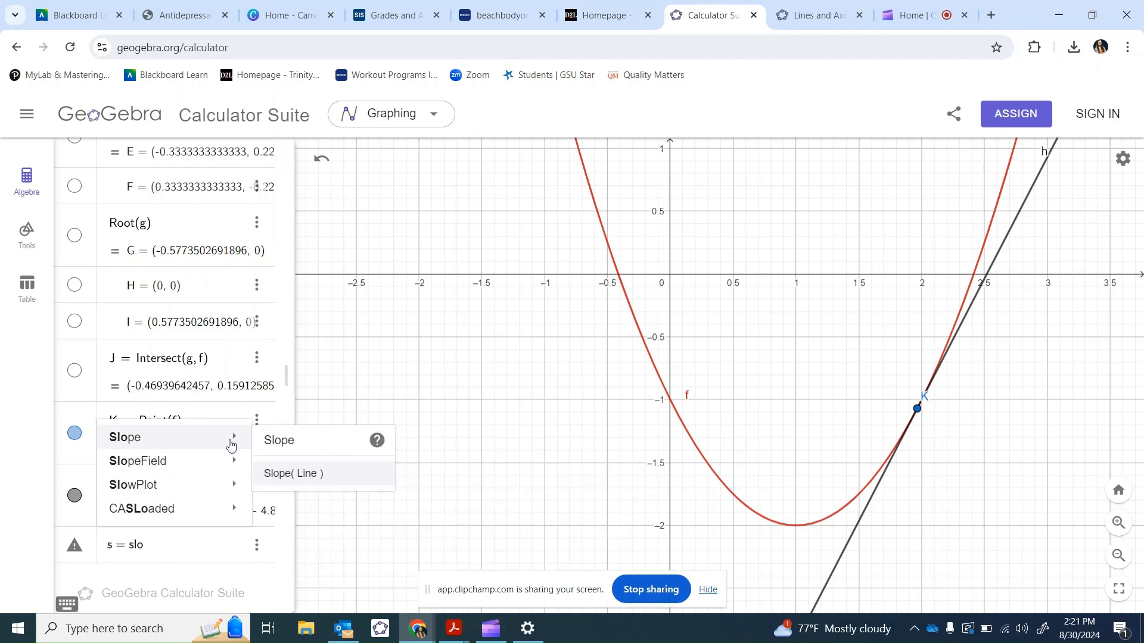
{"action": "mouse_move", "coordinate": [230, 461]}
{"action": "left_click", "coordinate": [296, 473]}
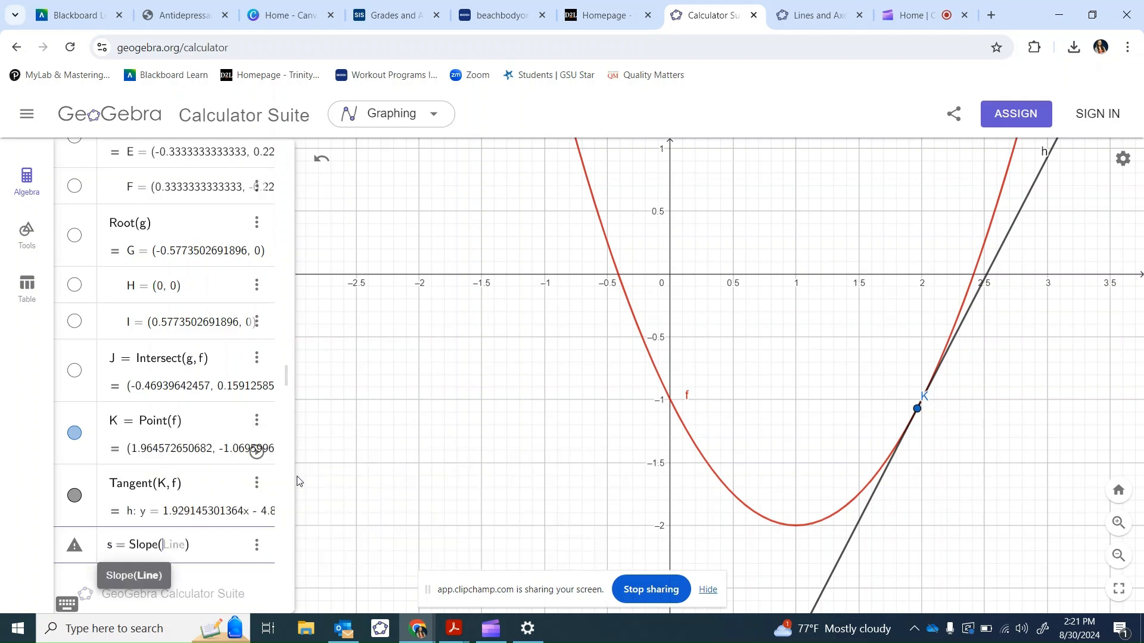
Step: Complete the Slope command with tangent line h so that the entry reads s = Slope(h)
{"action": "left_click", "coordinate": [829, 582]}
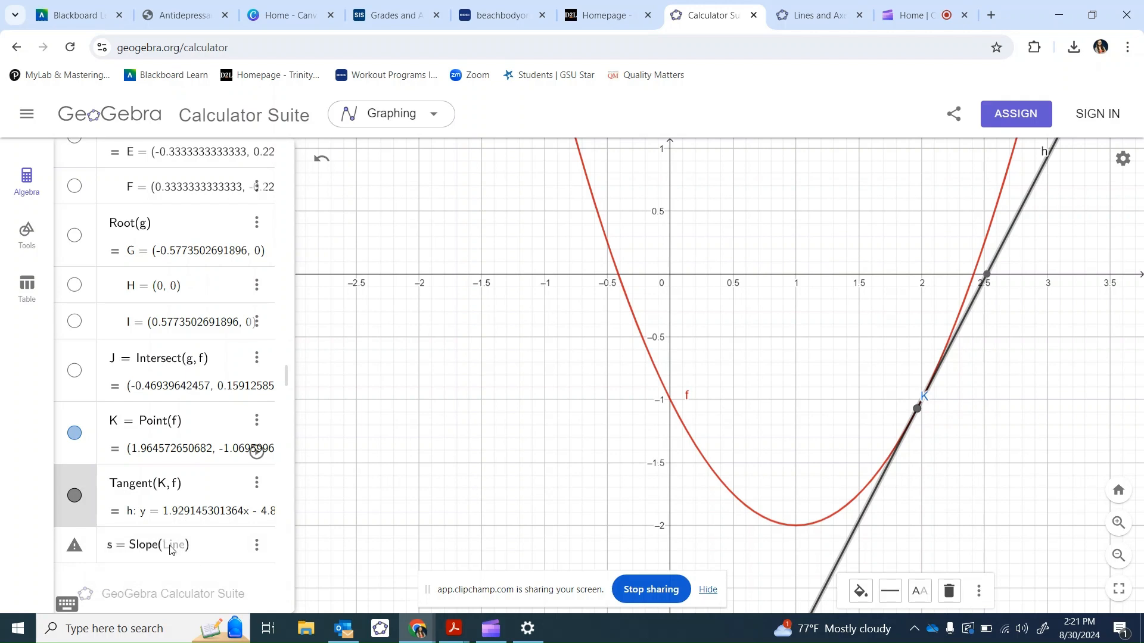
{"action": "left_click", "coordinate": [170, 549]}
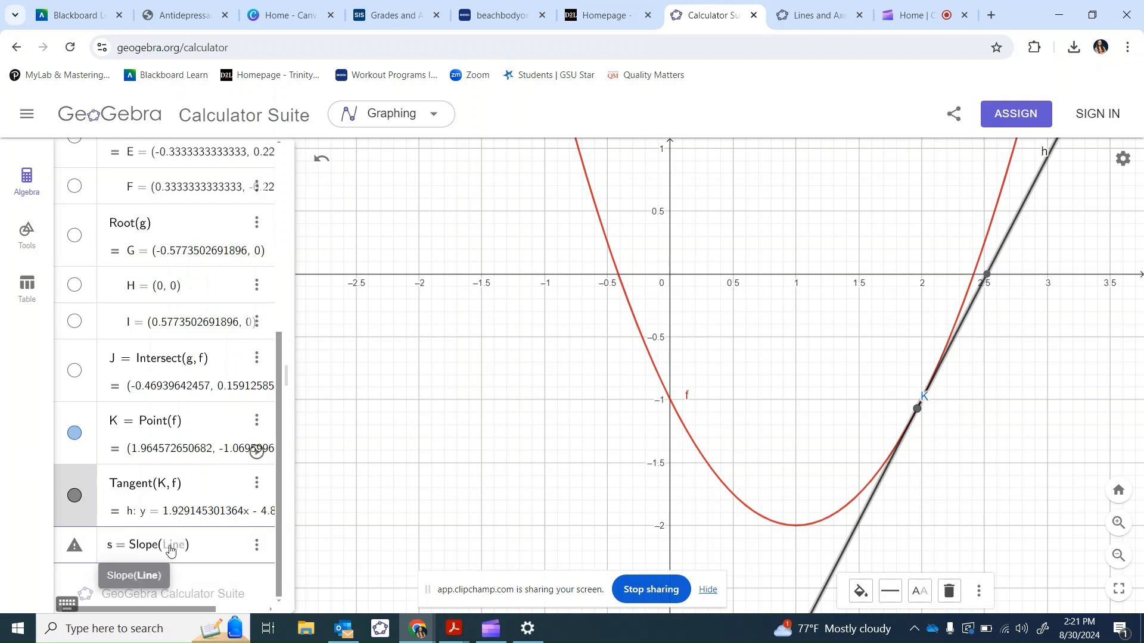
{"action": "type", "text": "h"}
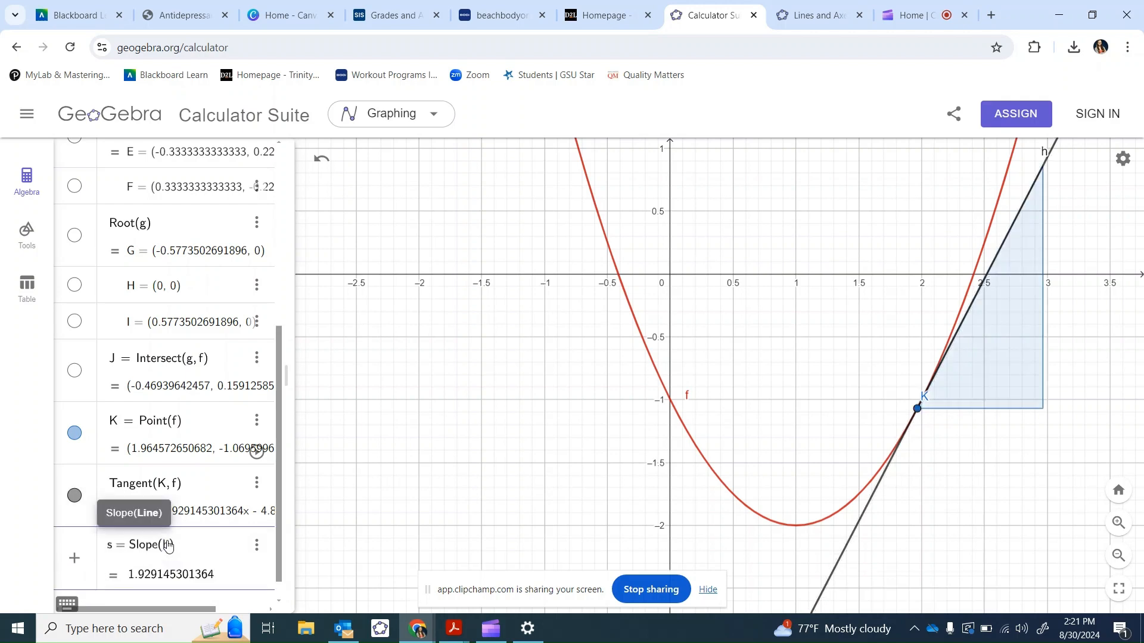
{"action": "key", "text": "Return"}
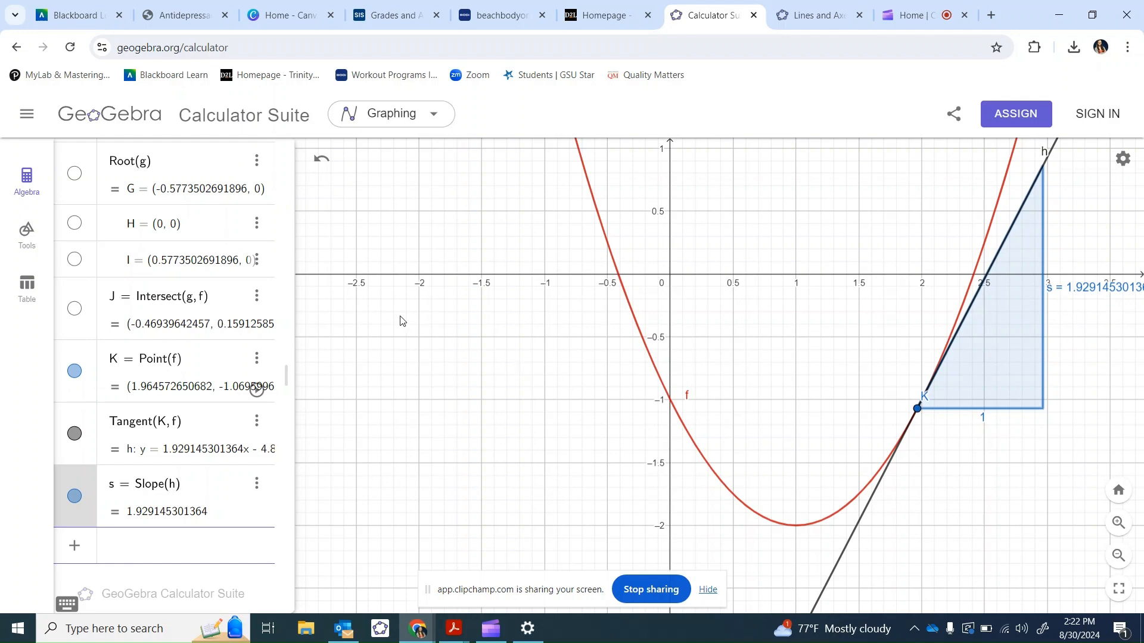
Step: Slide point K down the right branch of parabola f to about x = 1.63
{"action": "scroll", "coordinate": [136, 191], "scroll_direction": "up", "scroll_amount": 6}
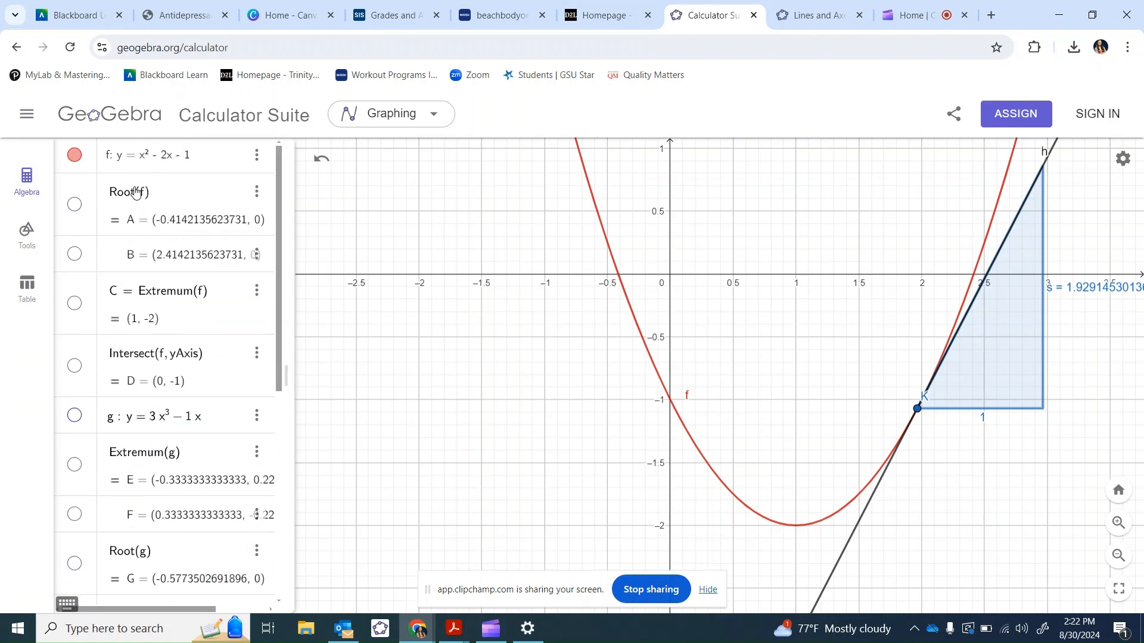
{"action": "left_click_drag", "start_coordinate": [919, 415], "coordinate": [899, 498]}
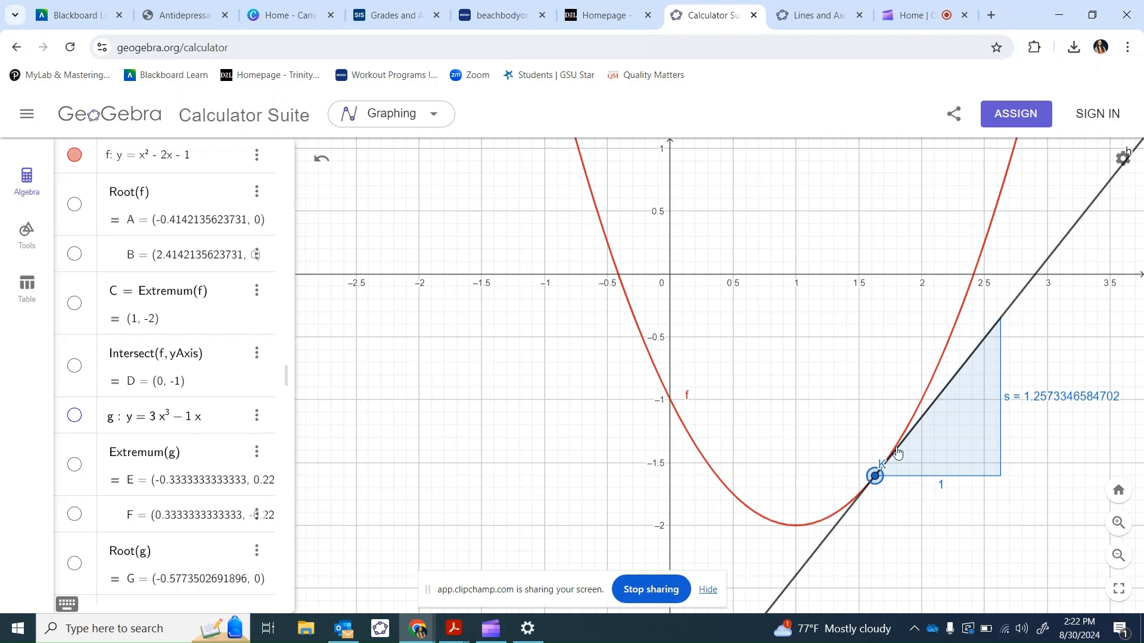
Step: Define the point S = (x(K), s), pairing the x-coordinate of K with the tangent's slope
{"action": "scroll", "coordinate": [174, 500], "scroll_direction": "down", "scroll_amount": 2}
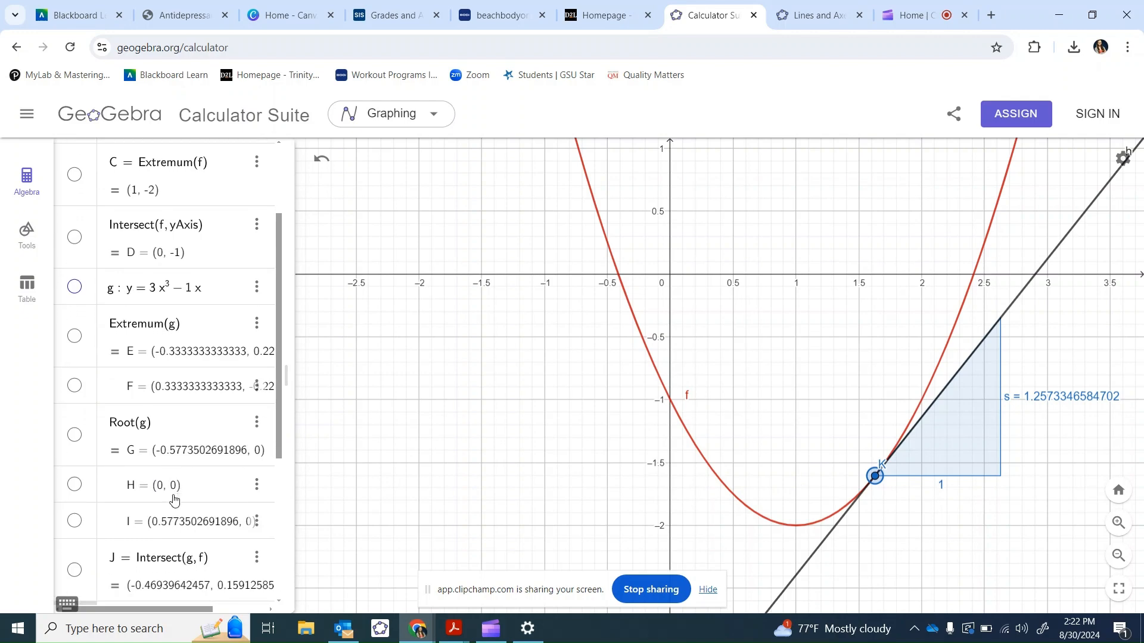
{"action": "scroll", "coordinate": [174, 499], "scroll_direction": "down", "scroll_amount": 4}
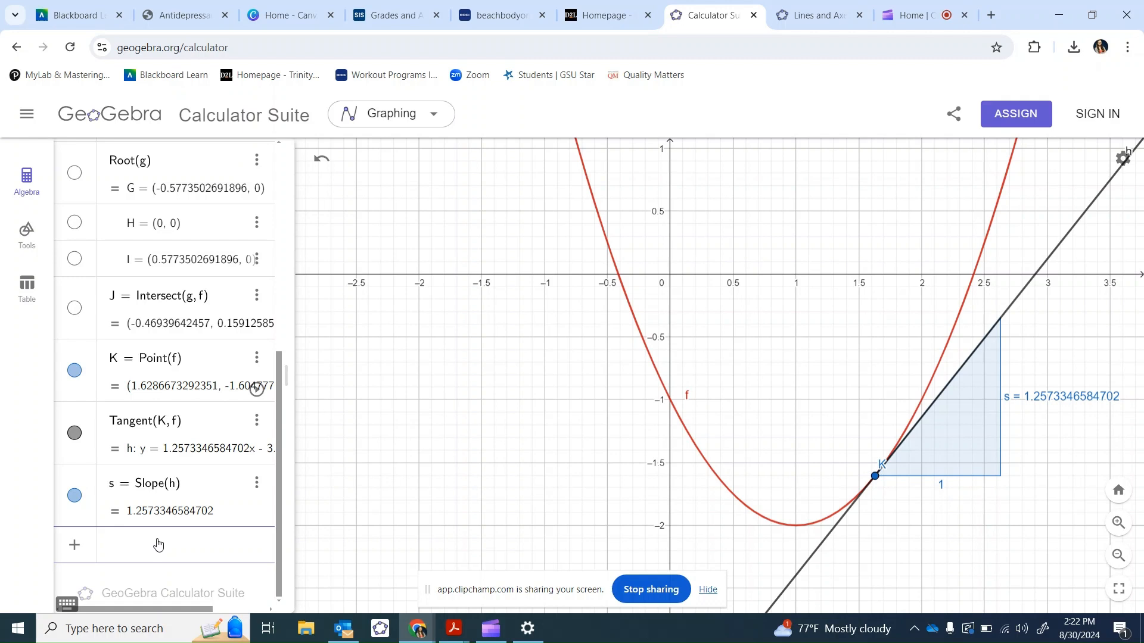
{"action": "type", "text": "S = (x"}
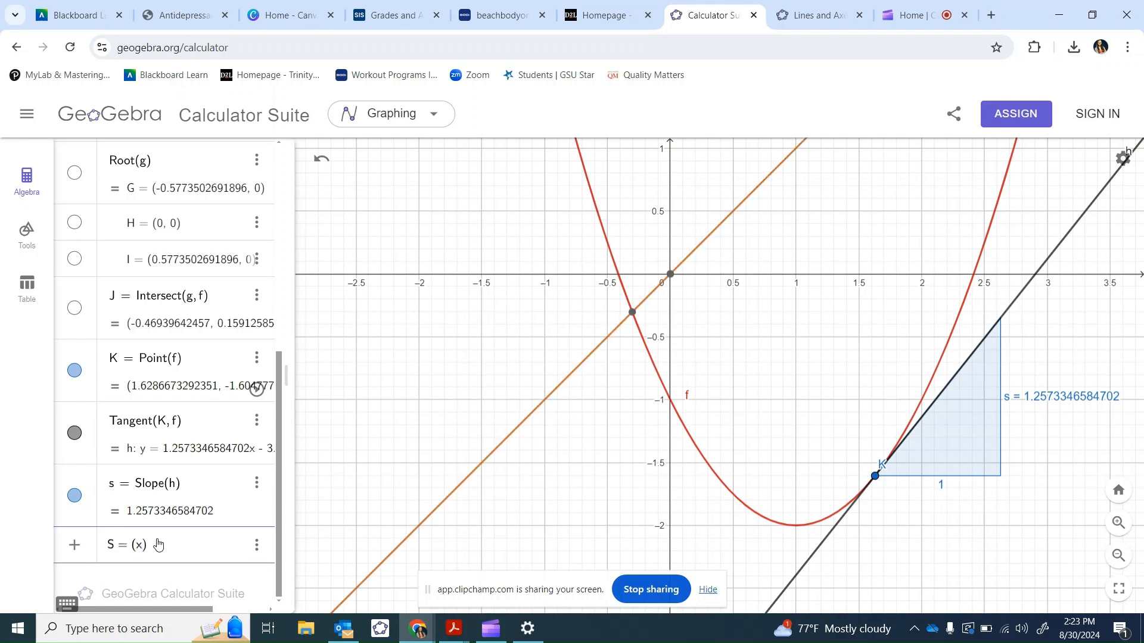
{"action": "type", "text": "(k"}
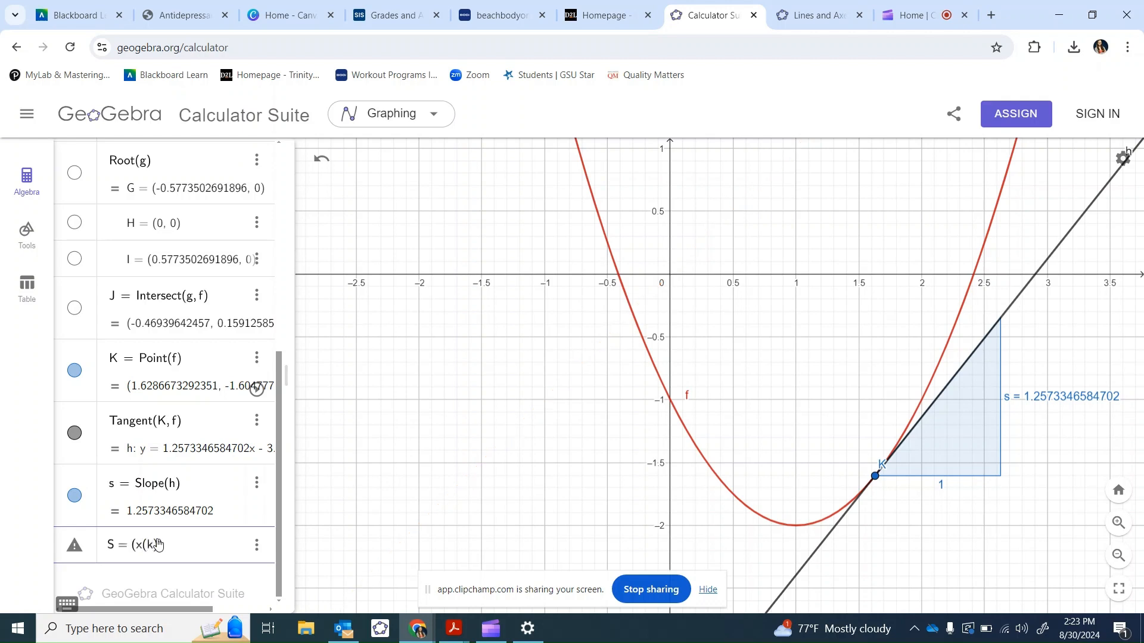
{"action": "key", "text": "BackSpace"}
{"action": "type", "text": "K)"}
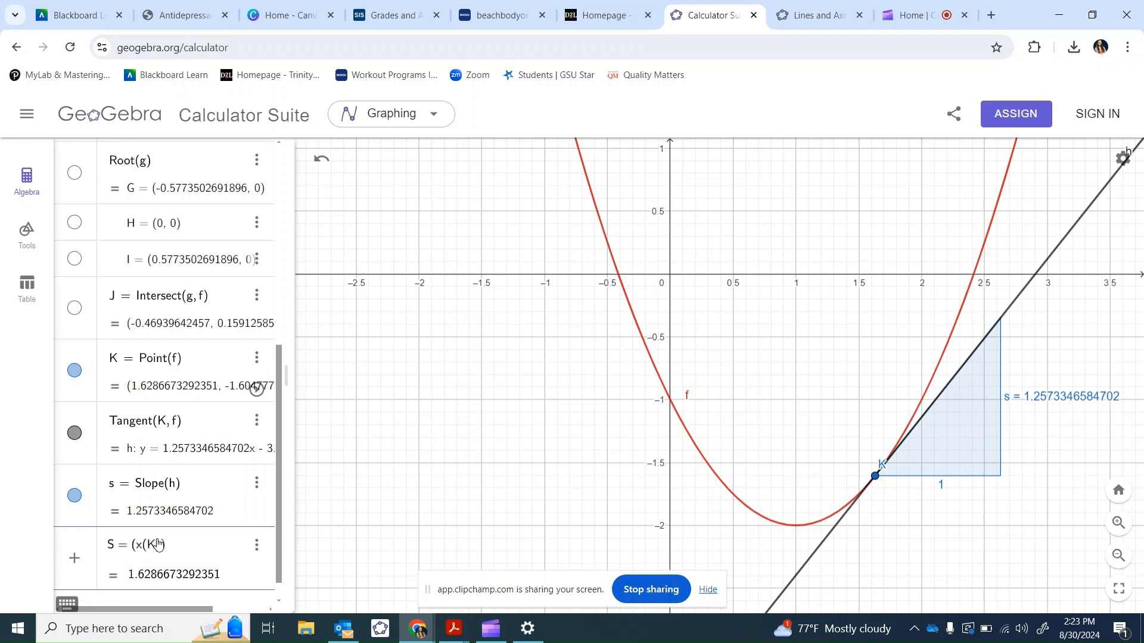
{"action": "type", "text": ", s"}
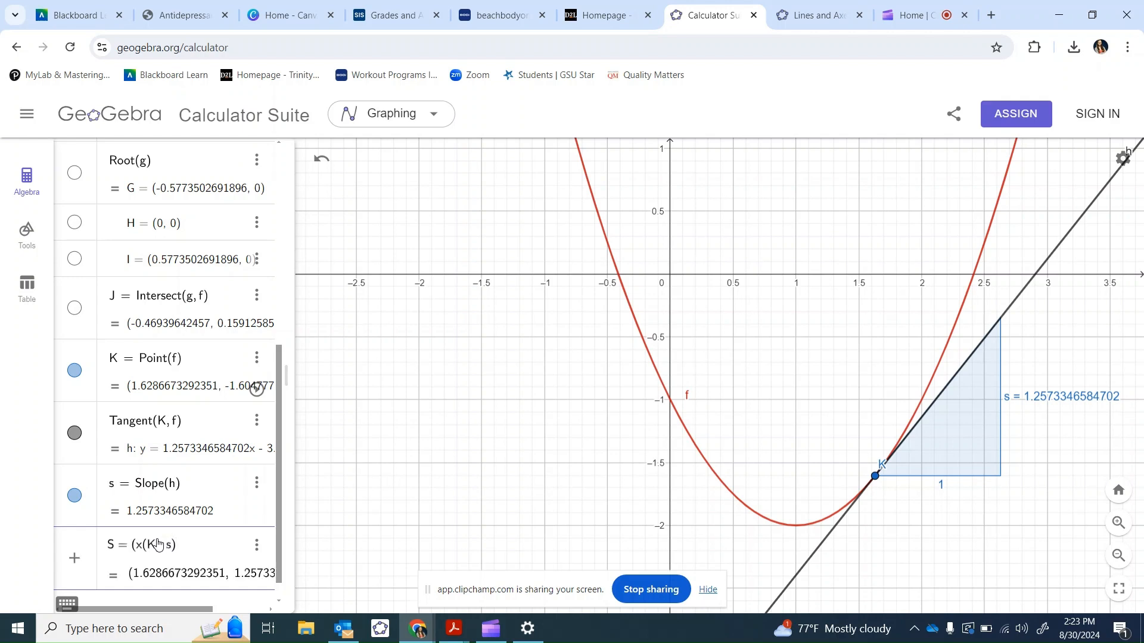
{"action": "key", "text": "Return"}
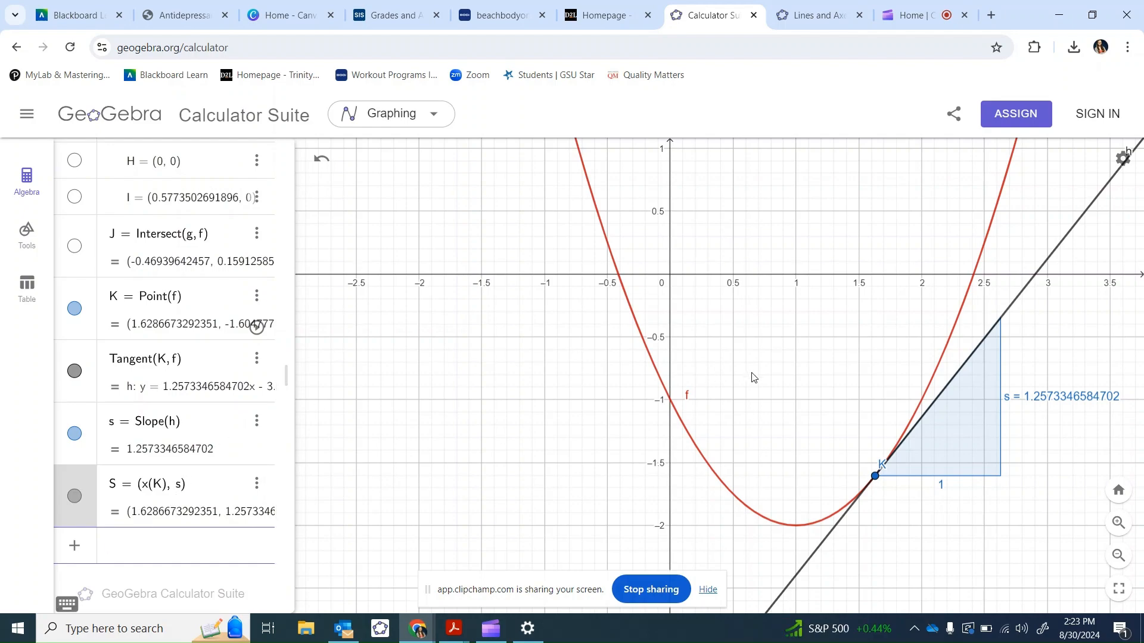
Step: Show the trace of point S and slide K along the parabola, ending at about x = 1.06, to draw the path of S
{"action": "scroll", "coordinate": [752, 377], "scroll_direction": "down", "scroll_amount": 3}
{"action": "scroll", "coordinate": [752, 377], "scroll_direction": "down", "scroll_amount": 1}
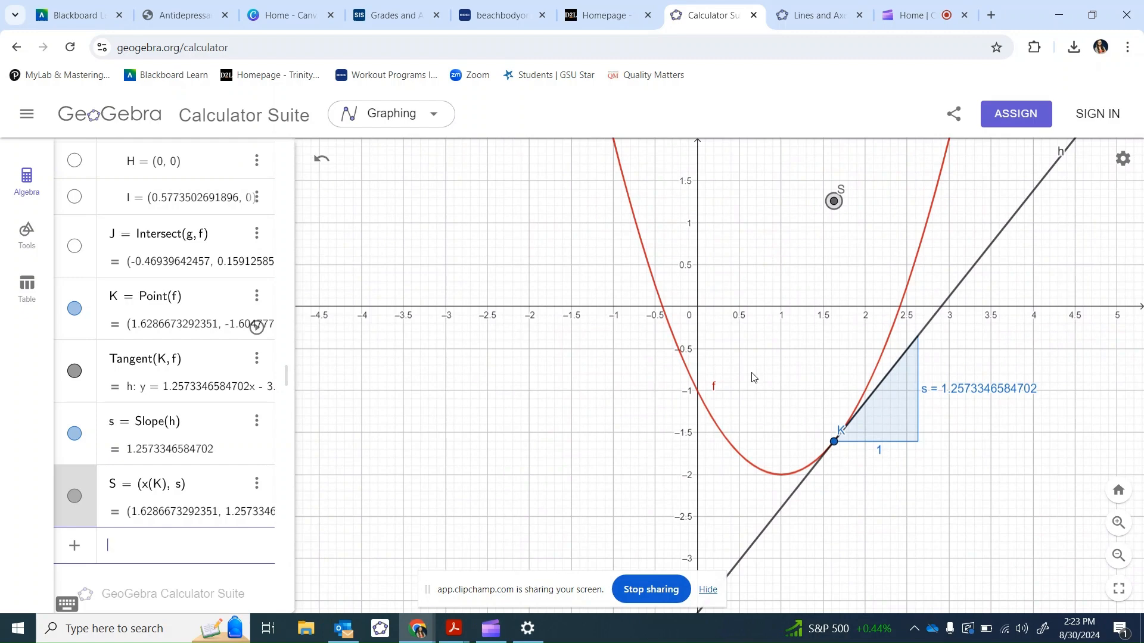
{"action": "left_click", "coordinate": [834, 202]}
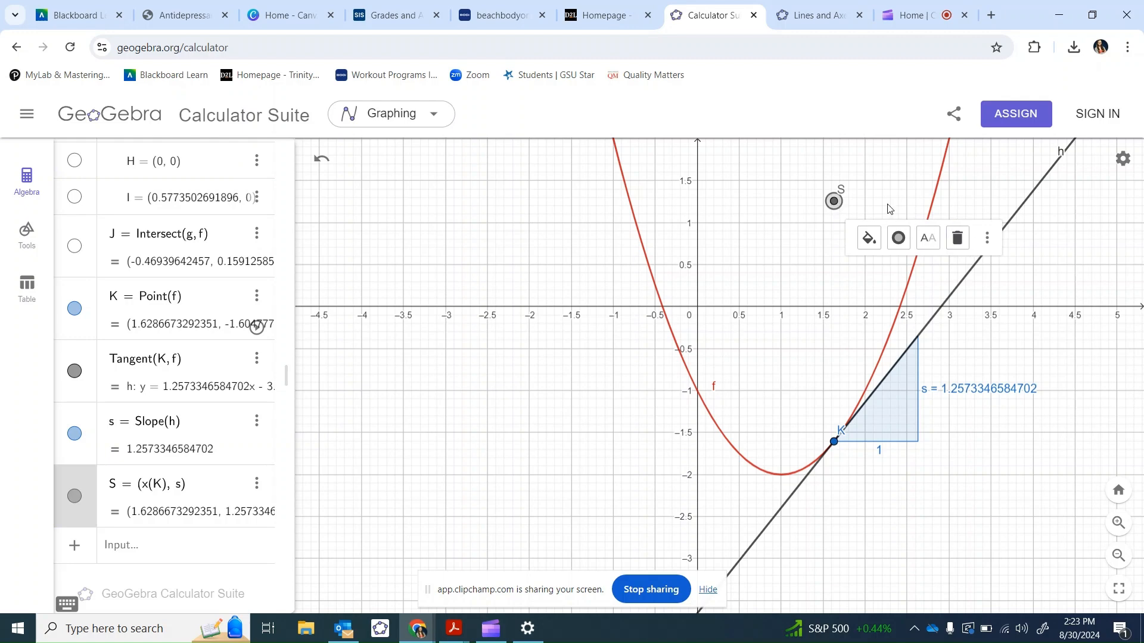
{"action": "left_click", "coordinate": [987, 242]}
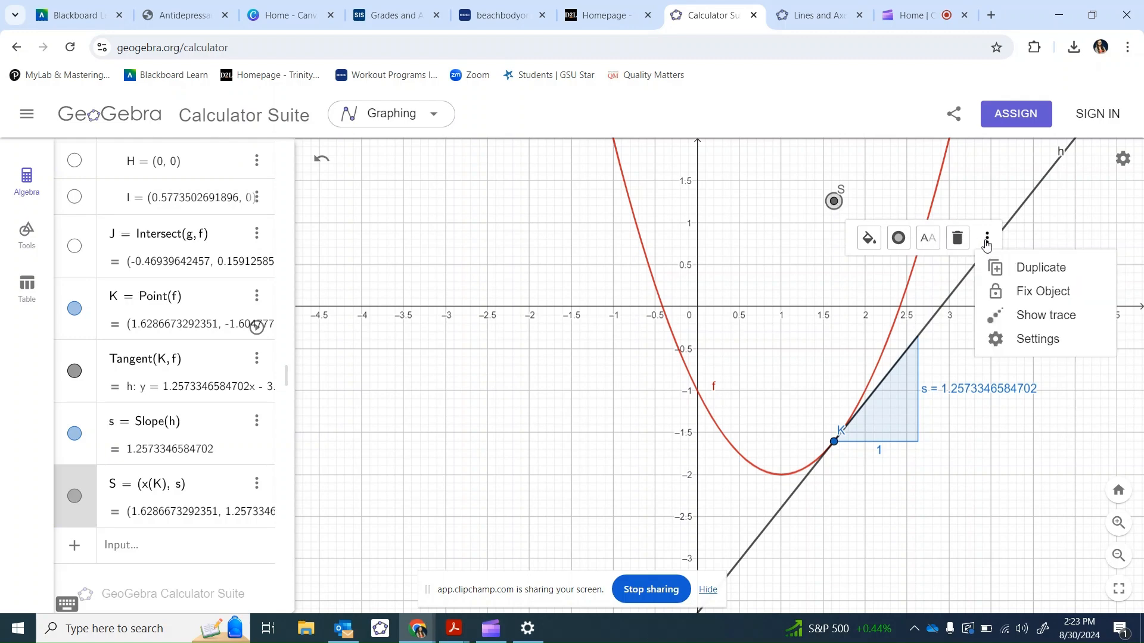
{"action": "left_click", "coordinate": [1020, 316]}
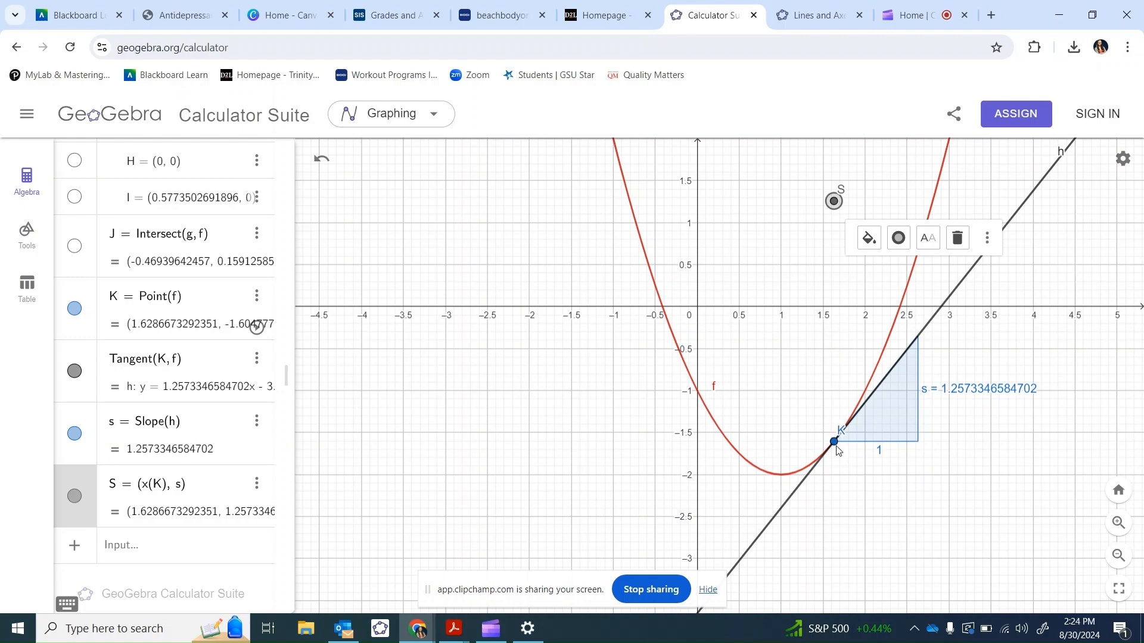
{"action": "mouse_move", "coordinate": [834, 447]}
{"action": "left_mouse_down"}
{"action": "mouse_move", "coordinate": [785, 495]}
{"action": "mouse_move", "coordinate": [723, 488]}
{"action": "mouse_move", "coordinate": [712, 426]}
{"action": "mouse_move", "coordinate": [684, 428]}
{"action": "mouse_move", "coordinate": [649, 364]}
{"action": "mouse_move", "coordinate": [658, 325]}
{"action": "mouse_move", "coordinate": [632, 234]}
{"action": "mouse_move", "coordinate": [681, 356]}
{"action": "mouse_move", "coordinate": [745, 461]}
{"action": "mouse_move", "coordinate": [792, 473]}
{"action": "mouse_move", "coordinate": [816, 464]}
{"action": "mouse_move", "coordinate": [903, 379]}
{"action": "mouse_move", "coordinate": [883, 368]}
{"action": "mouse_move", "coordinate": [837, 446]}
{"action": "mouse_move", "coordinate": [810, 473]}
{"action": "mouse_move", "coordinate": [786, 475]}
{"action": "left_mouse_up"}
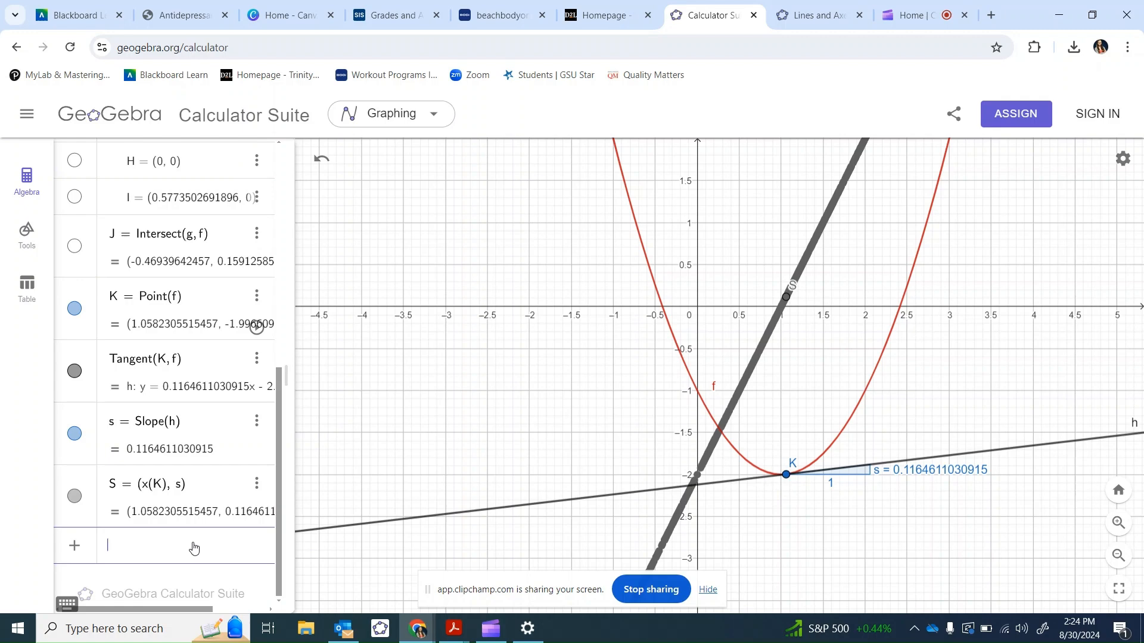
Step: Try to enter the derivative of the parabola with the Derivative(Function) command, using f as the function
{"action": "type", "text": "Der"}
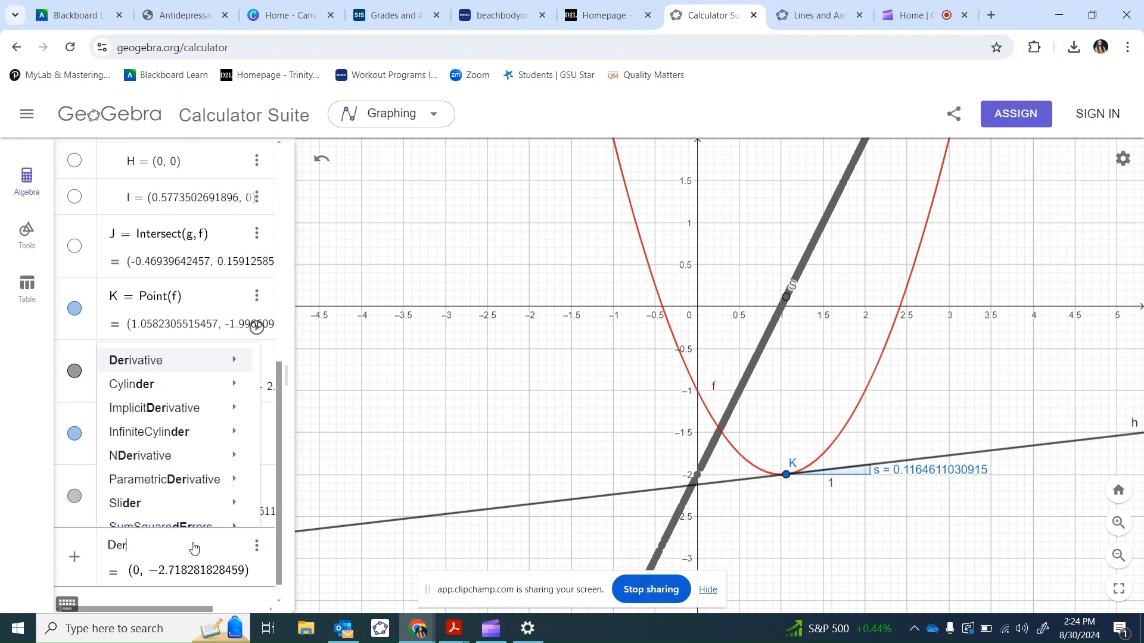
{"action": "mouse_move", "coordinate": [182, 364]}
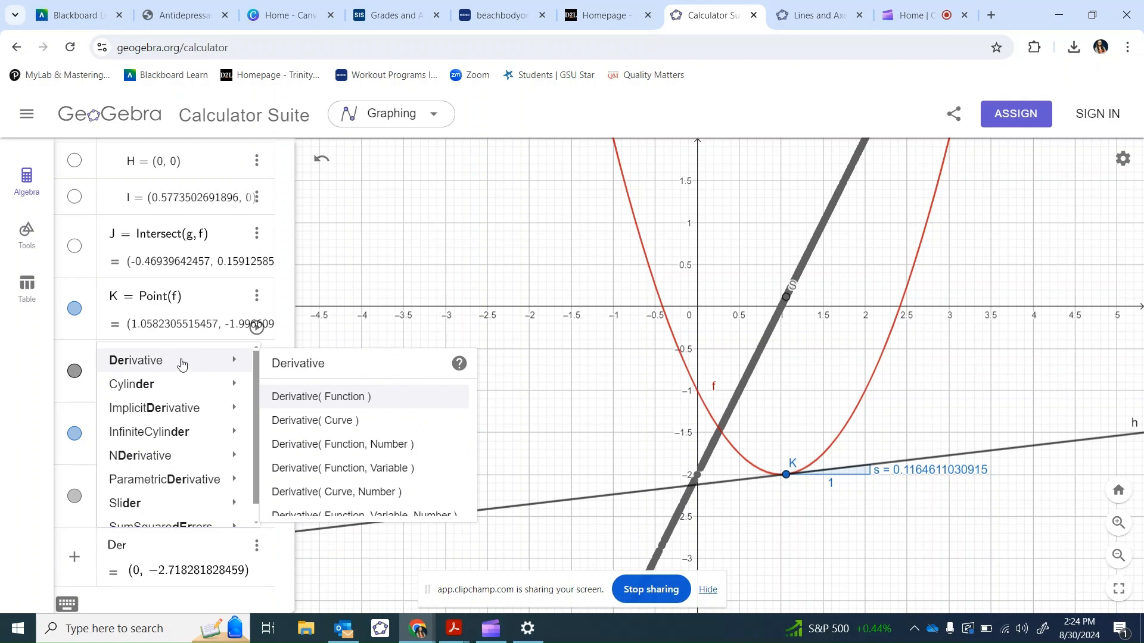
{"action": "left_click", "coordinate": [321, 398]}
{"action": "type", "text": "f"}
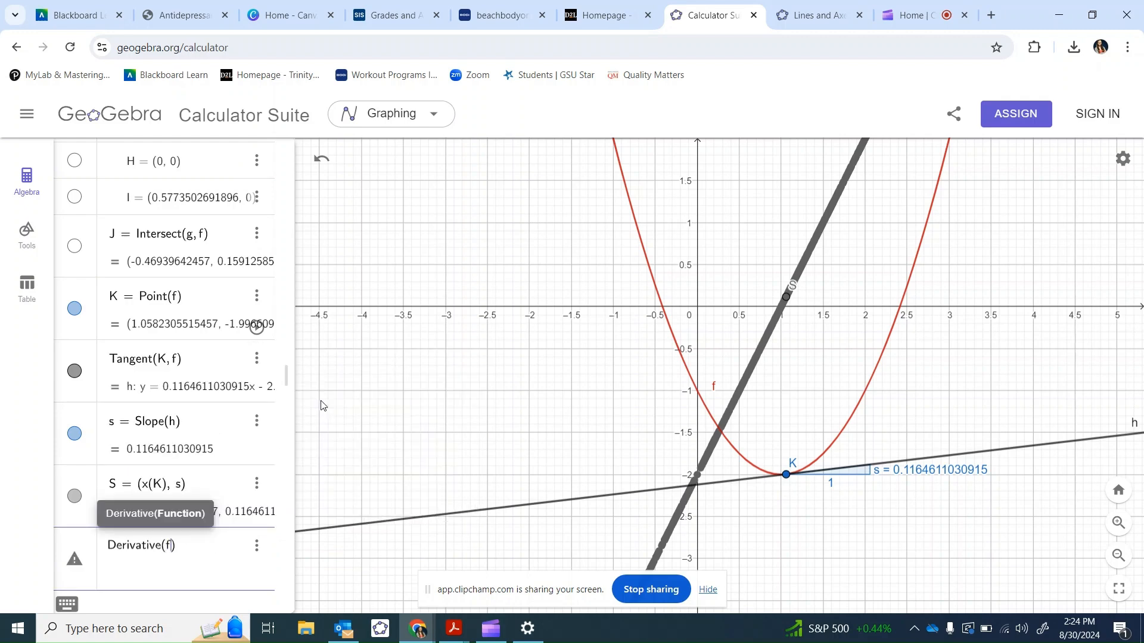
{"action": "key", "text": "Return"}
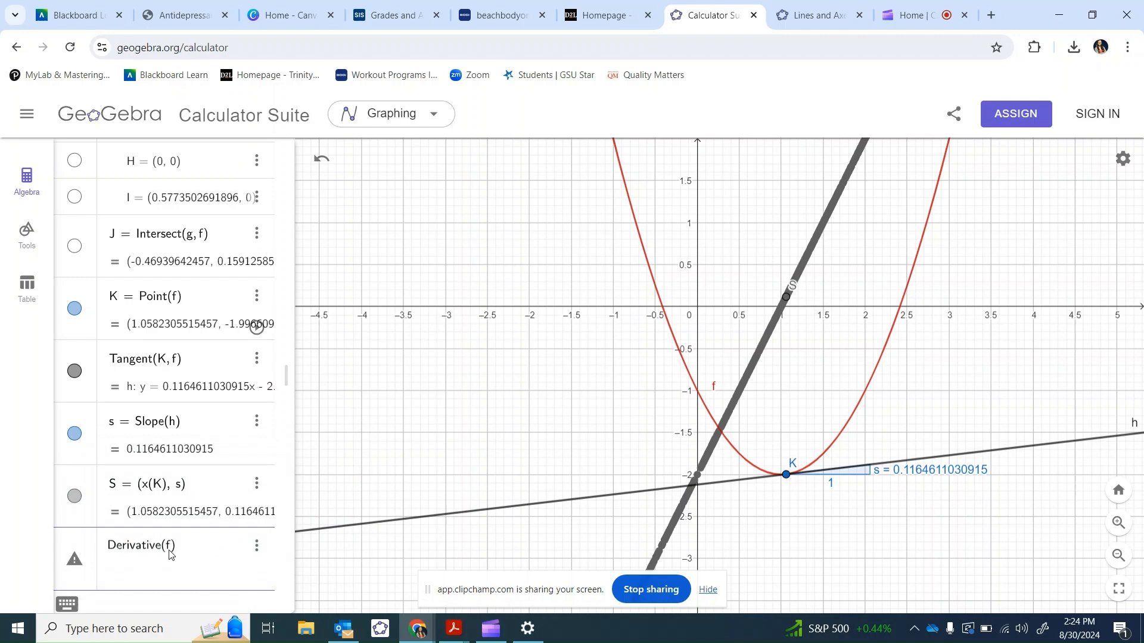
Step: Replace the argument f in the Derivative command with the parabola's expression, x^2 - 2x - 1, and add the derivative to the graph
{"action": "mouse_move", "coordinate": [88, 569]}
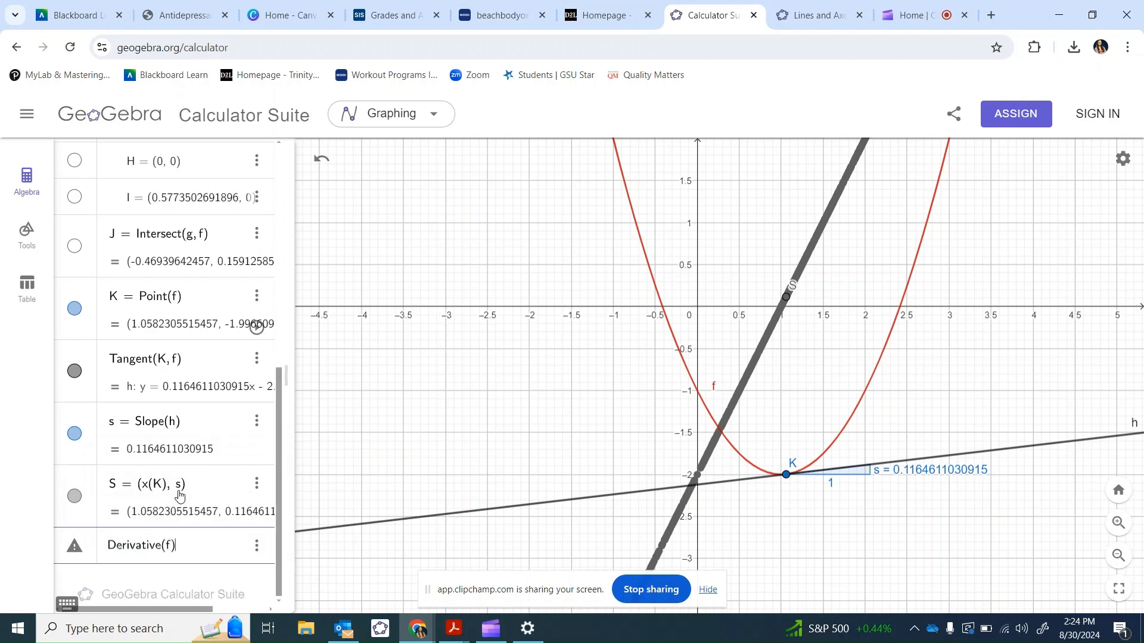
{"action": "scroll", "coordinate": [179, 496], "scroll_direction": "up", "scroll_amount": 10}
{"action": "scroll", "coordinate": [179, 495], "scroll_direction": "down", "scroll_amount": 10}
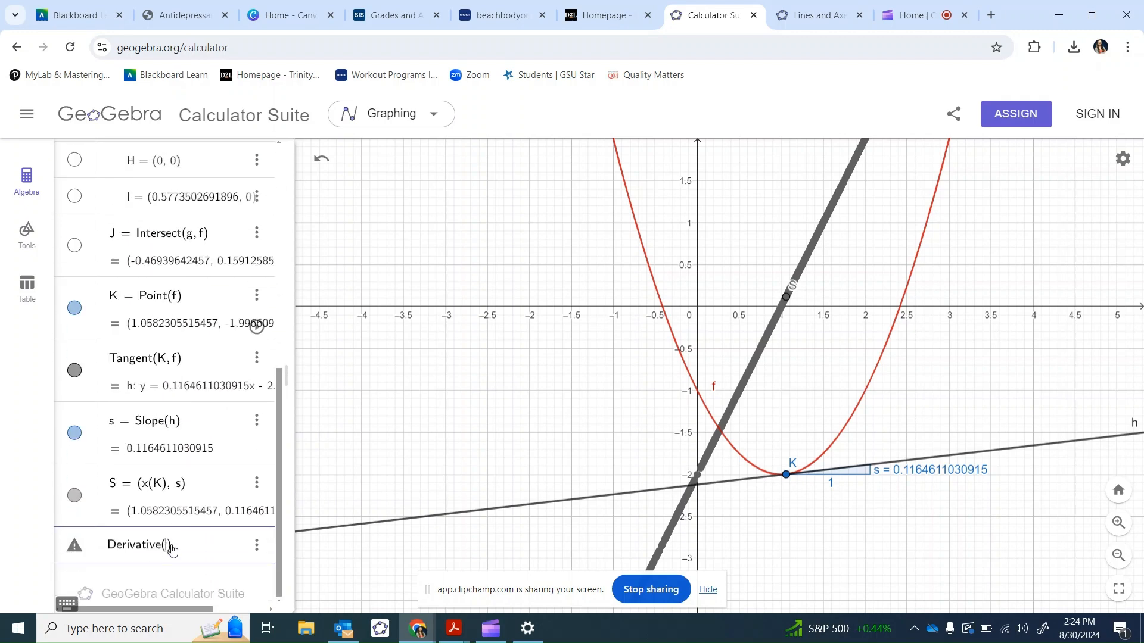
{"action": "type", "text": "x^2"}
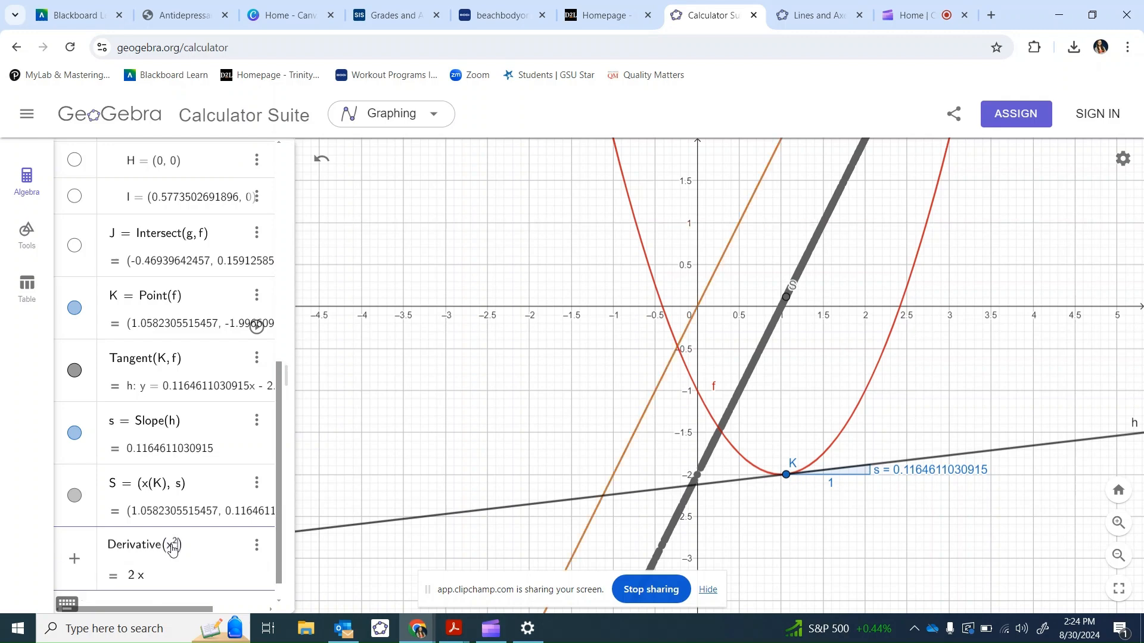
{"action": "scroll", "coordinate": [172, 549], "scroll_direction": "up", "scroll_amount": 10}
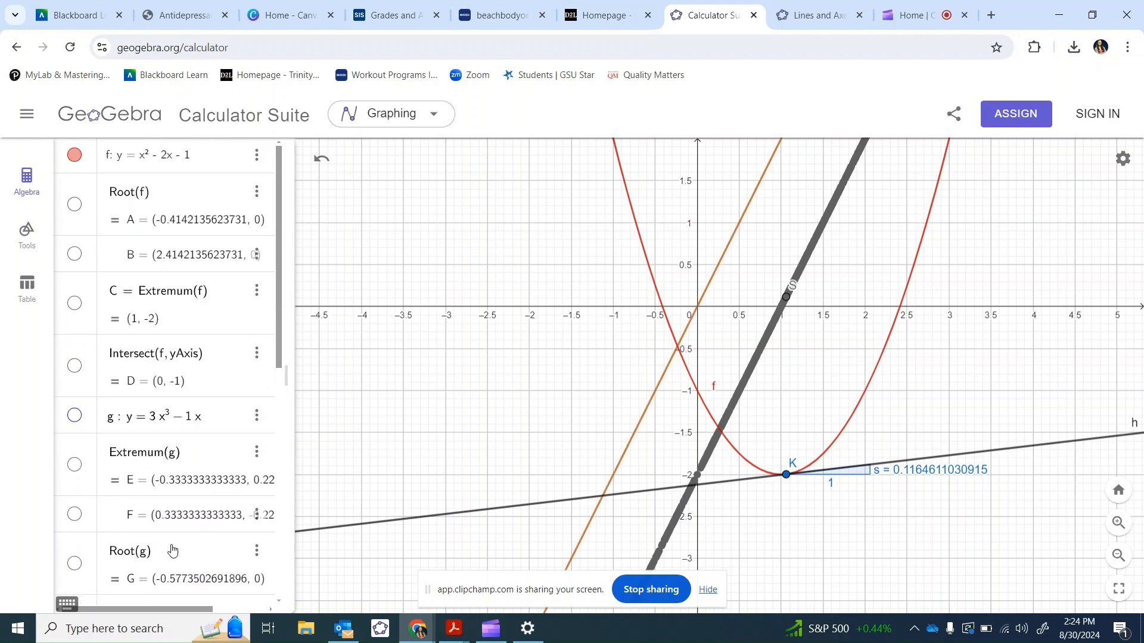
{"action": "scroll", "coordinate": [173, 549], "scroll_direction": "down", "scroll_amount": 10}
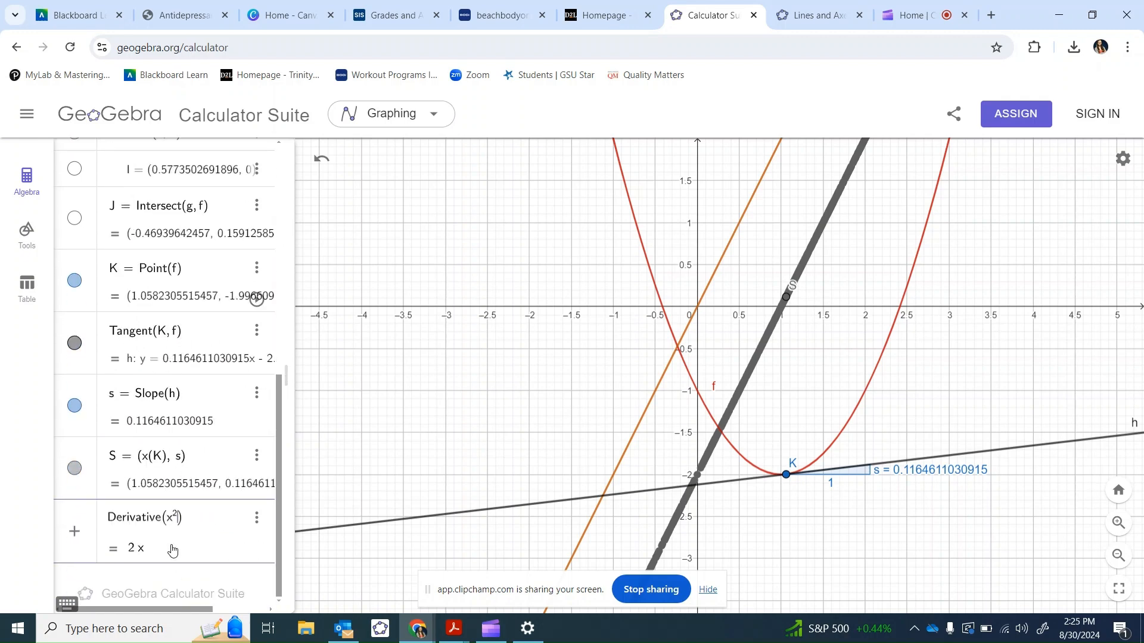
{"action": "type", "text": "-2x-1"}
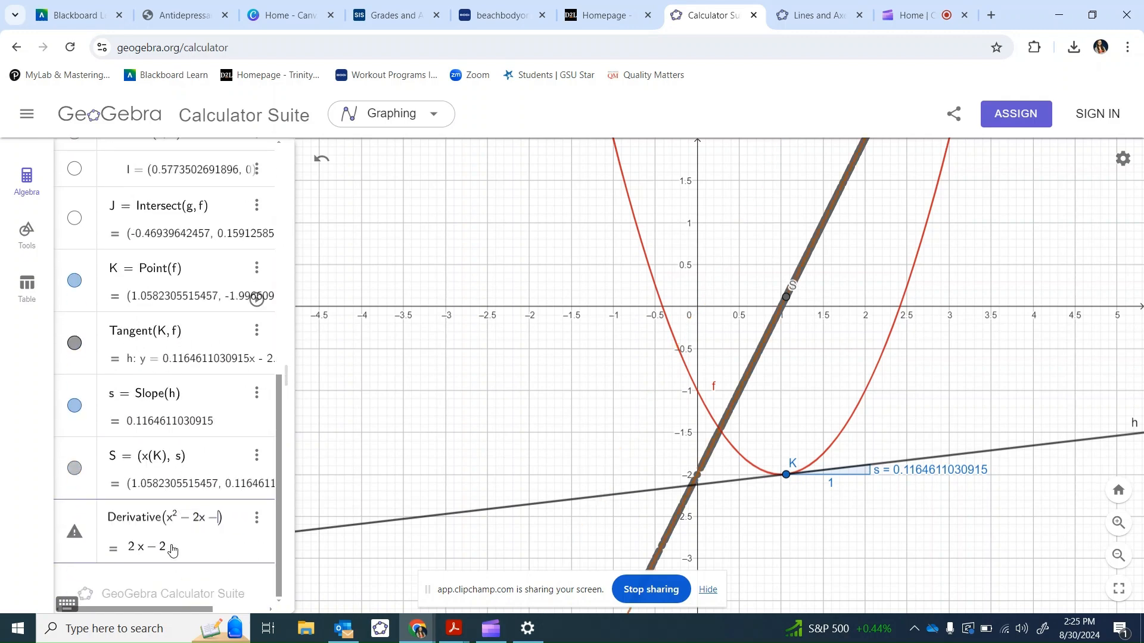
{"action": "key", "text": "Return"}
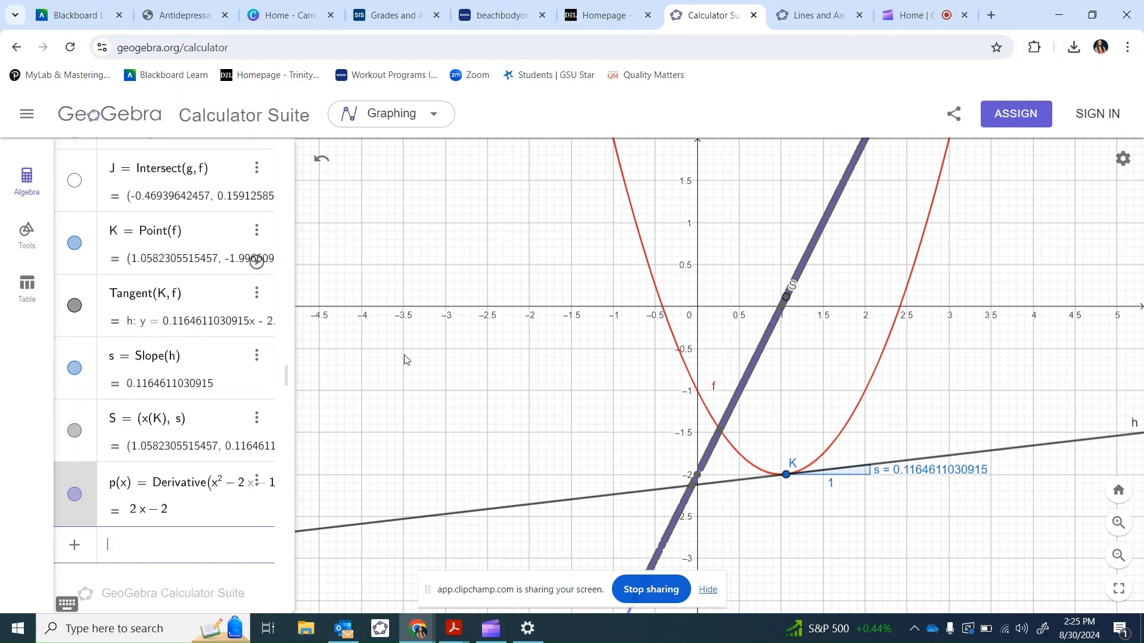
Step: Copy the equation g: y = 3x^3 - 1x from its entry and clear the whole construction, discarding the changes
{"action": "scroll", "coordinate": [137, 340], "scroll_direction": "up", "scroll_amount": 3}
{"action": "scroll", "coordinate": [137, 339], "scroll_direction": "up", "scroll_amount": 5}
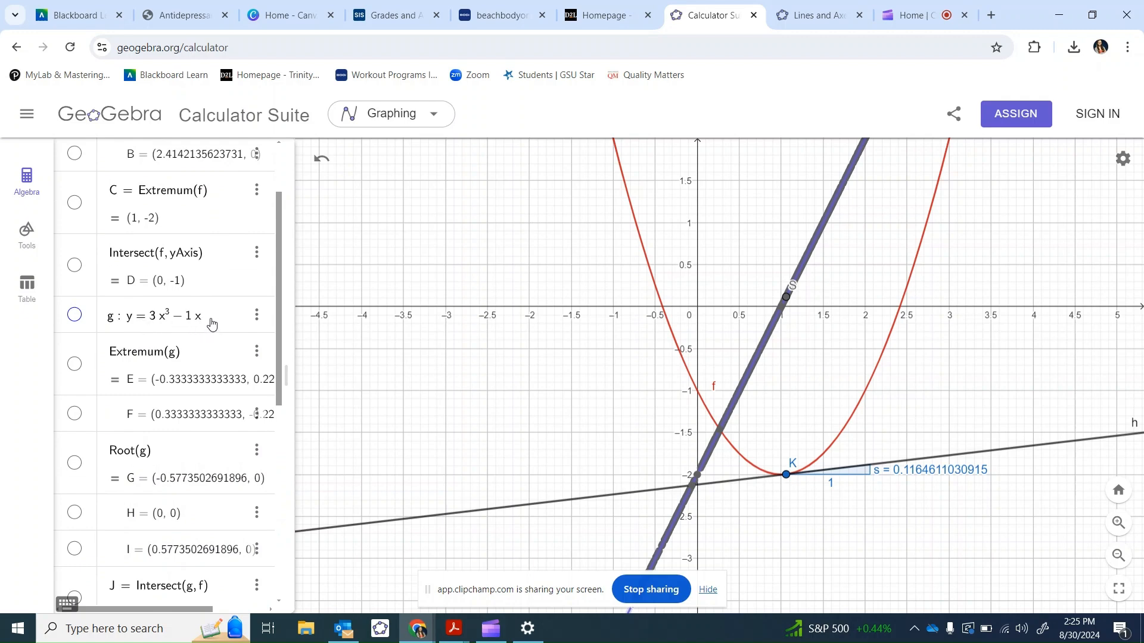
{"action": "left_click", "coordinate": [212, 324]}
{"action": "key", "text": "ctrl+a"}
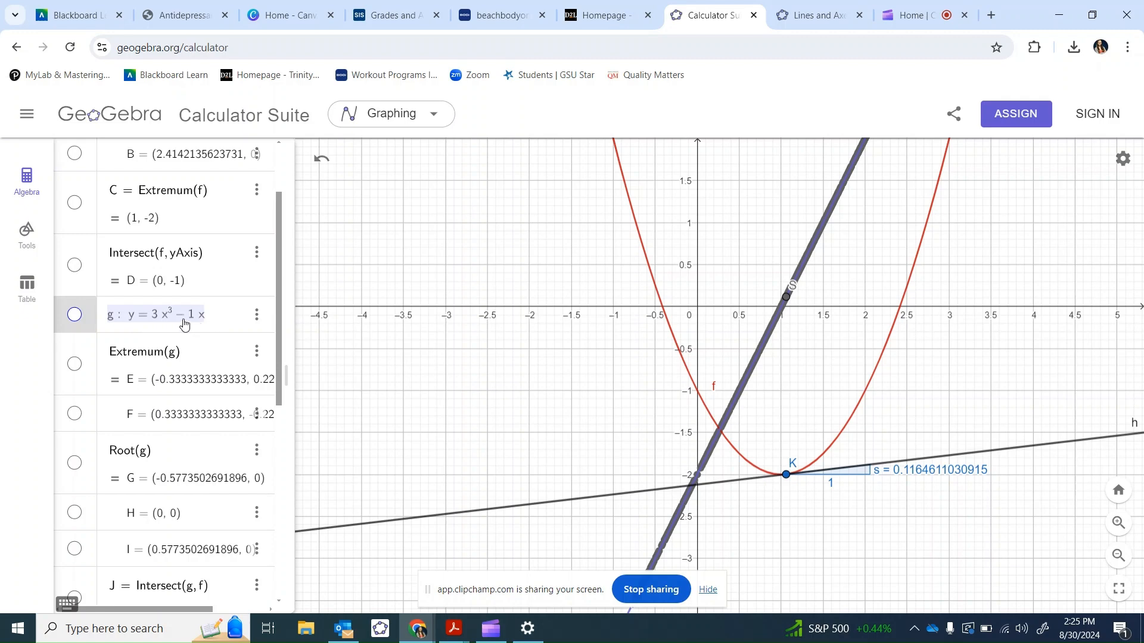
{"action": "left_click", "coordinate": [18, 124]}
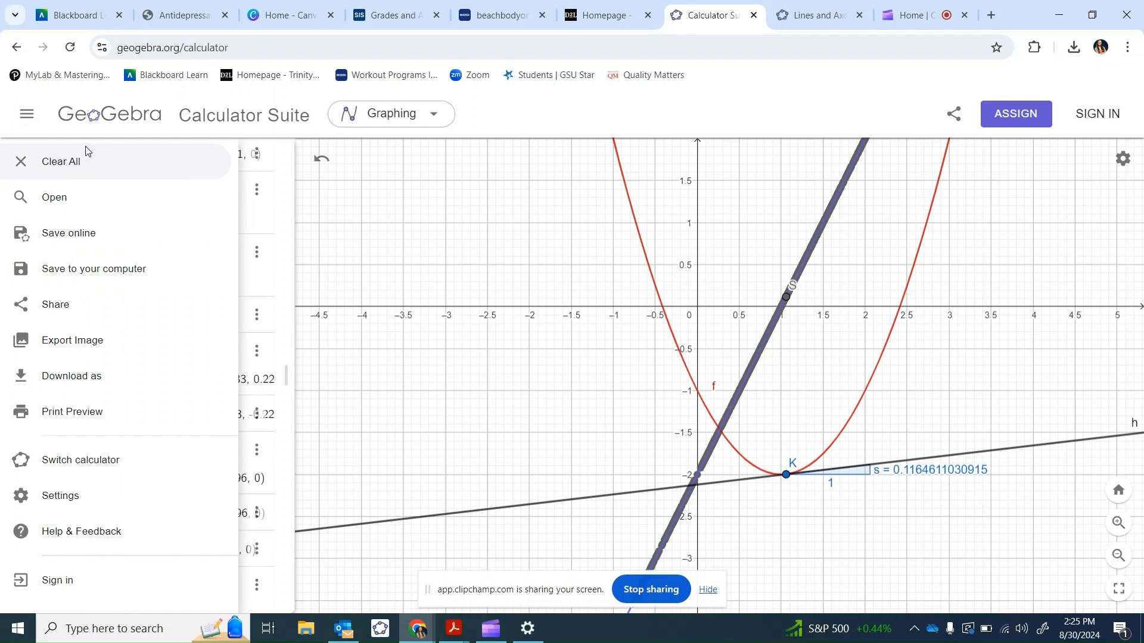
{"action": "left_click", "coordinate": [84, 168]}
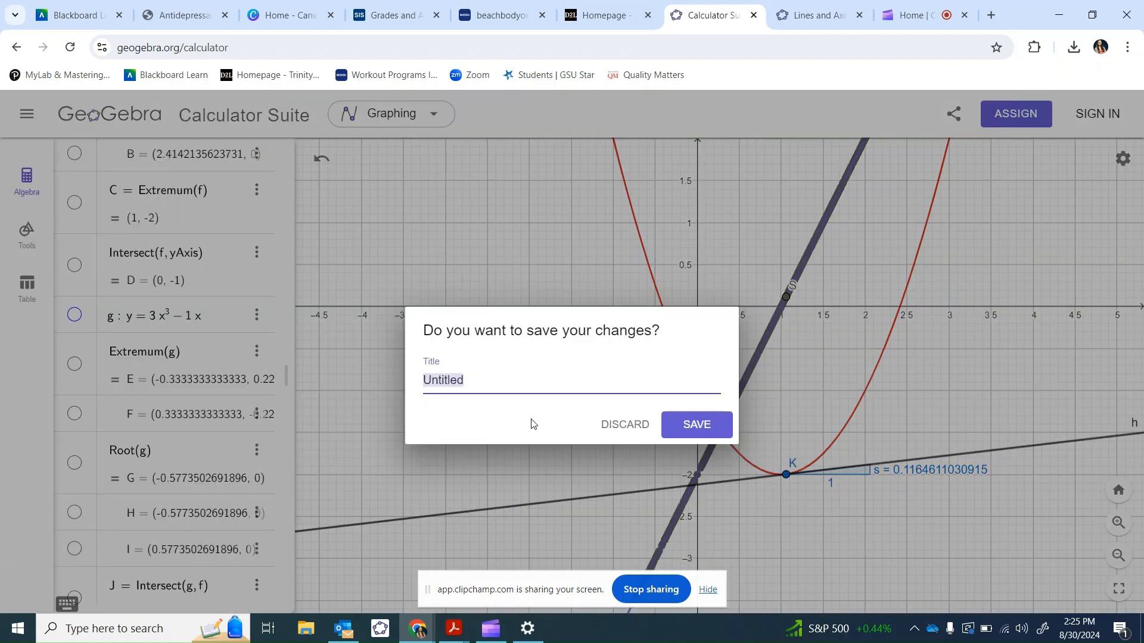
{"action": "left_click", "coordinate": [626, 437]}
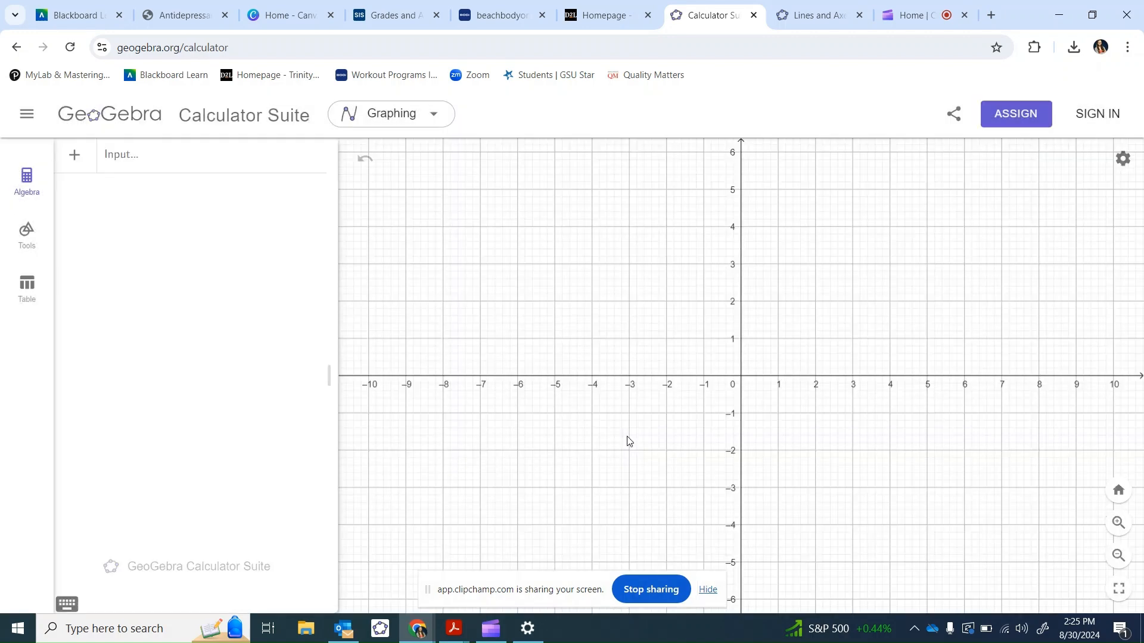
Step: Graph the cubic g: y = 3x^3 - 1x in the empty construction
{"action": "left_click", "coordinate": [169, 156]}
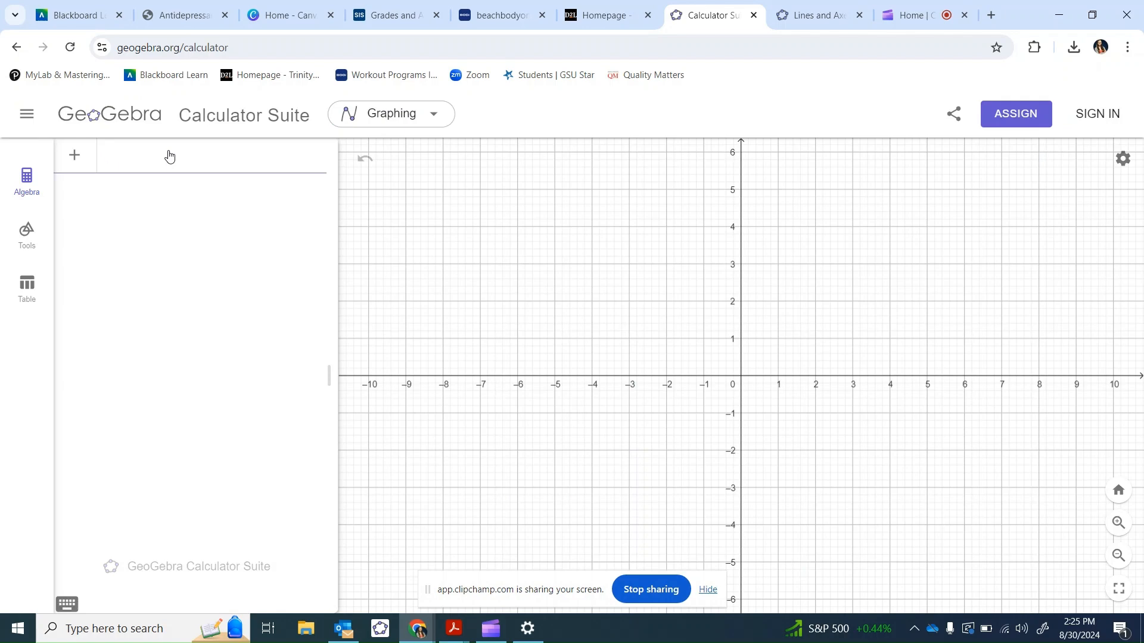
{"action": "type", "text": "y=3x^3-1x"}
{"action": "key", "text": "Return"}
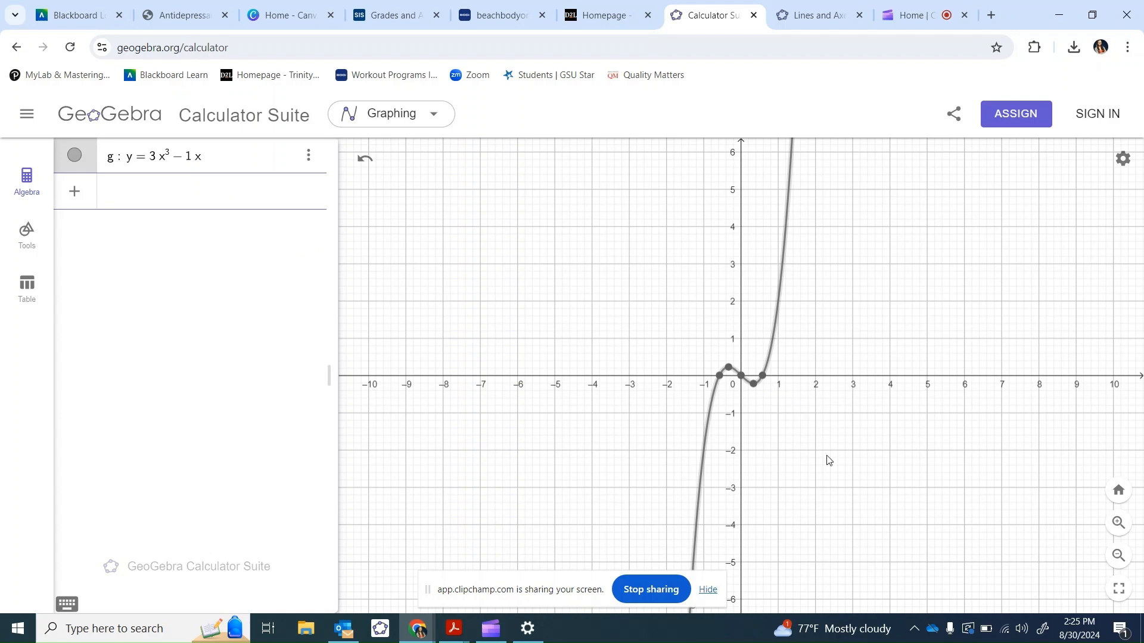
Step: Place a point on the rising right-hand part of cubic g at about (0.87, 1.08)
{"action": "left_click", "coordinate": [1118, 523]}
{"action": "left_click", "coordinate": [1118, 523]}
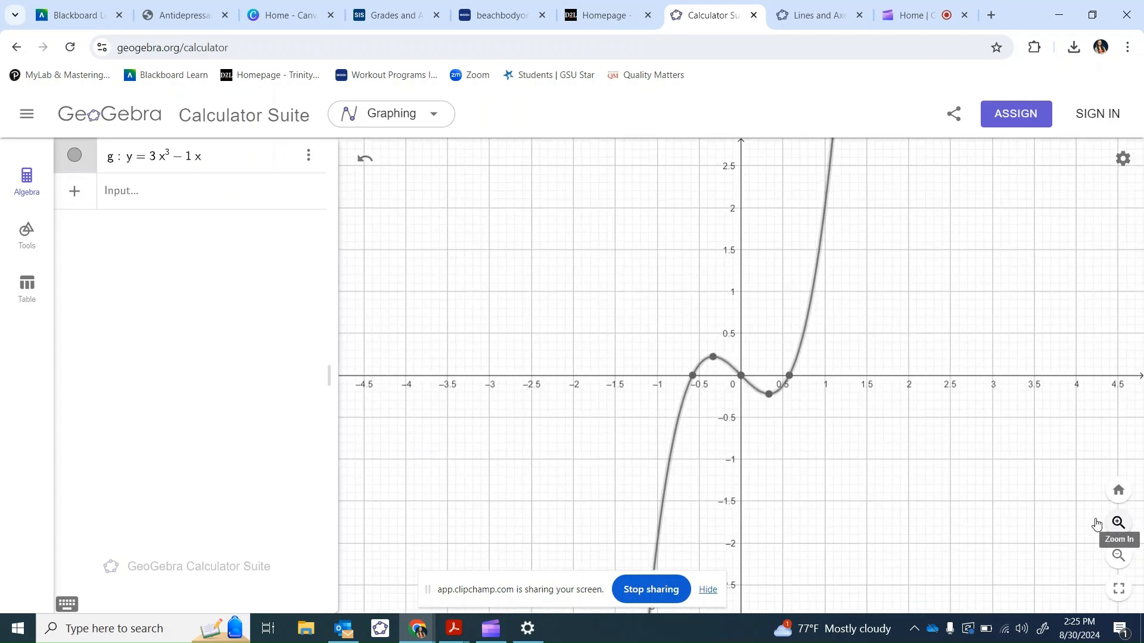
{"action": "left_click", "coordinate": [26, 195]}
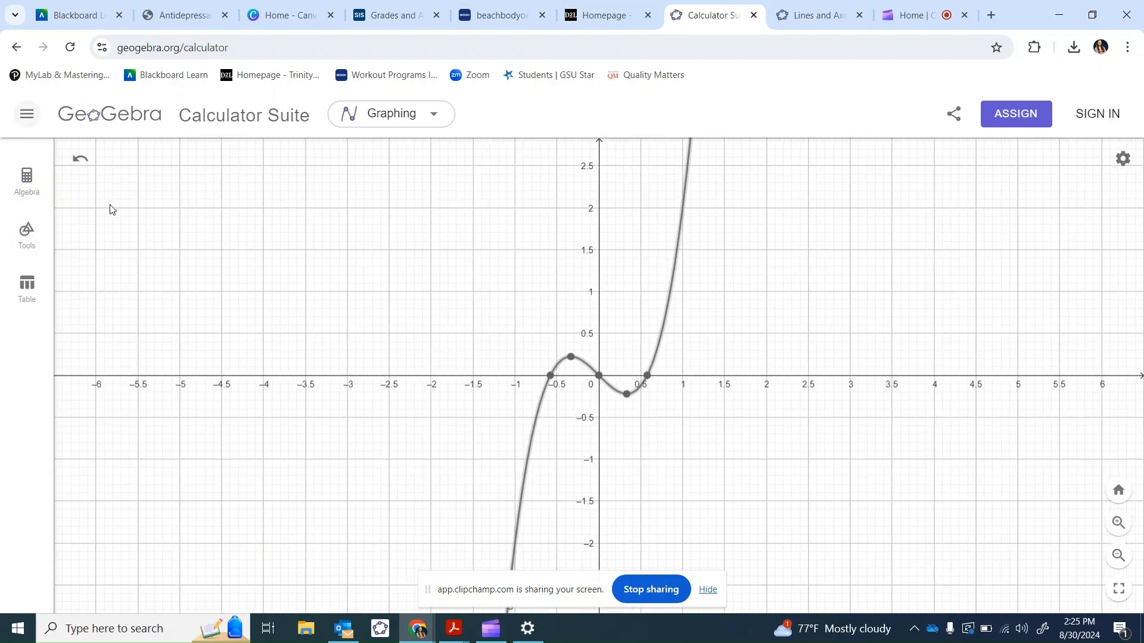
{"action": "left_click", "coordinate": [24, 239]}
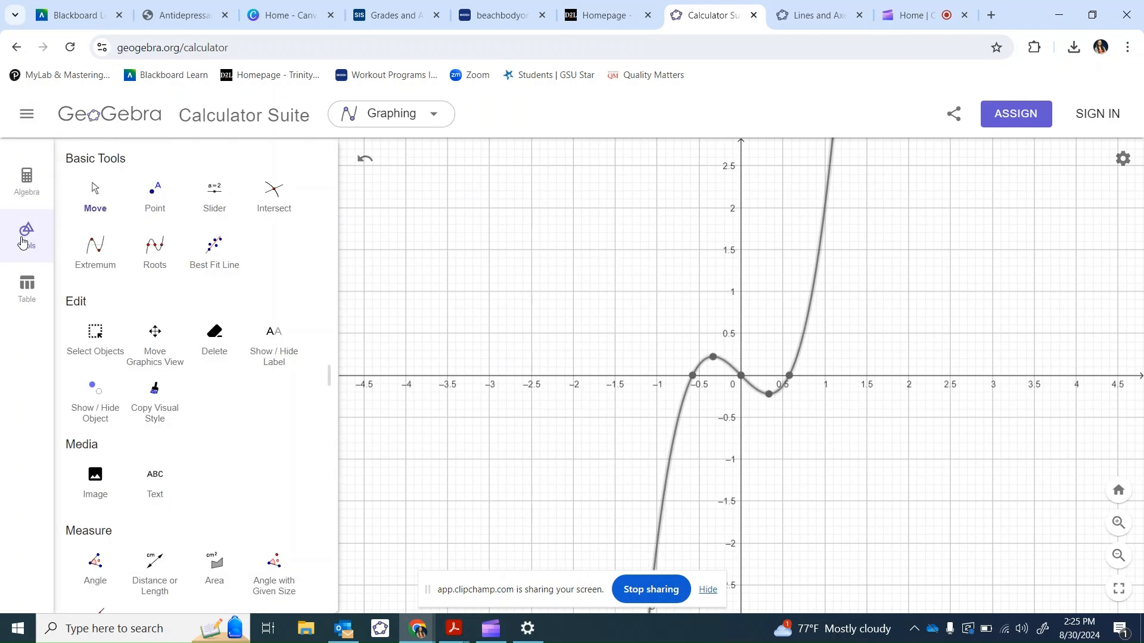
{"action": "left_click", "coordinate": [155, 200]}
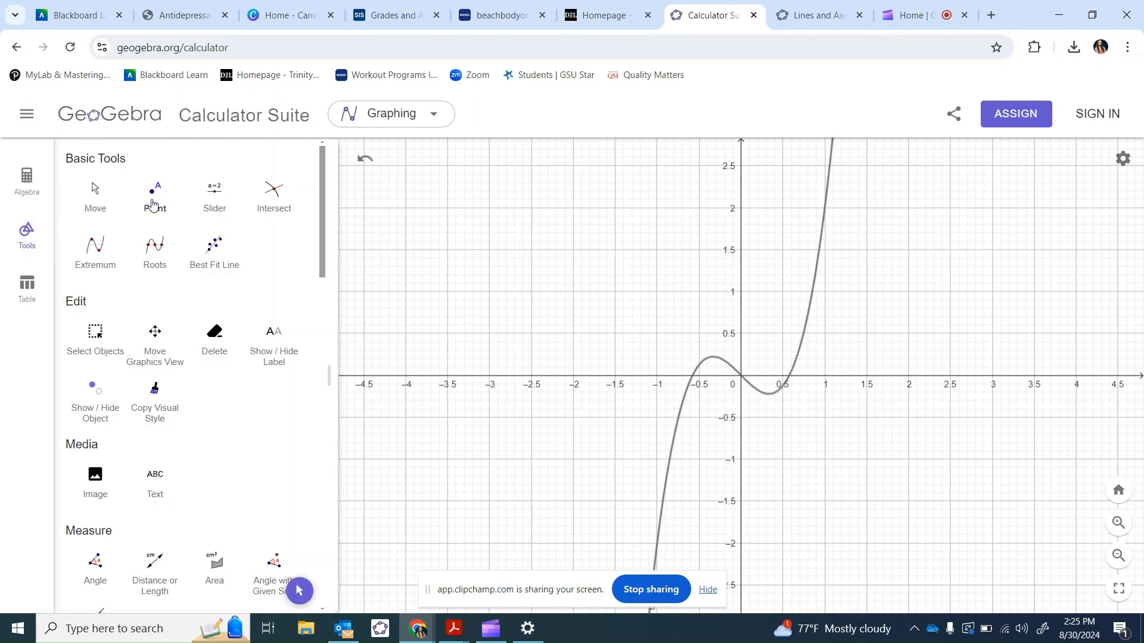
{"action": "left_click", "coordinate": [814, 286]}
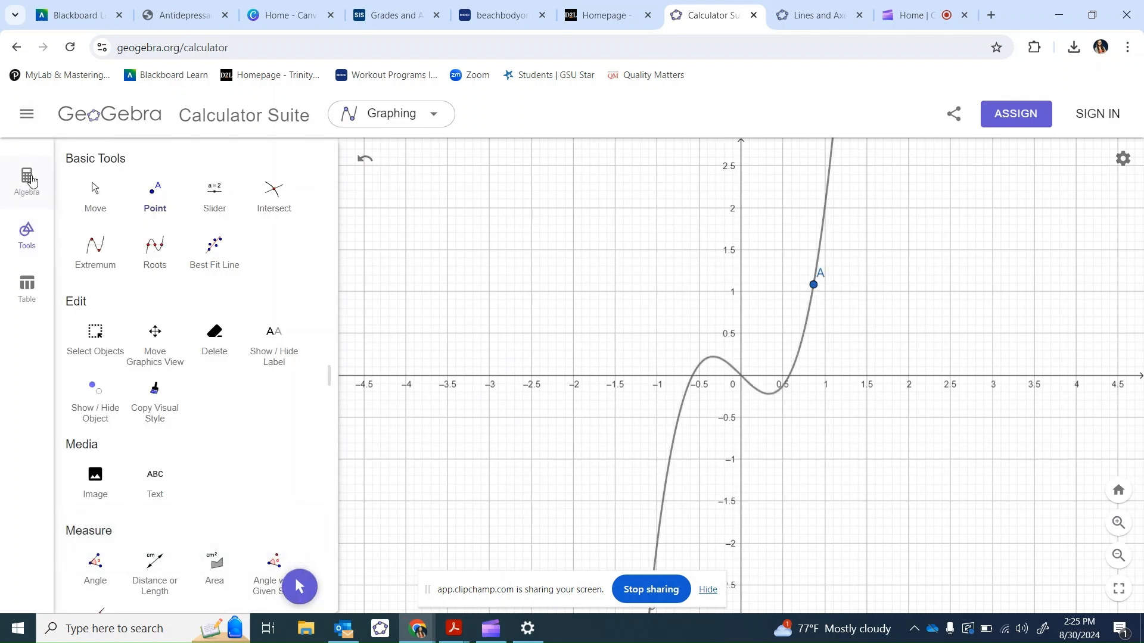
{"action": "left_click", "coordinate": [29, 181]}
{"action": "left_click", "coordinate": [165, 259]}
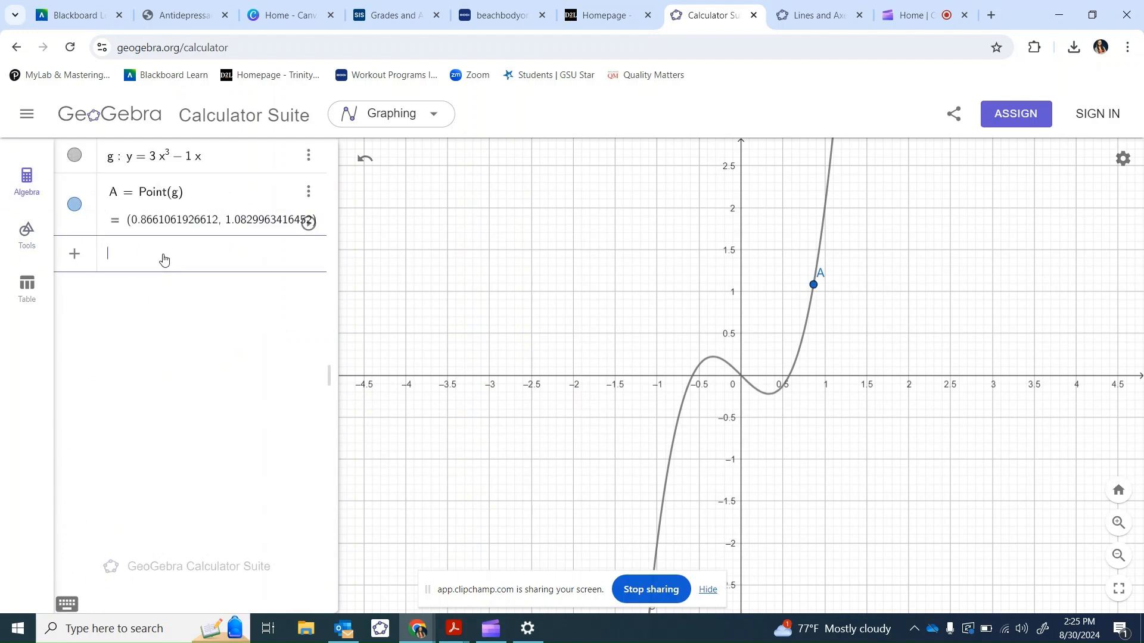
Step: Construct the tangent line to cubic g at point A with the Tangents tool
{"action": "left_click", "coordinate": [25, 239]}
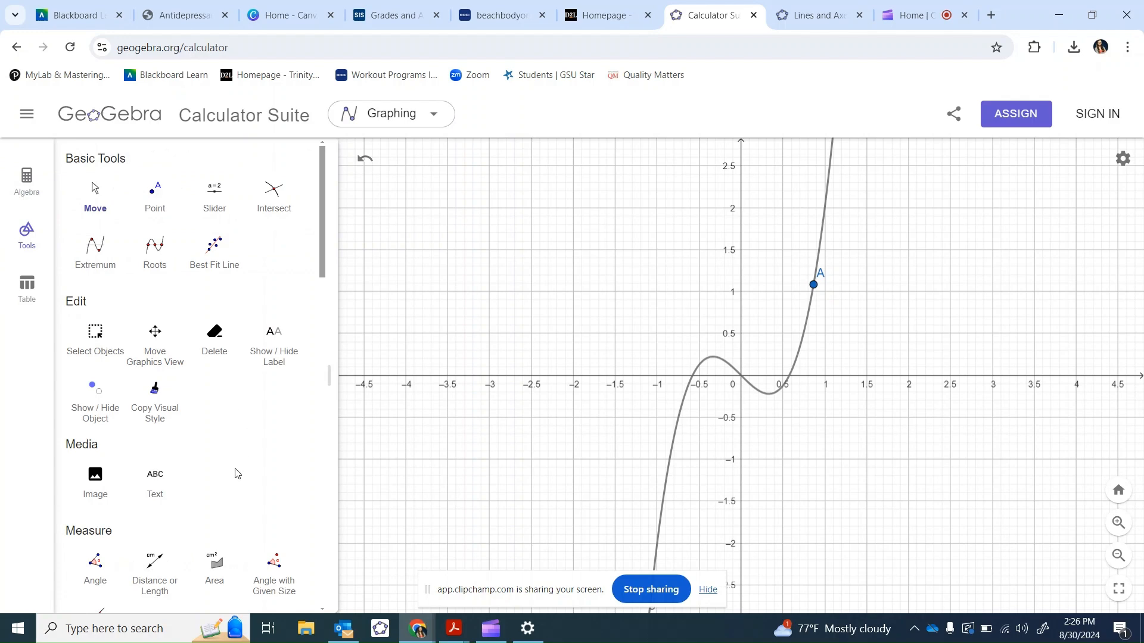
{"action": "scroll", "coordinate": [236, 473], "scroll_direction": "down", "scroll_amount": 1}
{"action": "scroll", "coordinate": [236, 474], "scroll_direction": "down", "scroll_amount": 6}
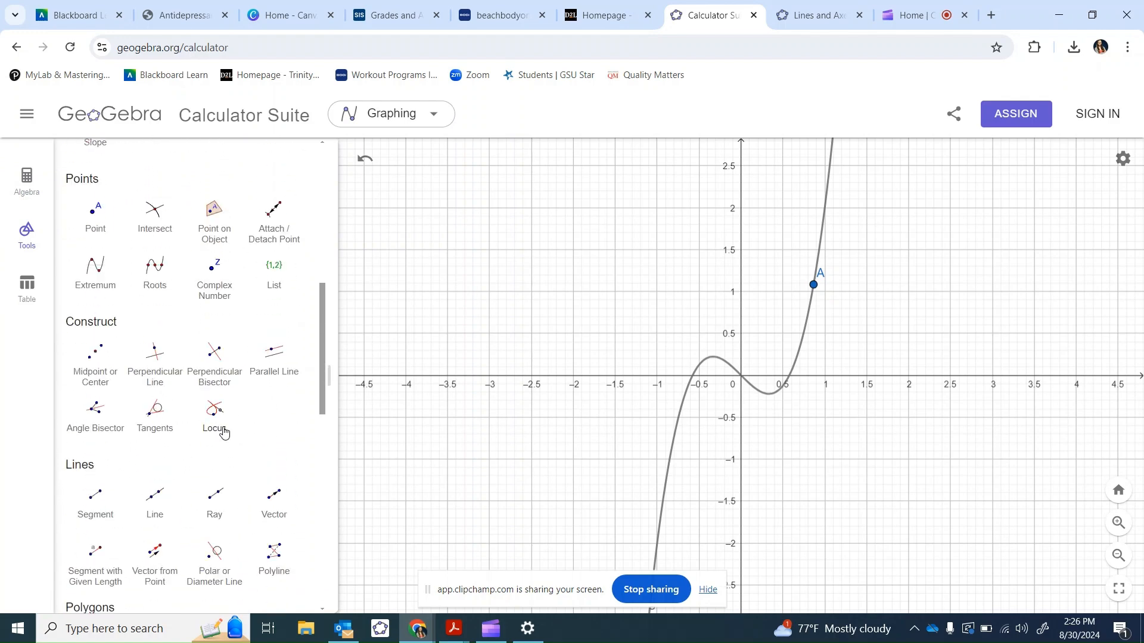
{"action": "left_click", "coordinate": [150, 411]}
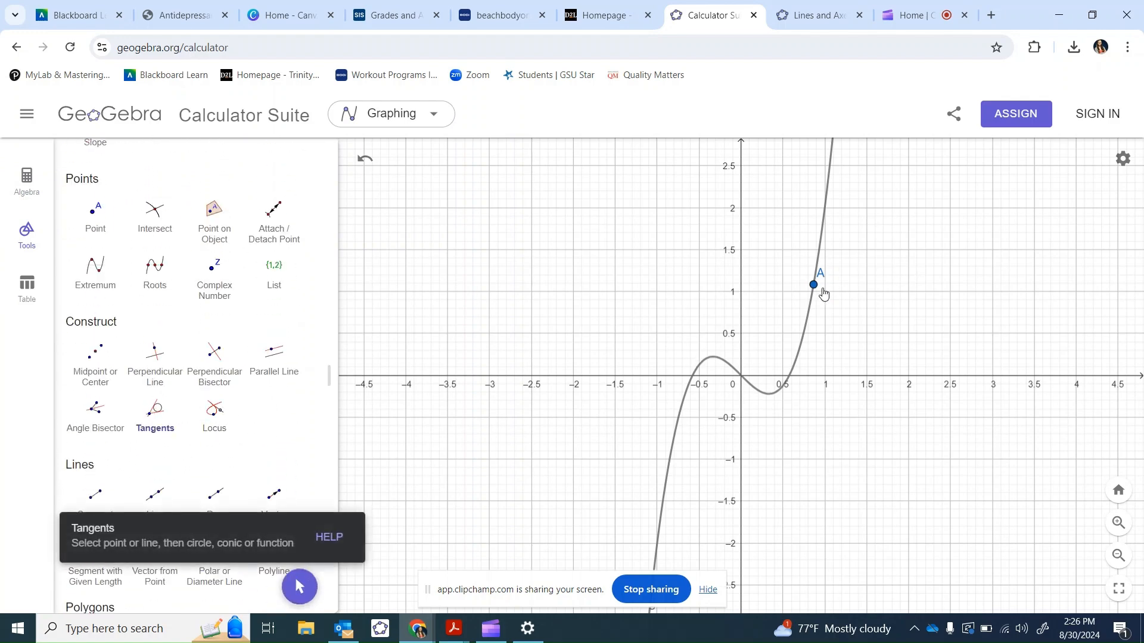
{"action": "left_click", "coordinate": [814, 286]}
{"action": "left_click", "coordinate": [809, 313]}
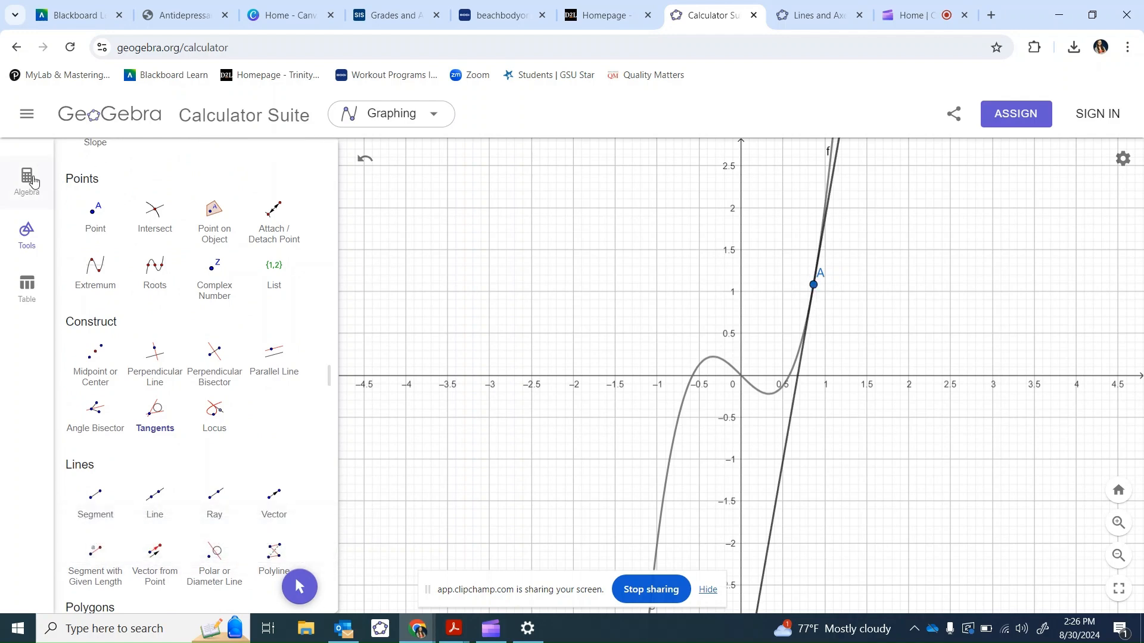
Step: Define s with the Slope(Line) command, entering g as the argument so the entry reads s = Slope(g)
{"action": "left_click", "coordinate": [31, 181]}
{"action": "left_click", "coordinate": [153, 318]}
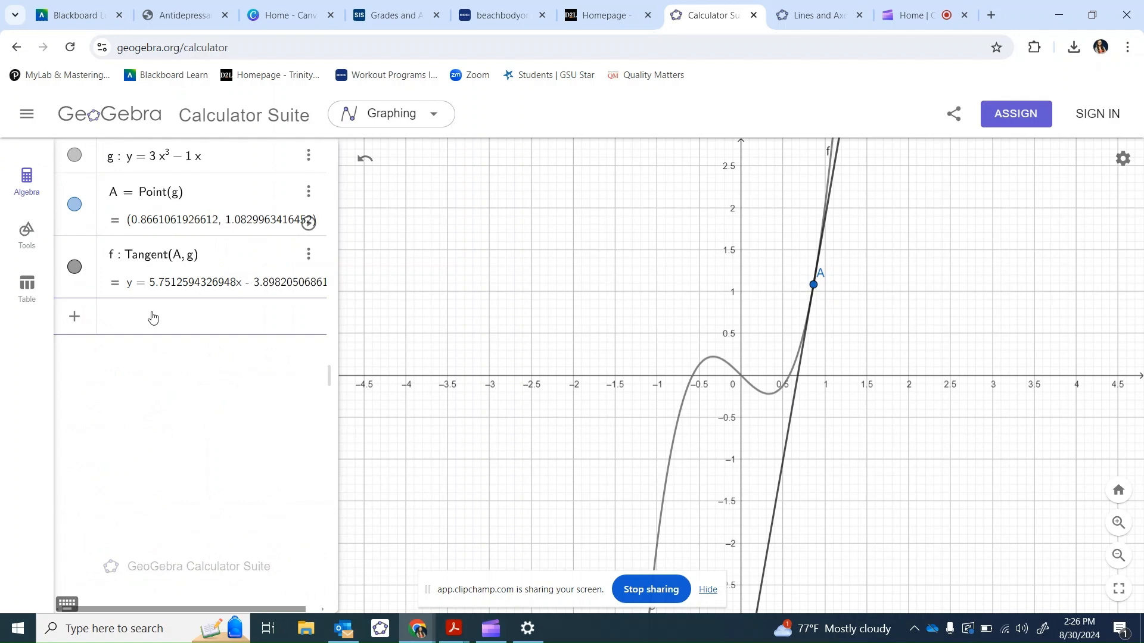
{"action": "type", "text": "s = Slope"}
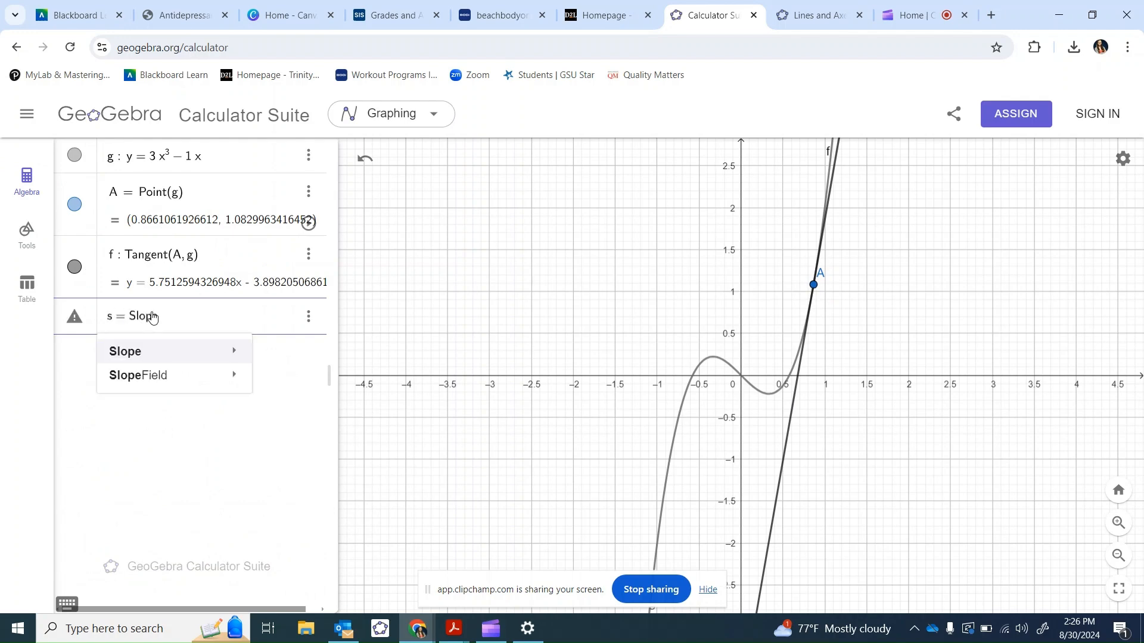
{"action": "mouse_move", "coordinate": [209, 356]}
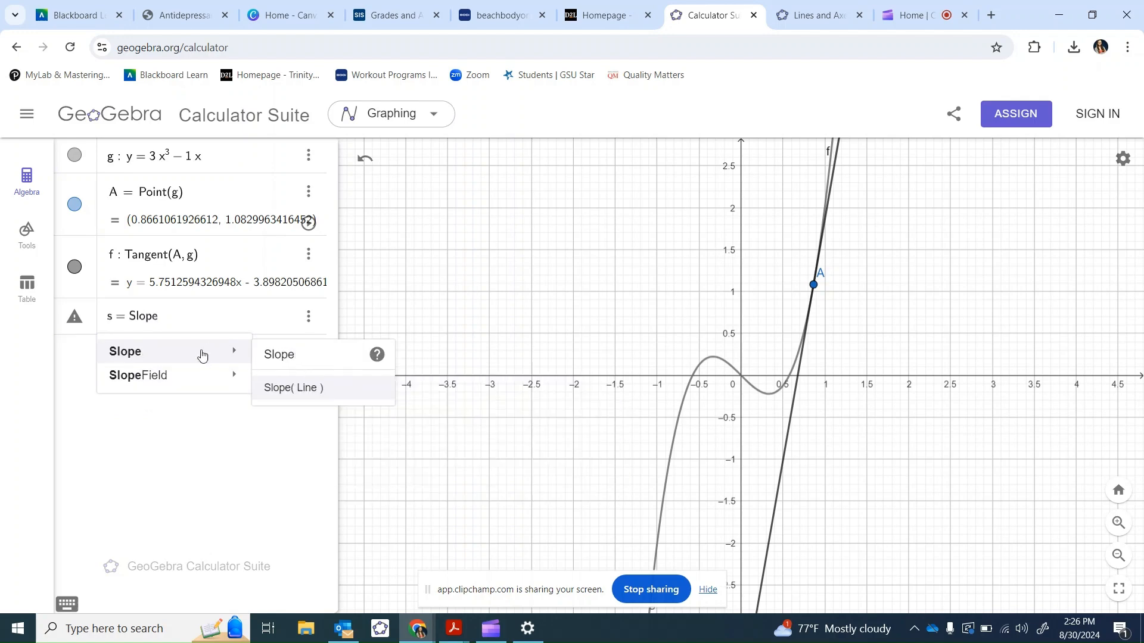
{"action": "left_click", "coordinate": [290, 388]}
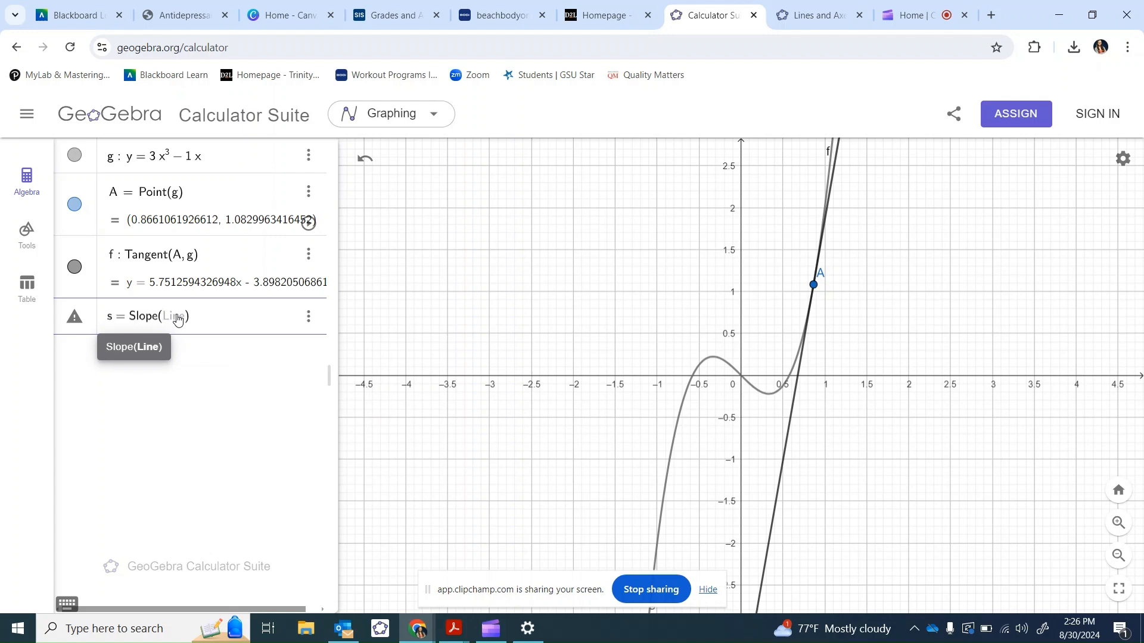
{"action": "type", "text": "g"}
{"action": "key", "text": "Return"}
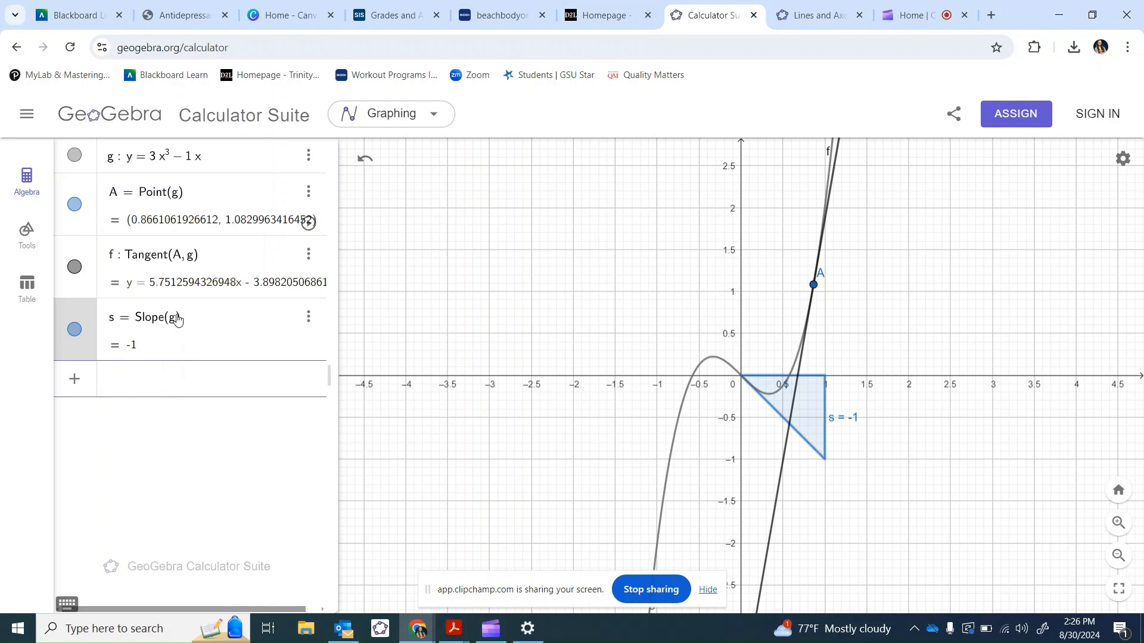
Step: Change the slope definition's argument to the tangent line so the entry reads s = Slope(f)
{"action": "left_click", "coordinate": [174, 322]}
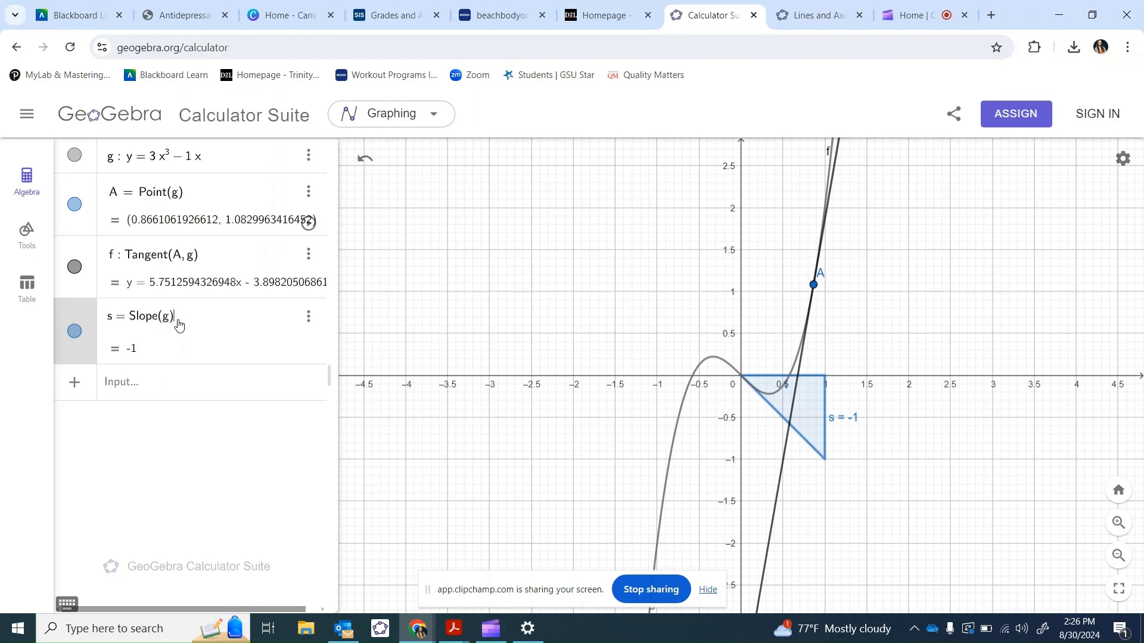
{"action": "key", "text": "BackSpace"}
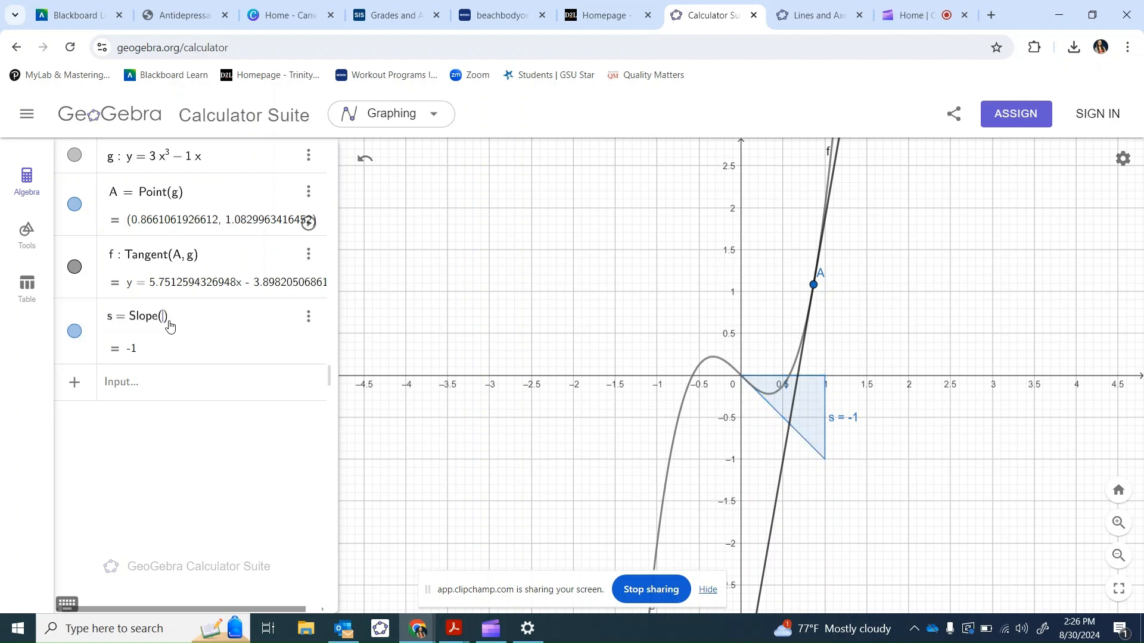
{"action": "type", "text": "f"}
{"action": "key", "text": "Return"}
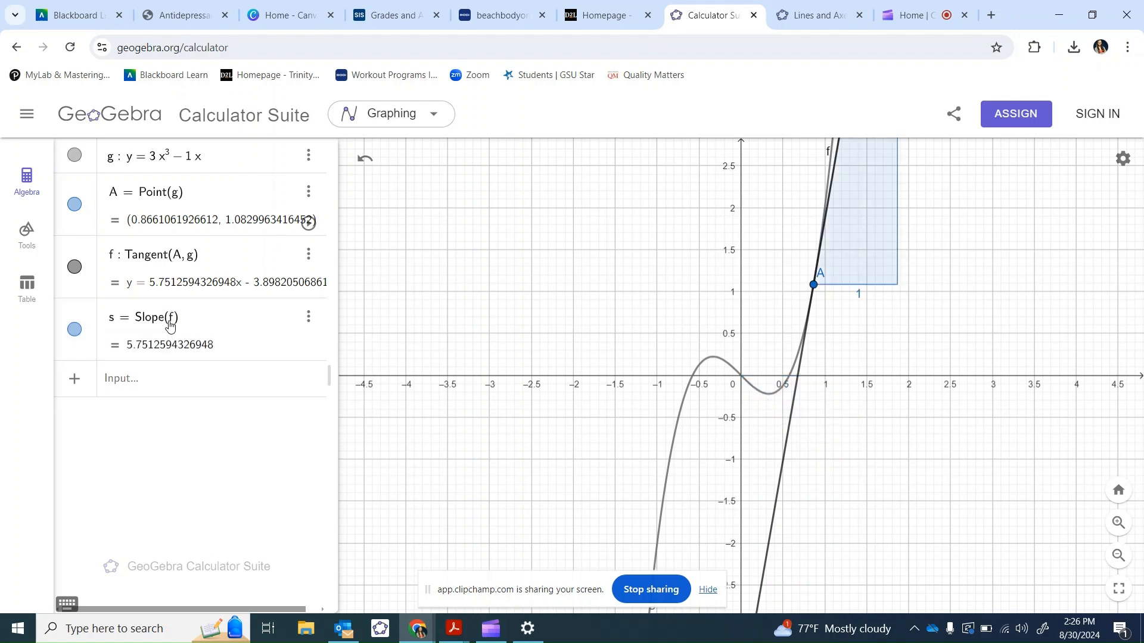
Step: Define the point S = (x(A), s) to plot the tangent's slope against A's x-coordinate
{"action": "left_click", "coordinate": [143, 383]}
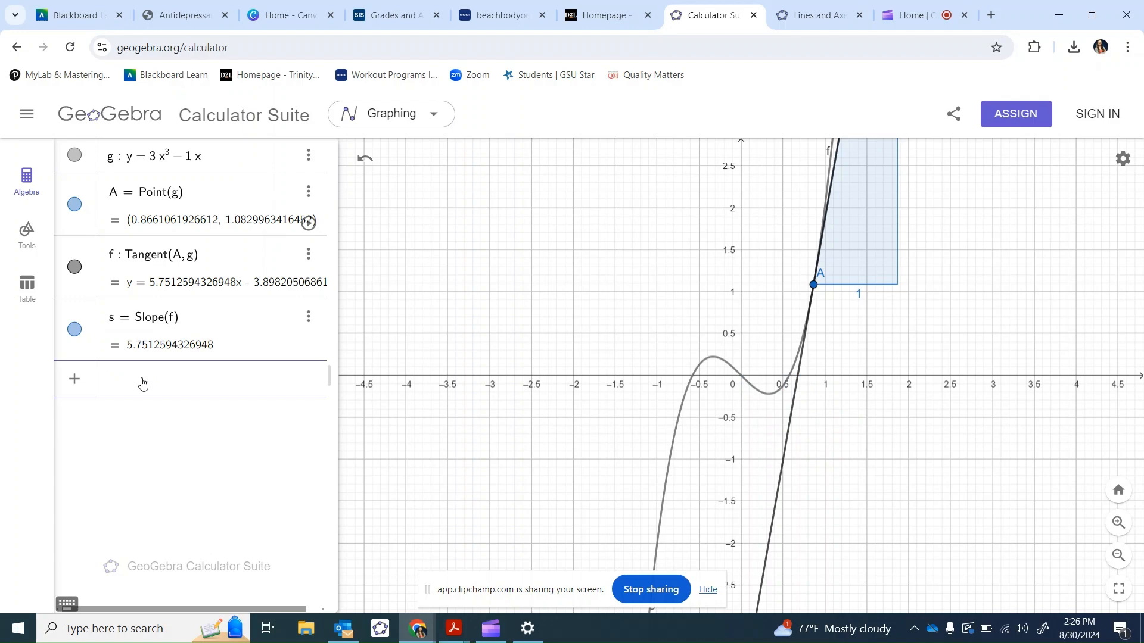
{"action": "type", "text": "S = (x(A)"}
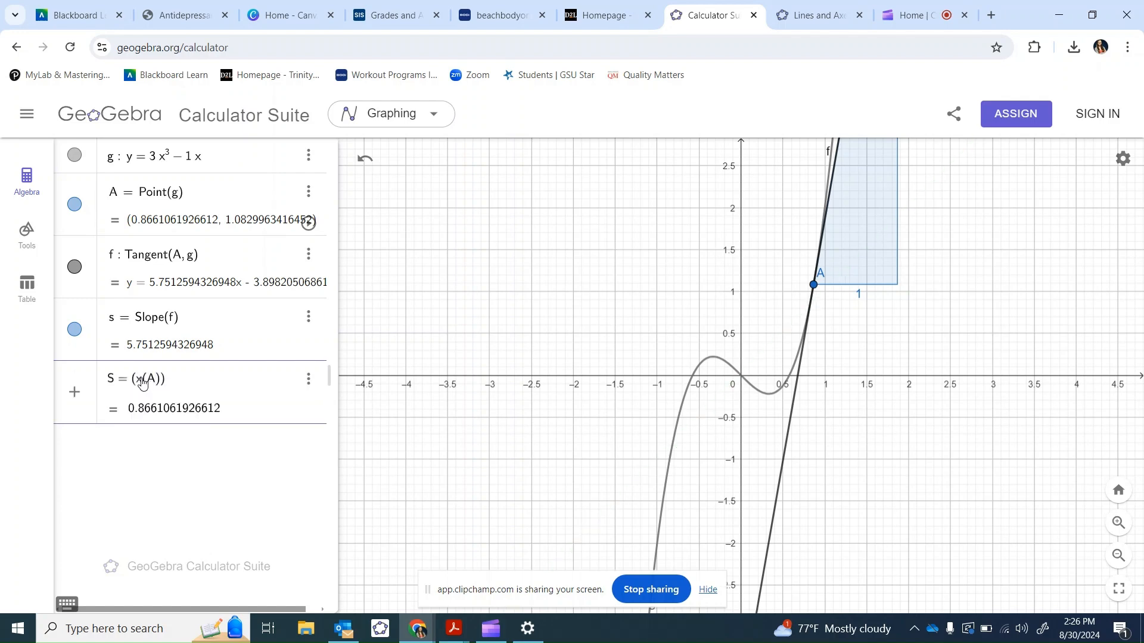
{"action": "type", "text": ", s"}
{"action": "key", "text": "Return"}
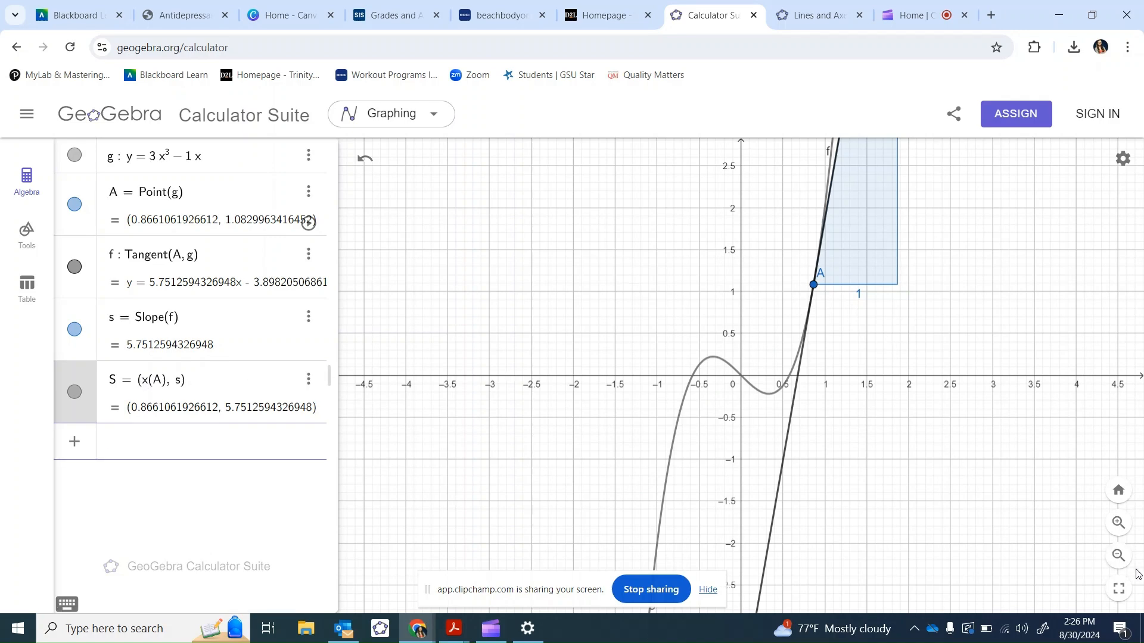
Step: Turn on the trace for point S in the graph
{"action": "left_click", "coordinate": [1117, 556]}
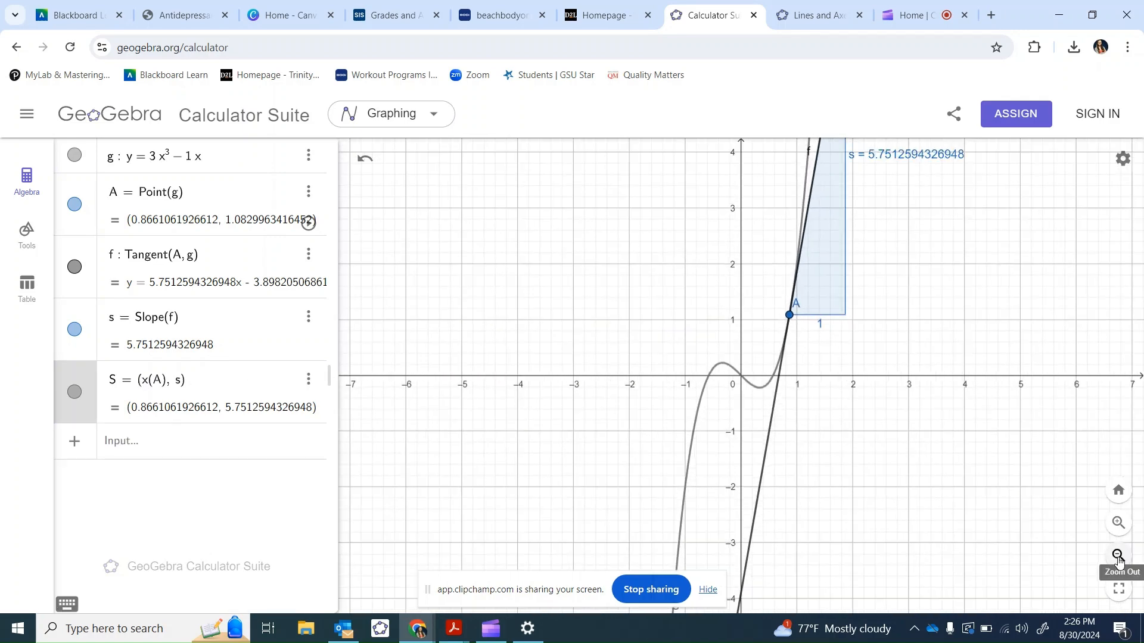
{"action": "left_click", "coordinate": [1118, 555]}
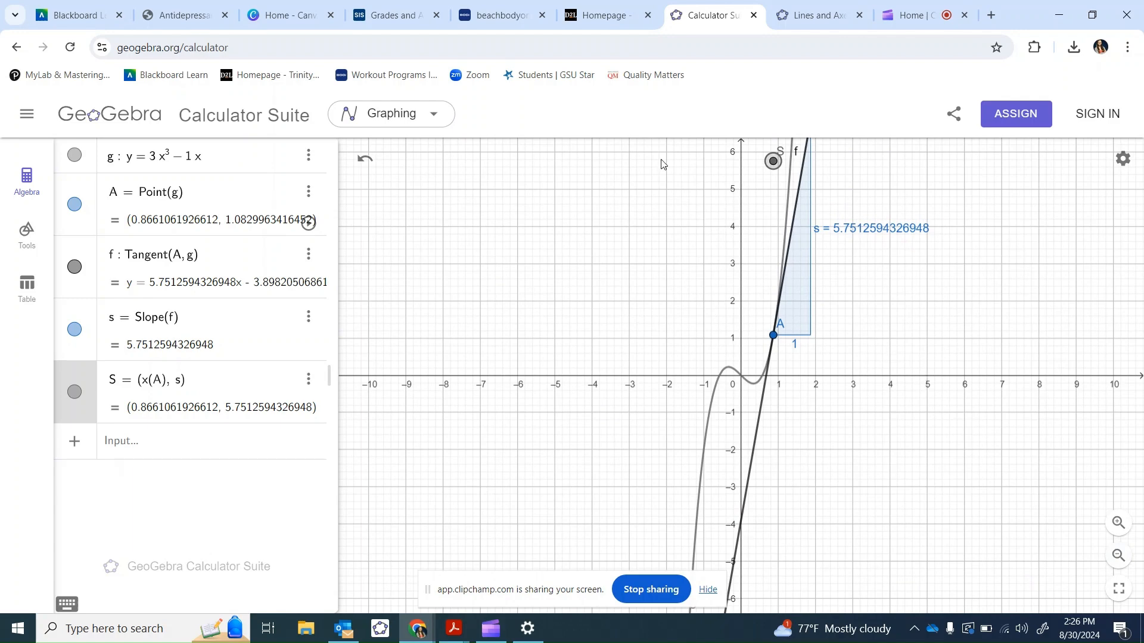
{"action": "right_click", "coordinate": [772, 162]}
{"action": "left_click", "coordinate": [817, 225]}
Step: Move point A along cubic g to trace S on both sides of the y-axis, ending at about (0.37, -0.22)
{"action": "left_click", "coordinate": [776, 337]}
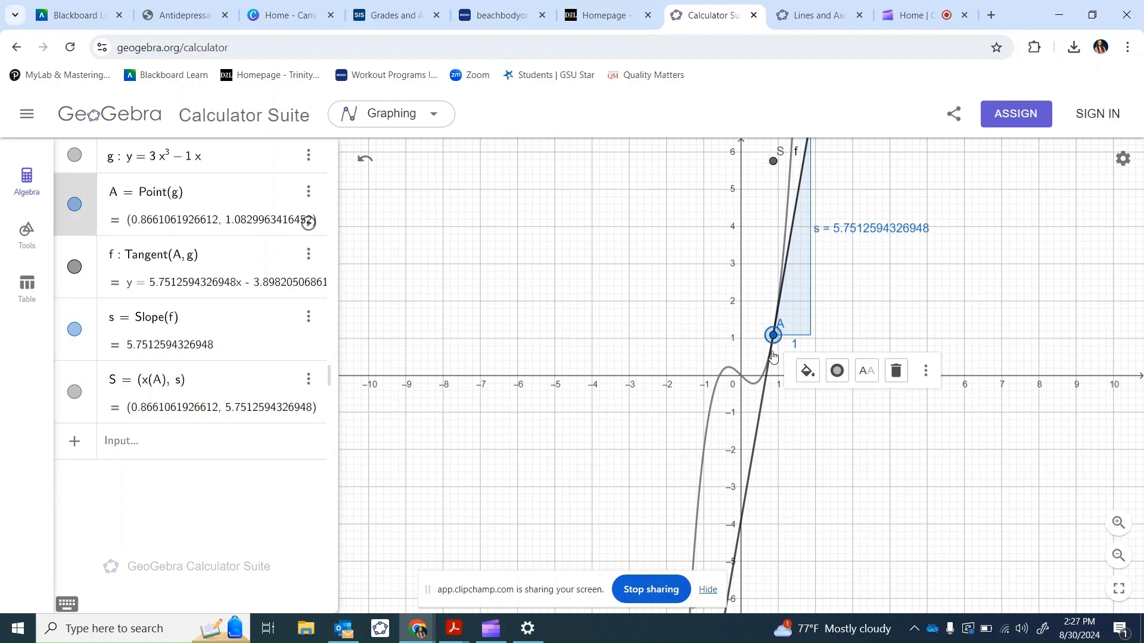
{"action": "left_click_drag", "start_coordinate": [775, 341], "coordinate": [771, 345]}
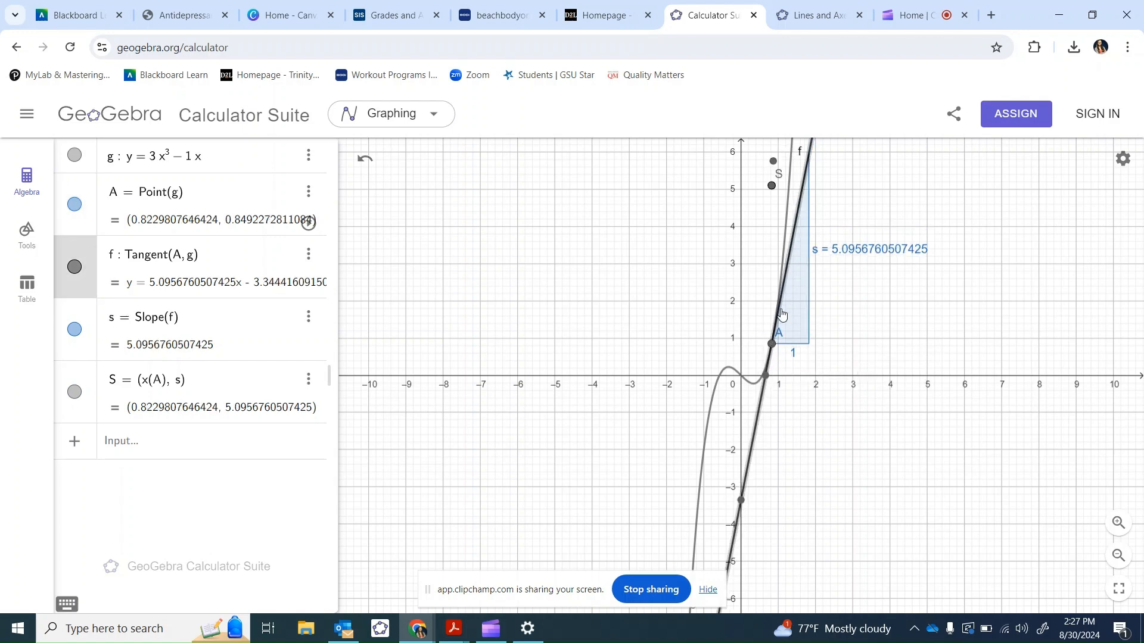
{"action": "mouse_move", "coordinate": [769, 362]}
{"action": "left_mouse_down"}
{"action": "mouse_move", "coordinate": [750, 390]}
{"action": "mouse_move", "coordinate": [732, 384]}
{"action": "mouse_move", "coordinate": [760, 378]}
{"action": "mouse_move", "coordinate": [717, 379]}
{"action": "mouse_move", "coordinate": [705, 448]}
{"action": "mouse_move", "coordinate": [725, 367]}
{"action": "mouse_move", "coordinate": [748, 388]}
{"action": "mouse_move", "coordinate": [770, 373]}
{"action": "mouse_move", "coordinate": [777, 341]}
{"action": "mouse_move", "coordinate": [758, 398]}
{"action": "left_mouse_up"}
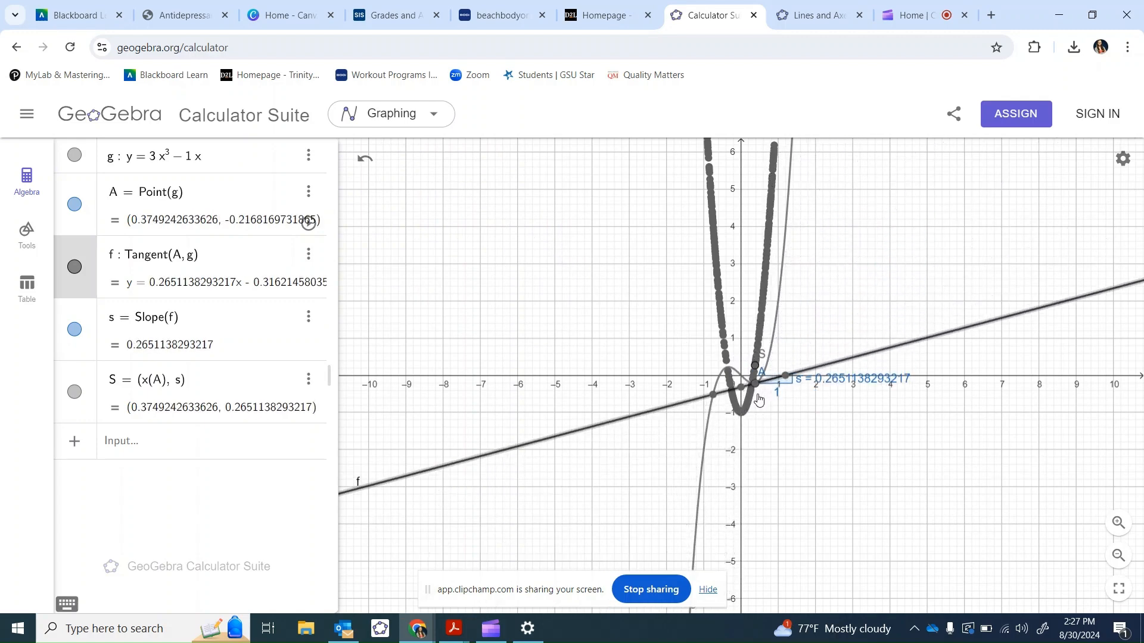
Step: Define Der(x) = Derivative(3x^3 - 1x) with the Derivative(Function) command
{"action": "left_click", "coordinate": [200, 451]}
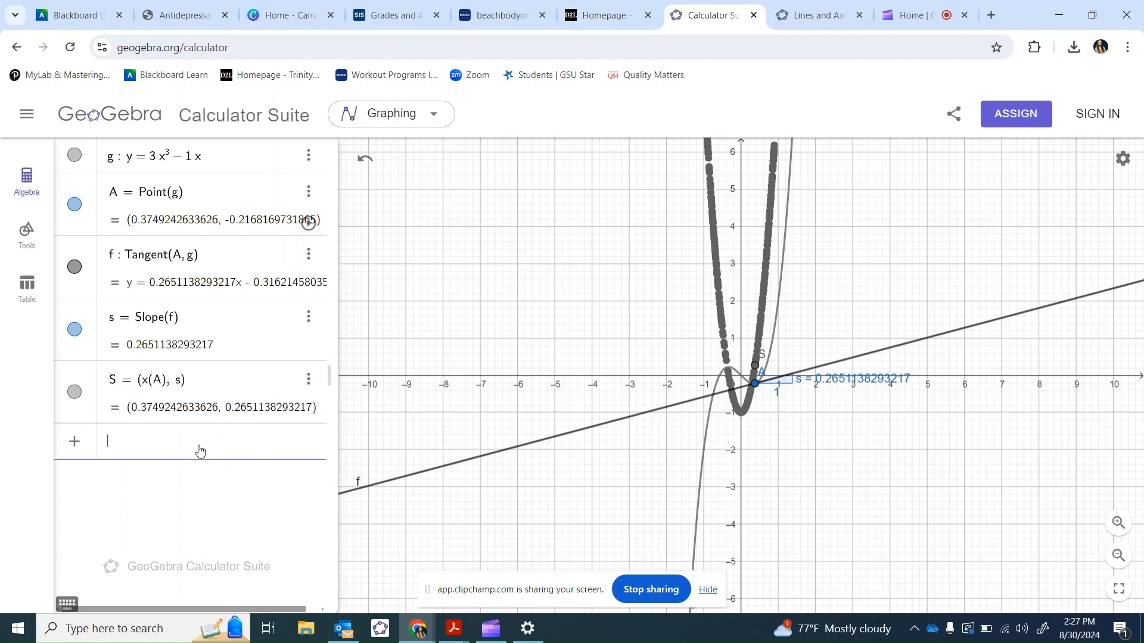
{"action": "type", "text": "Der"}
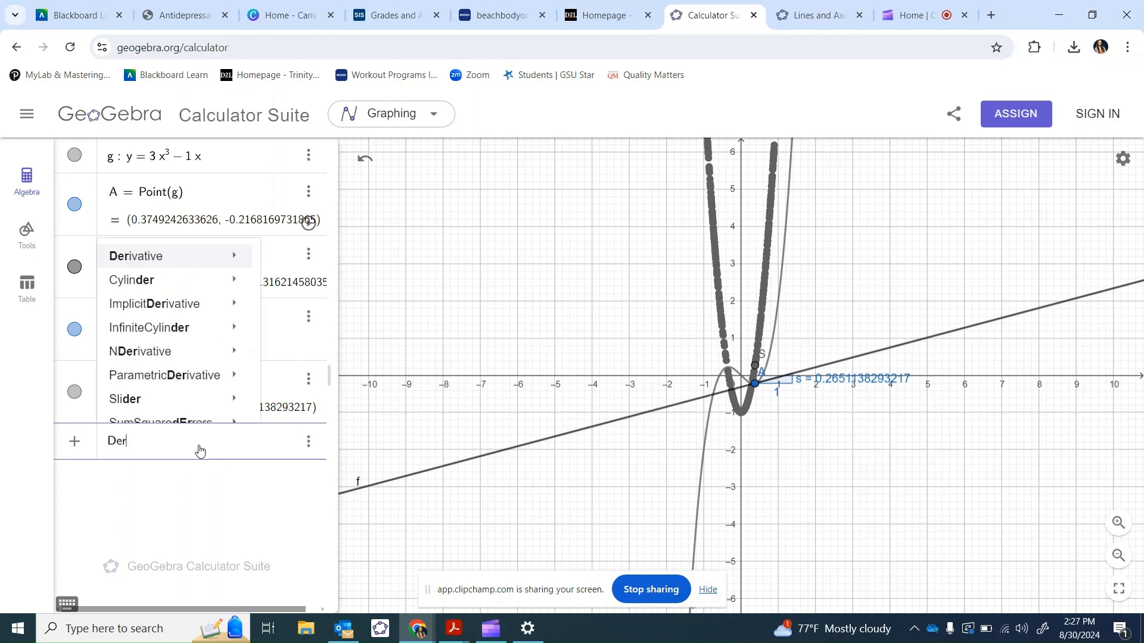
{"action": "key", "text": "Return"}
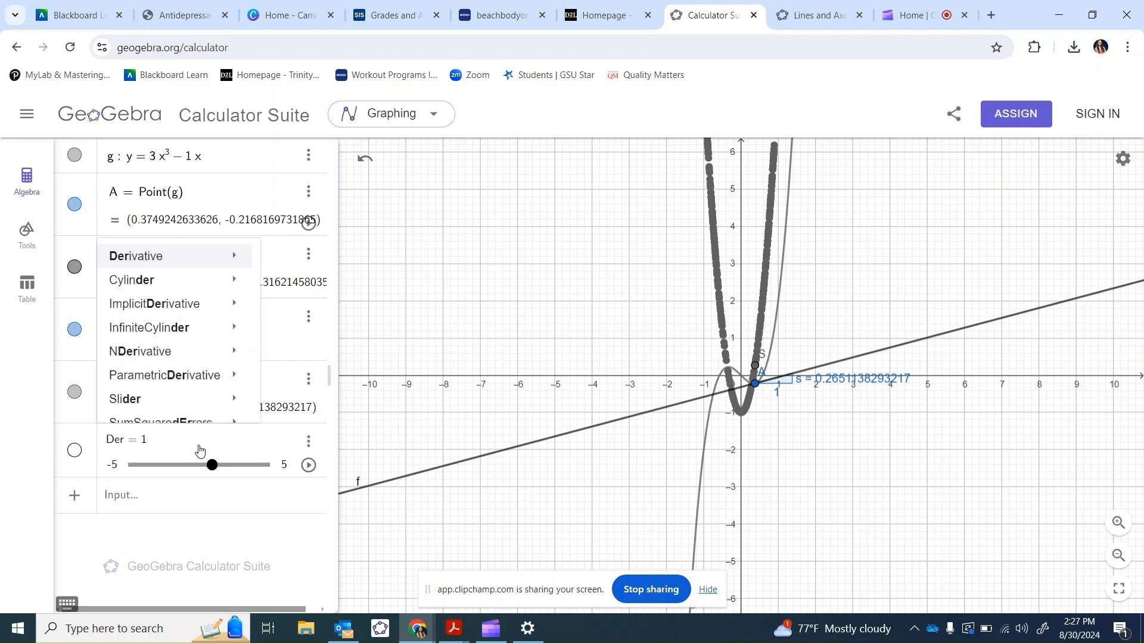
{"action": "left_click", "coordinate": [175, 451]}
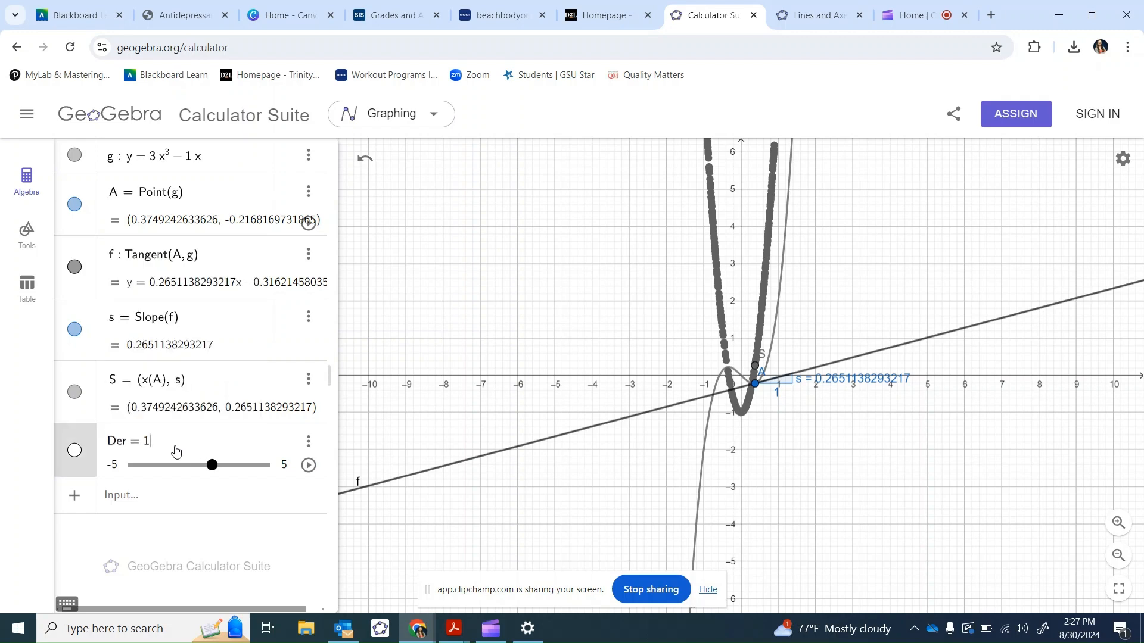
{"action": "key", "text": "BackSpace"}
{"action": "key", "text": "BackSpace"}
{"action": "key", "text": "BackSpace"}
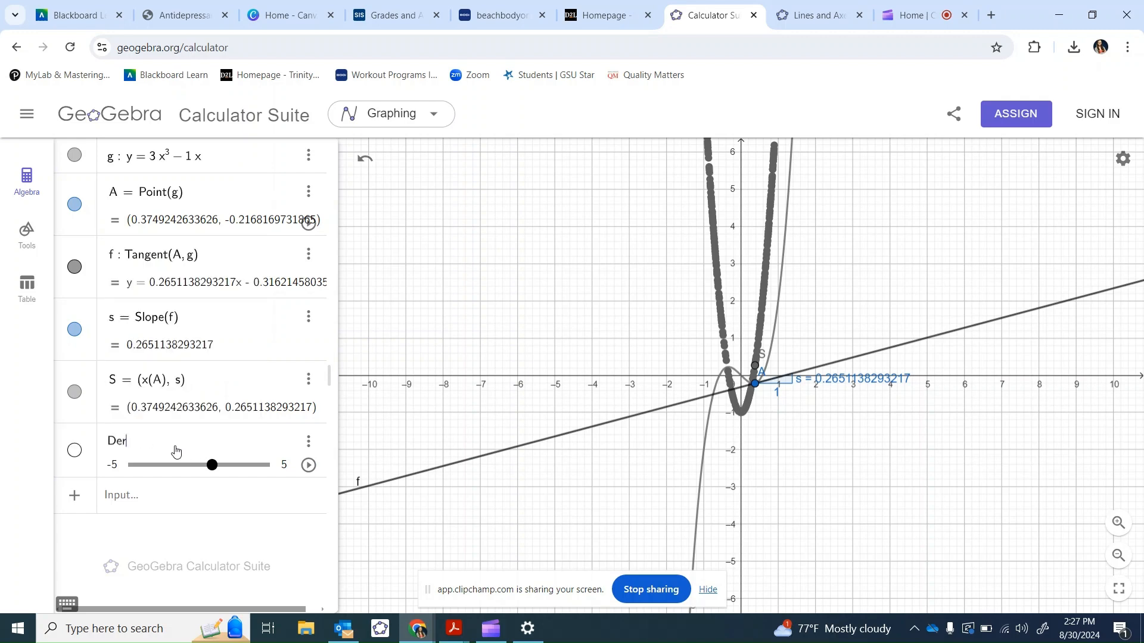
{"action": "type", "text": "iv"}
{"action": "mouse_move", "coordinate": [192, 499]}
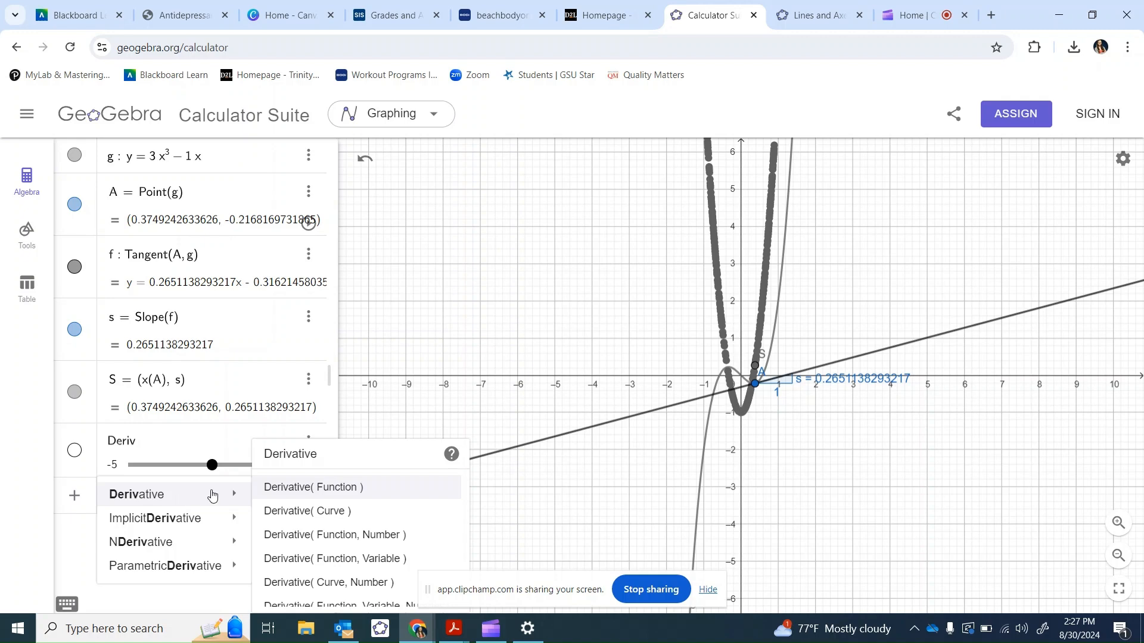
{"action": "left_click", "coordinate": [295, 491]}
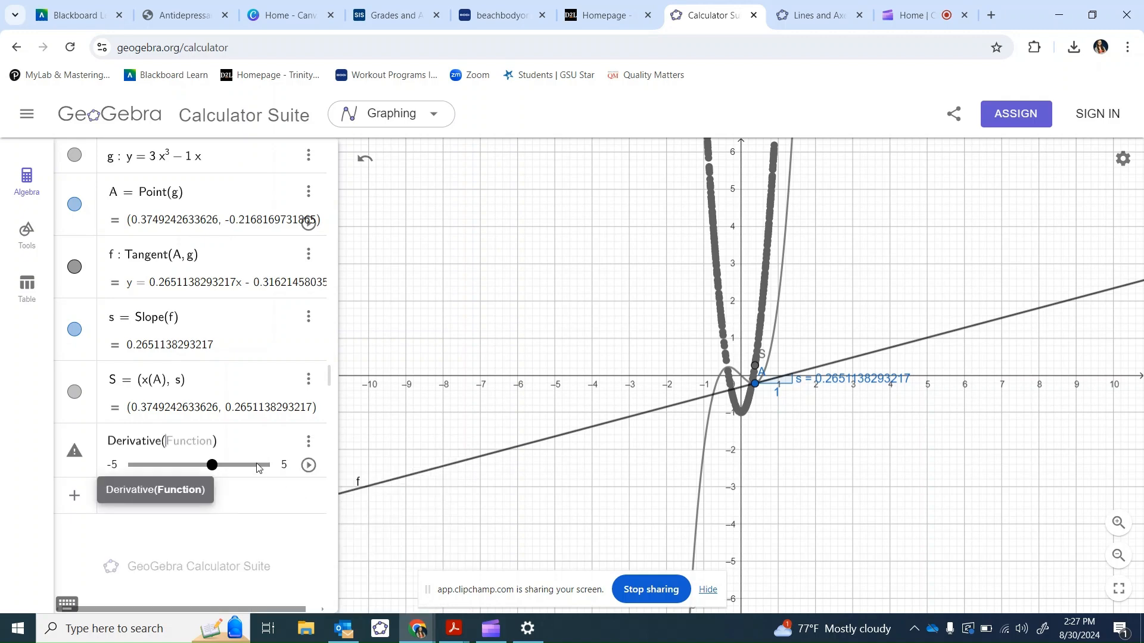
{"action": "type", "text": "3x"}
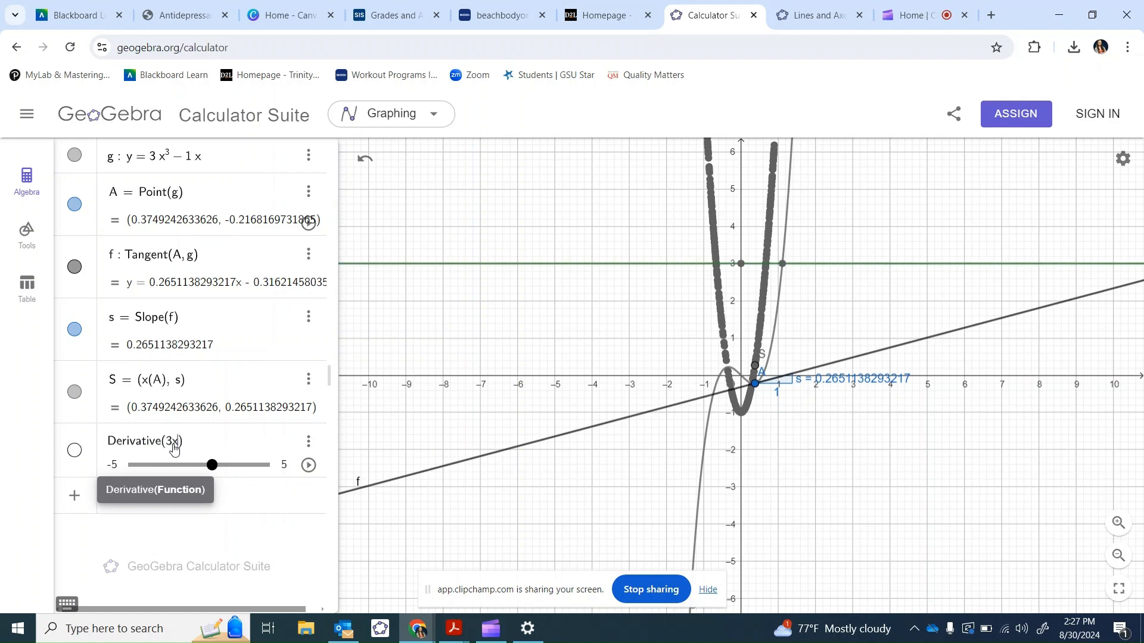
{"action": "type", "text": "^3-1x"}
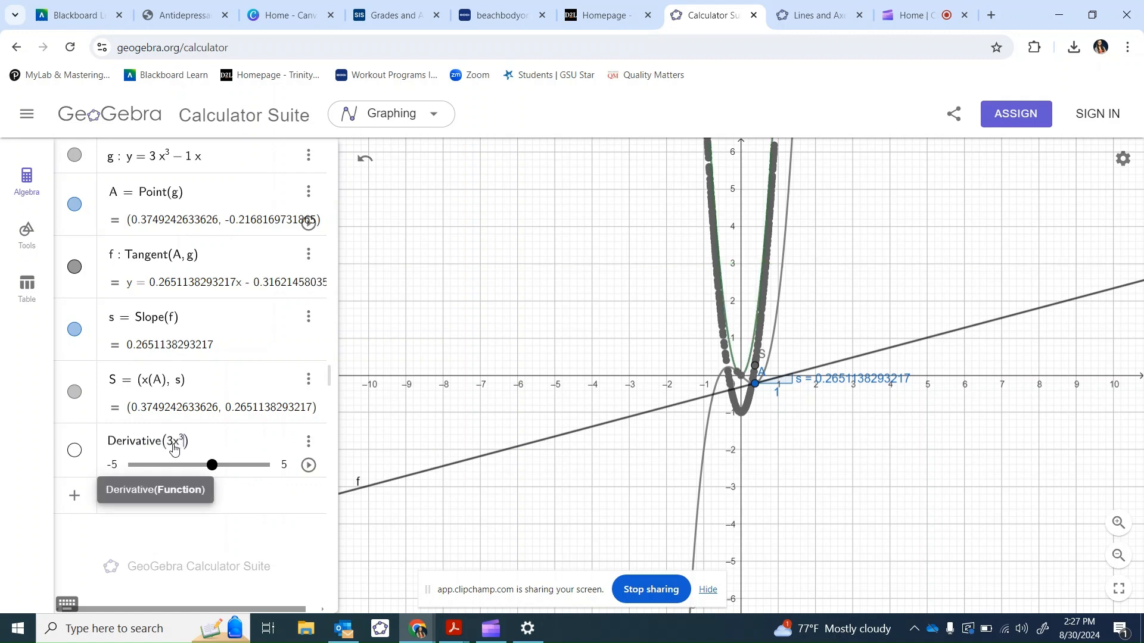
{"action": "key", "text": "Return"}
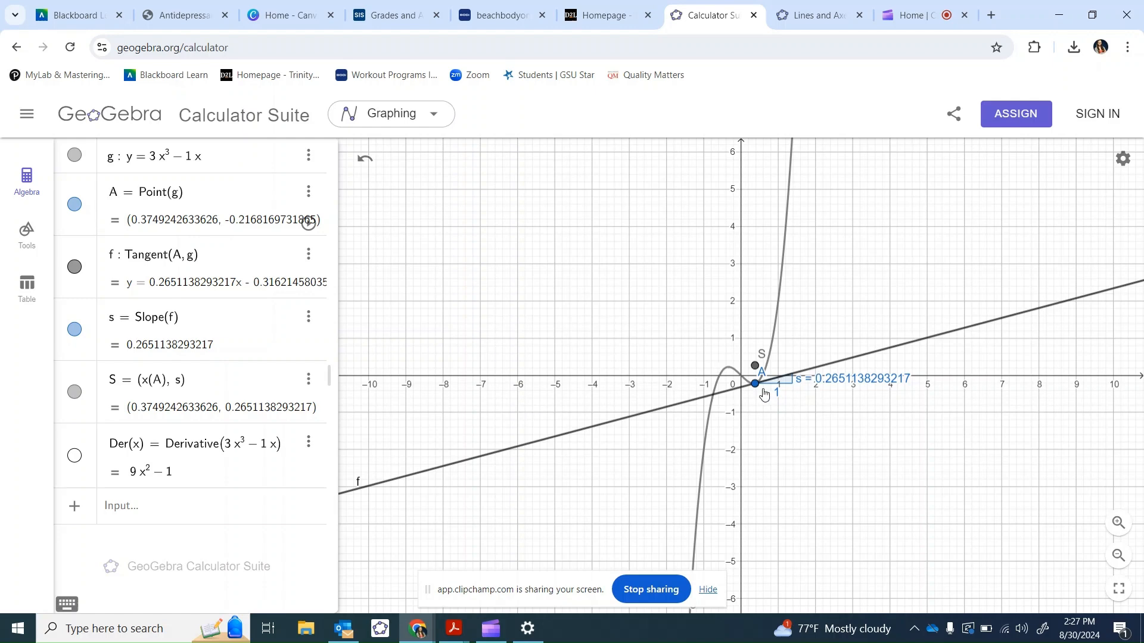
Step: Show the Der(x) graph and move point A along cubic g to about (0.77, 0.60), tracing S over the derivative
{"action": "left_click", "coordinate": [75, 461]}
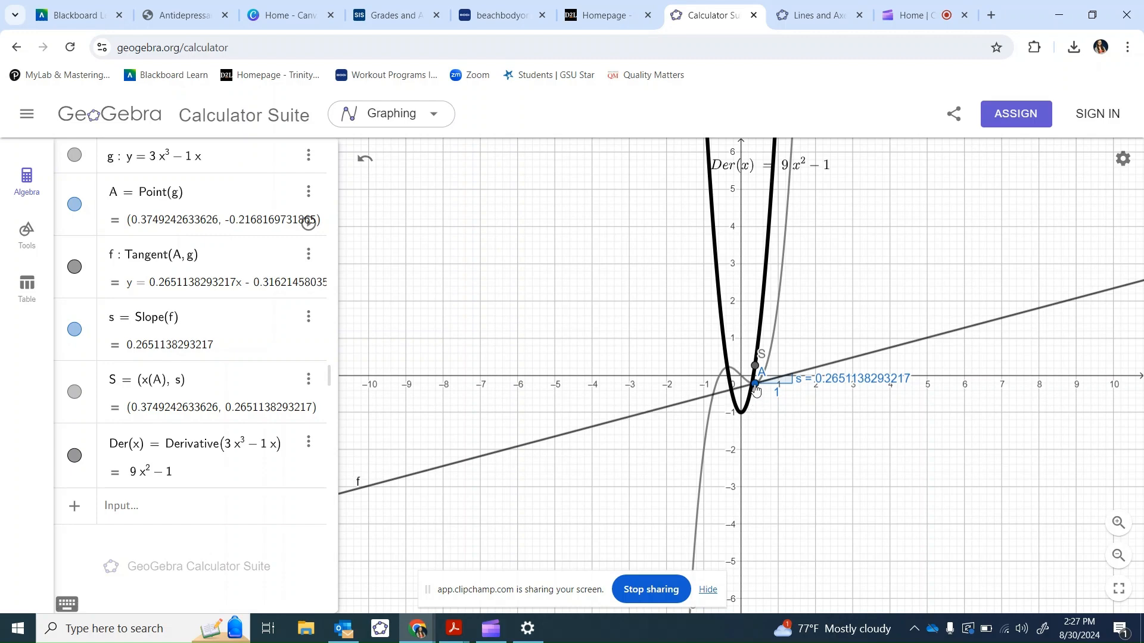
{"action": "mouse_move", "coordinate": [755, 390]}
{"action": "left_mouse_down"}
{"action": "mouse_move", "coordinate": [773, 351]}
{"action": "mouse_move", "coordinate": [779, 381]}
{"action": "mouse_move", "coordinate": [712, 403]}
{"action": "mouse_move", "coordinate": [728, 368]}
{"action": "mouse_move", "coordinate": [763, 380]}
{"action": "mouse_move", "coordinate": [770, 356]}
{"action": "mouse_move", "coordinate": [780, 361]}
{"action": "left_mouse_up"}
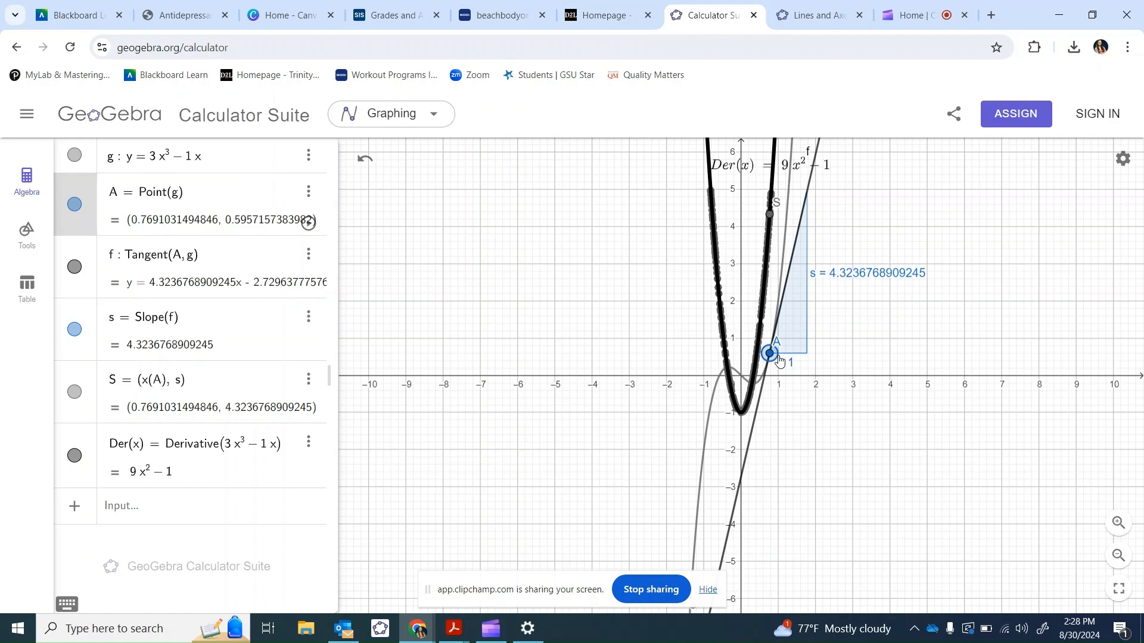
Step: Clear the whole construction and discard the unsaved changes
{"action": "left_click", "coordinate": [27, 115]}
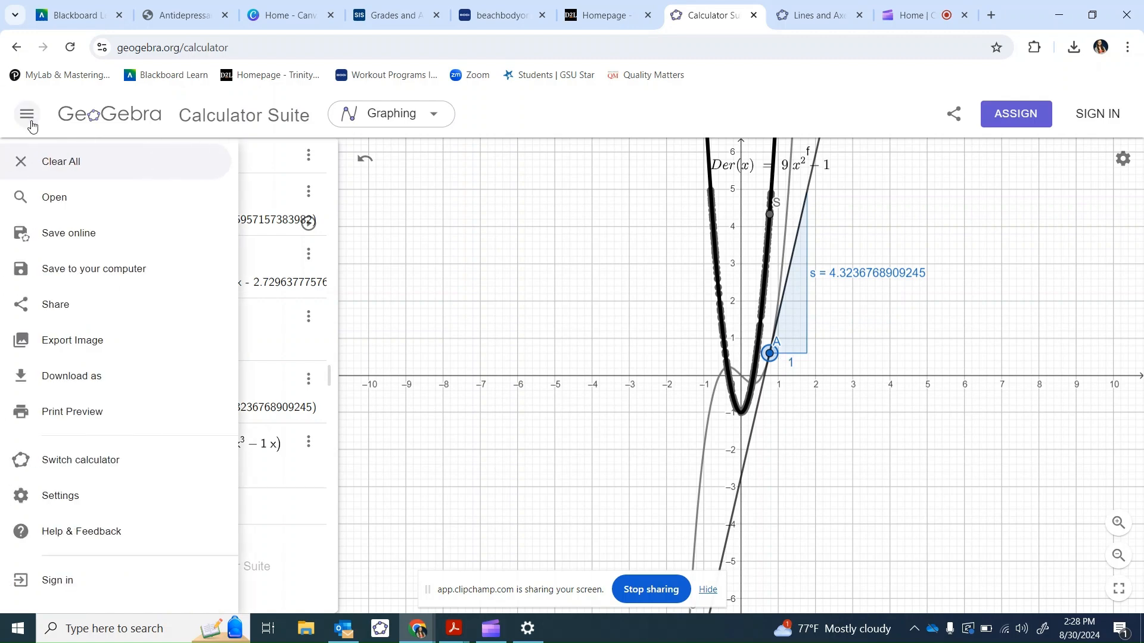
{"action": "left_click", "coordinate": [97, 170]}
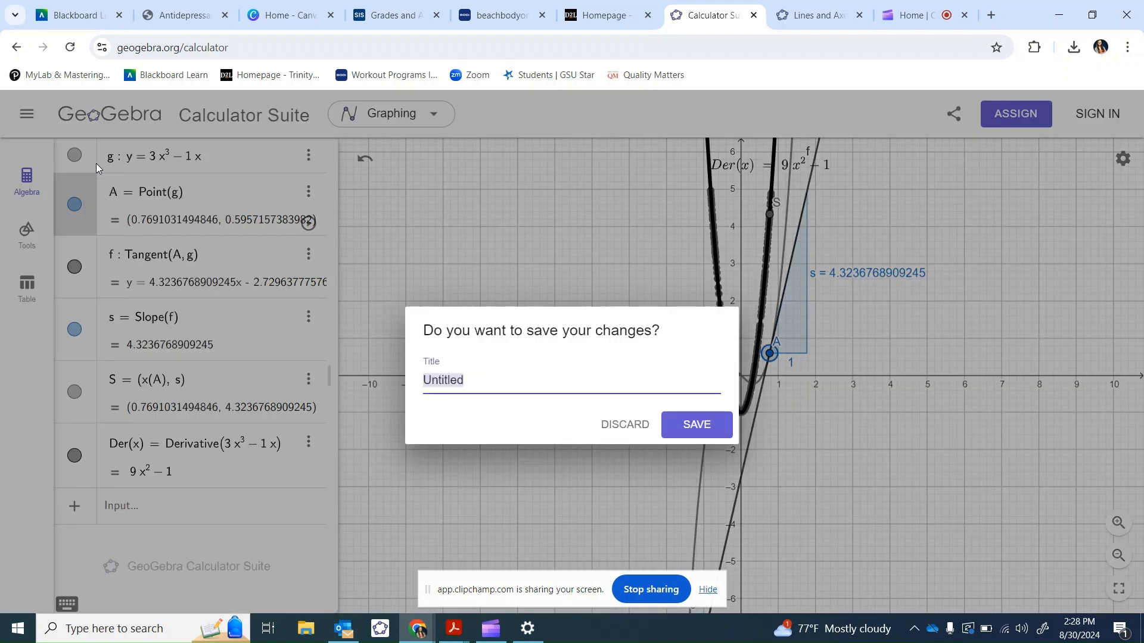
{"action": "left_click", "coordinate": [633, 430]}
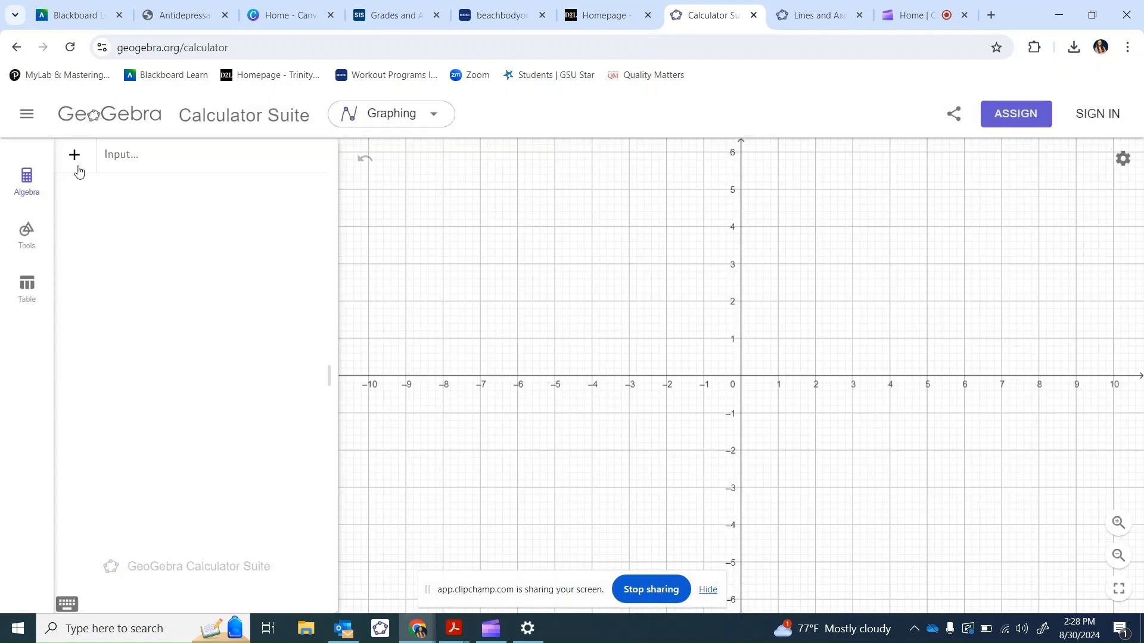
Step: Place three number sliders a, b and c with the Slider tool, each set to 1 with the default -5 to 5 interval
{"action": "left_click", "coordinate": [24, 244]}
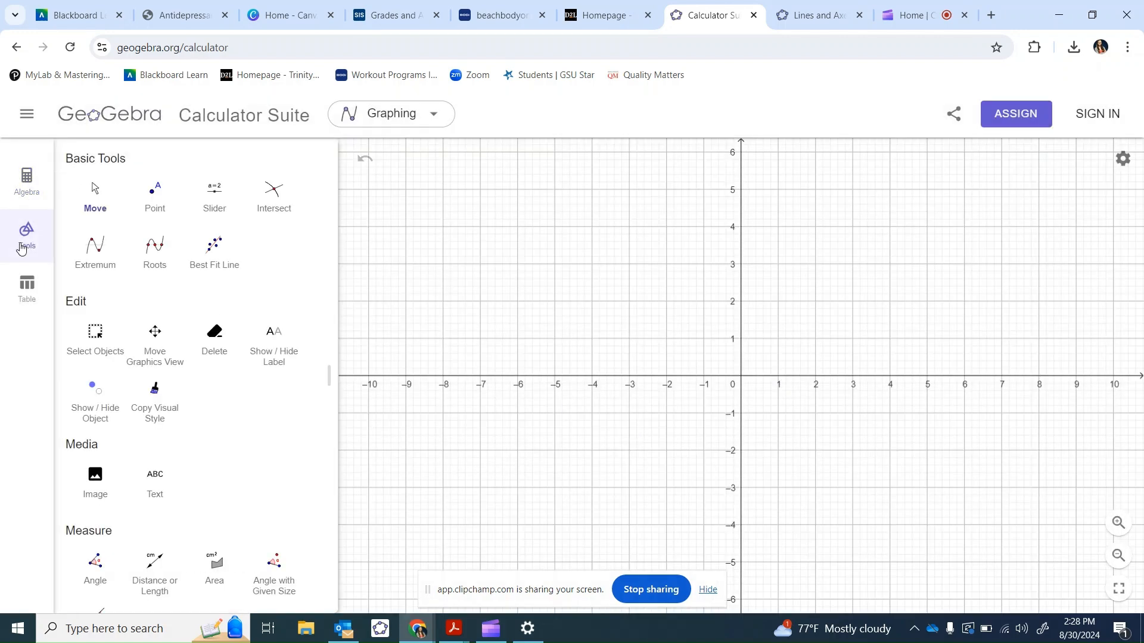
{"action": "left_click", "coordinate": [218, 191]}
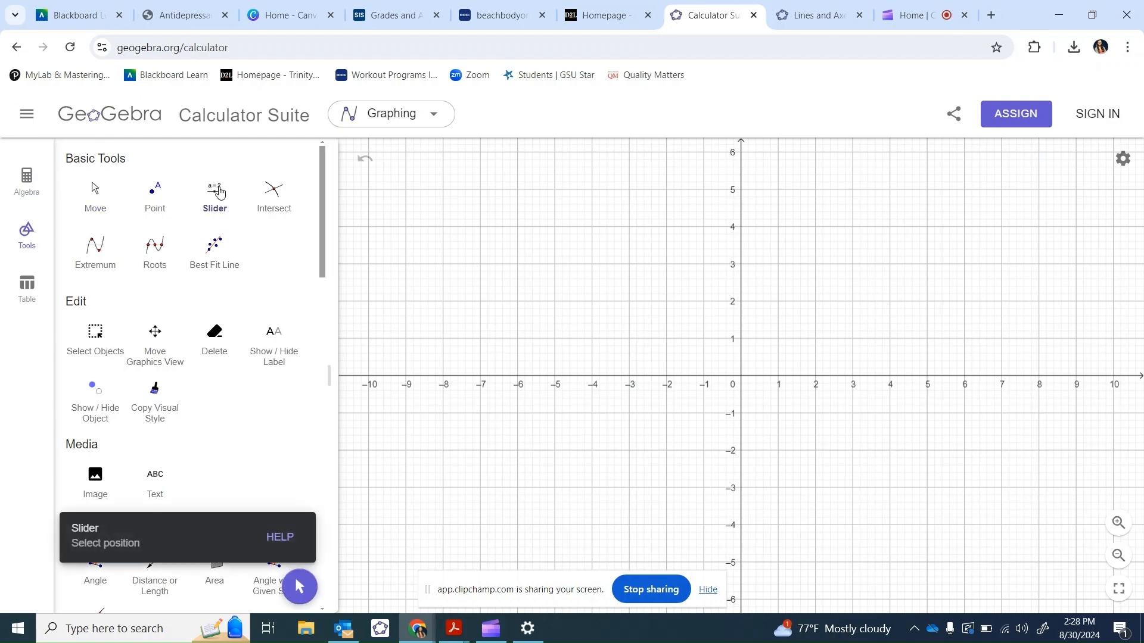
{"action": "left_click", "coordinate": [419, 180]}
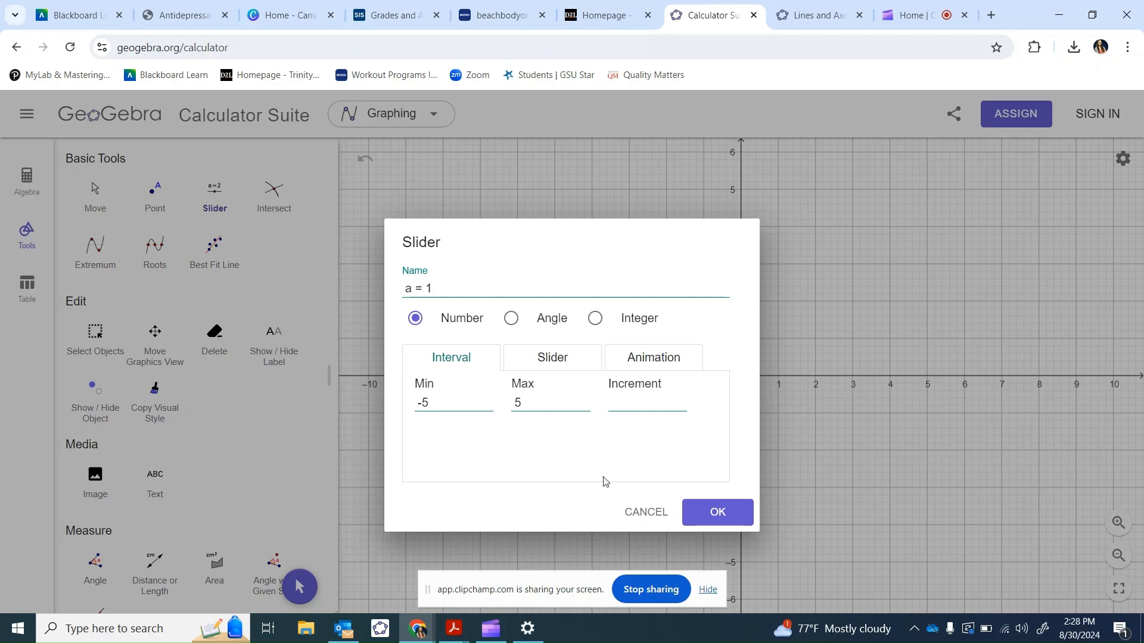
{"action": "left_click", "coordinate": [724, 513]}
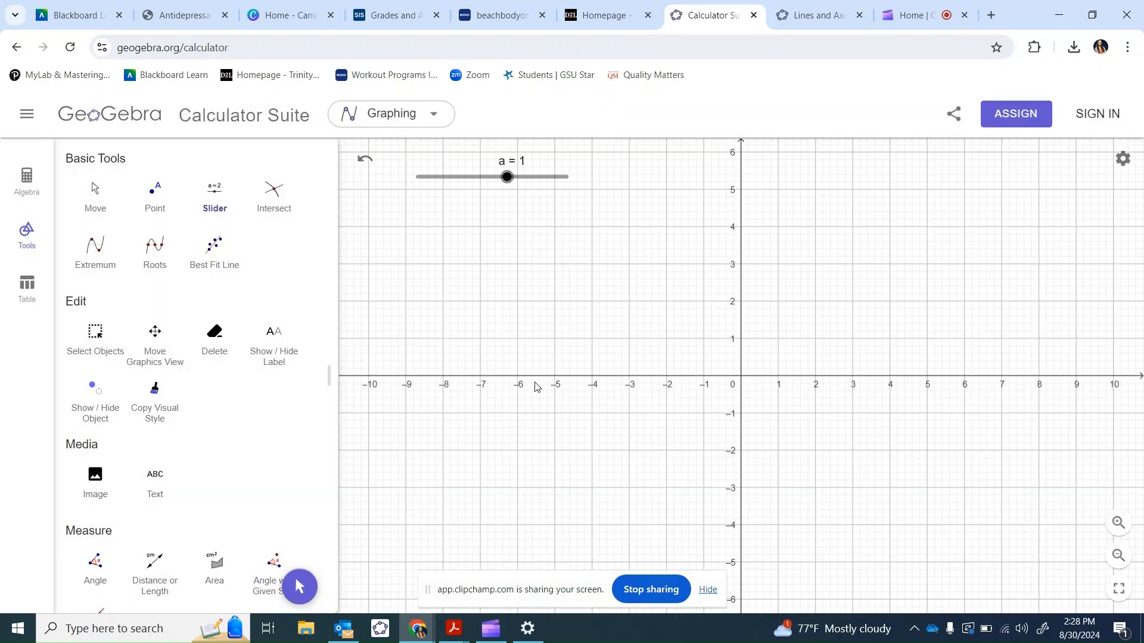
{"action": "left_click", "coordinate": [439, 207]}
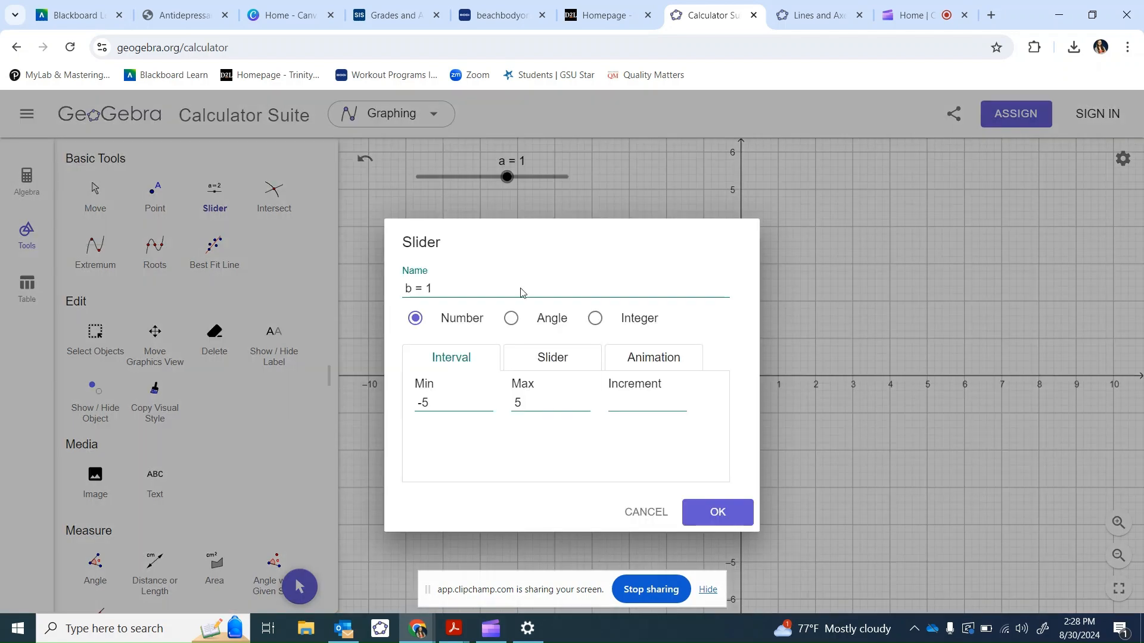
{"action": "left_click", "coordinate": [715, 513]}
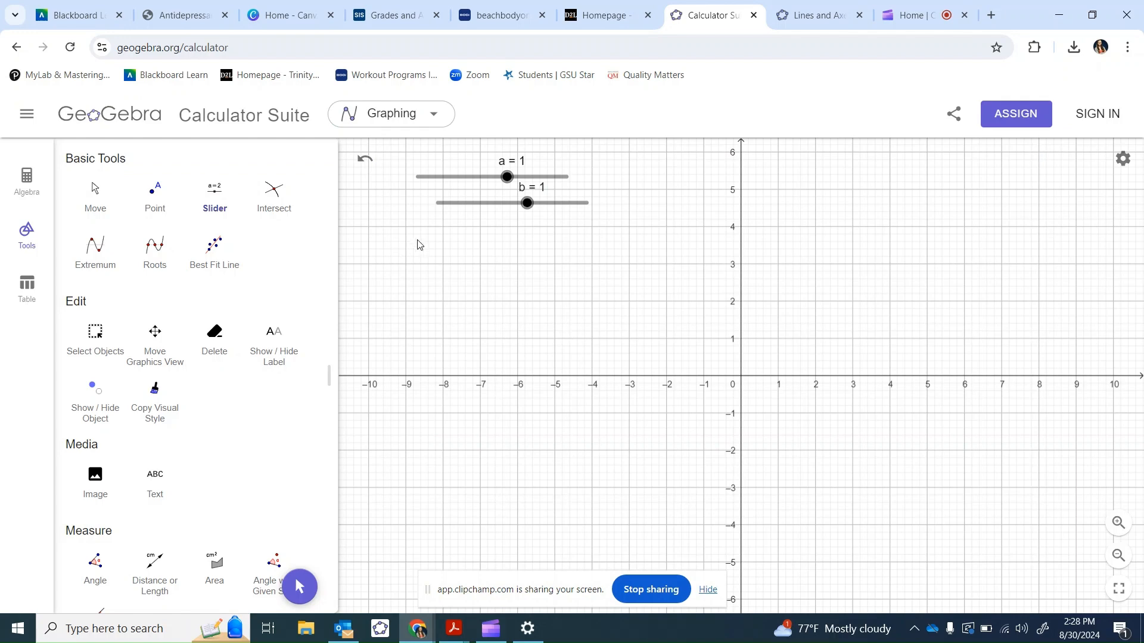
{"action": "left_click", "coordinate": [448, 236]}
{"action": "left_click", "coordinate": [718, 513]}
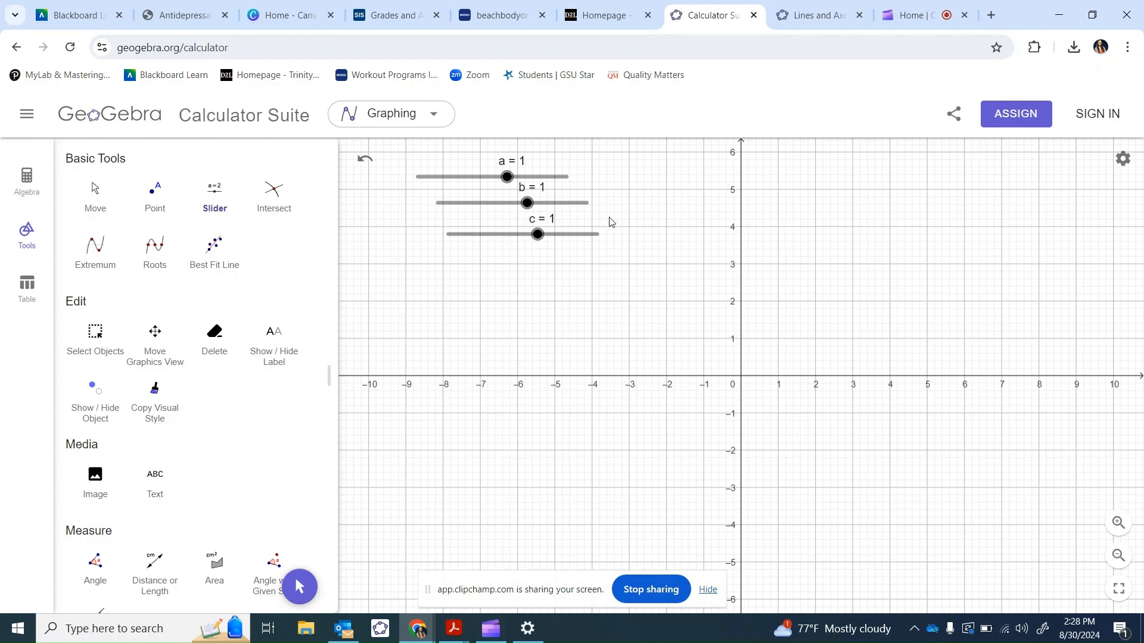
Step: Open the settings of slider a to review its interval, increment and animation options
{"action": "right_click", "coordinate": [514, 182]}
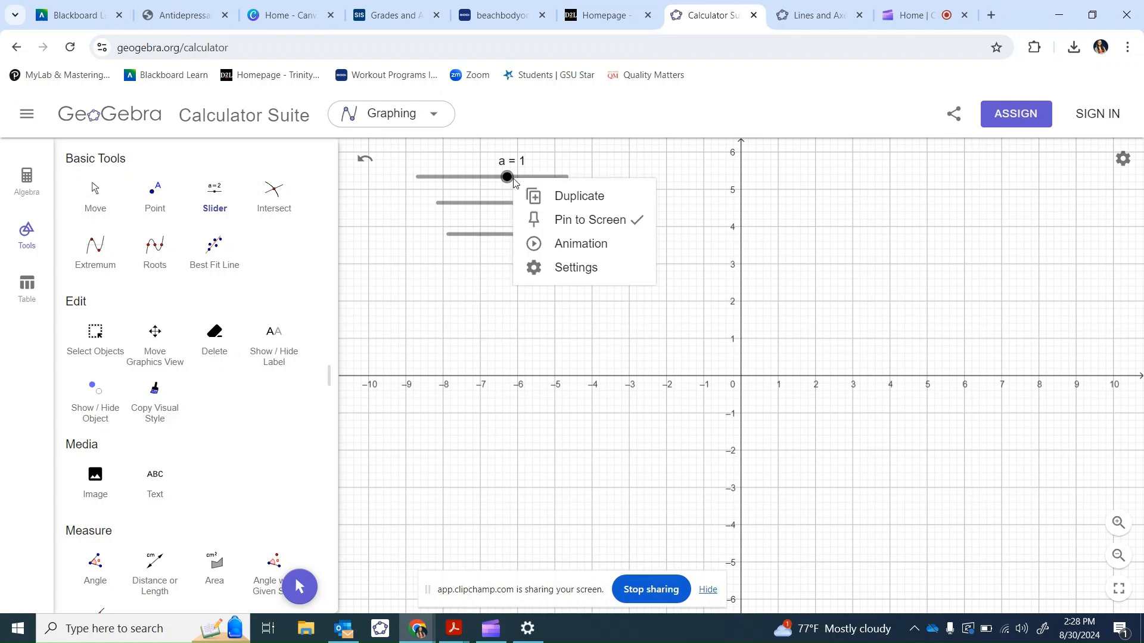
{"action": "left_click", "coordinate": [577, 268]}
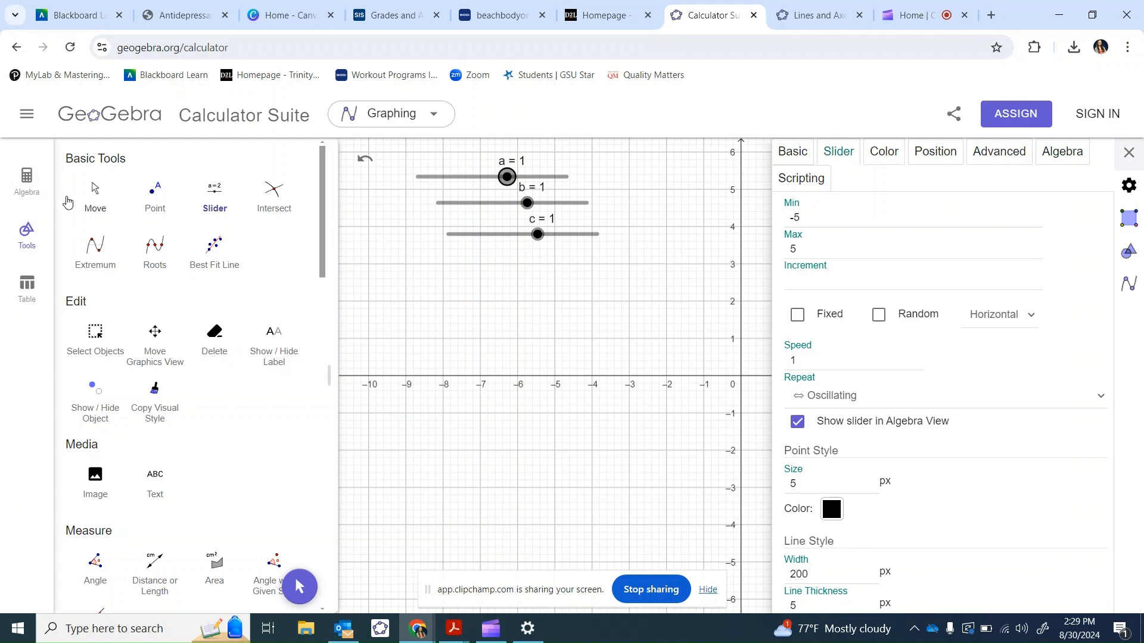
Step: Return to the algebra list, close slider a's settings, and begin a new expression with f(x) =
{"action": "left_click", "coordinate": [27, 179]}
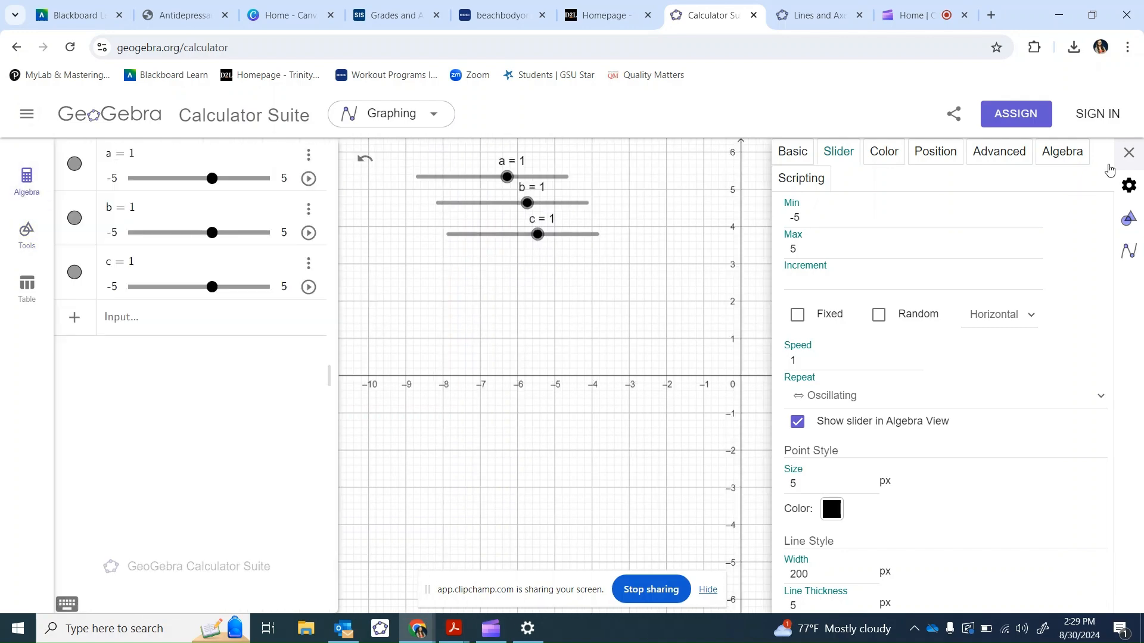
{"action": "left_click", "coordinate": [1128, 153]}
{"action": "left_click", "coordinate": [179, 324]}
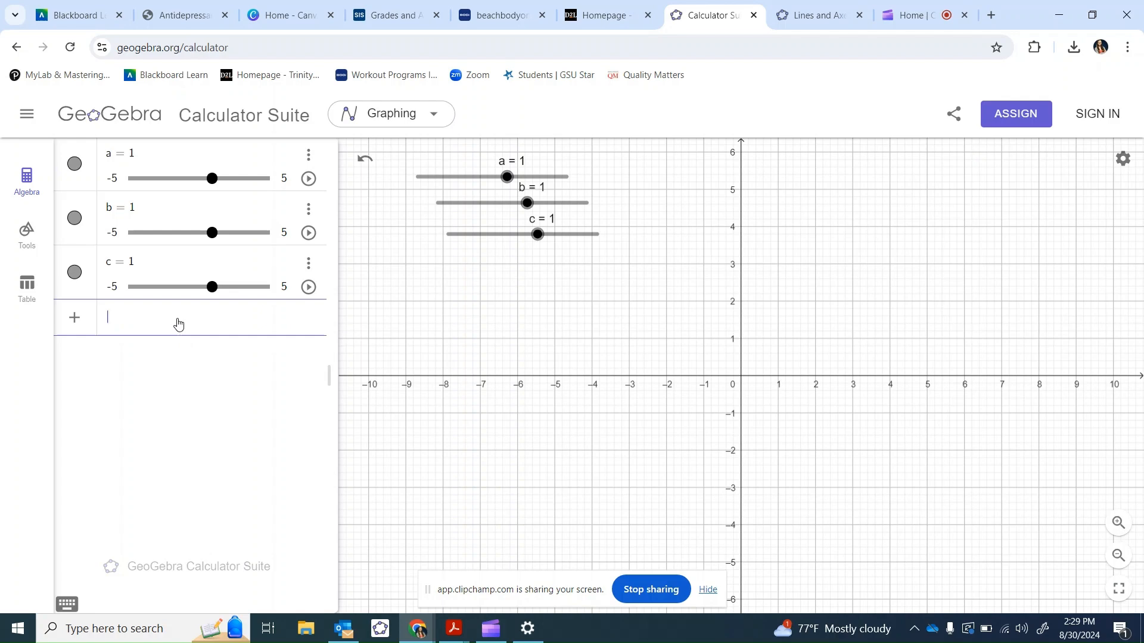
{"action": "type", "text": "f(x)="}
Step: Try writing the sine directly after a without a multiplication sign, and erase it again to leave f(x) = a
{"action": "type", "text": "aSin"}
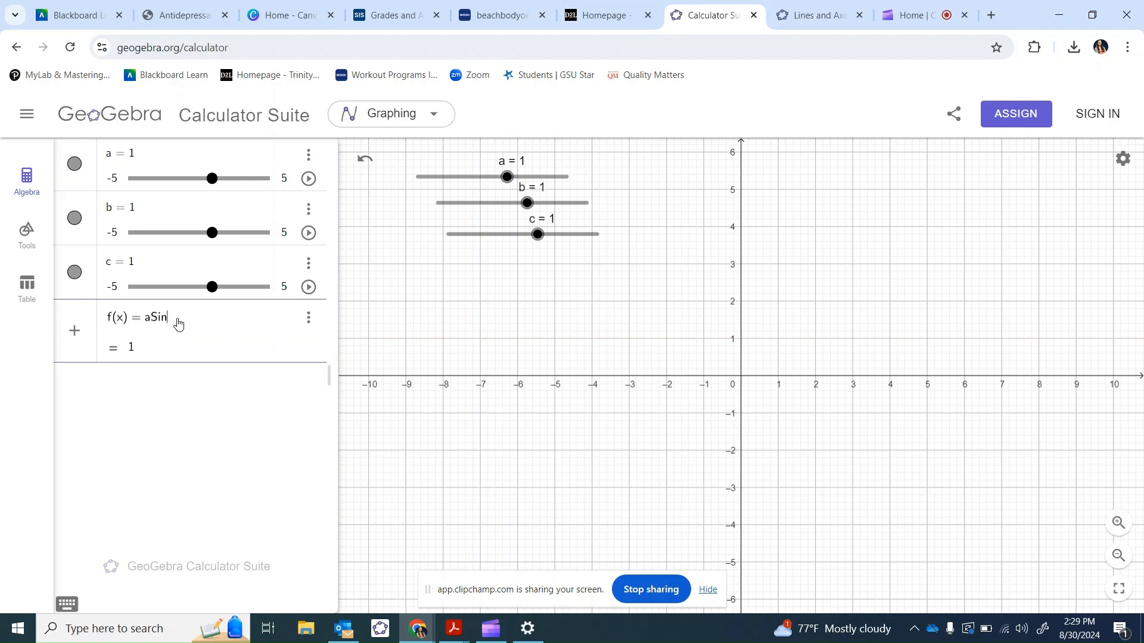
{"action": "key", "text": "BackSpace"}
{"action": "key", "text": "BackSpace"}
{"action": "key", "text": "BackSpace"}
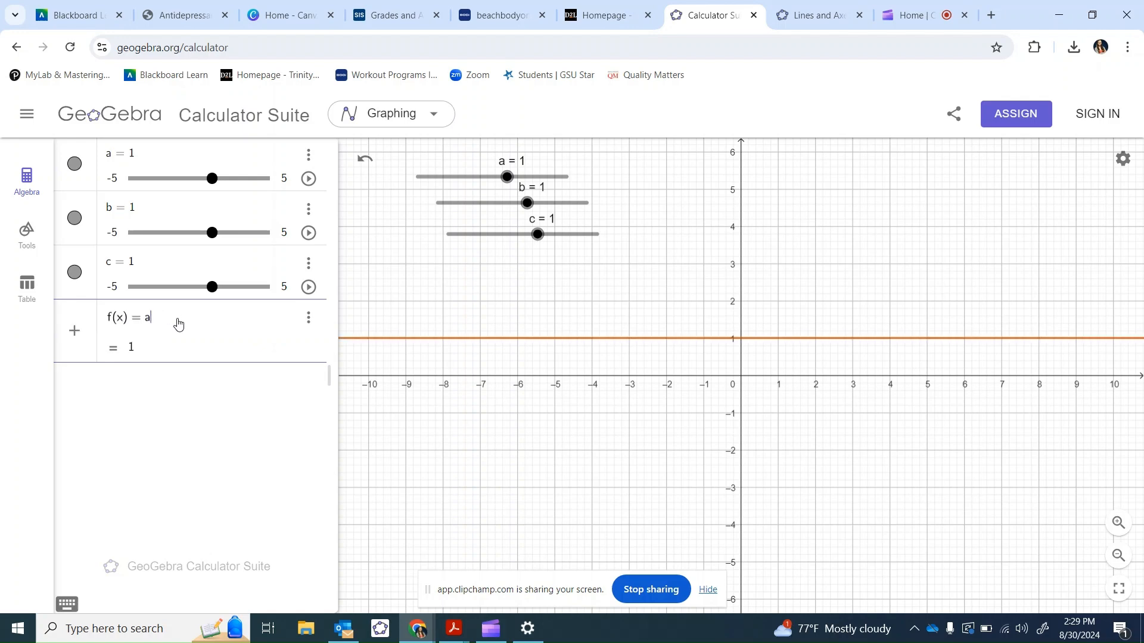
{"action": "type", "text": "sin"}
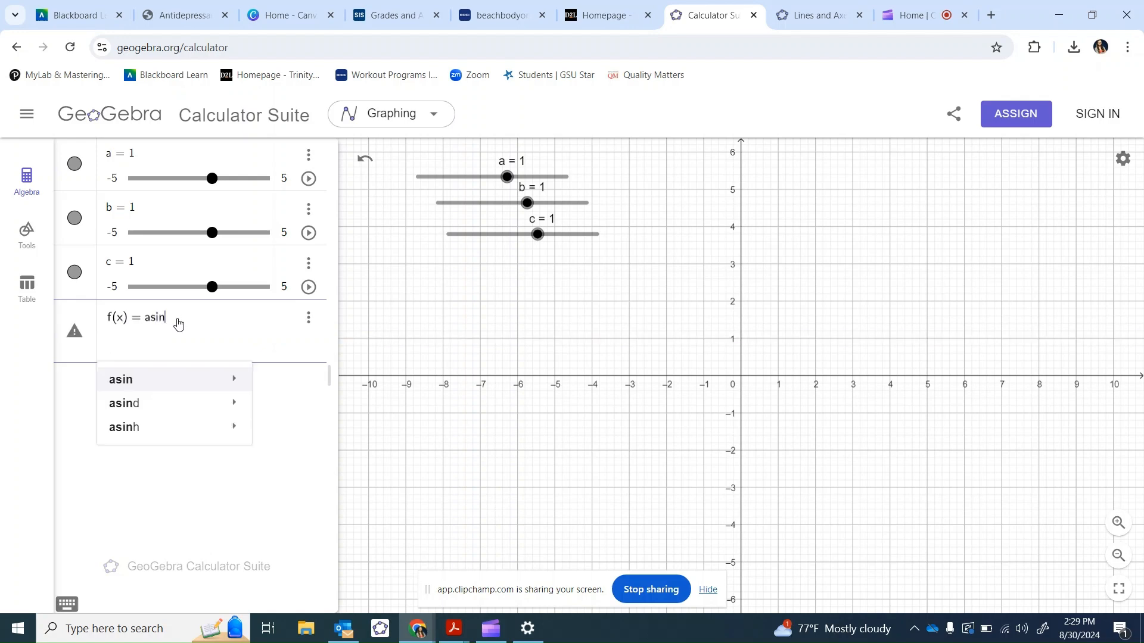
{"action": "key", "text": "BackSpace"}
{"action": "key", "text": "BackSpace"}
{"action": "key", "text": "BackSpace"}
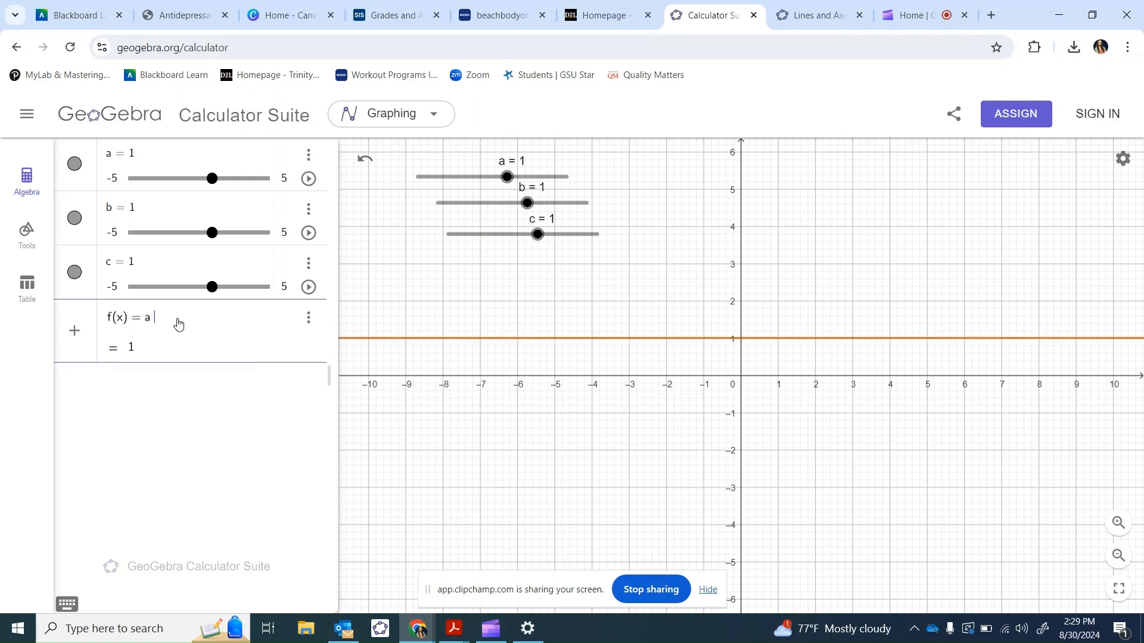
Step: Extend the expression to f(x) = a · sin(x), inserting an explicit multiplication sign after a
{"action": "left_click", "coordinate": [66, 604]}
{"action": "left_click", "coordinate": [734, 497]}
{"action": "type", "text": "sin"}
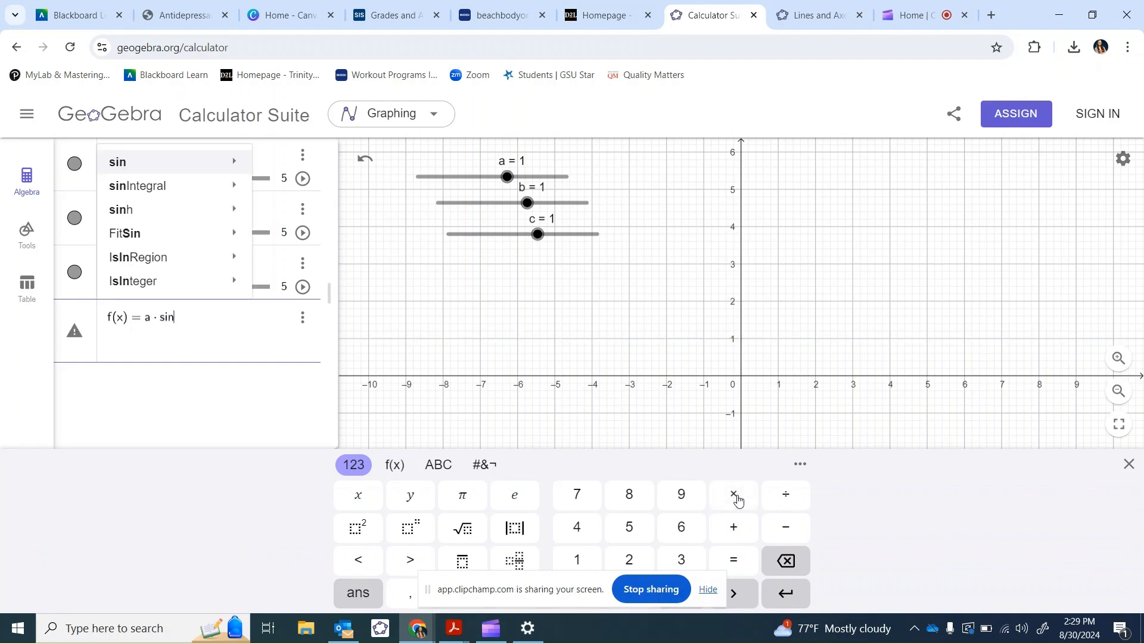
{"action": "type", "text": "(x)"}
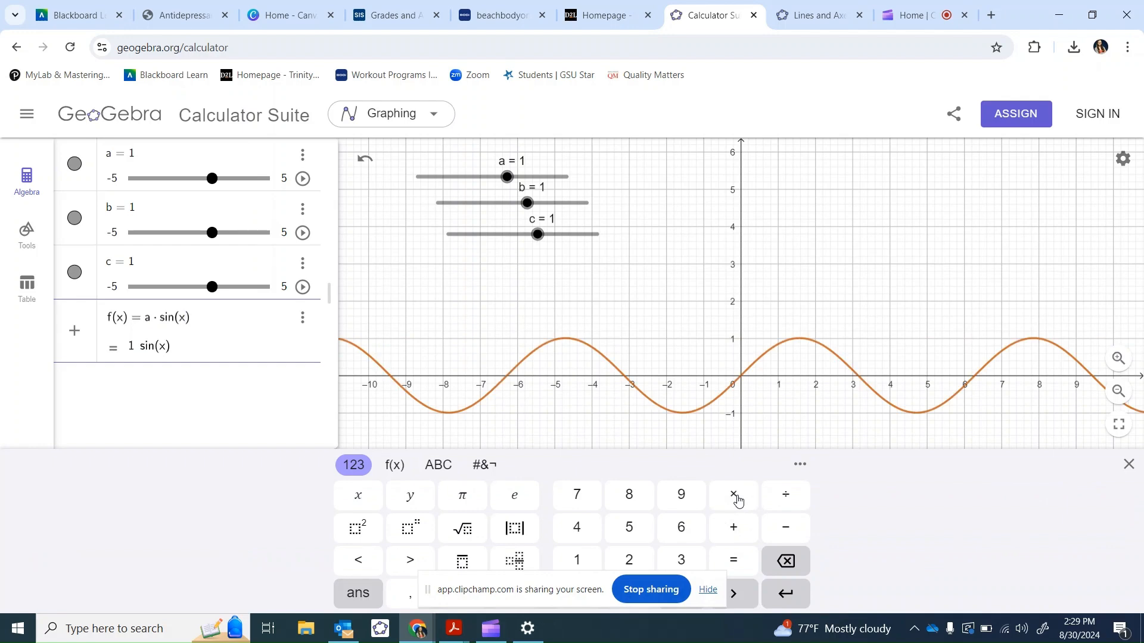
Step: Multiply x by b inside the sine and add c, completing the function f(x) = a · sin(b · x) + c
{"action": "type", "text": "b"}
{"action": "left_click", "coordinate": [733, 499]}
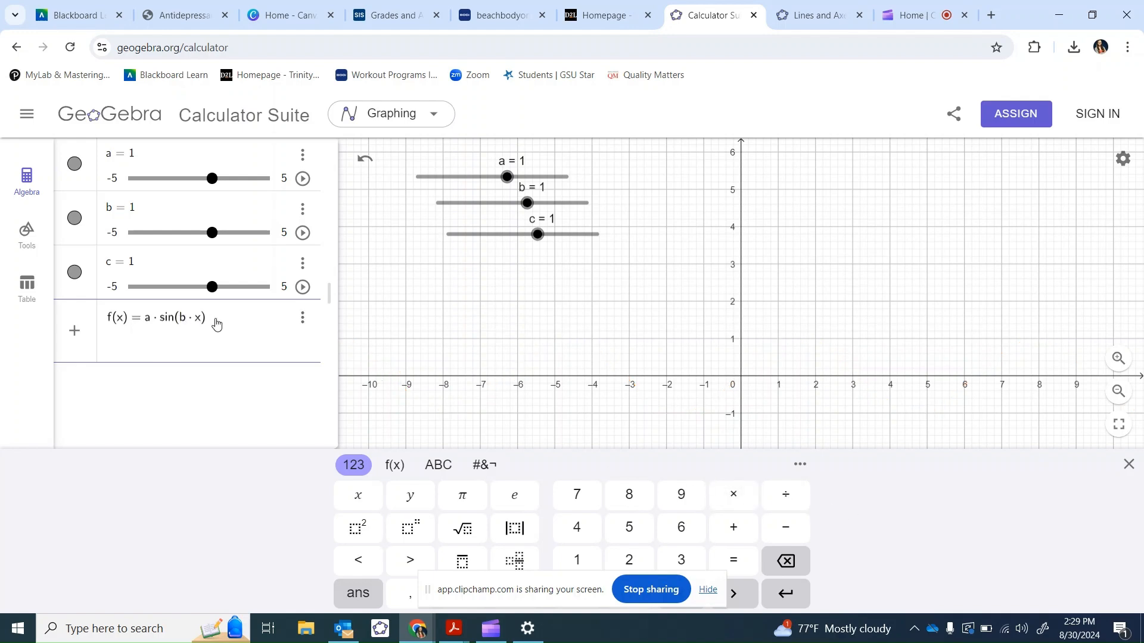
{"action": "type", "text": "+ c"}
{"action": "key", "text": "Return"}
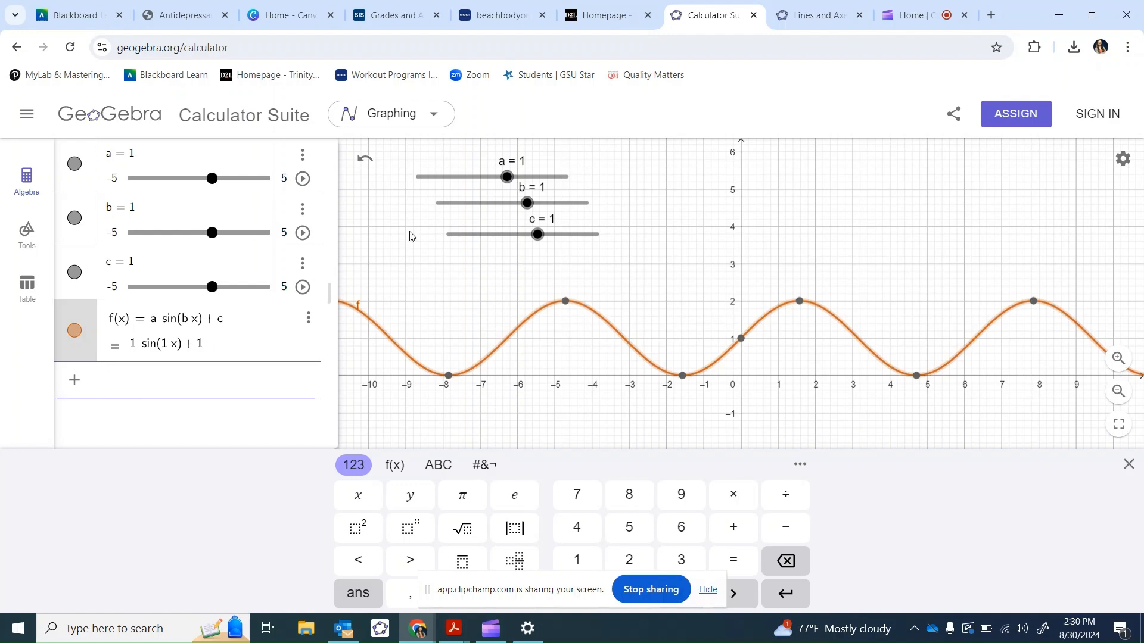
Step: Move the graph sliders to a = 3.4, b = 0.8 and c = 1.2, and select the function f
{"action": "left_click", "coordinate": [507, 178]}
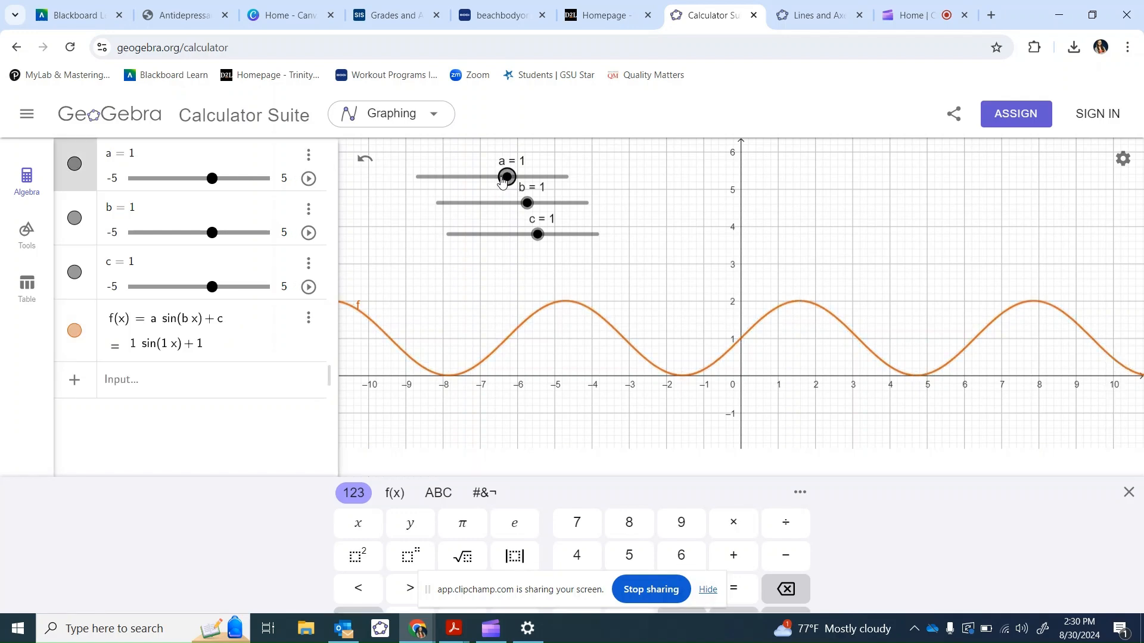
{"action": "left_click_drag", "start_coordinate": [507, 177], "coordinate": [524, 209]}
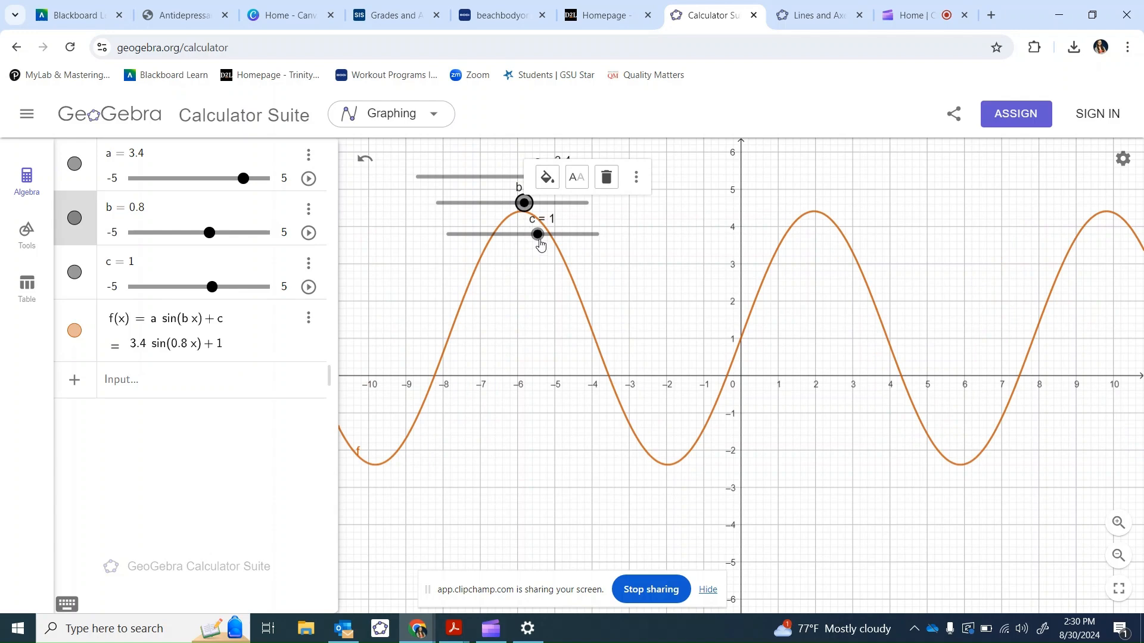
{"action": "mouse_move", "coordinate": [538, 239]}
{"action": "left_mouse_down"}
{"action": "mouse_move", "coordinate": [571, 240]}
{"action": "mouse_move", "coordinate": [506, 245]}
{"action": "mouse_move", "coordinate": [540, 245]}
{"action": "left_mouse_up"}
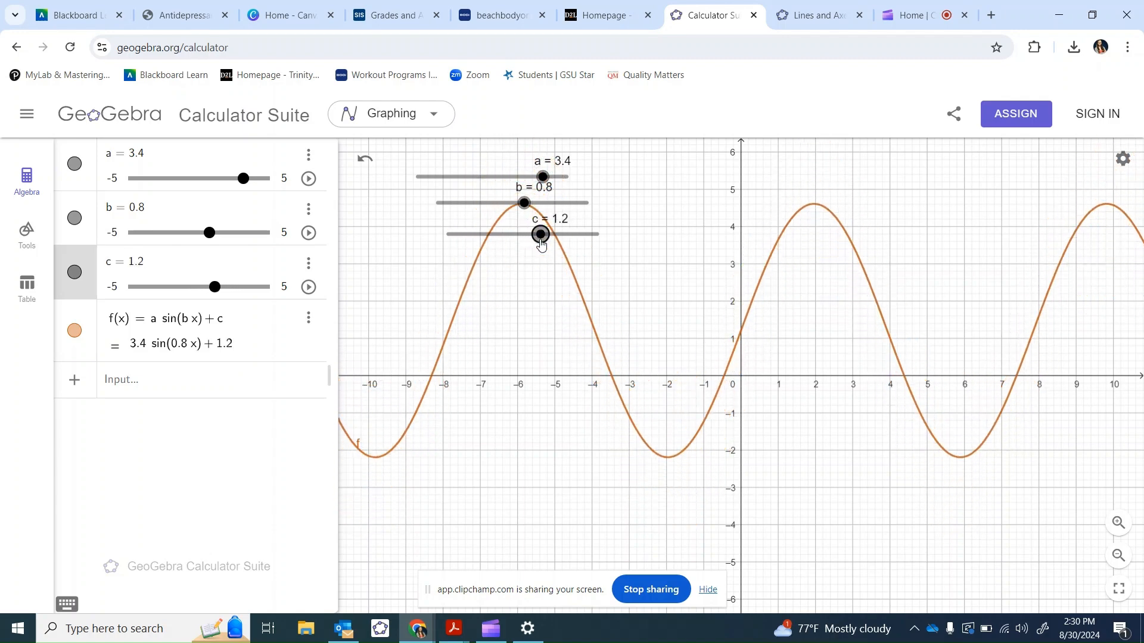
{"action": "left_click", "coordinate": [198, 352]}
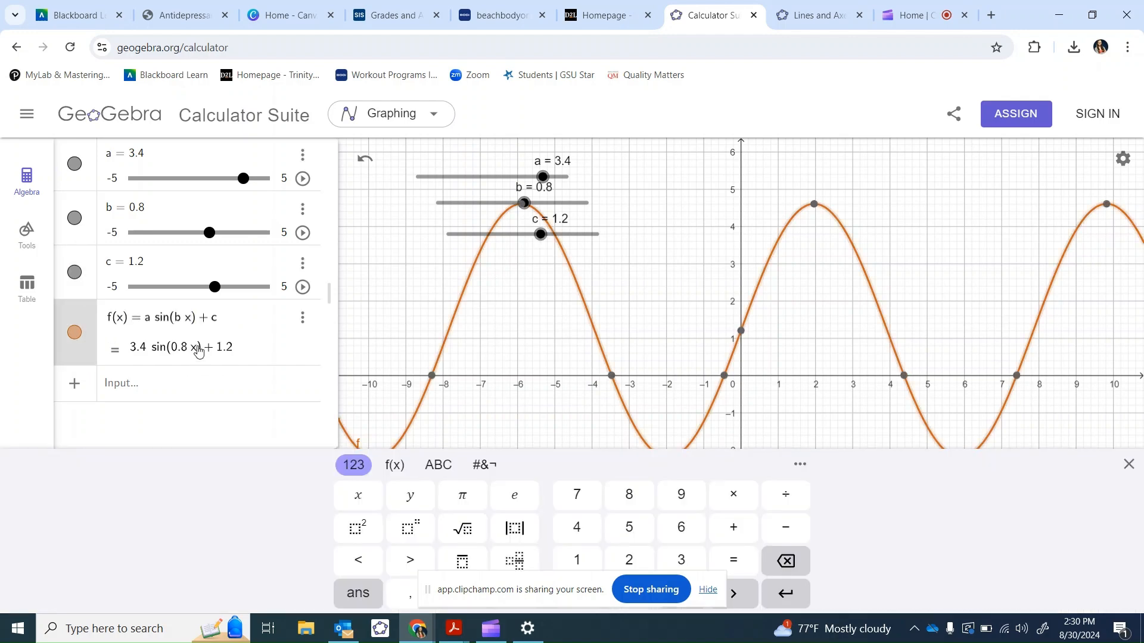
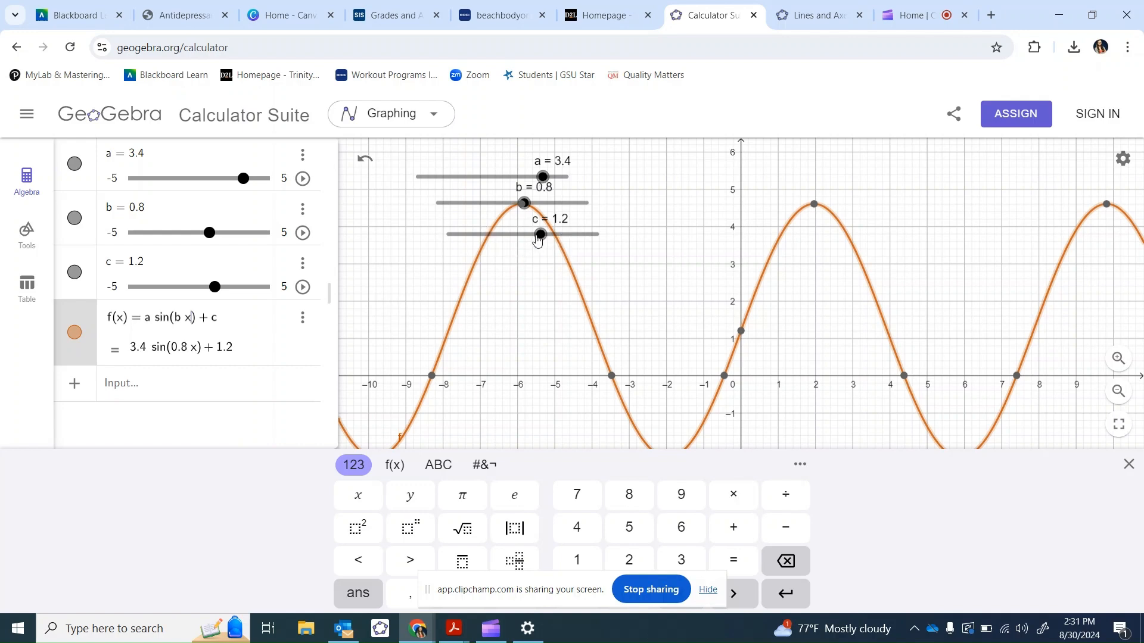
Step: Search the web for "real world parabola" in a new browser tab
{"action": "left_click", "coordinate": [988, 14]}
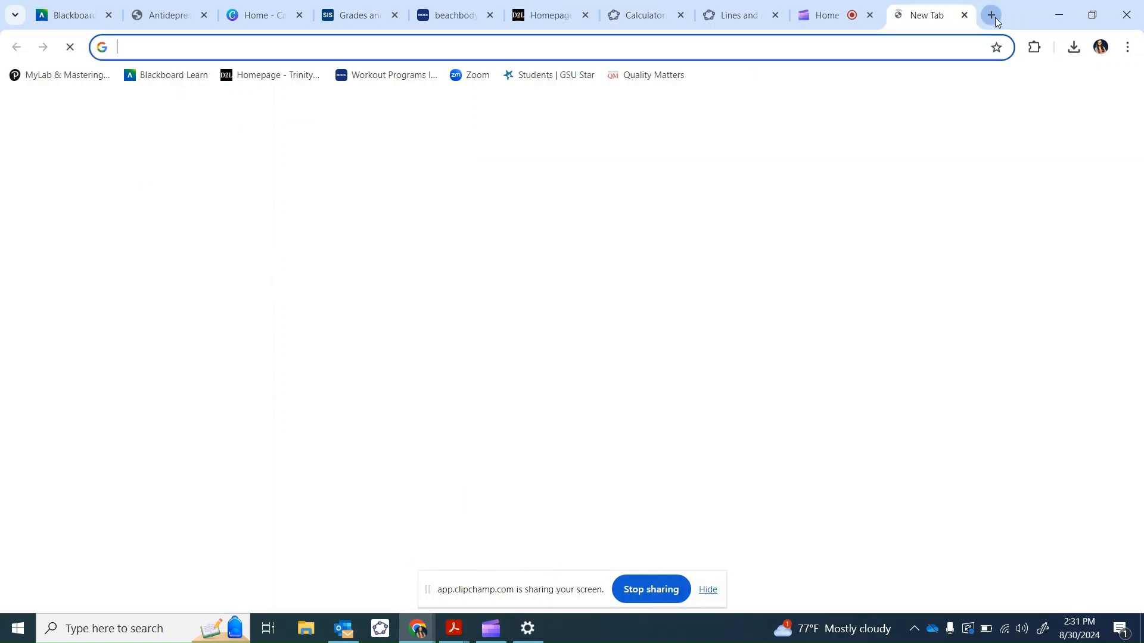
{"action": "left_click", "coordinate": [911, 48]}
{"action": "type", "text": "real"}
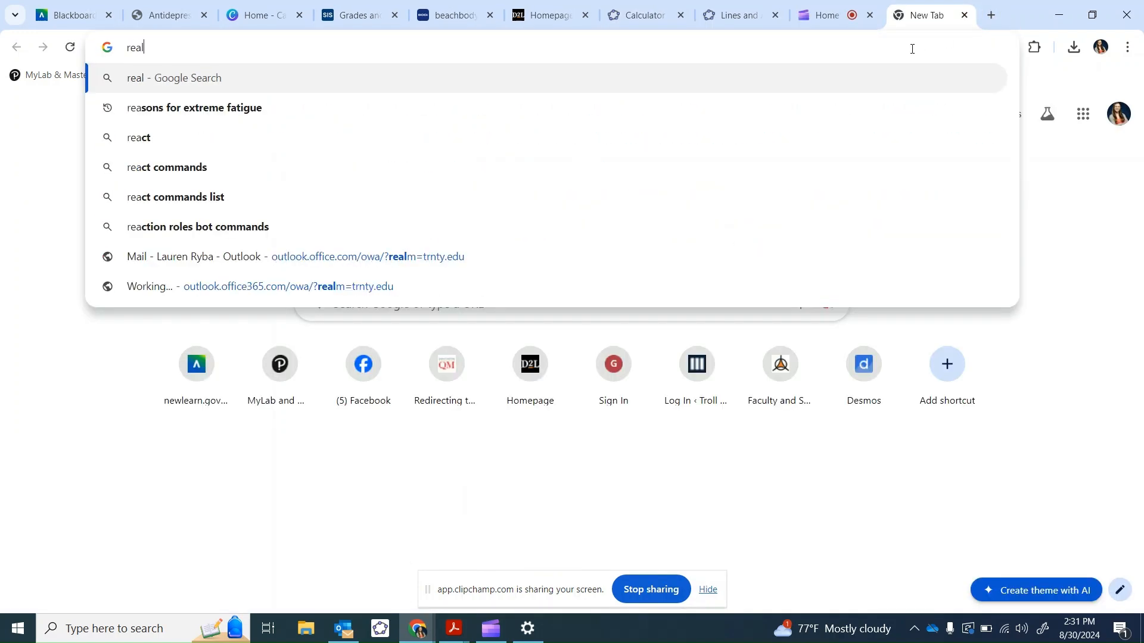
{"action": "type", "text": " world parabola"}
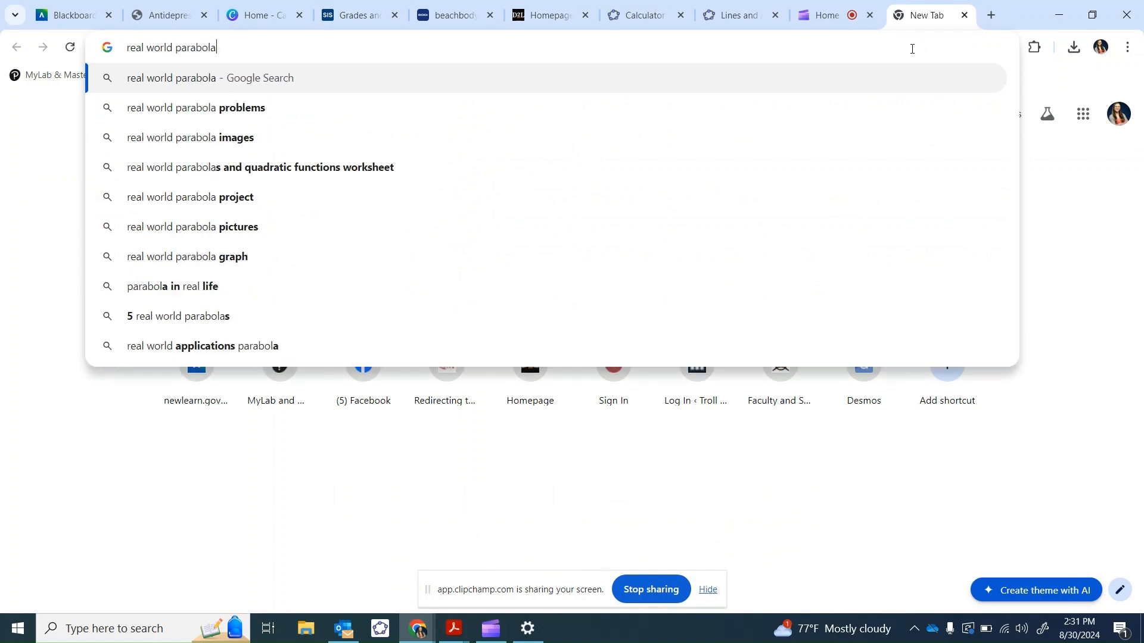
{"action": "key", "text": "Return"}
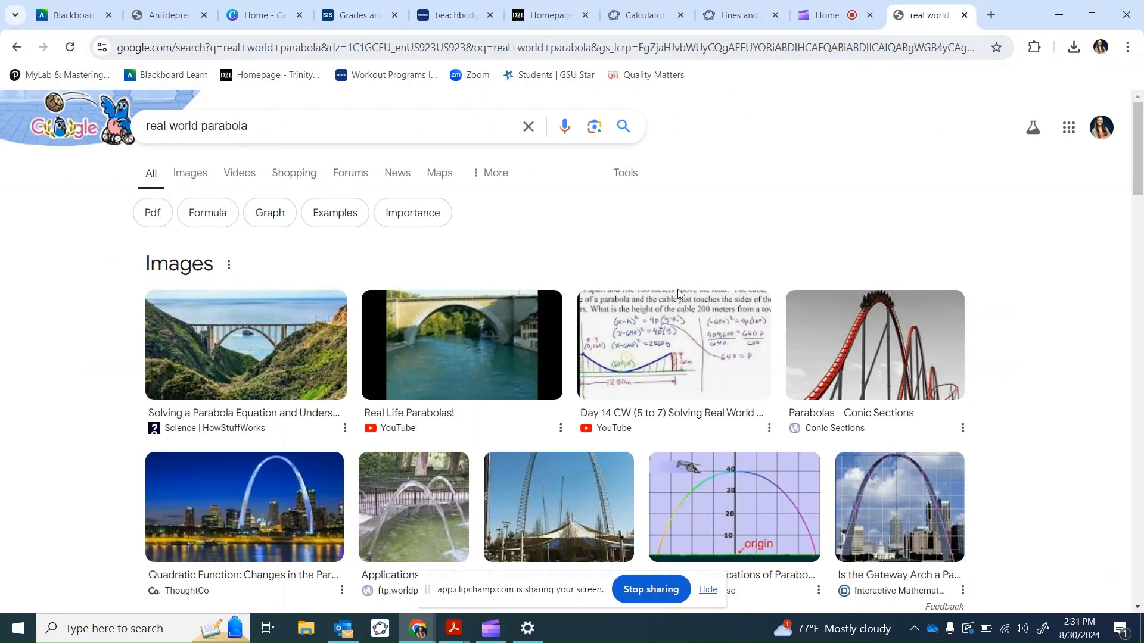
Step: Preview the water fountain picture titled Applications of the Parabola in the image results and try to save it
{"action": "scroll", "coordinate": [648, 393], "scroll_direction": "down", "scroll_amount": 1}
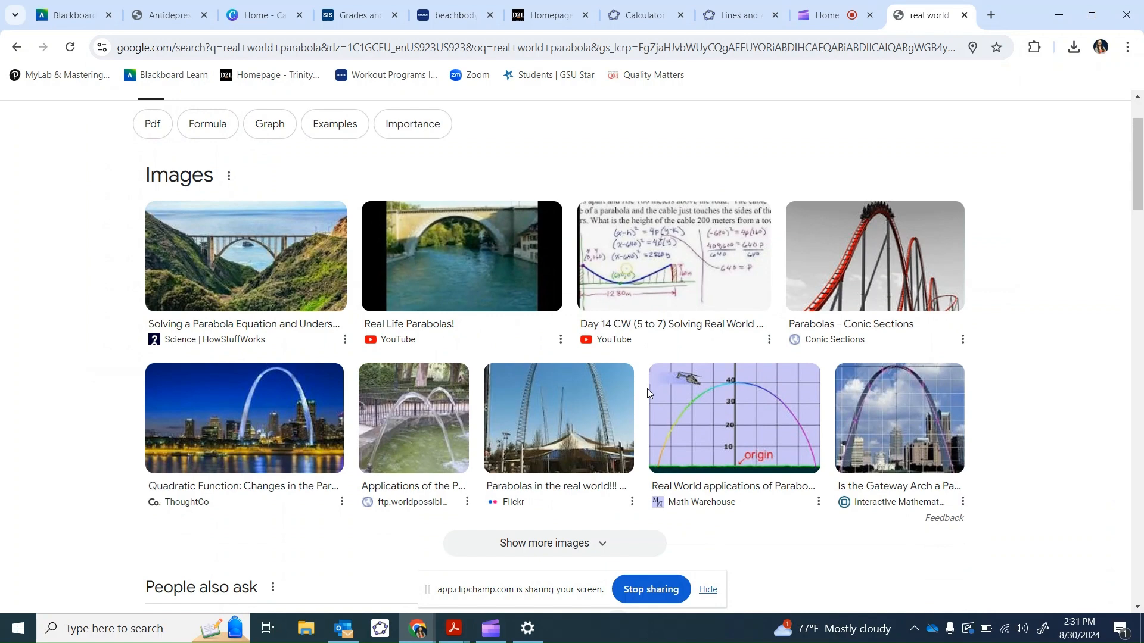
{"action": "left_click", "coordinate": [414, 426]}
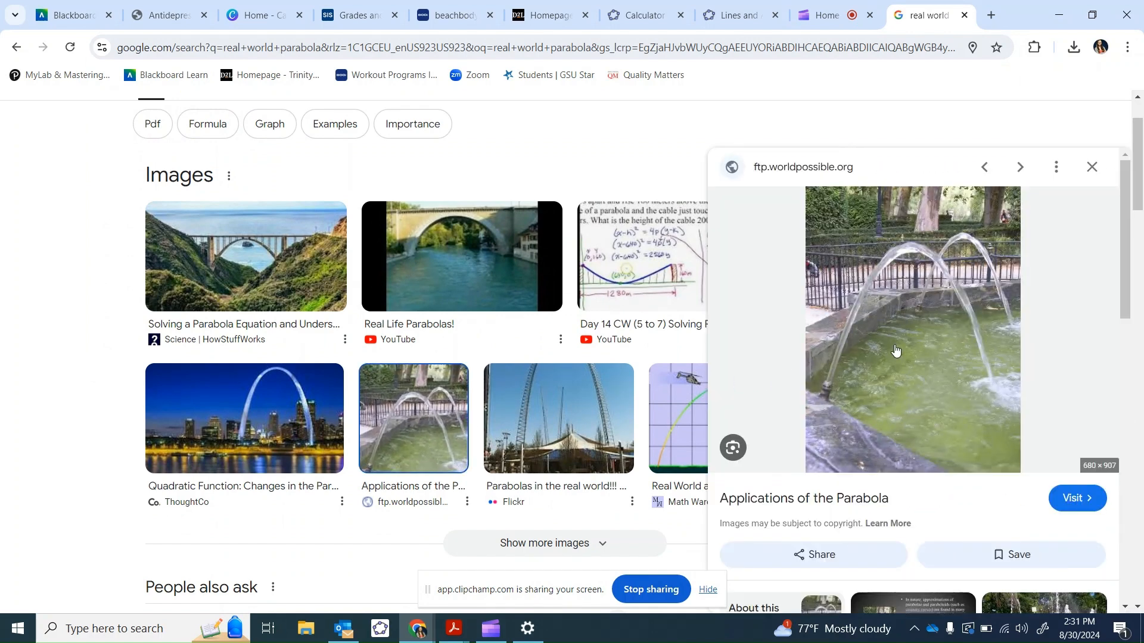
{"action": "right_click", "coordinate": [895, 347]}
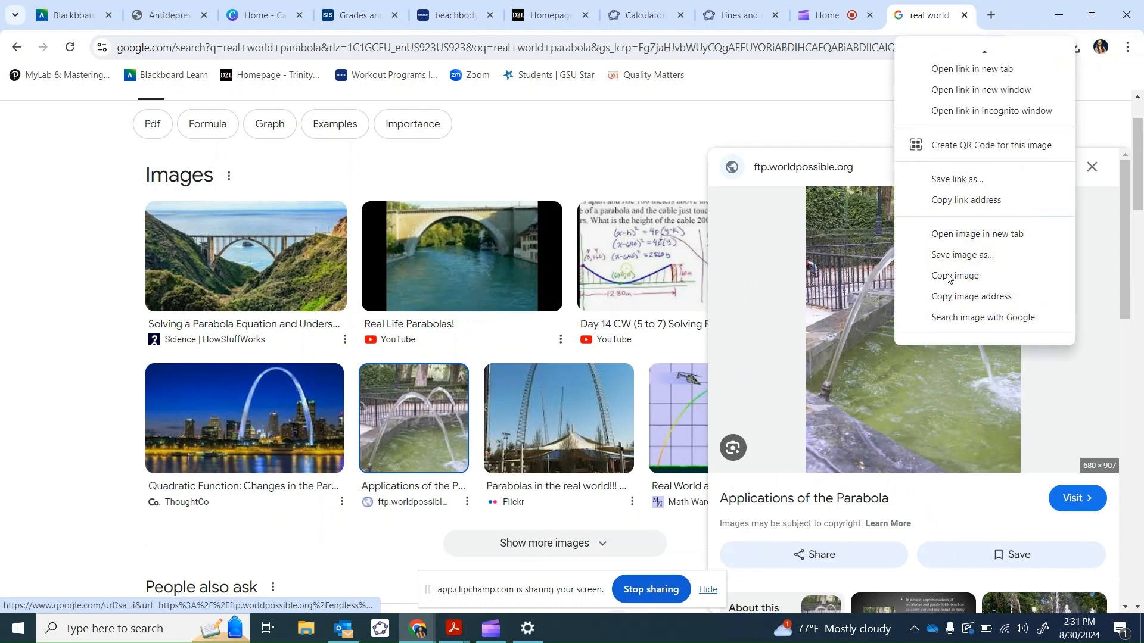
{"action": "left_click", "coordinate": [959, 260]}
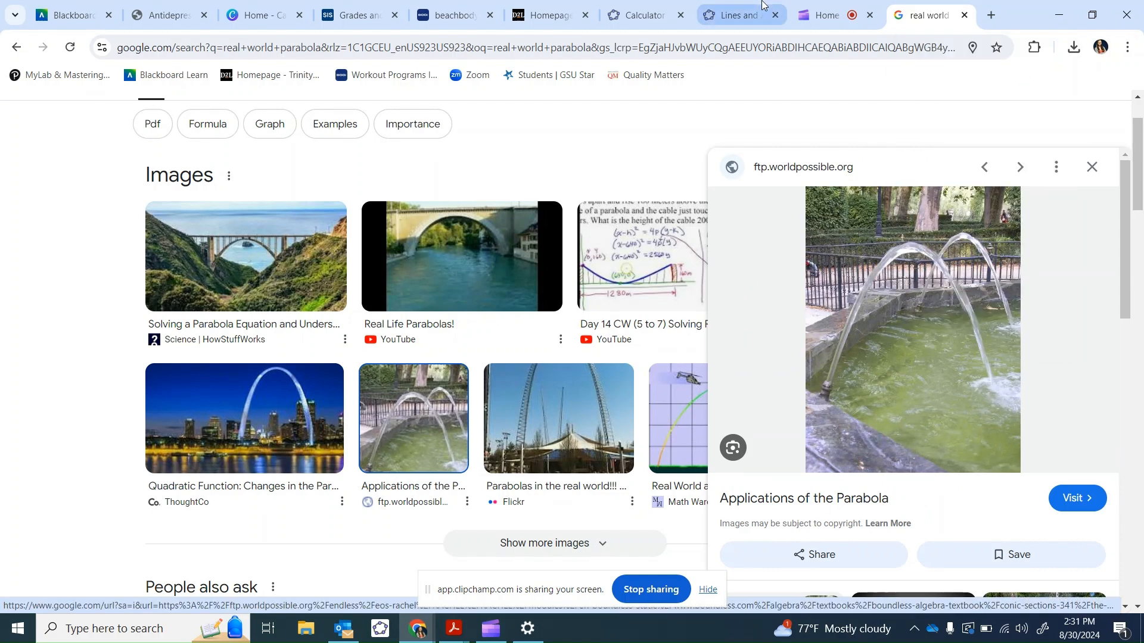
Step: Return to GeoGebra Calculator Suite and try to save the construction online while clearing it, closing the sign-in window
{"action": "left_click", "coordinate": [649, 18]}
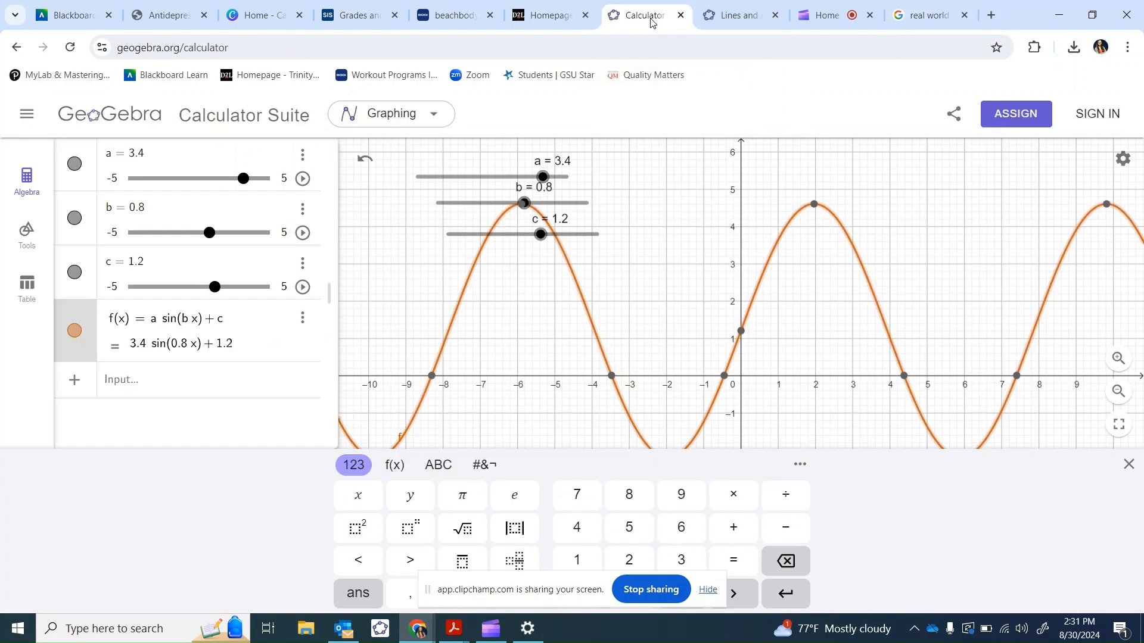
{"action": "left_click", "coordinate": [27, 116]}
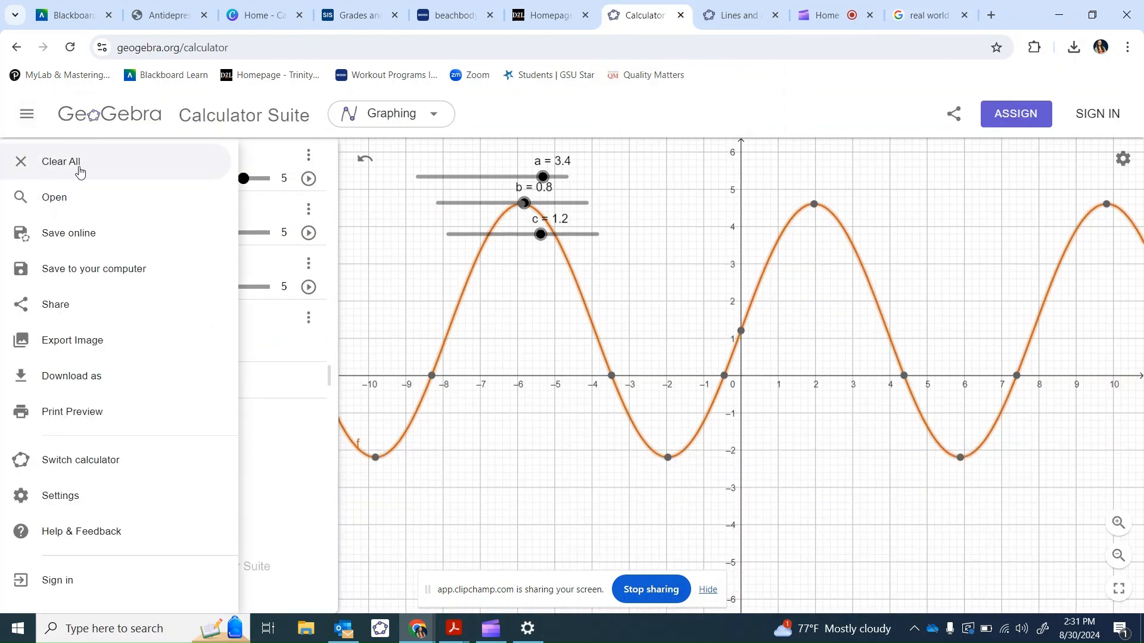
{"action": "left_click", "coordinate": [80, 172]}
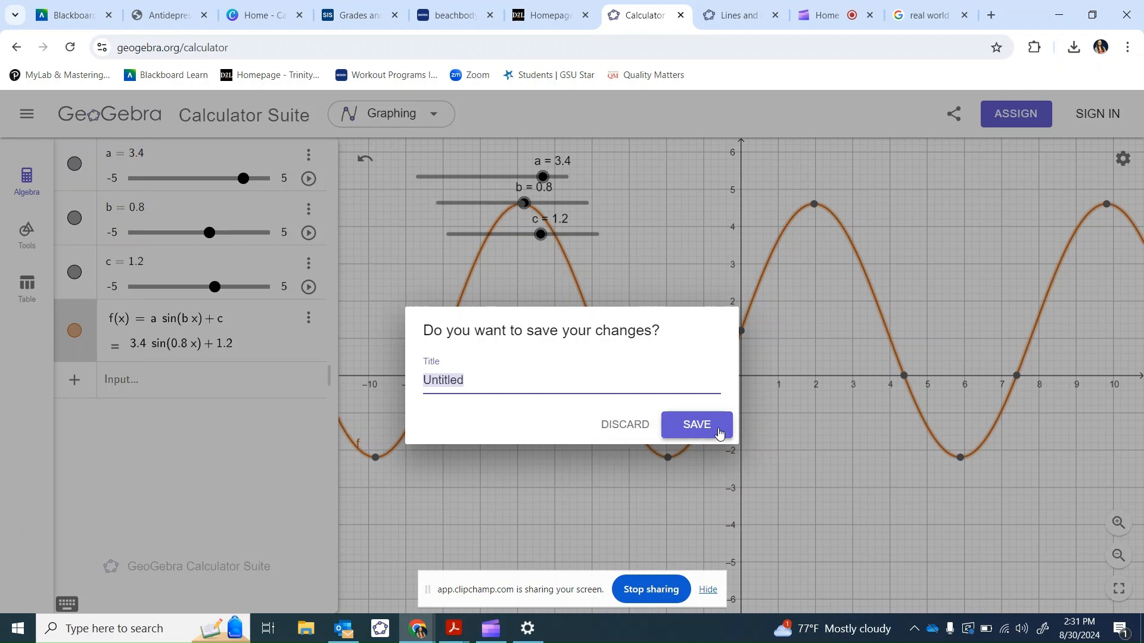
{"action": "left_click", "coordinate": [721, 433]}
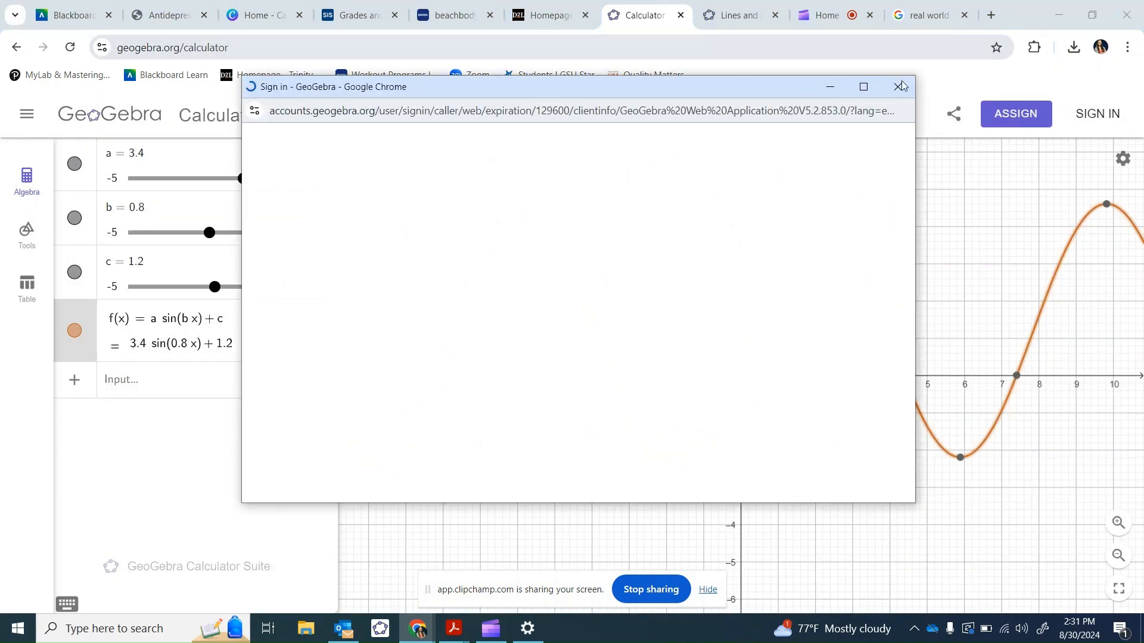
{"action": "left_click", "coordinate": [898, 87]}
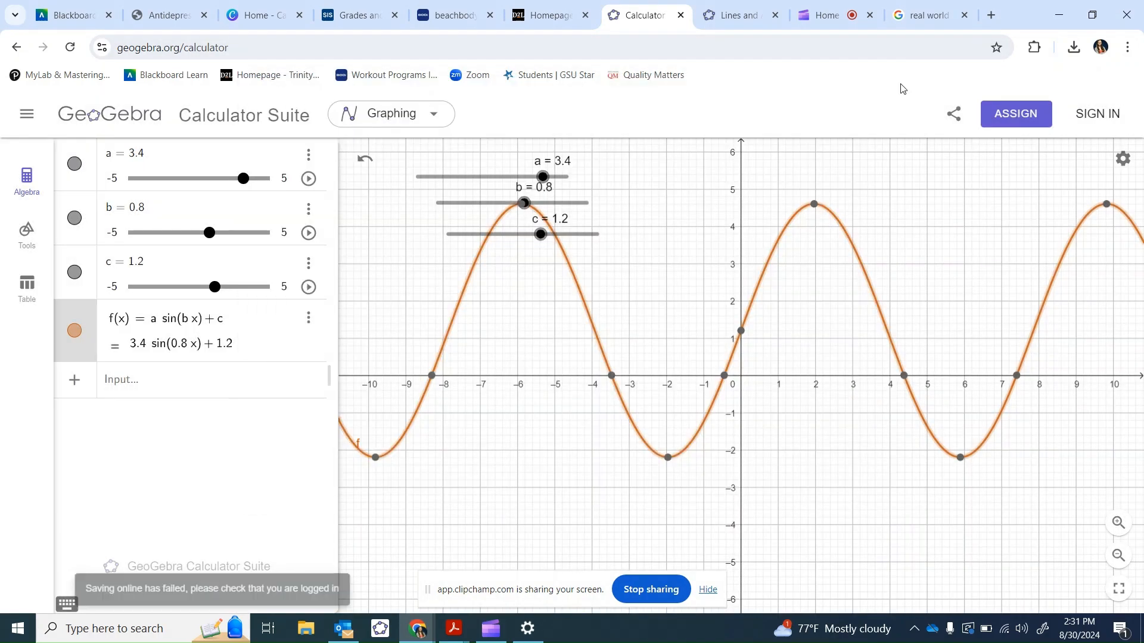
Step: Clear the whole construction, discarding the changes, and open the image upload dialog from the empty algebra row
{"action": "left_click", "coordinate": [24, 119]}
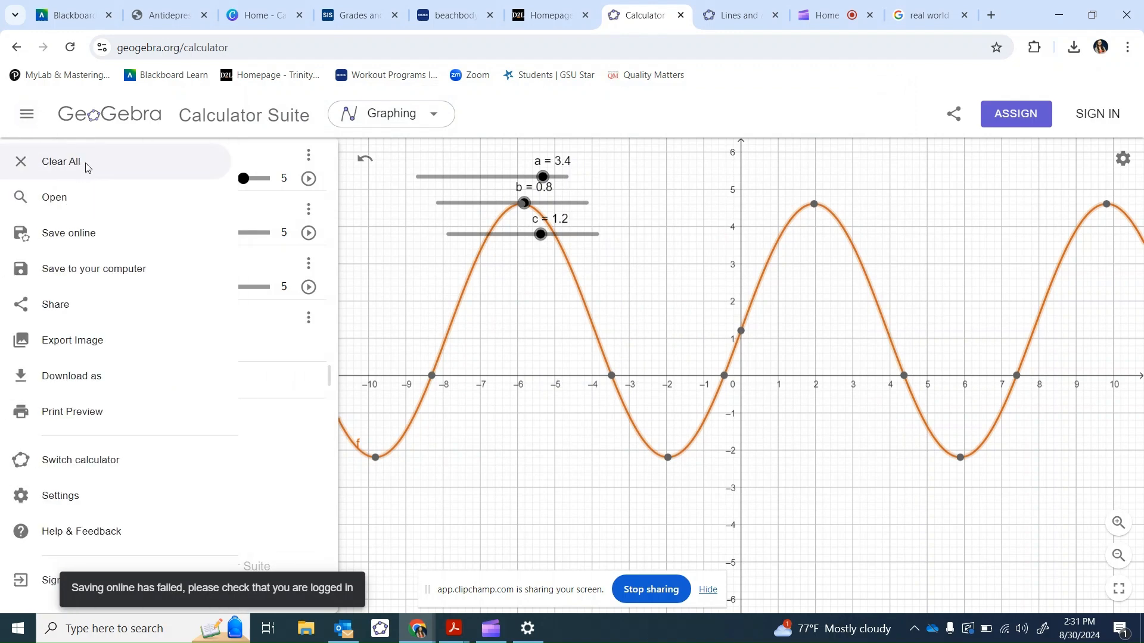
{"action": "left_click", "coordinate": [82, 165]}
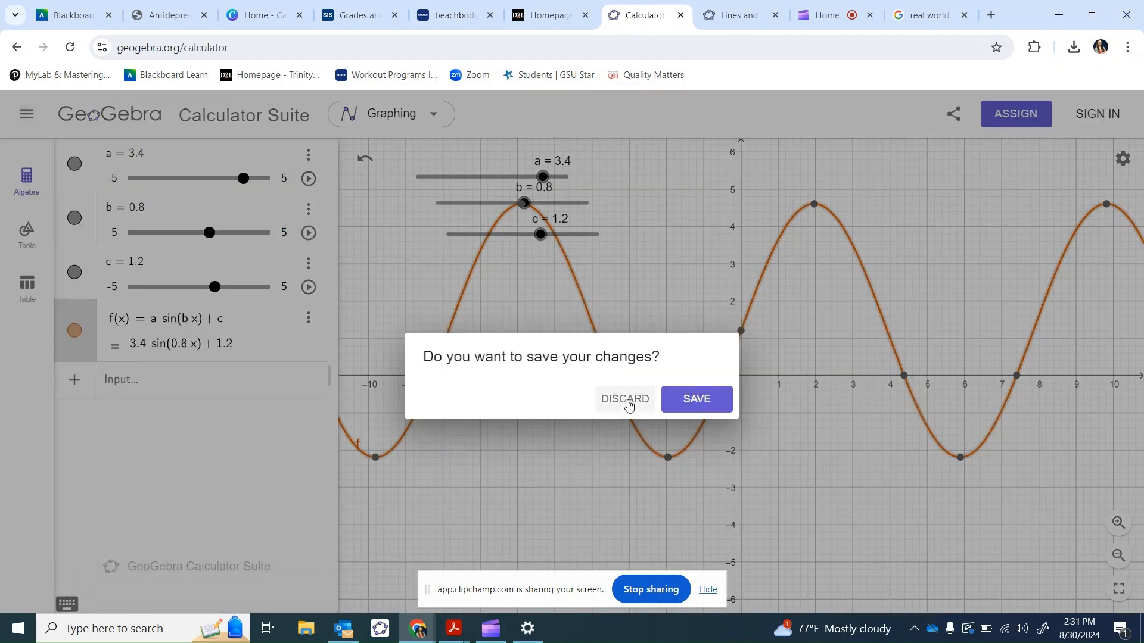
{"action": "left_click", "coordinate": [628, 403]}
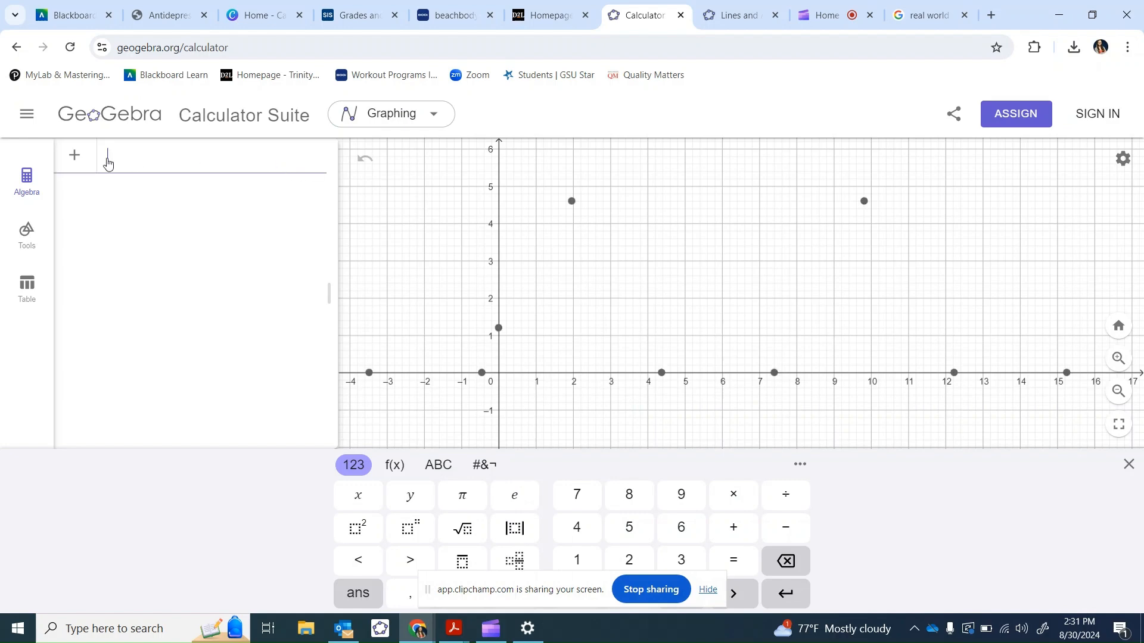
{"action": "left_click", "coordinate": [73, 156]}
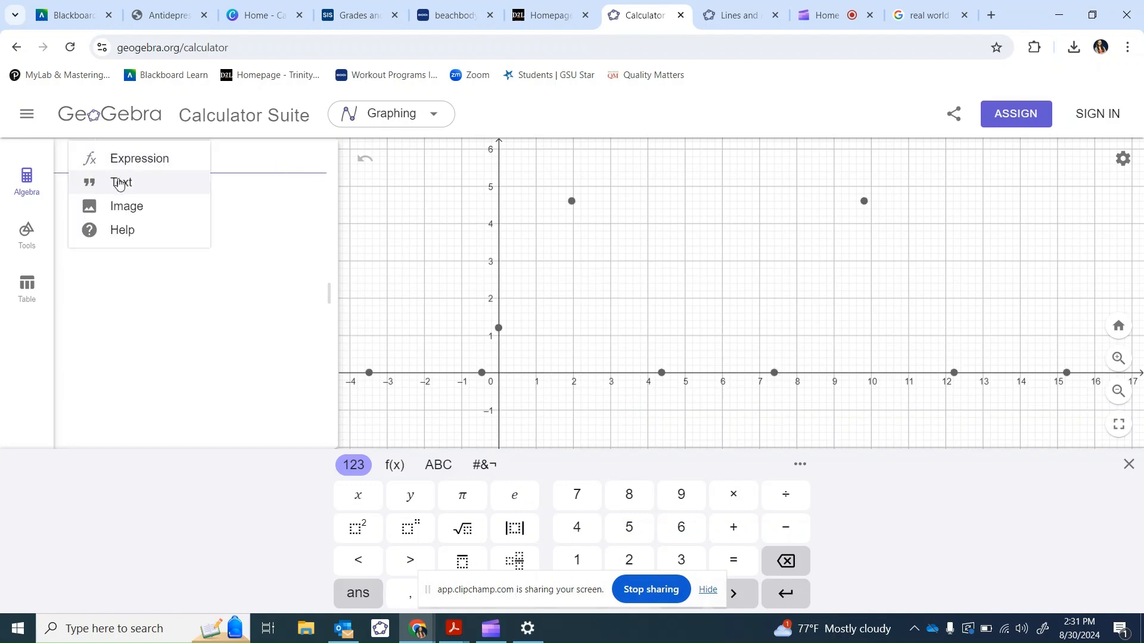
{"action": "left_click", "coordinate": [128, 205]}
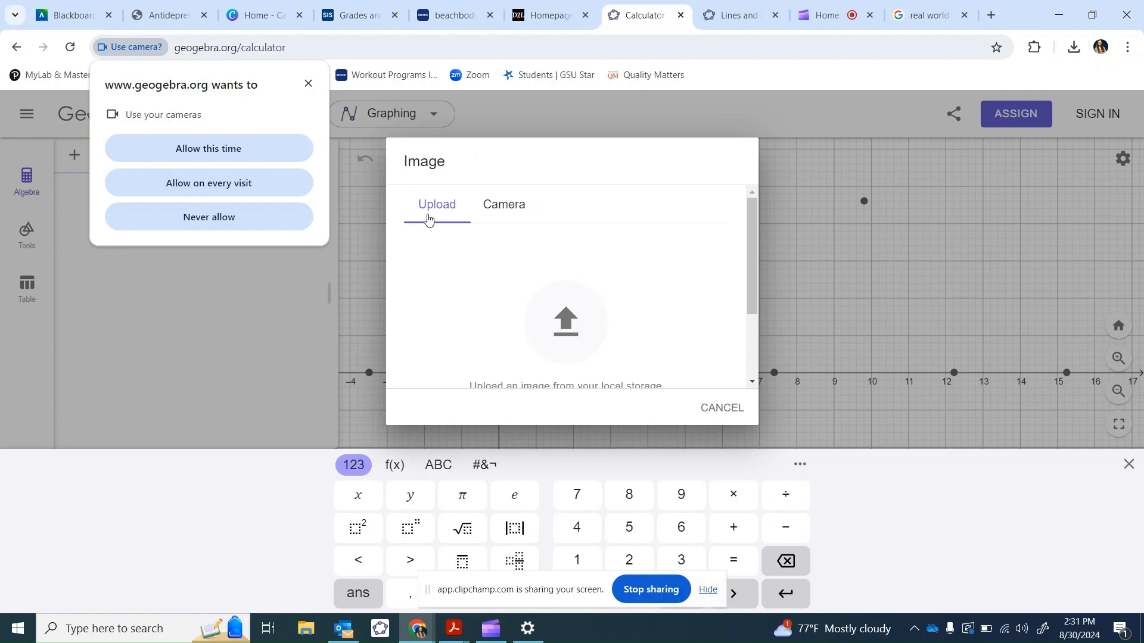
Step: Save the water fountain picture from the image results to the Downloads folder as the JPEG file parabolicwatertrajectory
{"action": "left_click", "coordinate": [955, 16]}
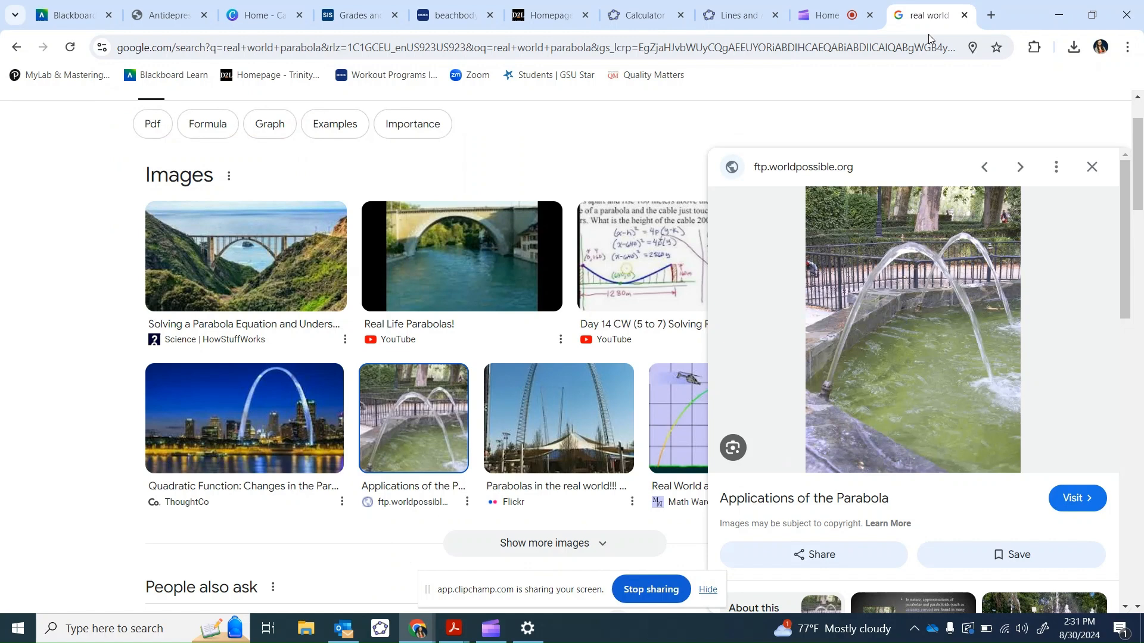
{"action": "right_click", "coordinate": [858, 372]}
{"action": "left_click", "coordinate": [943, 258]}
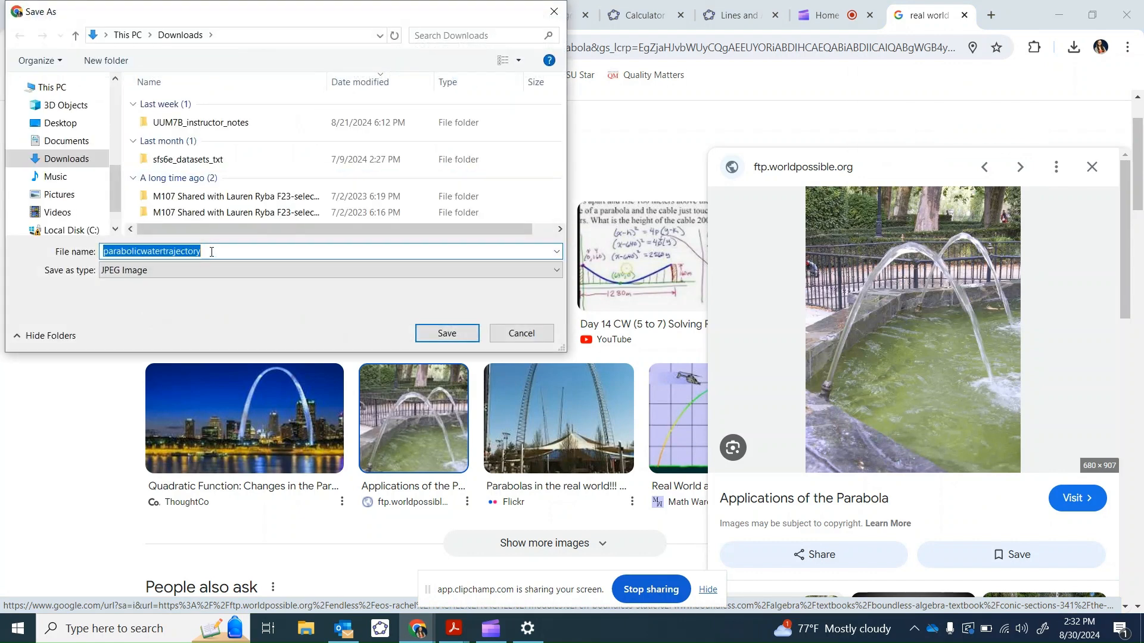
{"action": "left_click", "coordinate": [447, 333]}
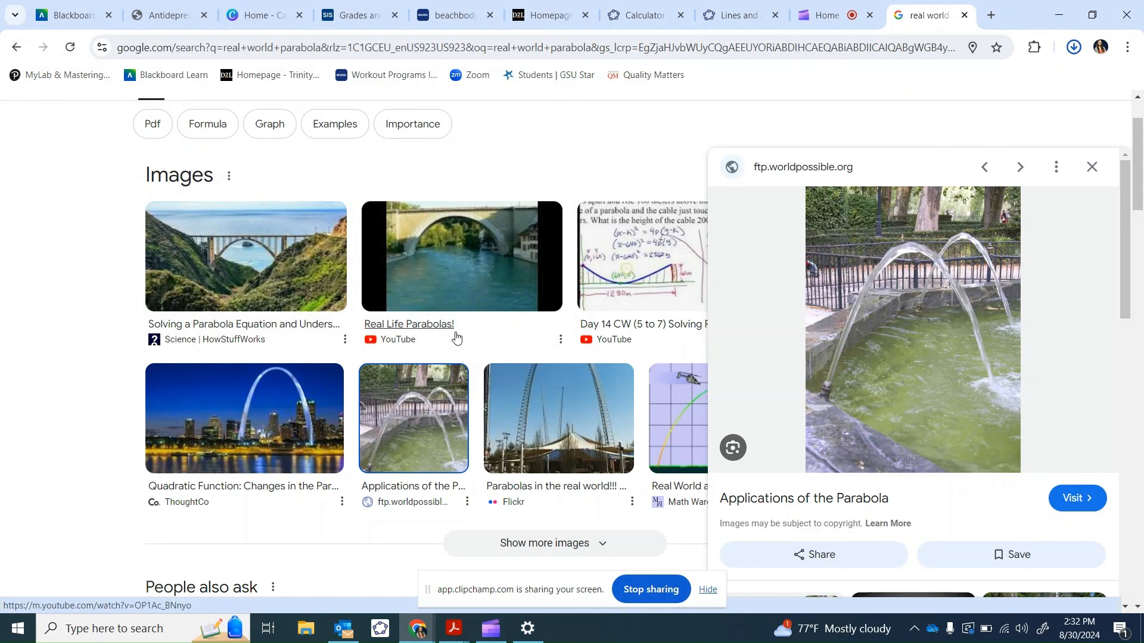
Step: Return to GeoGebra and upload the parabolicwatertrajectory image from the Downloads folder into the graph
{"action": "left_click", "coordinate": [651, 16]}
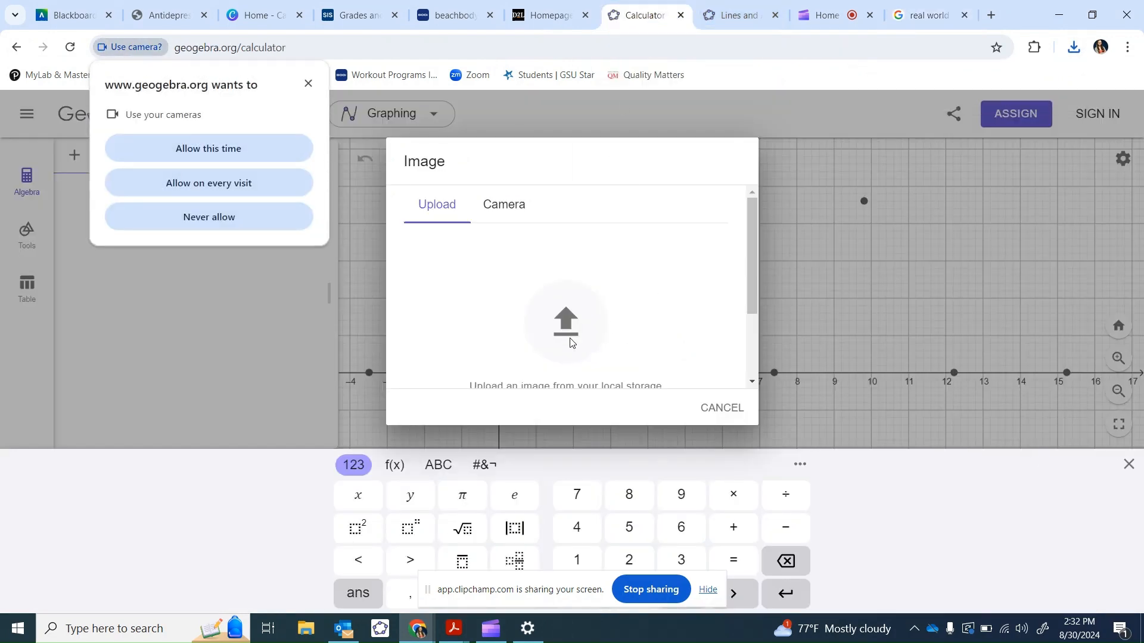
{"action": "scroll", "coordinate": [562, 305], "scroll_direction": "down", "scroll_amount": 2}
{"action": "left_click", "coordinate": [571, 322]}
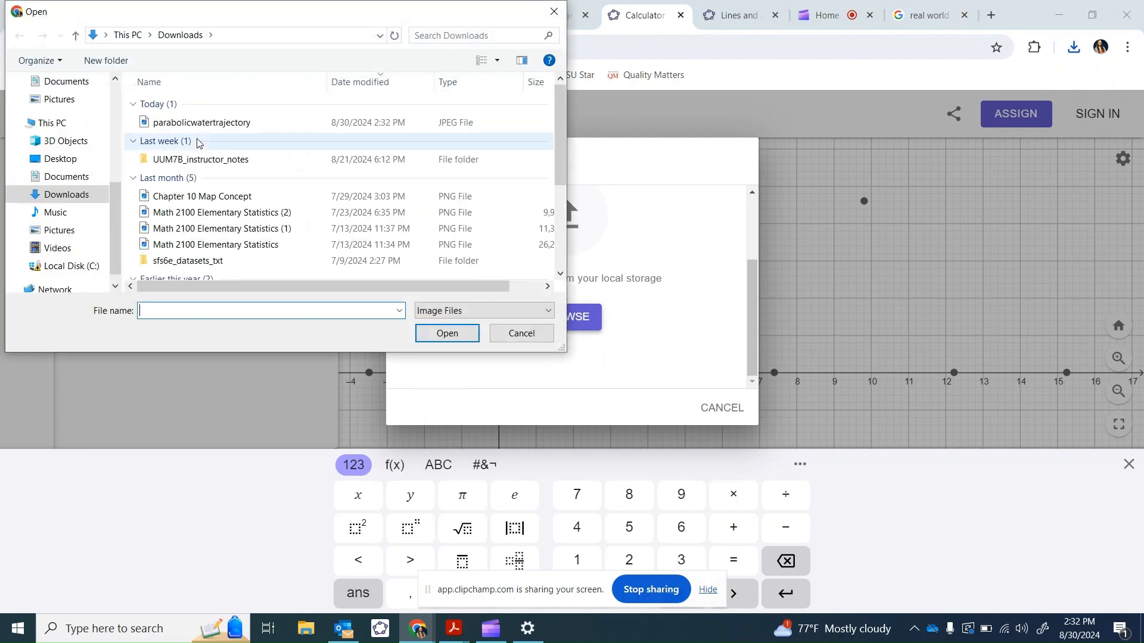
{"action": "left_click", "coordinate": [211, 126]}
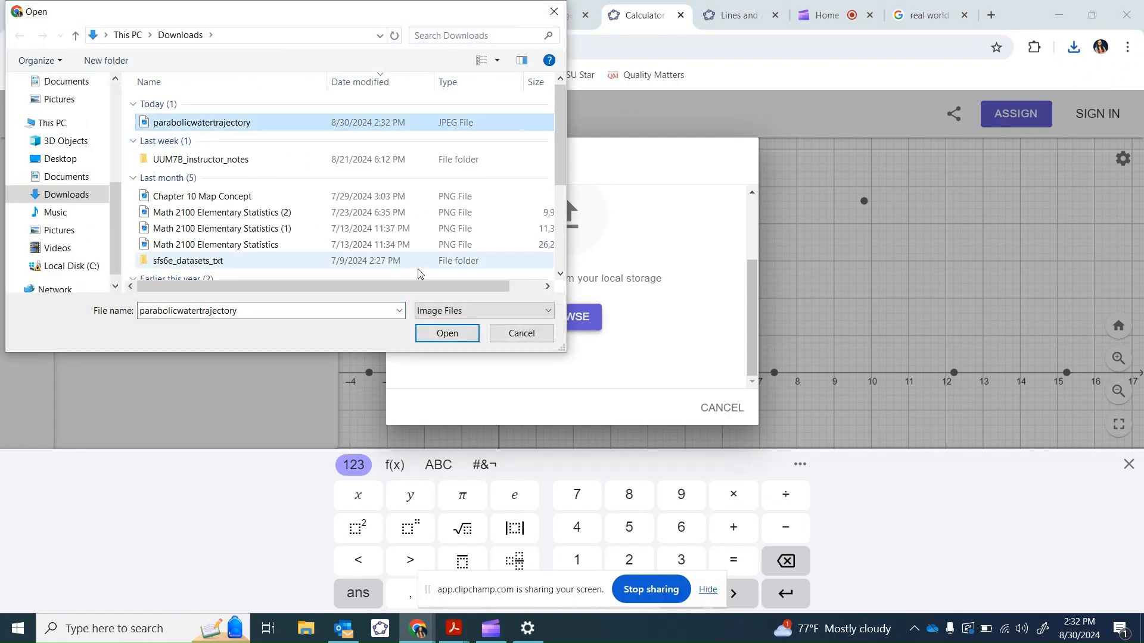
{"action": "left_click", "coordinate": [447, 333]}
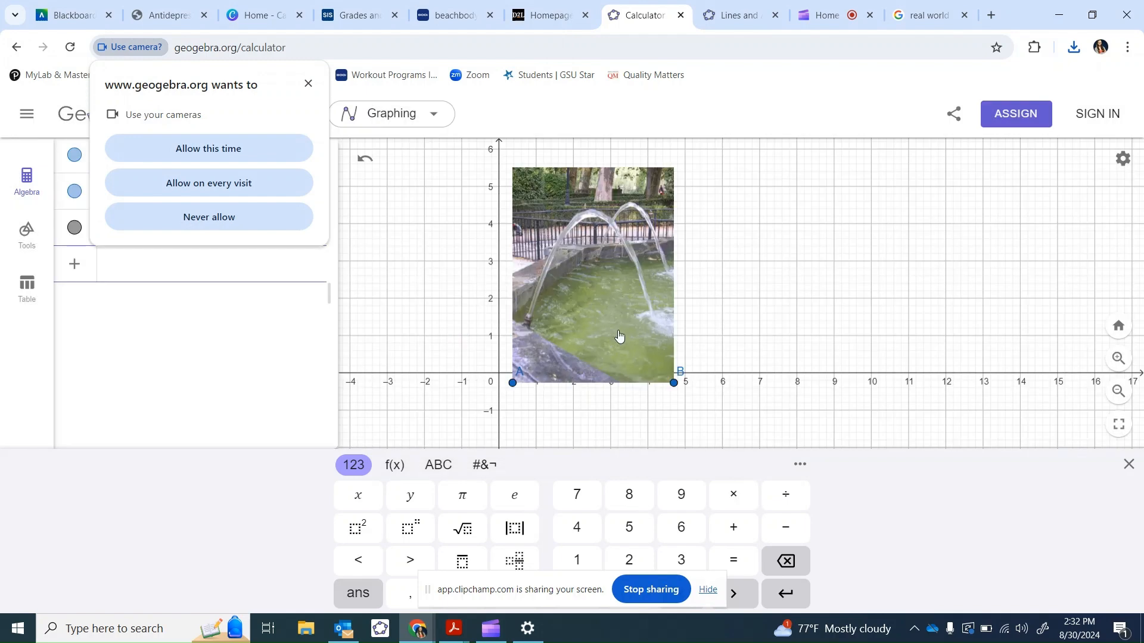
Step: Move the fountain image across the y-axis, with corner A at about (-0.86, -0.28), and dismiss the camera permission request
{"action": "left_click_drag", "start_coordinate": [564, 319], "coordinate": [489, 321]}
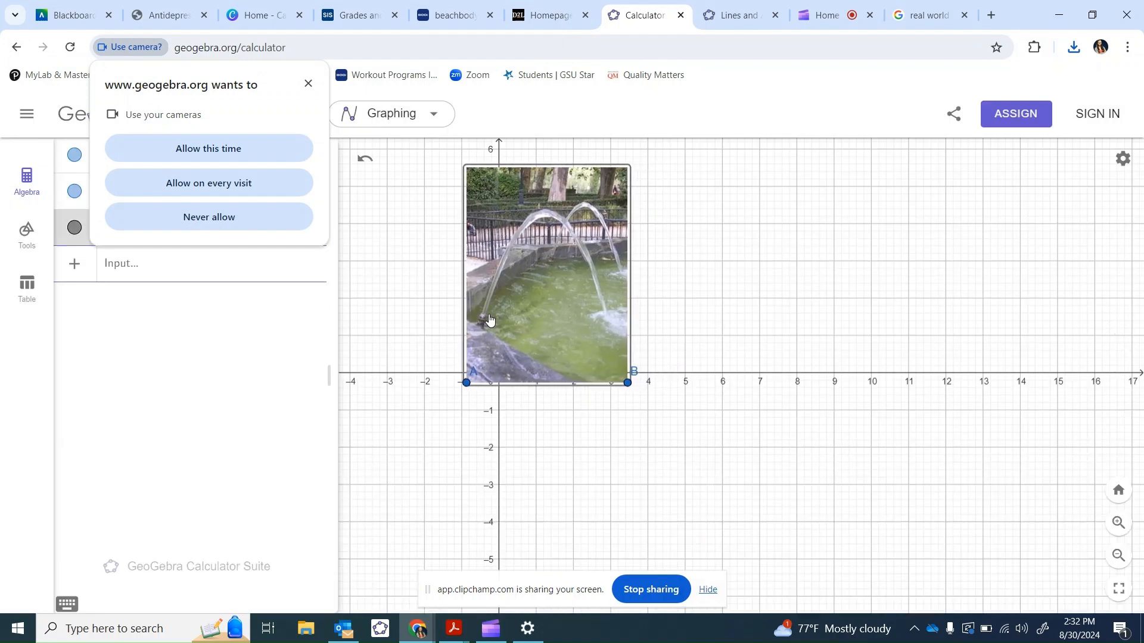
{"action": "scroll", "coordinate": [703, 337], "scroll_direction": "up", "scroll_amount": 2}
{"action": "scroll", "coordinate": [702, 337], "scroll_direction": "down", "scroll_amount": 3}
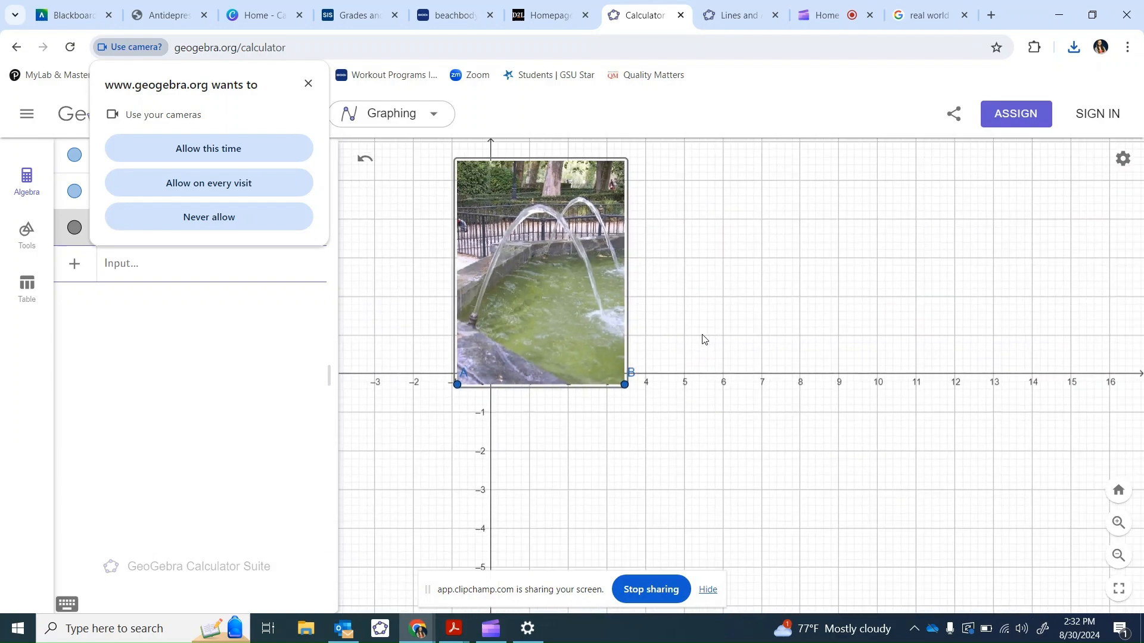
{"action": "left_click", "coordinate": [307, 85]}
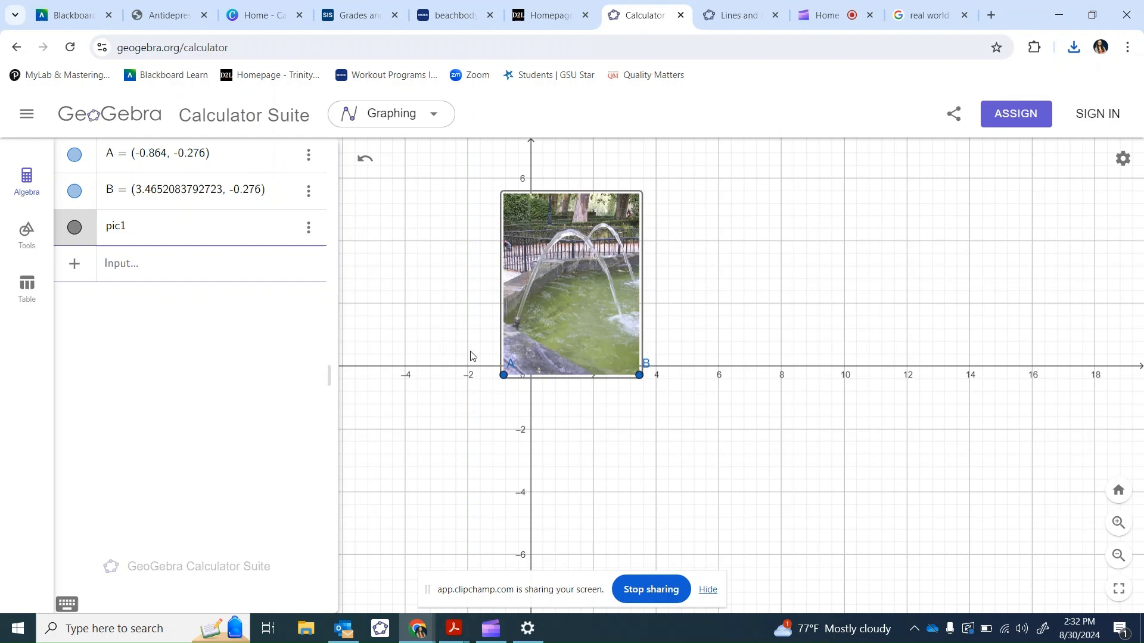
Step: Create three number sliders named a, b and c with default settings in the empty graph area beside the image
{"action": "left_click", "coordinate": [27, 234]}
{"action": "left_click", "coordinate": [218, 197]}
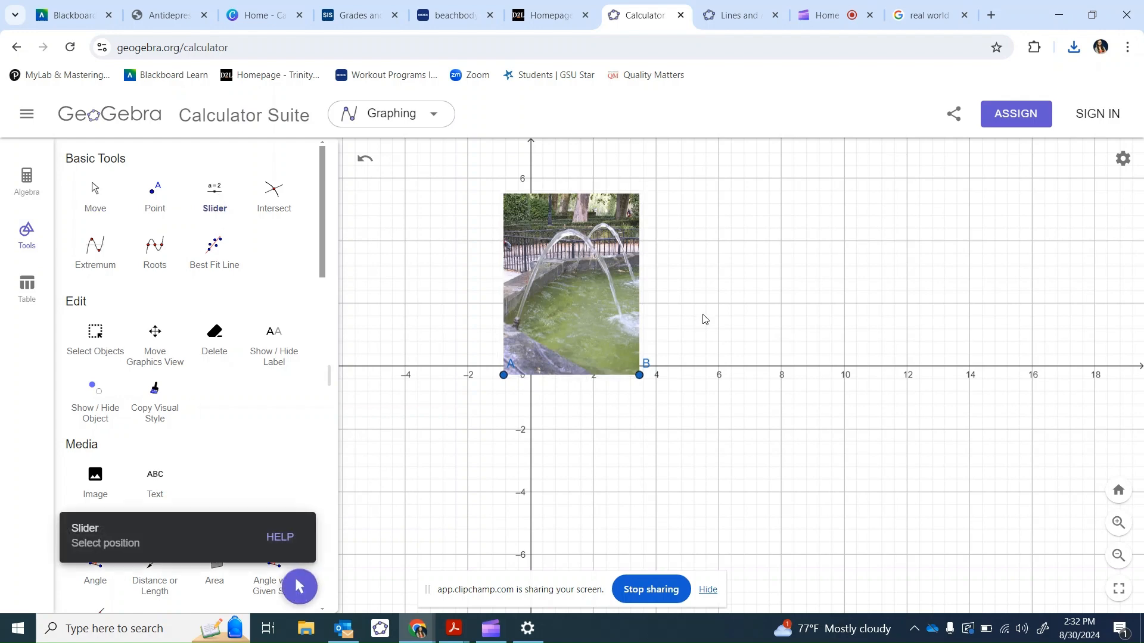
{"action": "left_click", "coordinate": [886, 187]}
{"action": "left_click", "coordinate": [721, 510]}
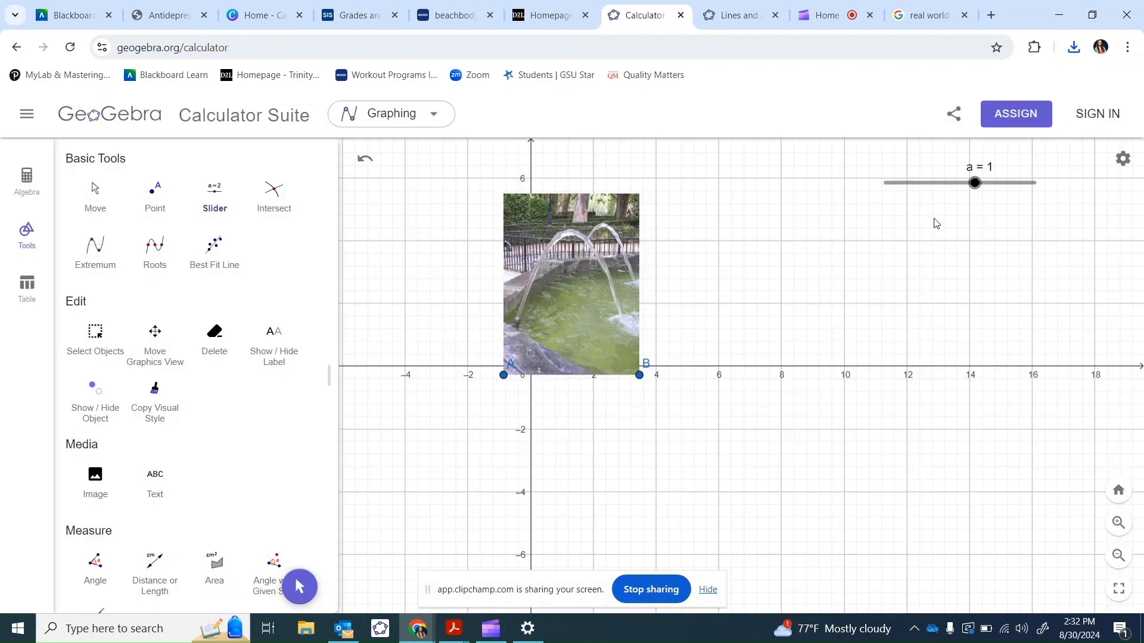
{"action": "left_click", "coordinate": [949, 215]}
{"action": "left_click", "coordinate": [693, 514]}
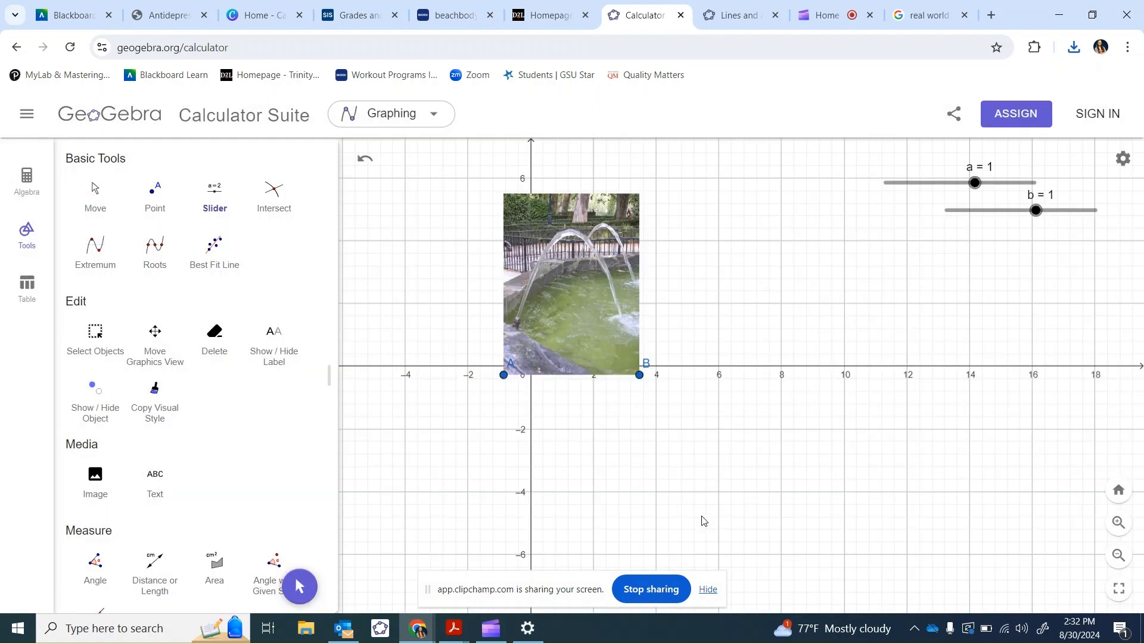
{"action": "left_click", "coordinate": [984, 236]}
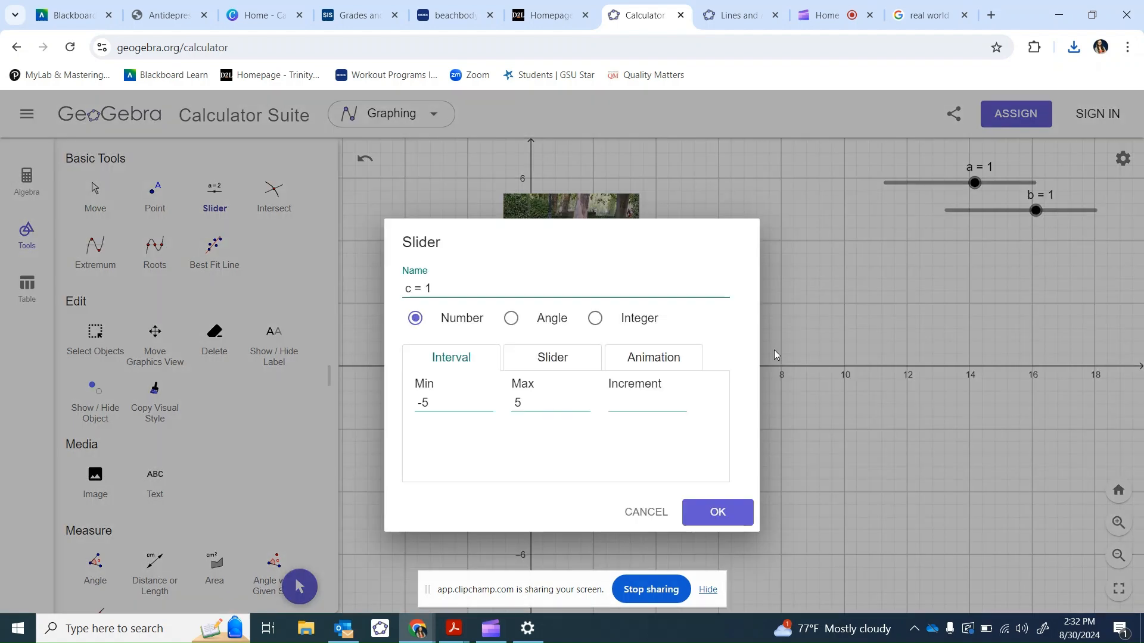
{"action": "left_click", "coordinate": [717, 512]}
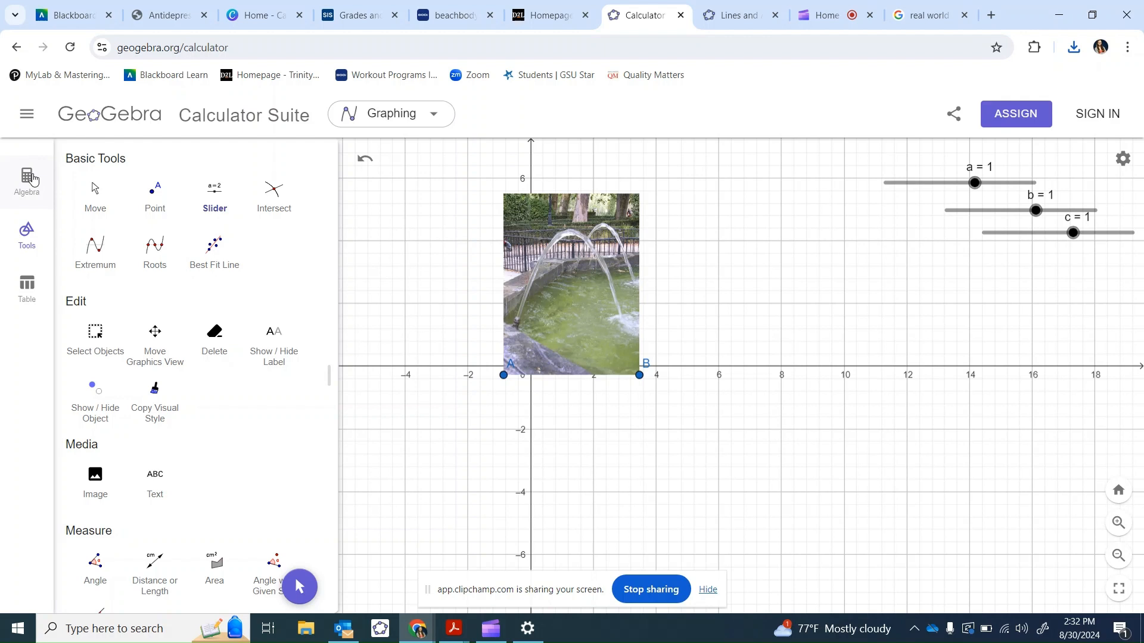
Step: Graph the general quadratic y = a·x² + b·x + c using the three sliders as coefficients
{"action": "left_click", "coordinate": [27, 178]}
{"action": "left_click", "coordinate": [131, 430]}
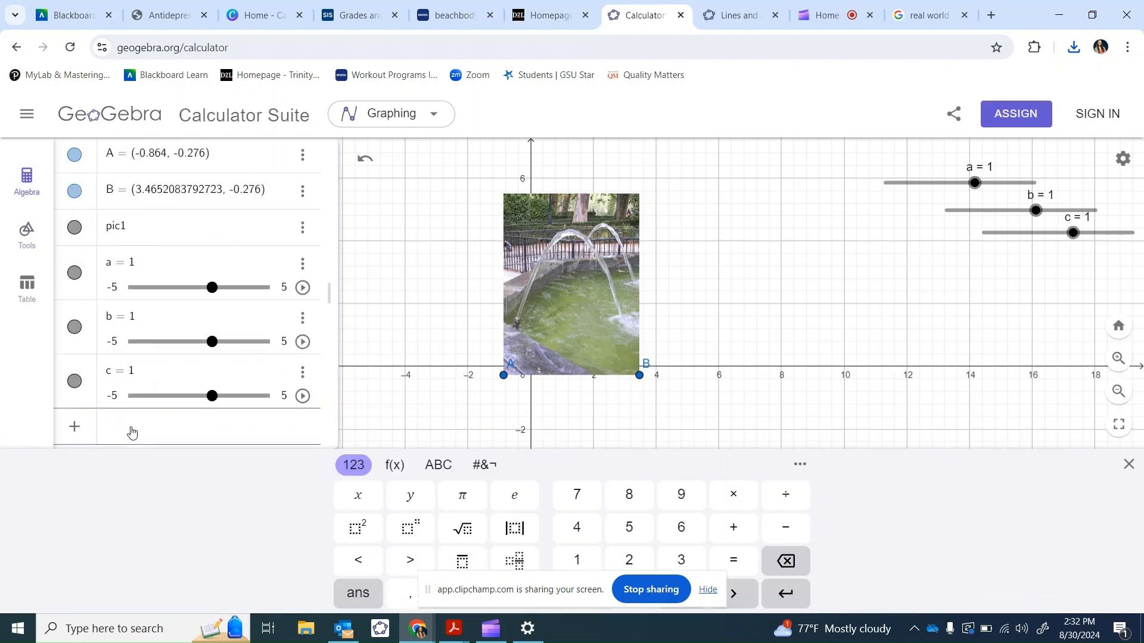
{"action": "type", "text": "y = a"}
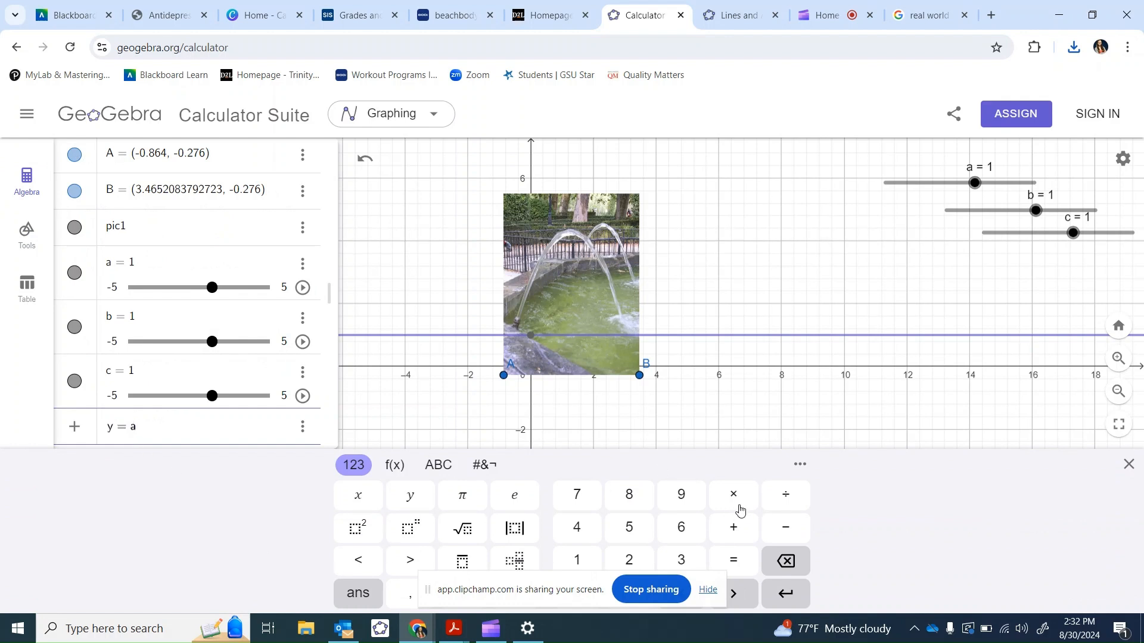
{"action": "left_click", "coordinate": [739, 509]}
{"action": "type", "text": "x^2"}
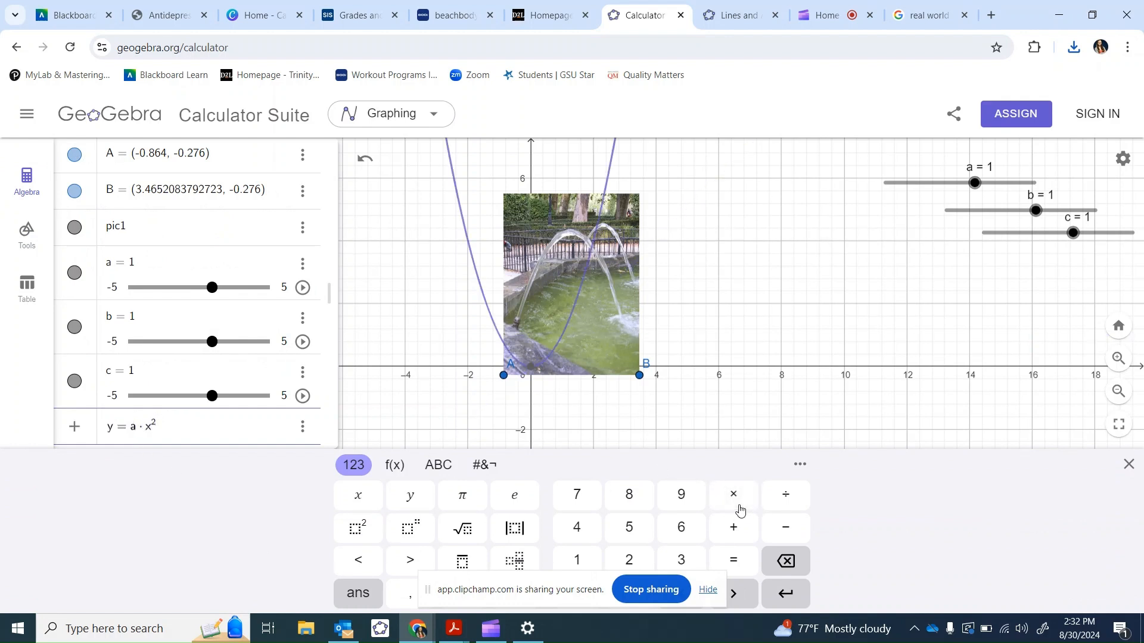
{"action": "type", "text": "+b"}
{"action": "left_click", "coordinate": [741, 511]}
{"action": "type", "text": "x + c"}
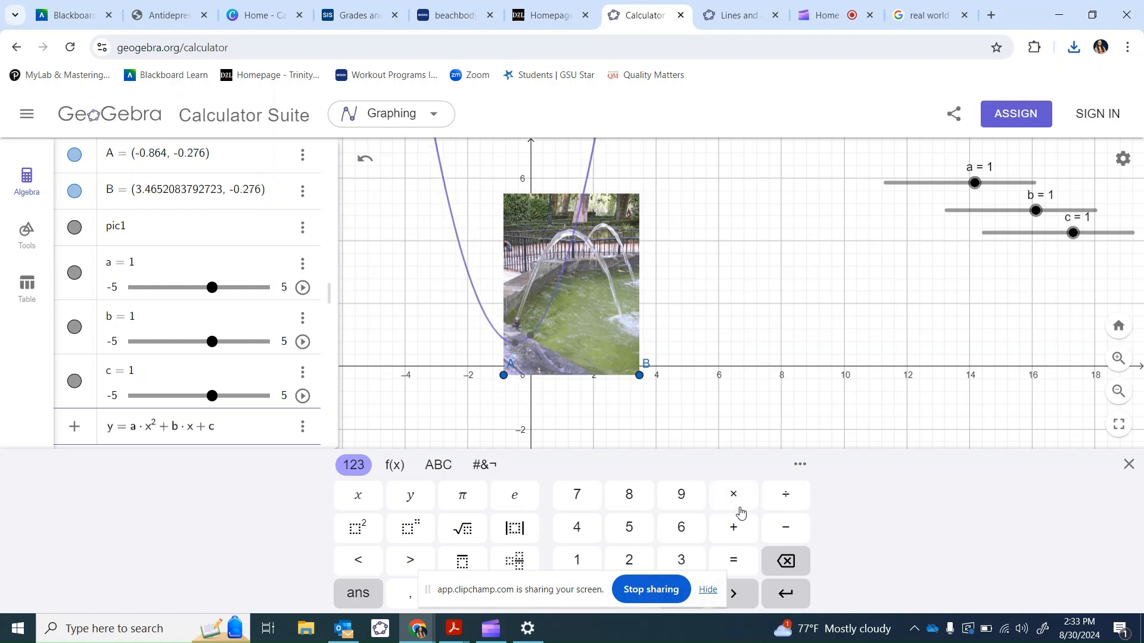
{"action": "key", "text": "Return"}
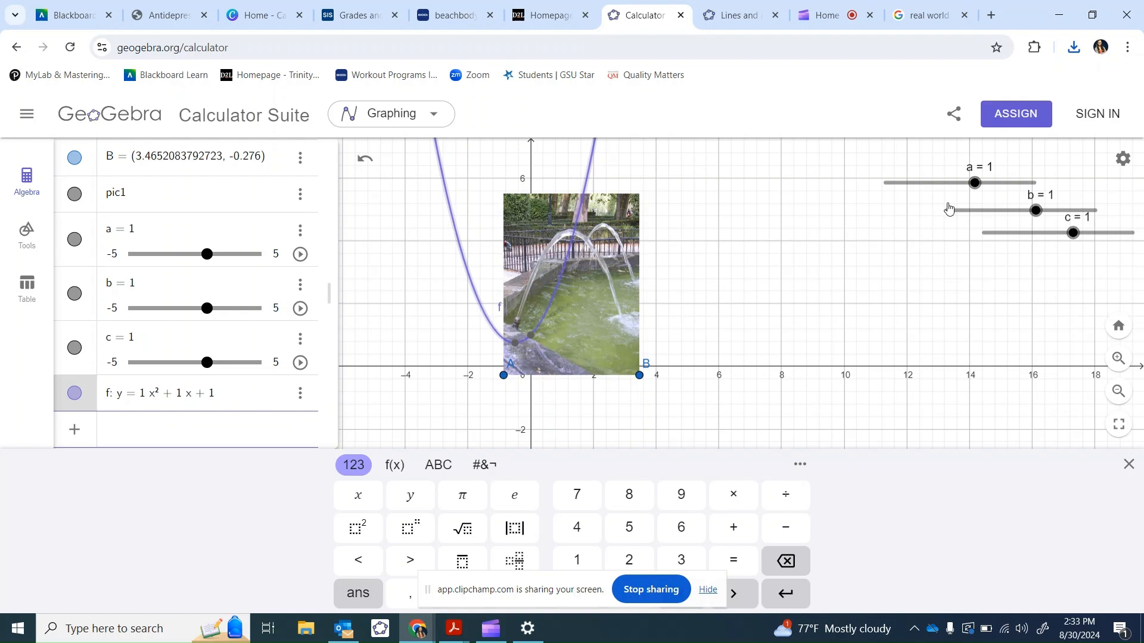
Step: Fit the parabola to the water arc by setting the sliders to a = -1, b = 2.5 and c = 2.7
{"action": "left_click_drag", "start_coordinate": [977, 189], "coordinate": [946, 190]}
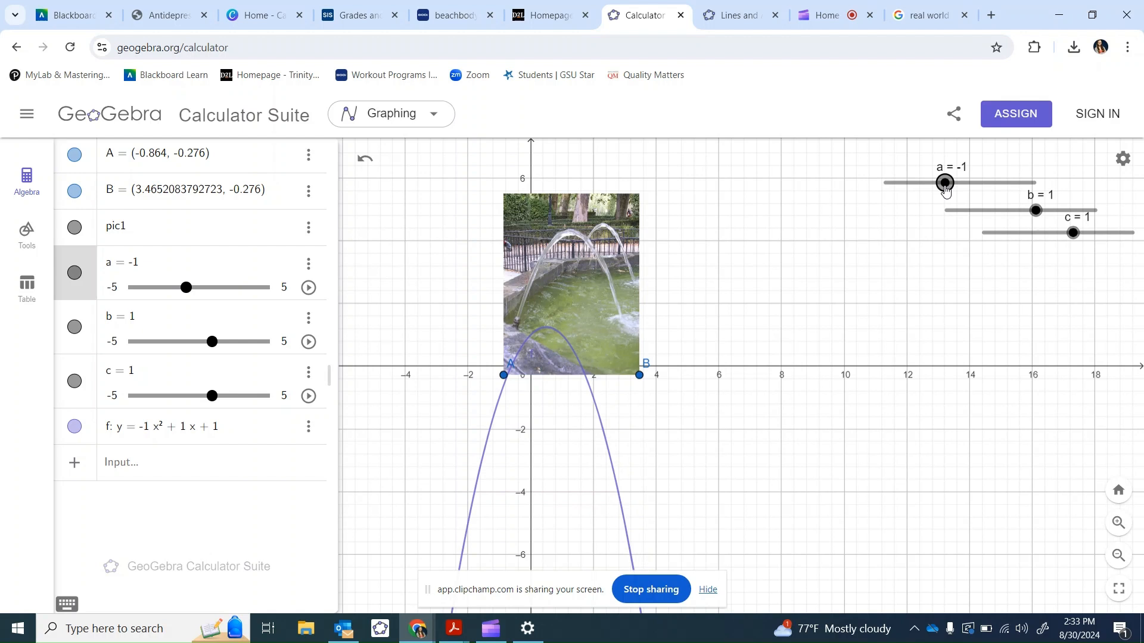
{"action": "left_click_drag", "start_coordinate": [1036, 212], "coordinate": [1099, 240]}
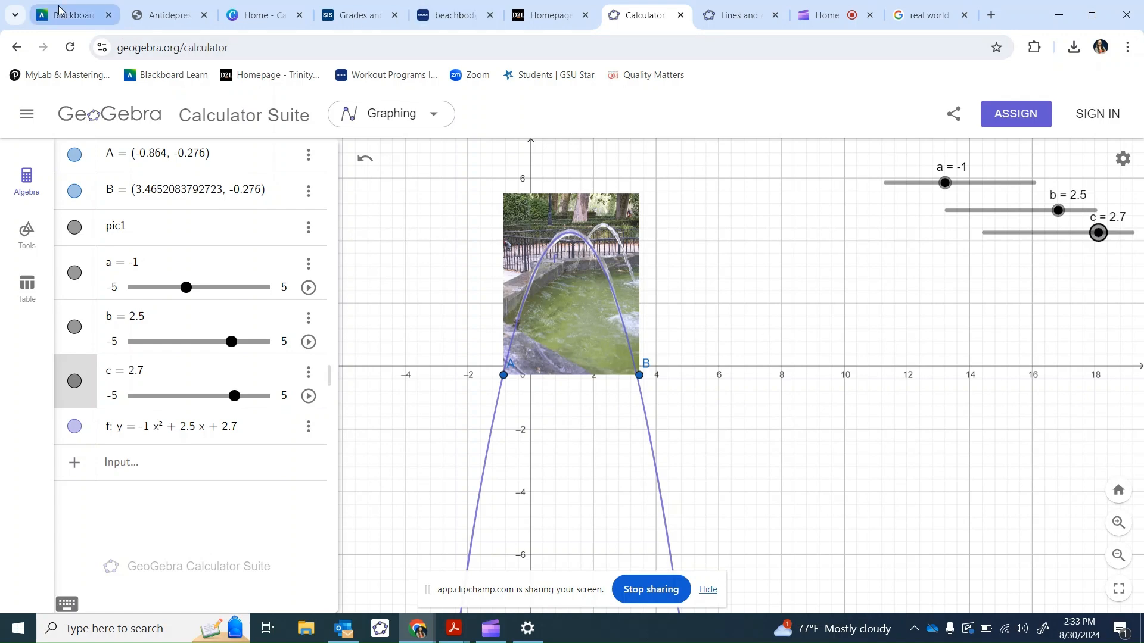
Step: Switch to Blackboard, sign back in and open the Mathematics Laboratory_2024FA course from the course list
{"action": "left_click", "coordinate": [71, 14]}
{"action": "left_click", "coordinate": [582, 295]}
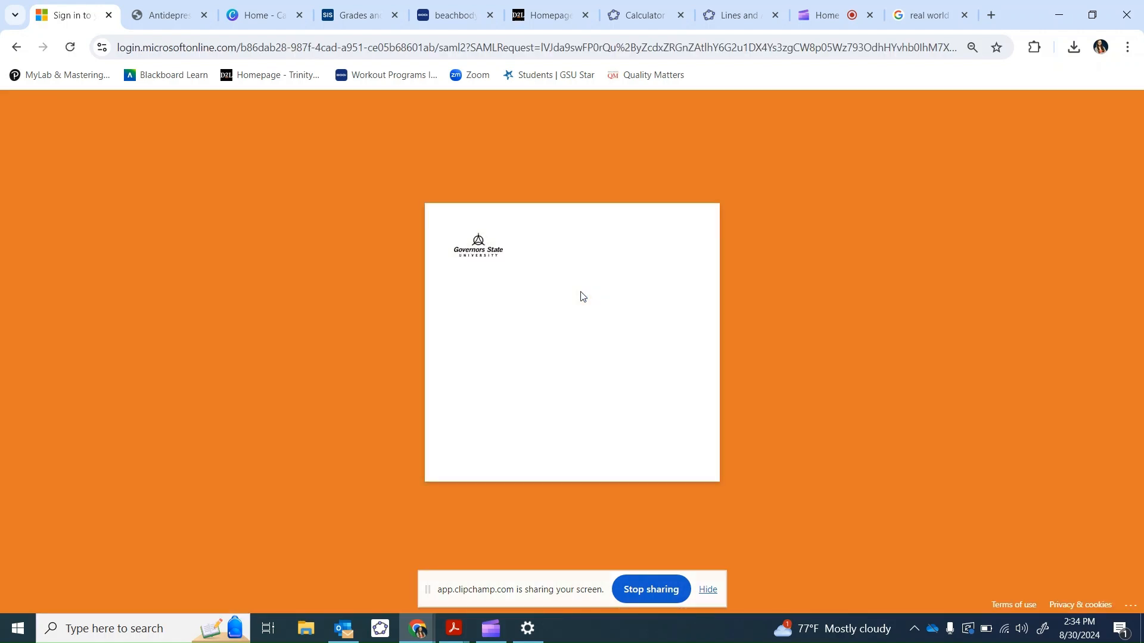
{"action": "left_click", "coordinate": [543, 325]}
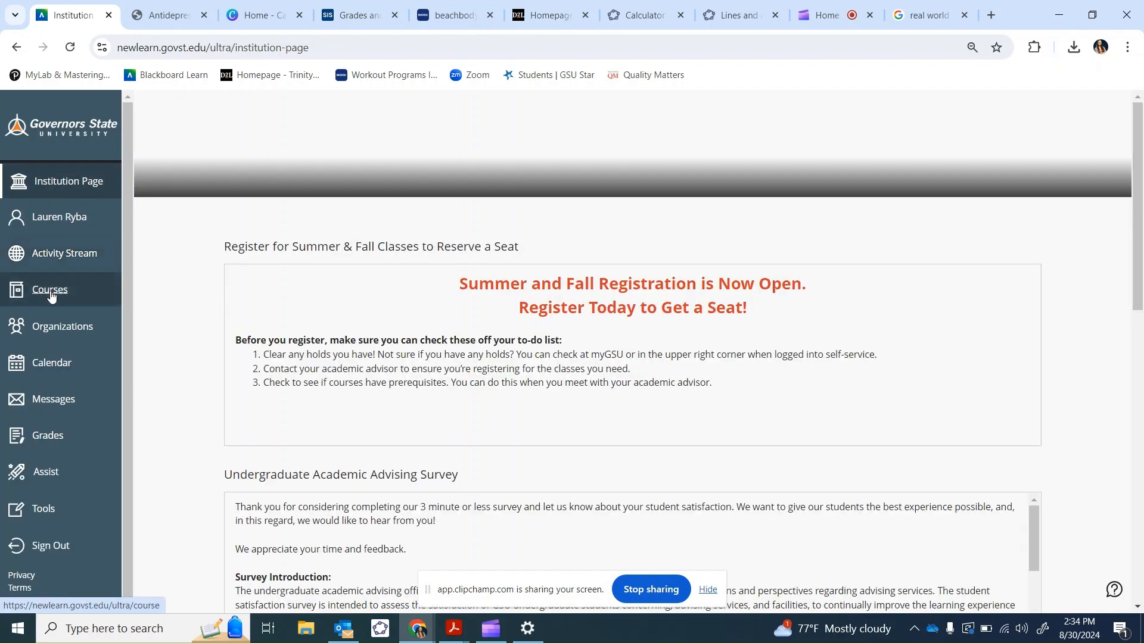
{"action": "left_click", "coordinate": [51, 293]}
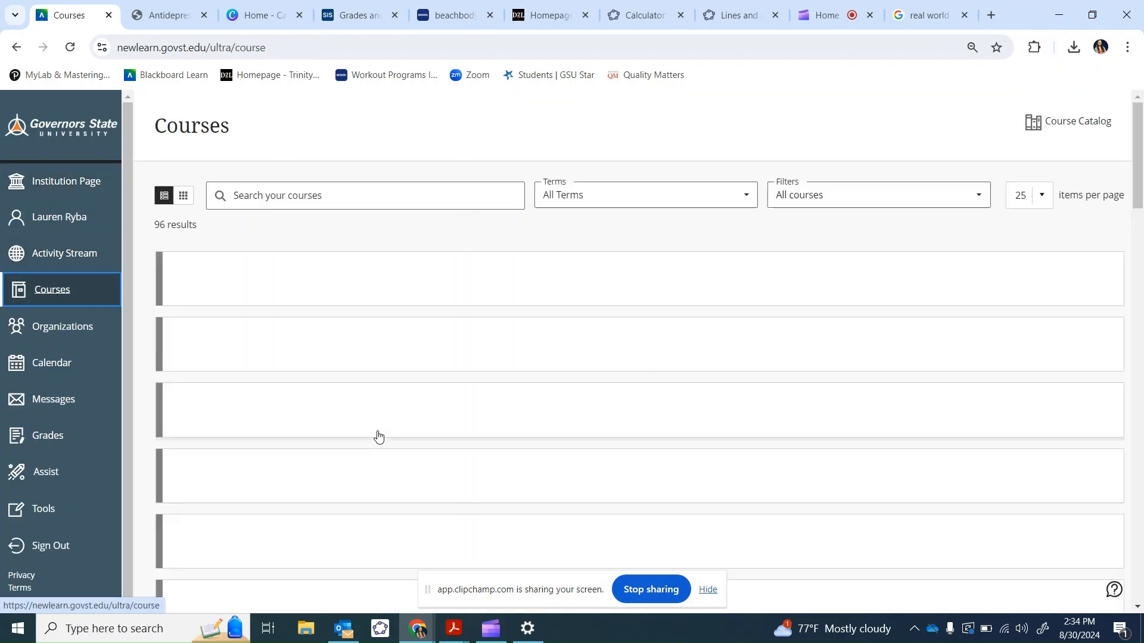
{"action": "scroll", "coordinate": [378, 437], "scroll_direction": "down", "scroll_amount": 2}
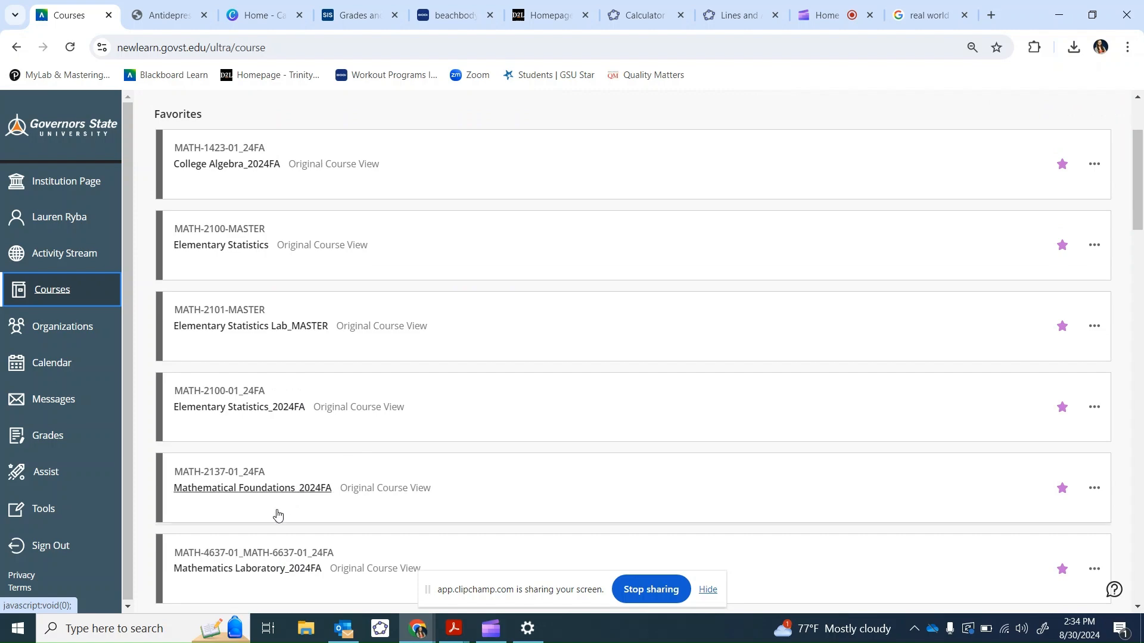
{"action": "left_click", "coordinate": [264, 569]}
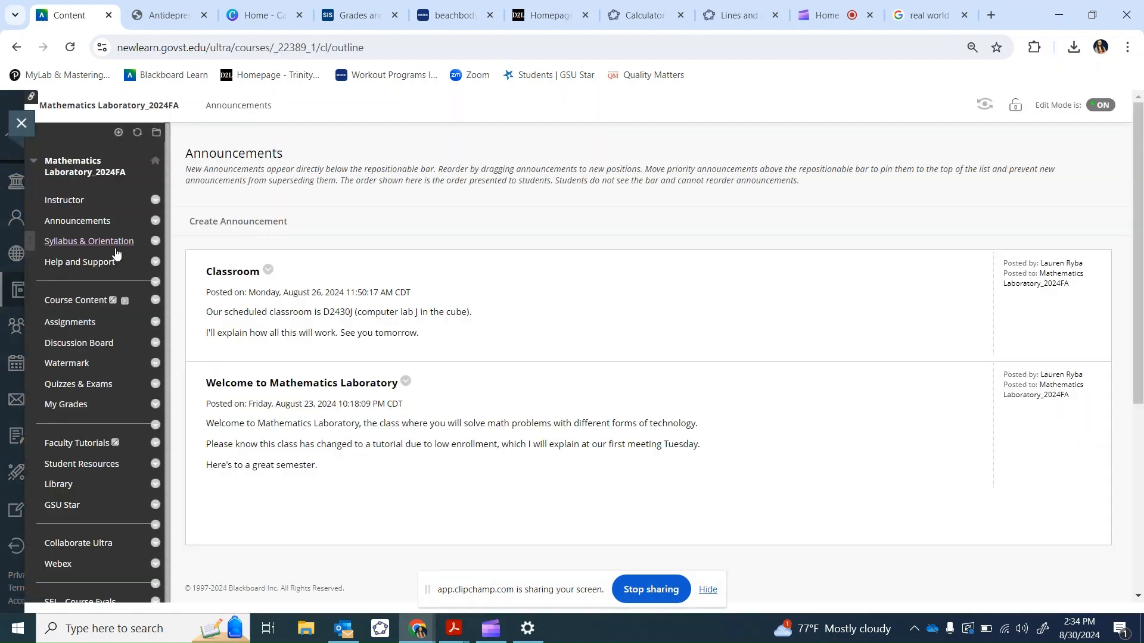
Step: Open the Week 2 Assignments folder in the course's Assignments area
{"action": "left_click", "coordinate": [95, 324]}
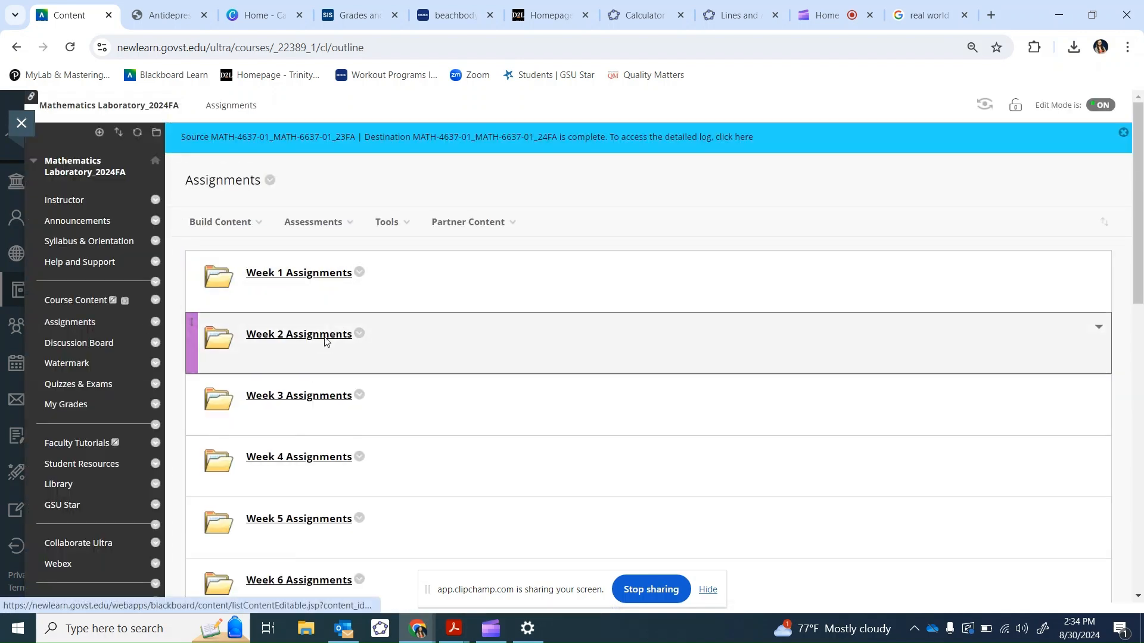
{"action": "left_click", "coordinate": [325, 336]}
{"action": "scroll", "coordinate": [616, 312], "scroll_direction": "down", "scroll_amount": 1}
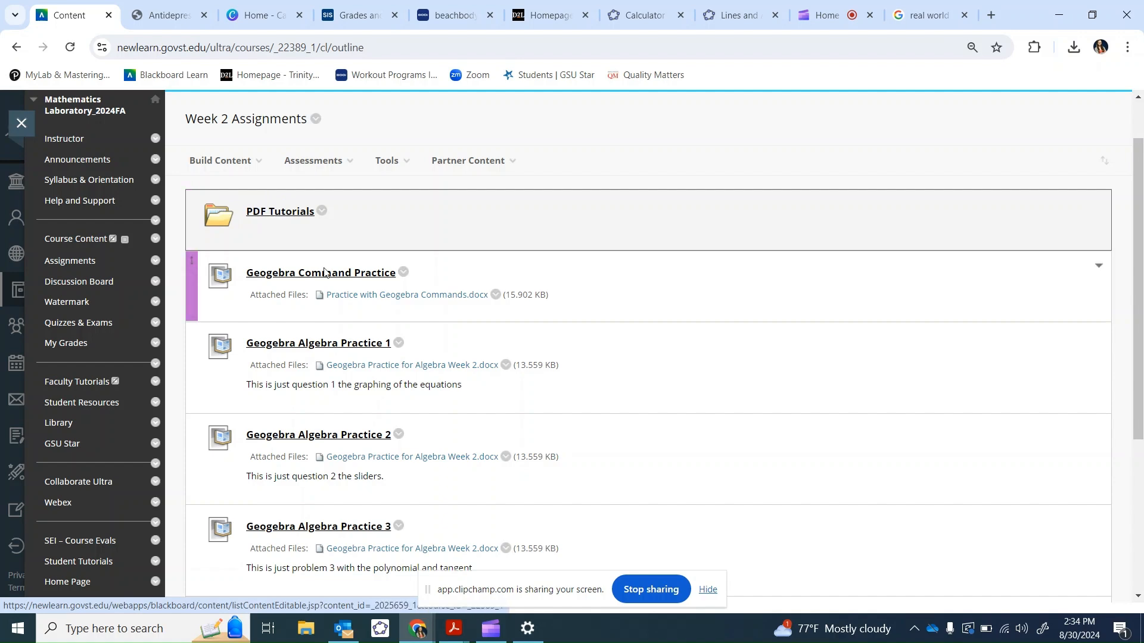
Step: Download and open Practice with Geogebra Commands.docx in Word, read through its ten exercises, and minimize the document
{"action": "left_click", "coordinate": [398, 296]}
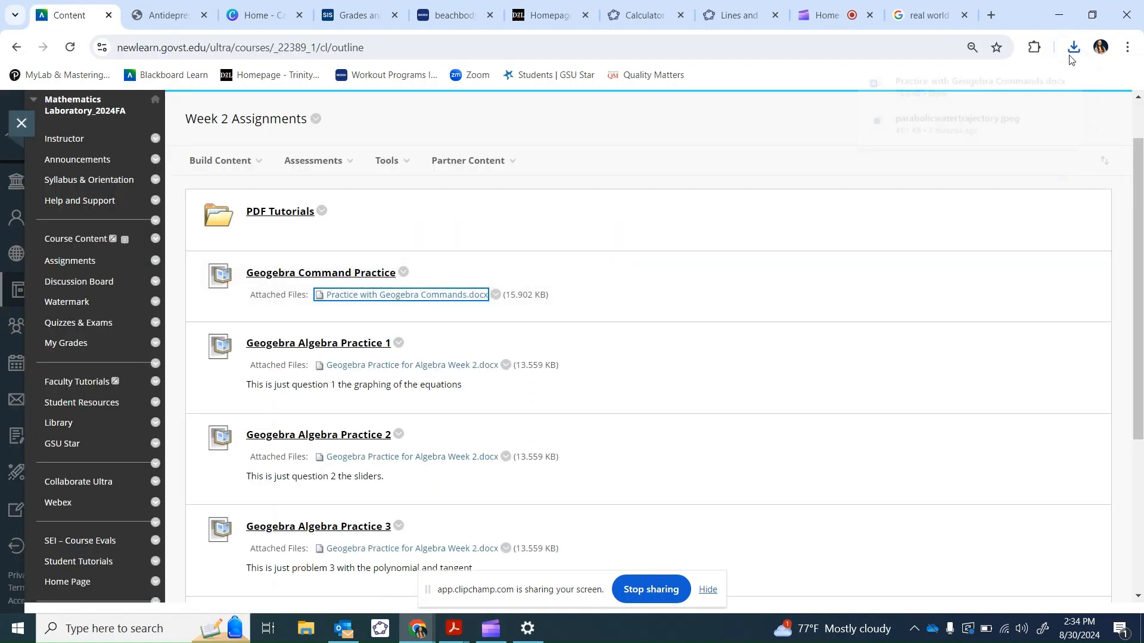
{"action": "left_click", "coordinate": [970, 91]}
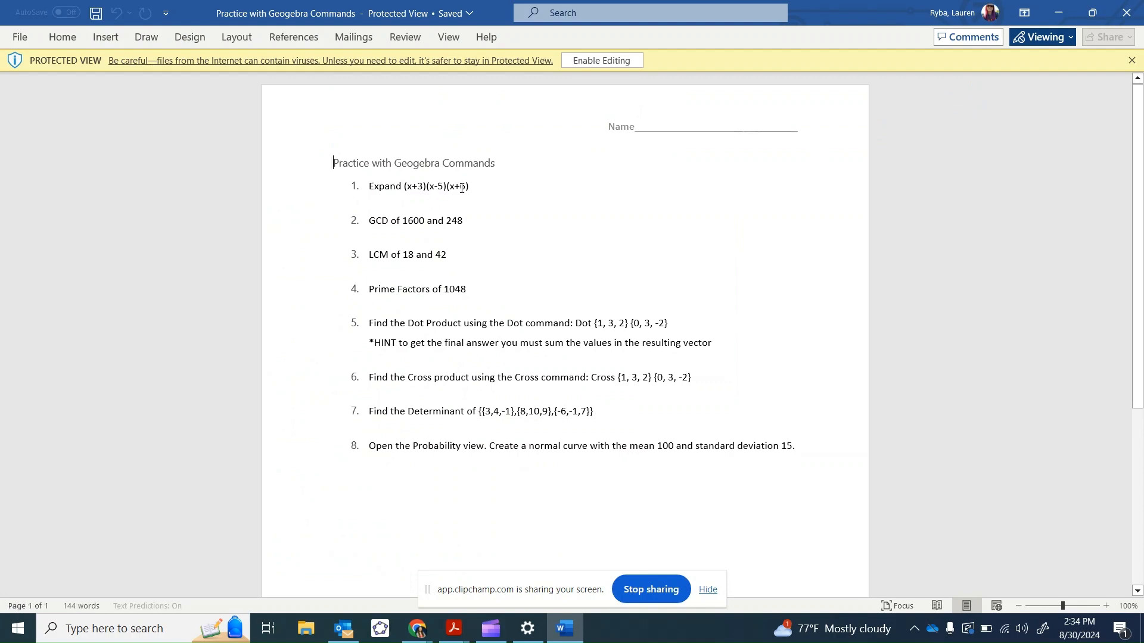
{"action": "scroll", "coordinate": [461, 184], "scroll_direction": "down", "scroll_amount": 1}
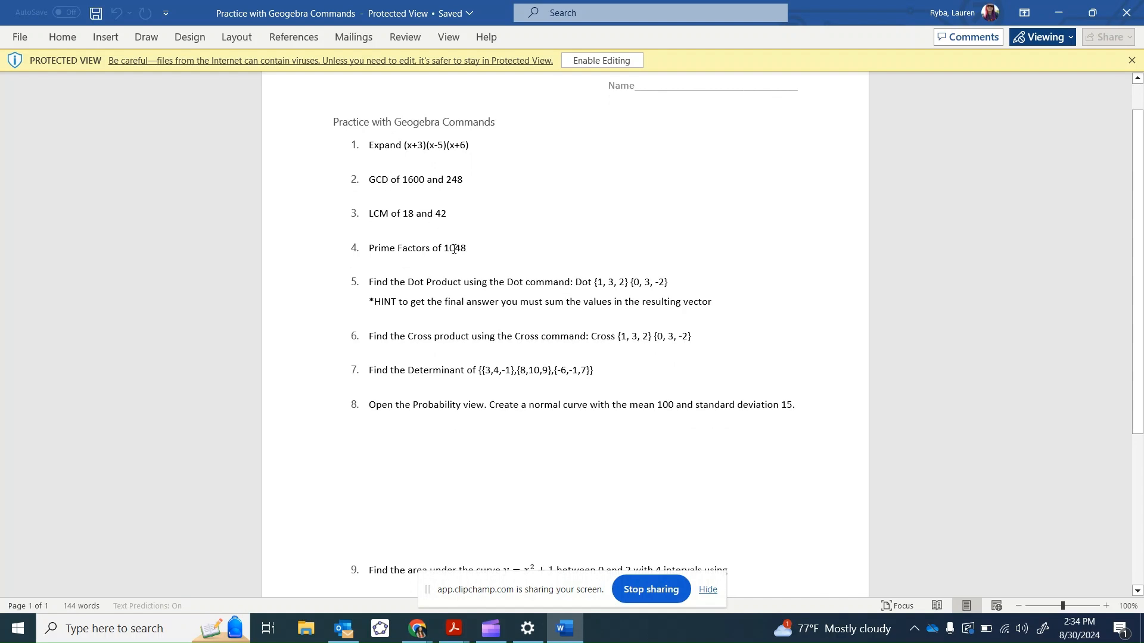
{"action": "scroll", "coordinate": [454, 249], "scroll_direction": "down", "scroll_amount": 5}
{"action": "scroll", "coordinate": [453, 249], "scroll_direction": "down", "scroll_amount": 1}
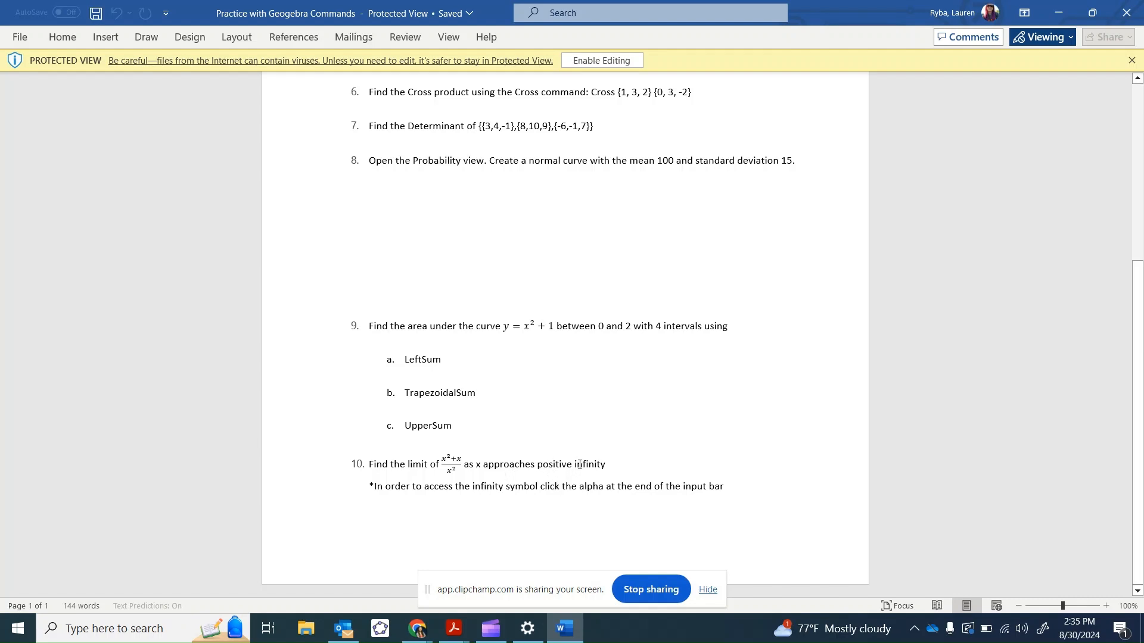
{"action": "left_click", "coordinate": [1058, 17]}
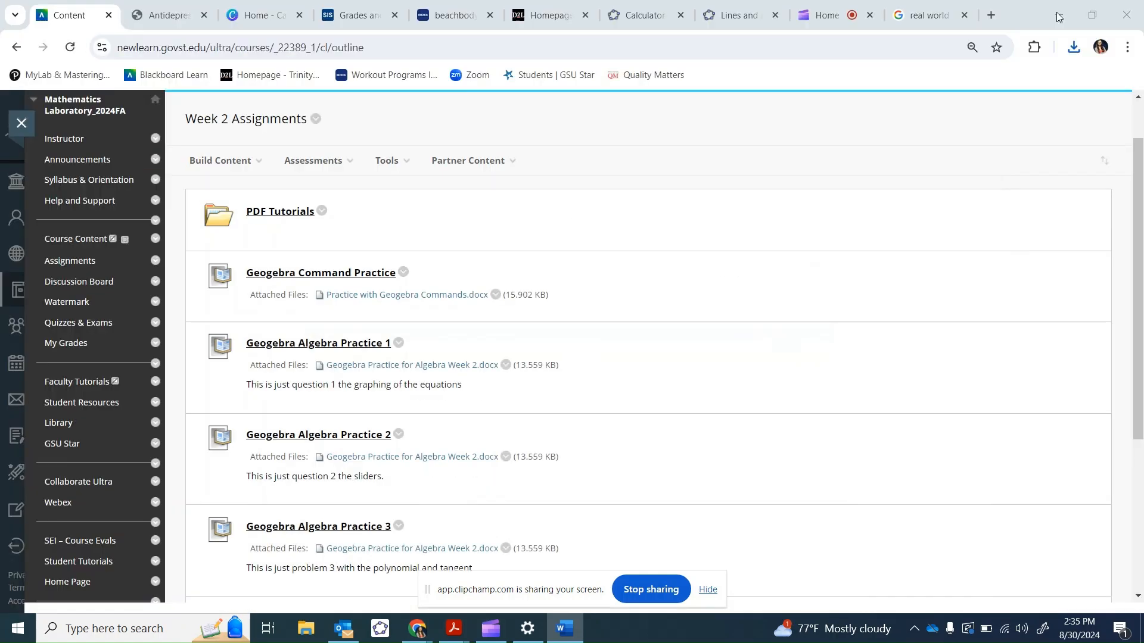
Step: Download the Geogebra Practice for Algebra Week 2.docx attachment of Geogebra Algebra Practice 1 and open it to read its problems
{"action": "scroll", "coordinate": [544, 391], "scroll_direction": "down", "scroll_amount": 1}
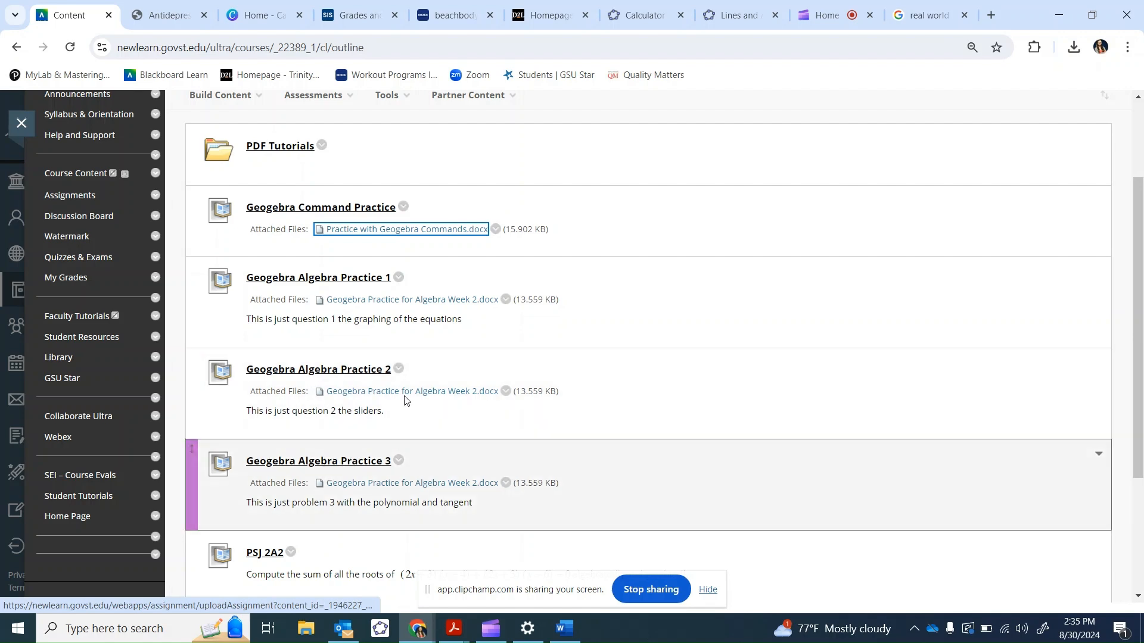
{"action": "left_click", "coordinate": [462, 300]}
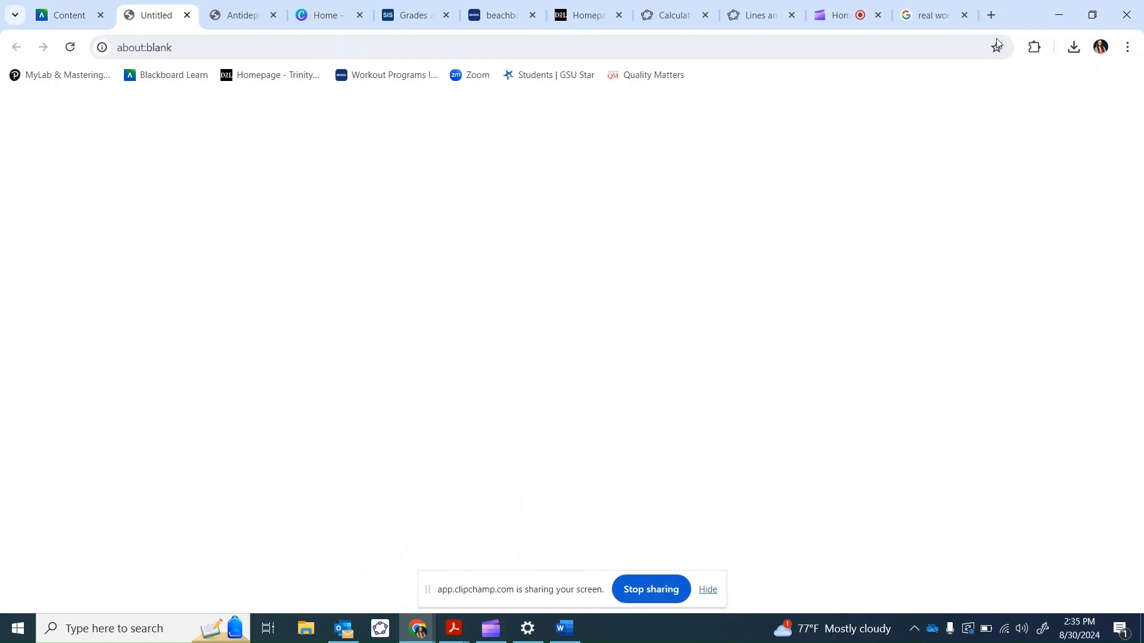
{"action": "left_click", "coordinate": [1074, 47]}
{"action": "left_click", "coordinate": [991, 92]}
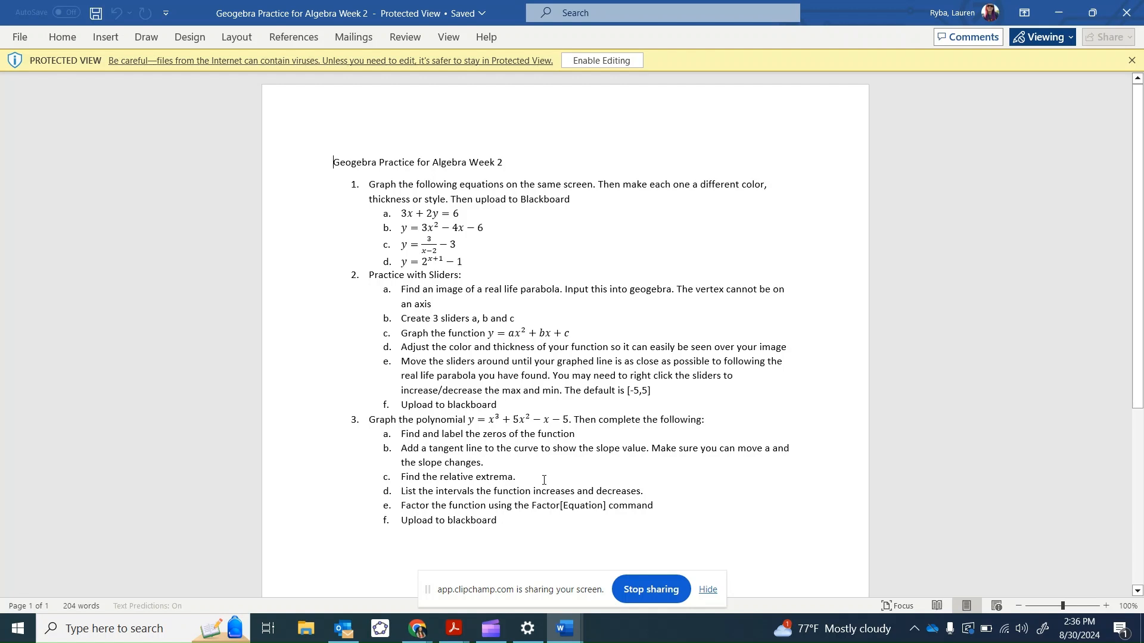
Step: Close both practice documents and look over the remaining Week 2 assignments, including PSJ 2A2 and PSJ 2A4
{"action": "left_click", "coordinate": [1125, 12]}
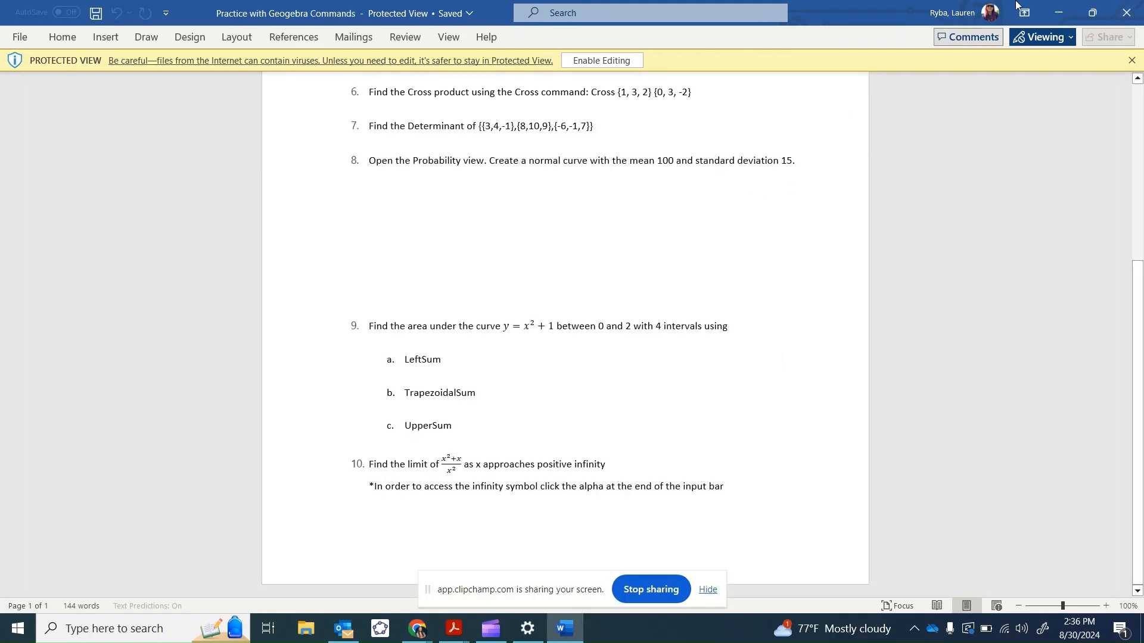
{"action": "left_click", "coordinate": [1126, 12]}
{"action": "scroll", "coordinate": [580, 264], "scroll_direction": "down", "scroll_amount": 3}
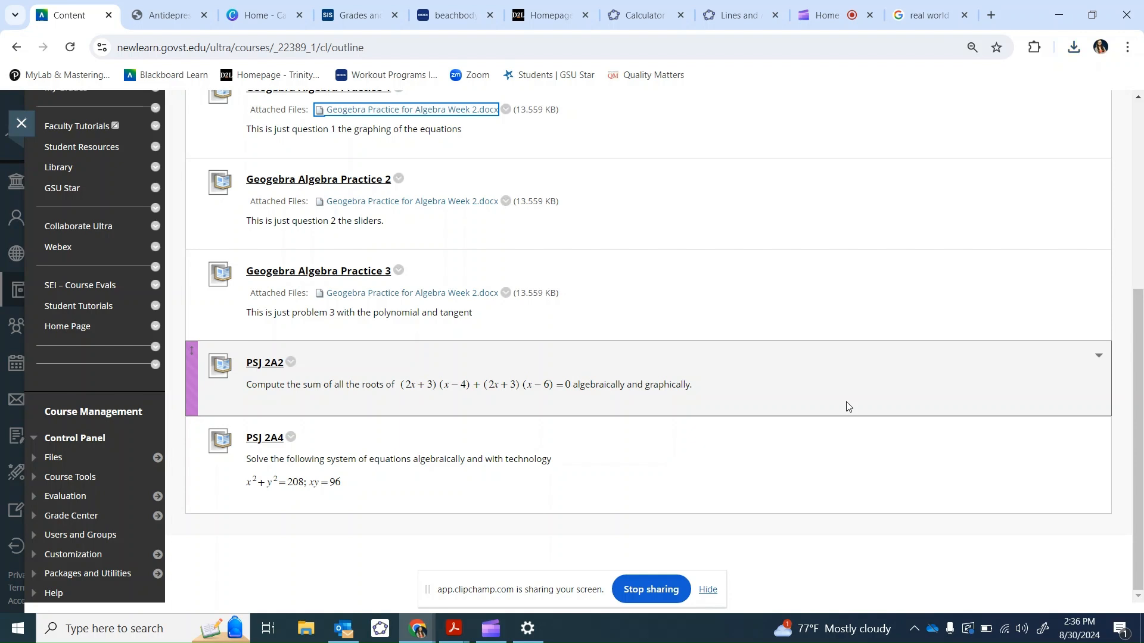
{"action": "scroll", "coordinate": [855, 333], "scroll_direction": "up", "scroll_amount": 5}
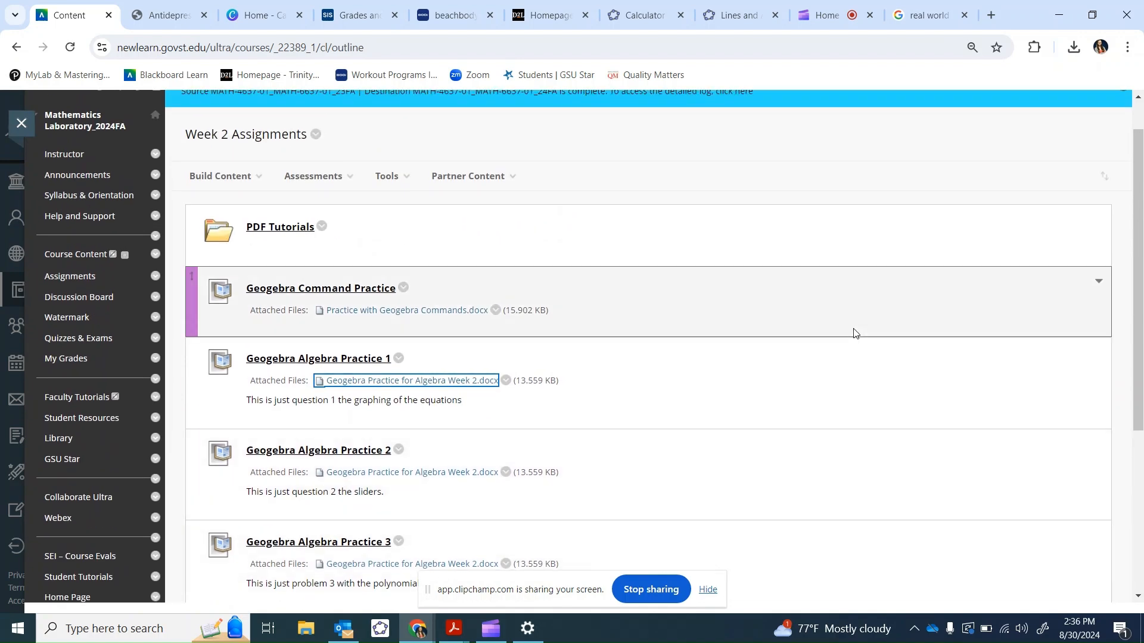